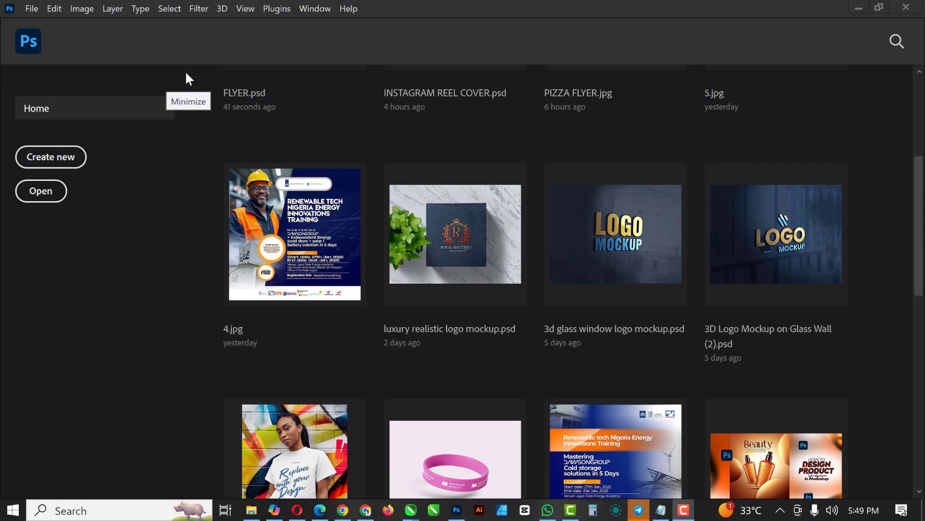
Step: Create a 5 x 5 inch, 300 ppi RGB document with a transparent background, named "SOCIAL MEDIA FLYER (CRYPTO)"
left_click(33, 9)
left_click(41, 22)
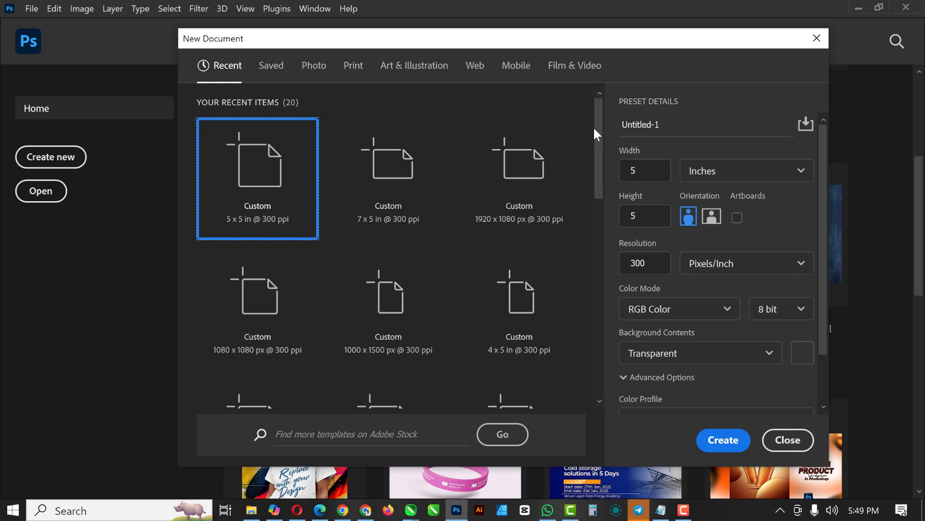
left_click_drag(671, 124, 613, 122)
type("SOCIAL MEDIA ")
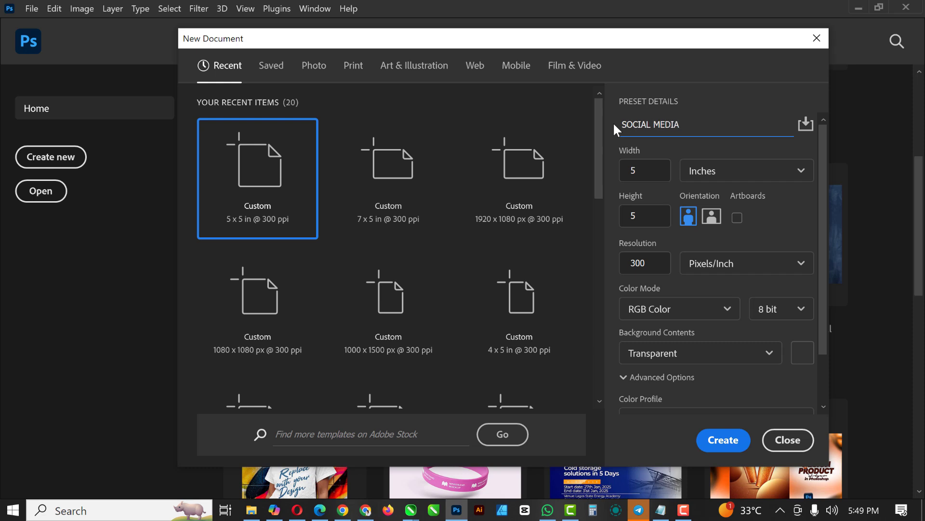
type("FLYER (CRYPTO)")
left_click(734, 443)
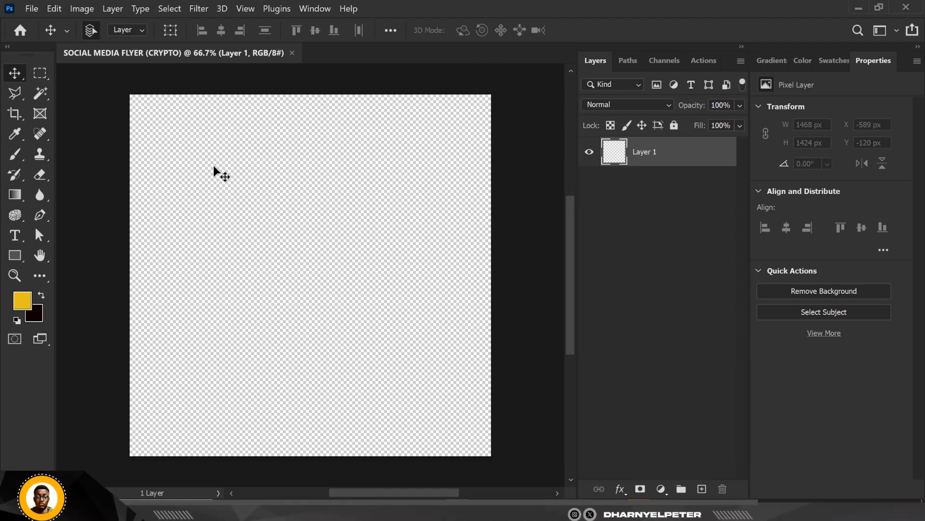
Step: Set the foreground colour to hex 110500, copying the BG code from the Notepad notes
key("ctrl+0")
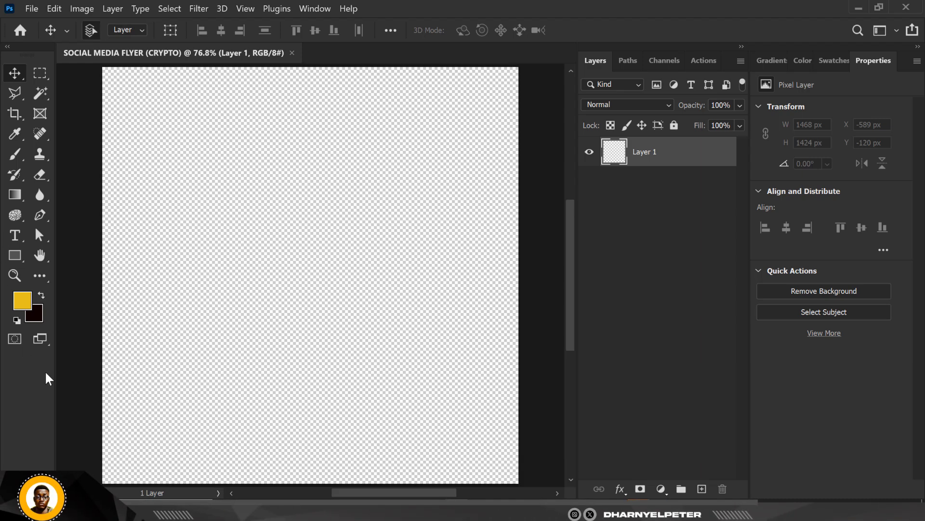
left_click(22, 303)
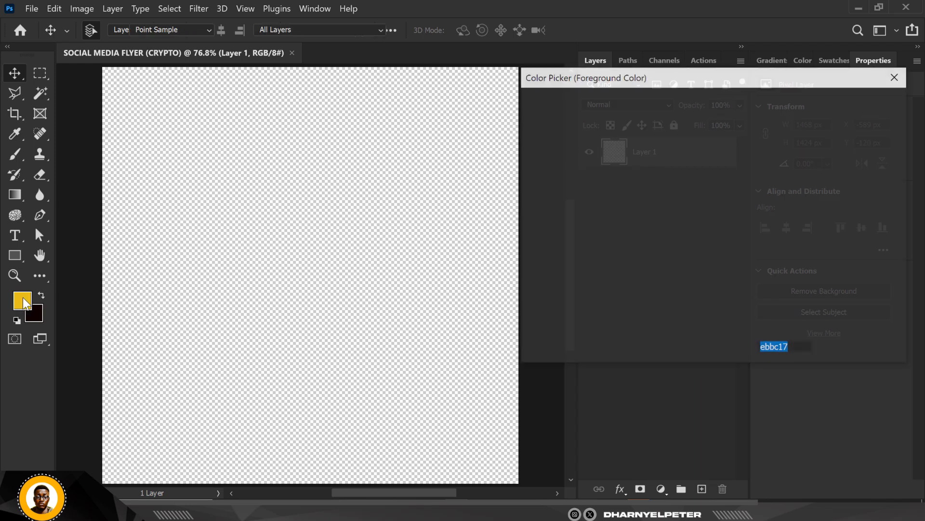
key("alt+Tab")
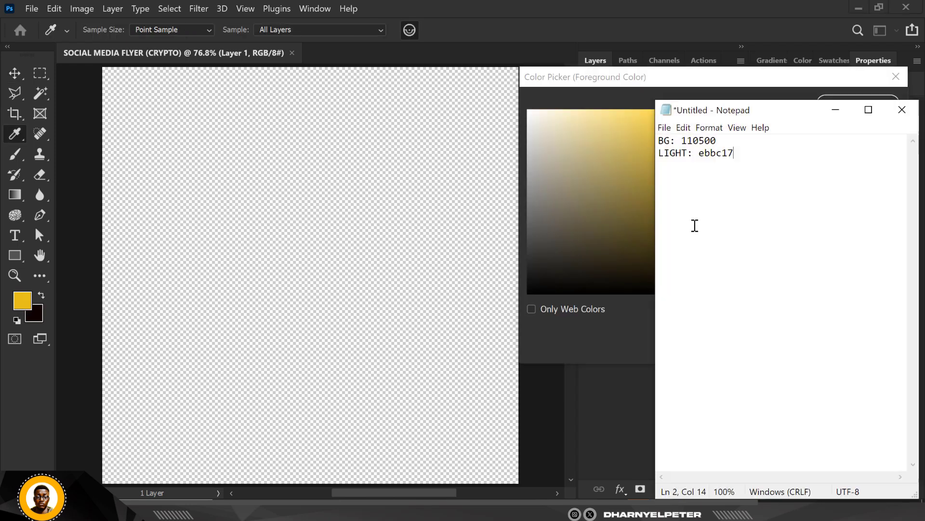
left_click_drag(720, 141, 683, 143)
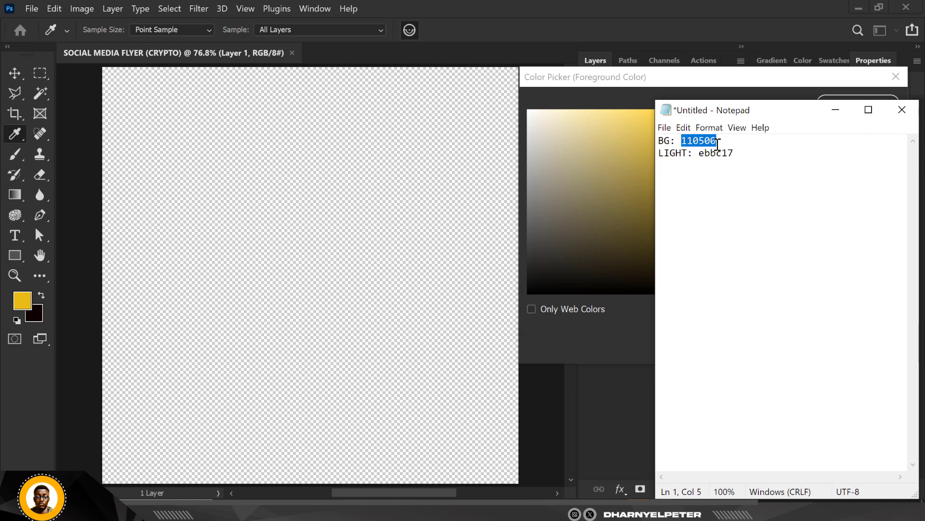
right_click(703, 142)
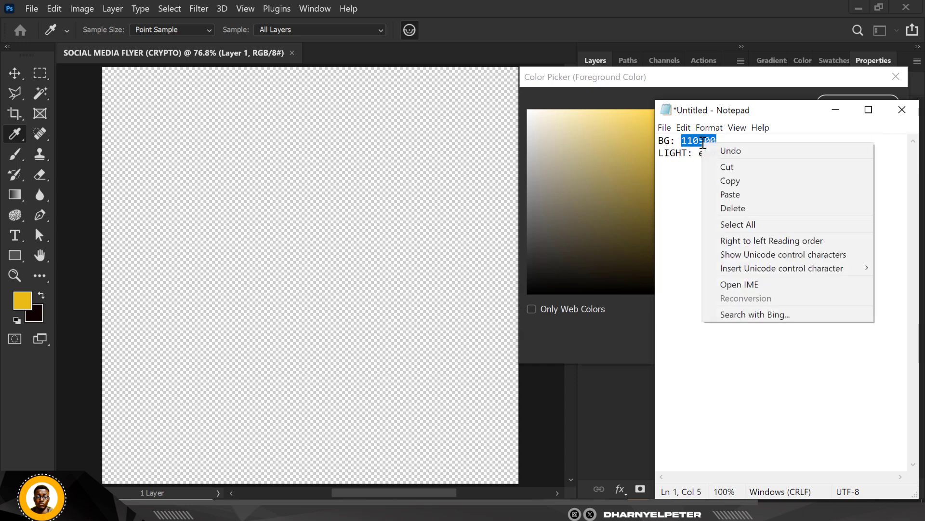
left_click(744, 180)
left_click(844, 94)
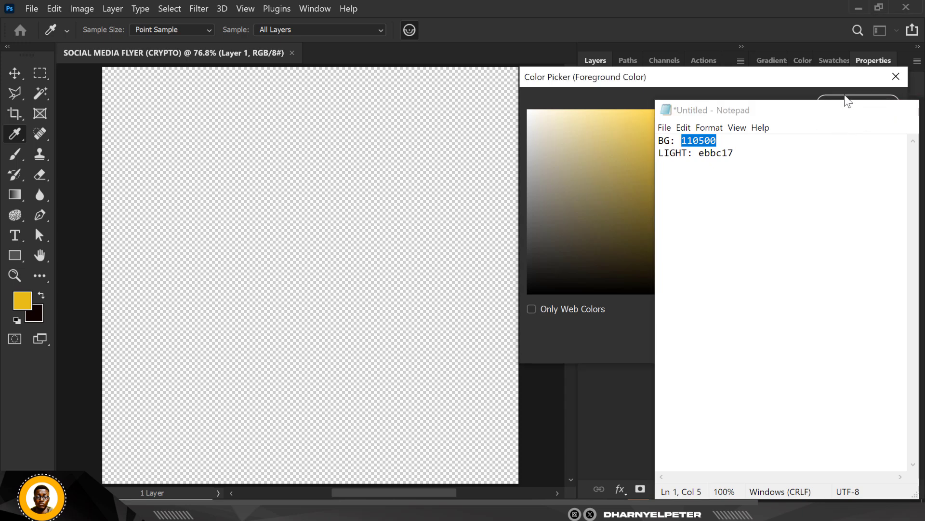
double_click(777, 344)
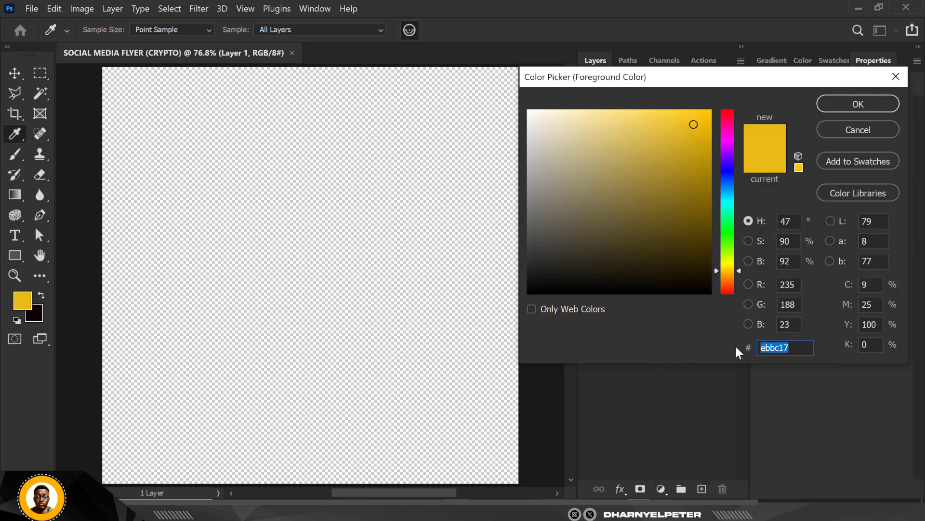
key("ctrl+v")
left_click(886, 102)
key("v")
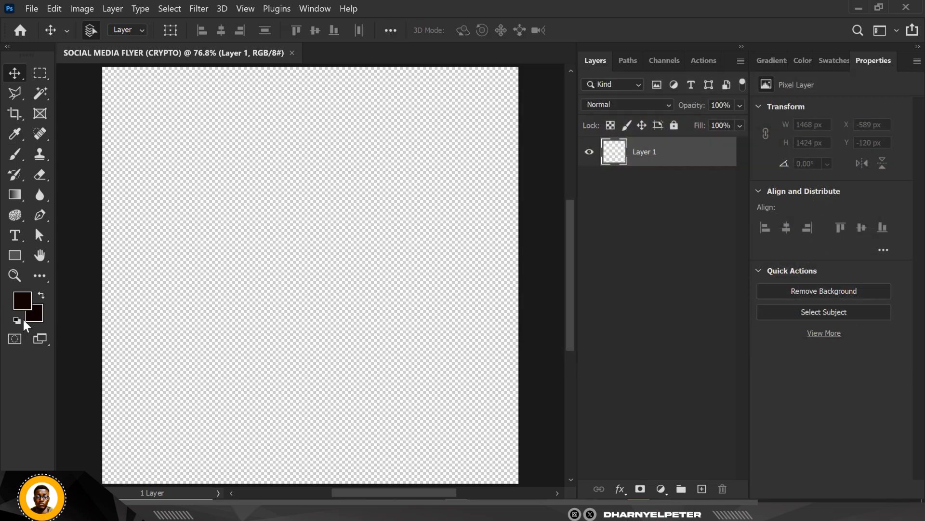
Step: Set the background colour to hex ebbc17, copying the LIGHT code from the Notepad notes
left_click(36, 313)
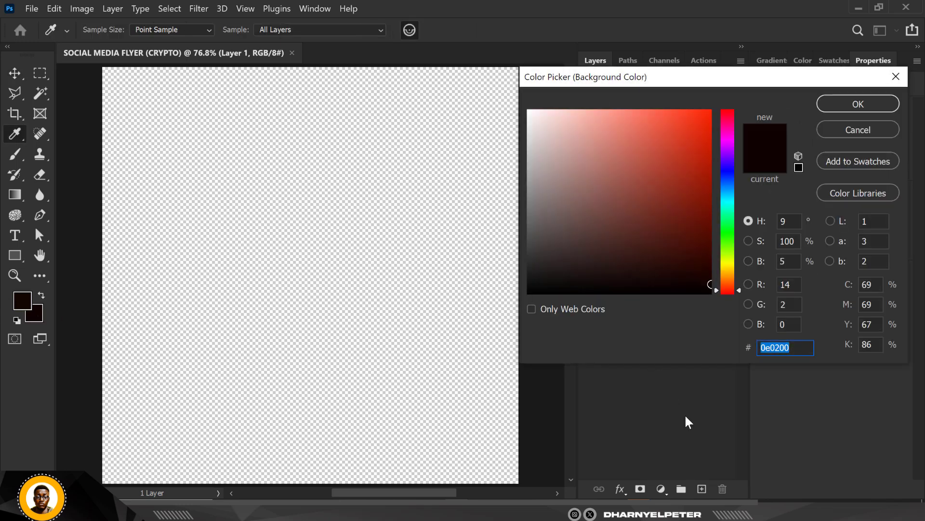
left_click(708, 510)
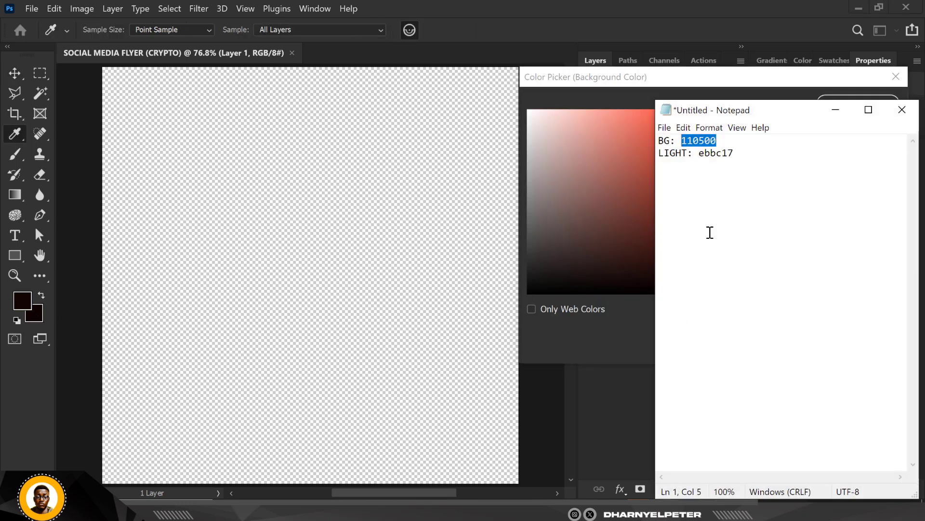
left_click_drag(740, 154, 697, 162)
left_click(836, 110)
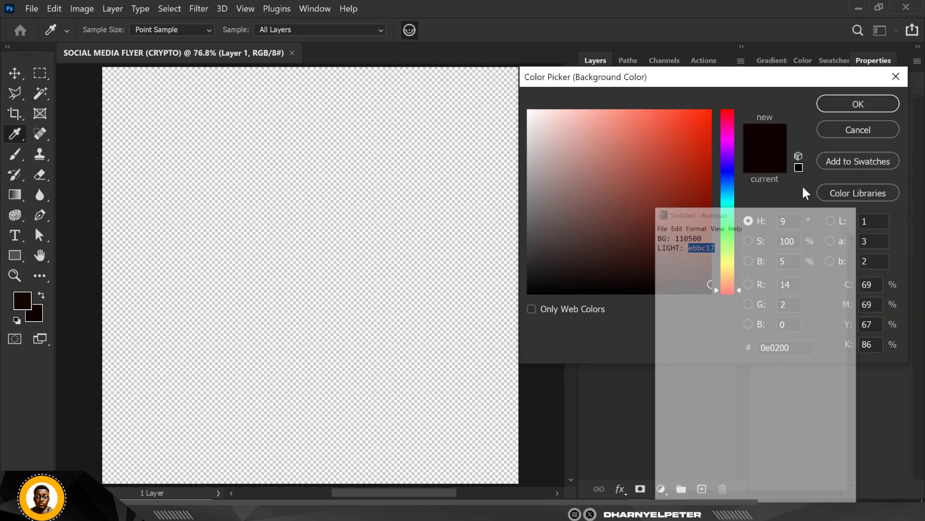
key("ctrl+v")
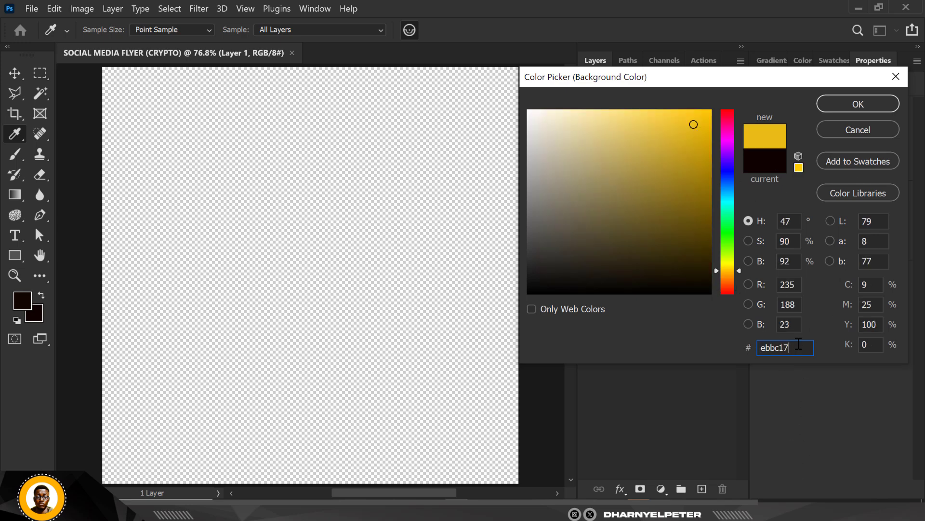
left_click(859, 104)
key("v")
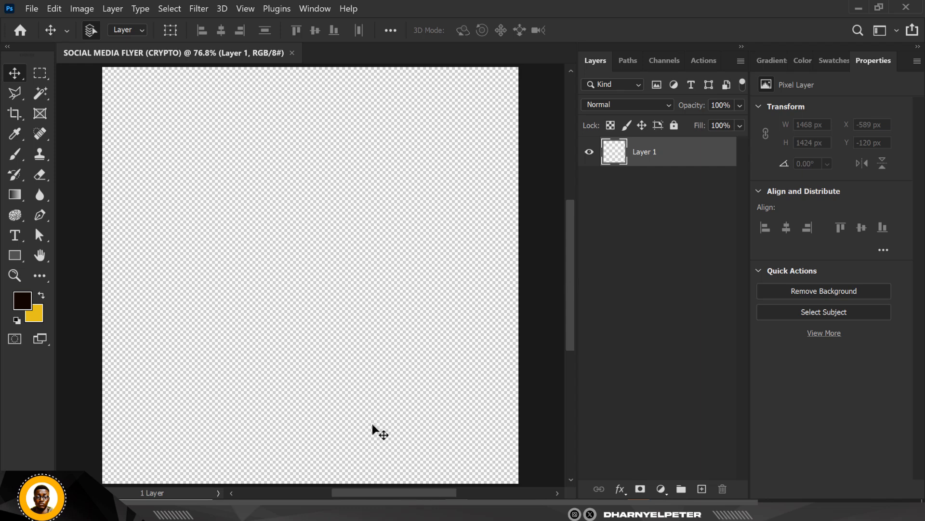
Step: Add a Solid Color fill layer in 110500, checking the code against the BG value in Notepad
left_click(661, 489)
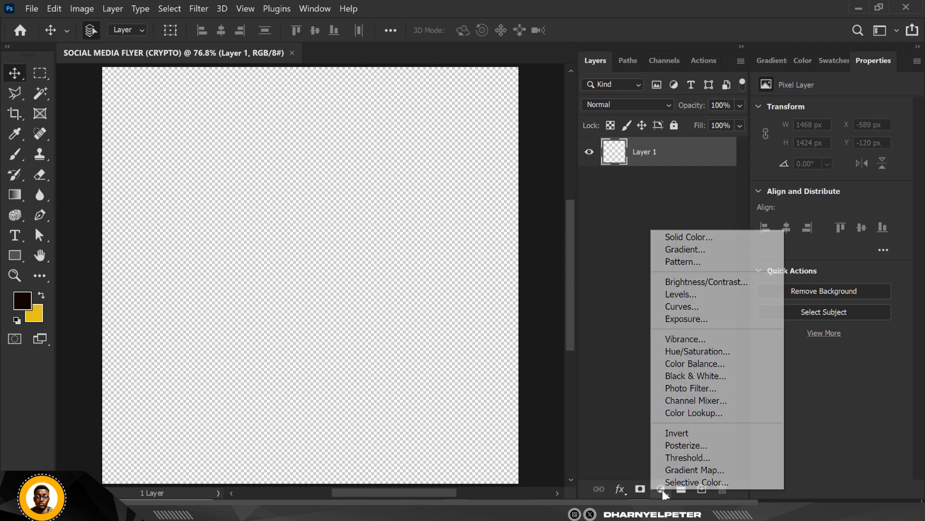
left_click(689, 237)
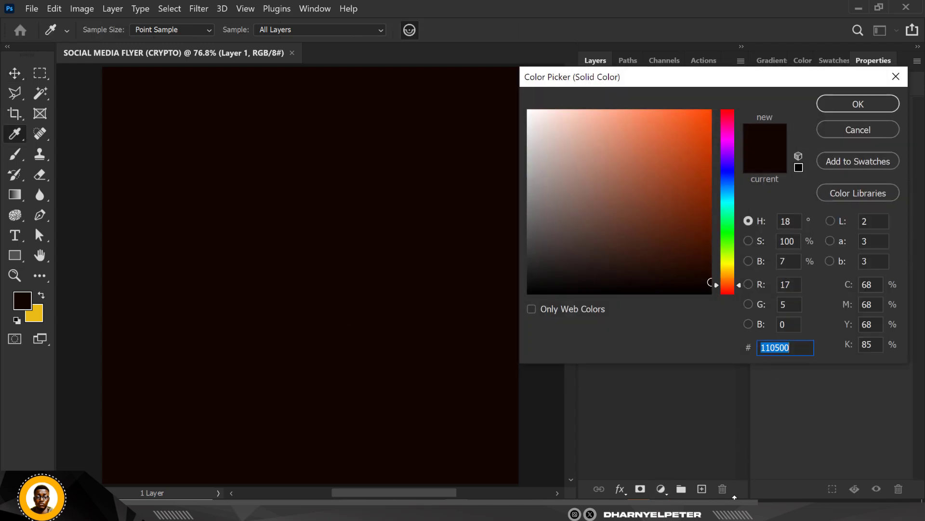
key("alt+Tab")
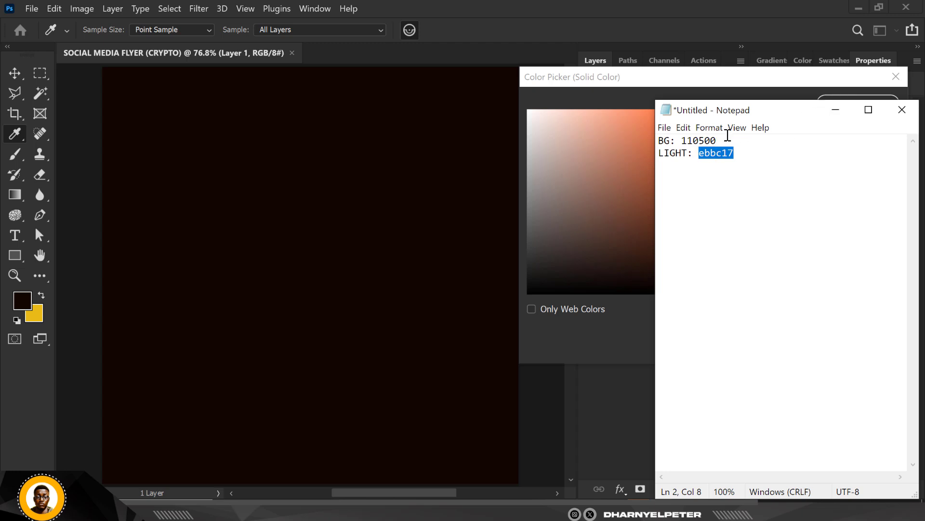
left_click(835, 110)
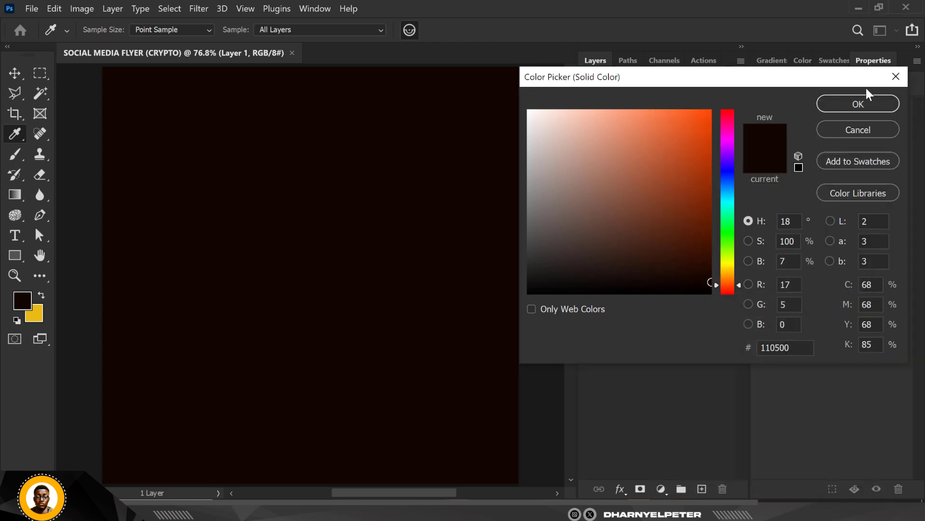
key("Return")
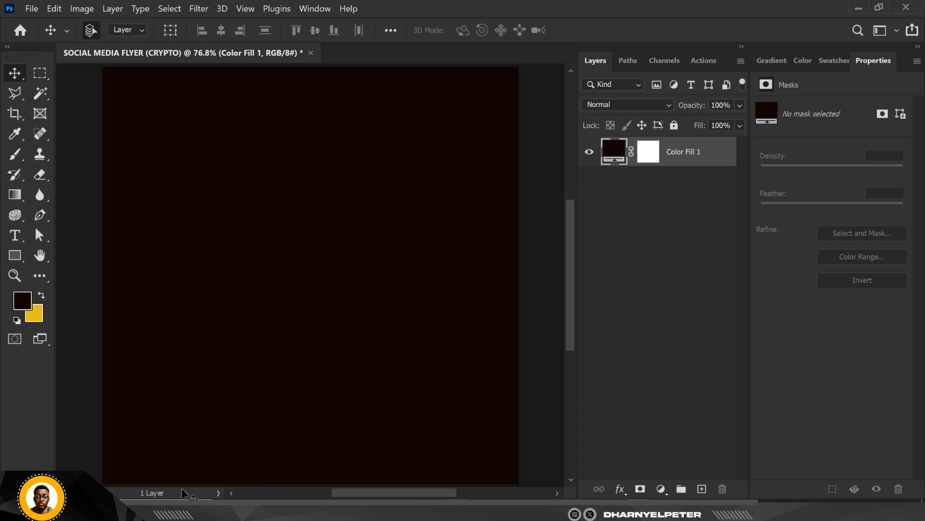
Step: Place the Bitcoin image from the RESOURCE FILES folder over the canvas and shift it up to about Y -52 px
key("alt+Tab")
left_click(247, 114)
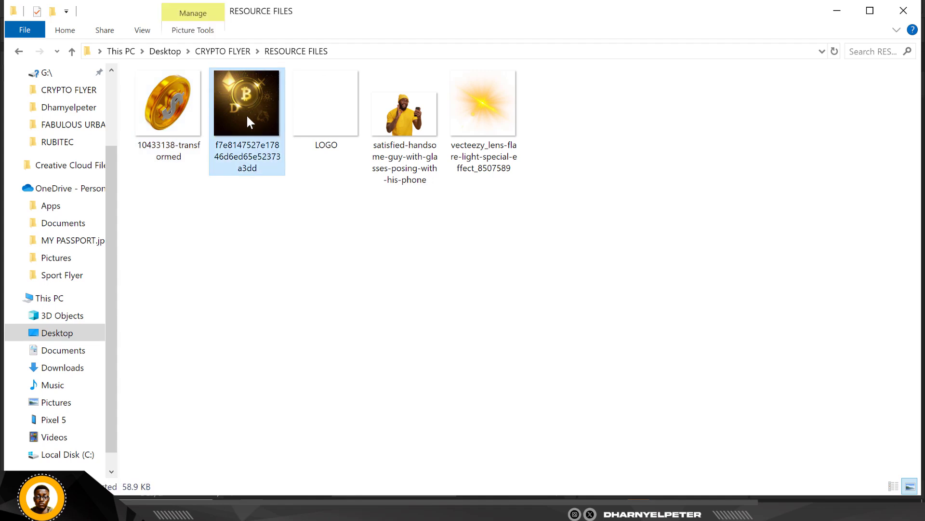
left_click_drag(251, 99, 351, 245)
scroll(351, 286, "down", 1)
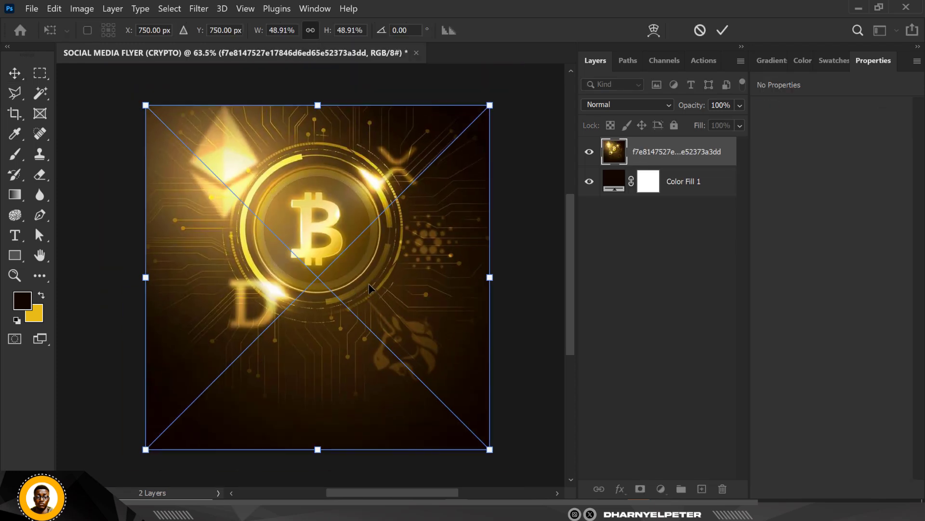
left_click_drag(368, 284, 369, 273)
key("Return")
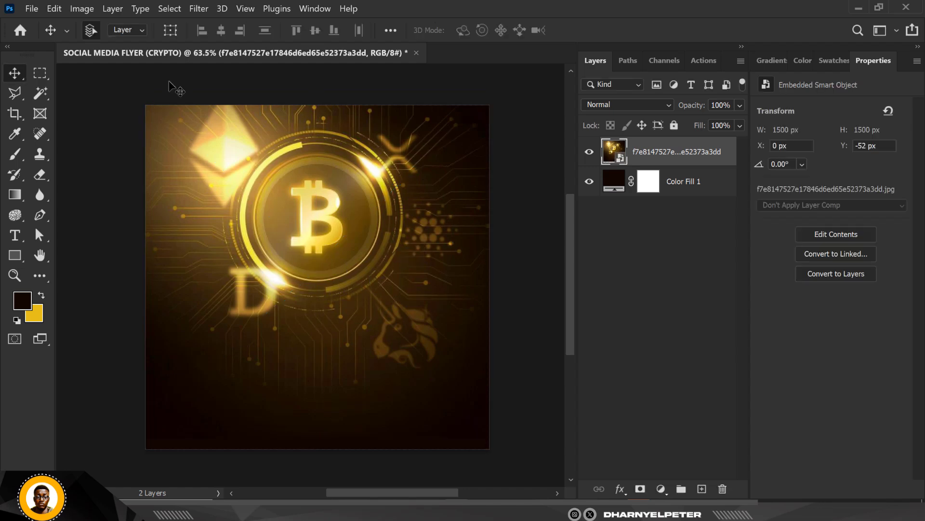
Step: Apply the Camera Raw Filter to the Bitcoin image with Texture +64 and Highlights +16
scroll(270, 186, "up", 2)
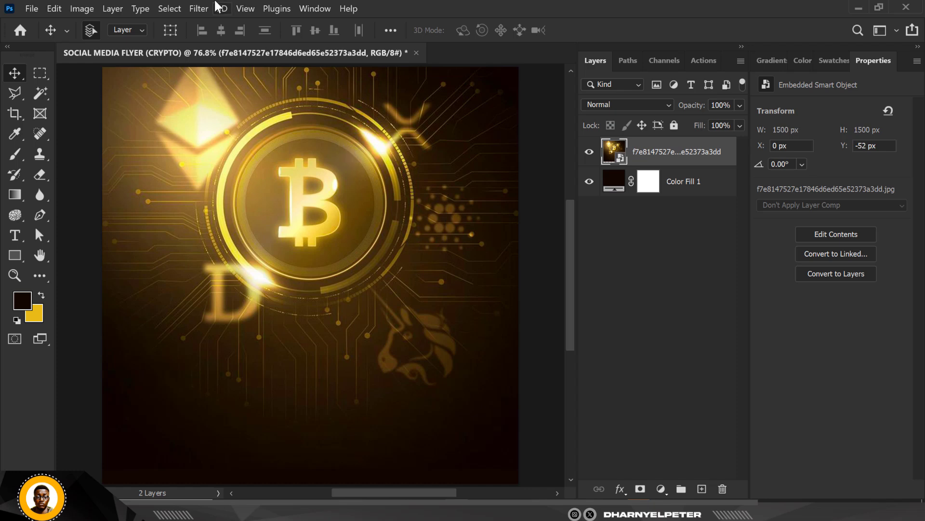
left_click(200, 9)
left_click(242, 103)
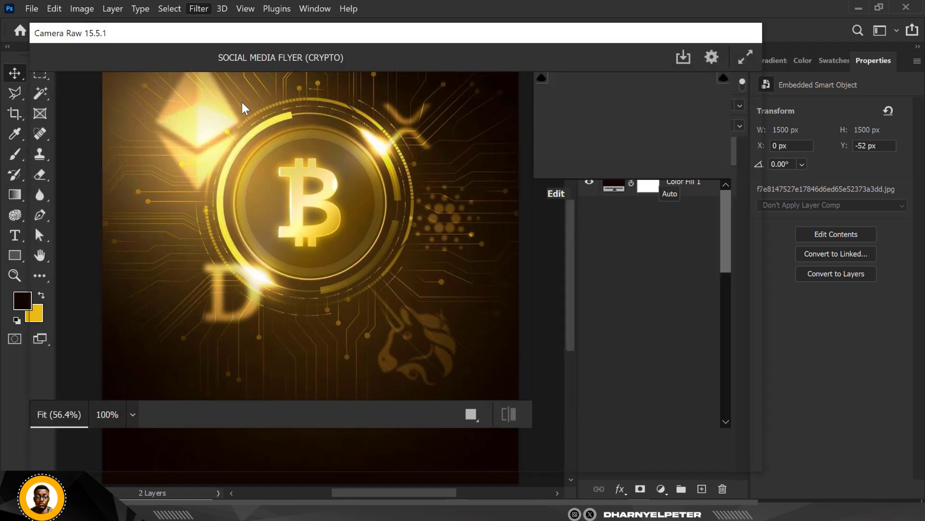
scroll(622, 337, "down", 5)
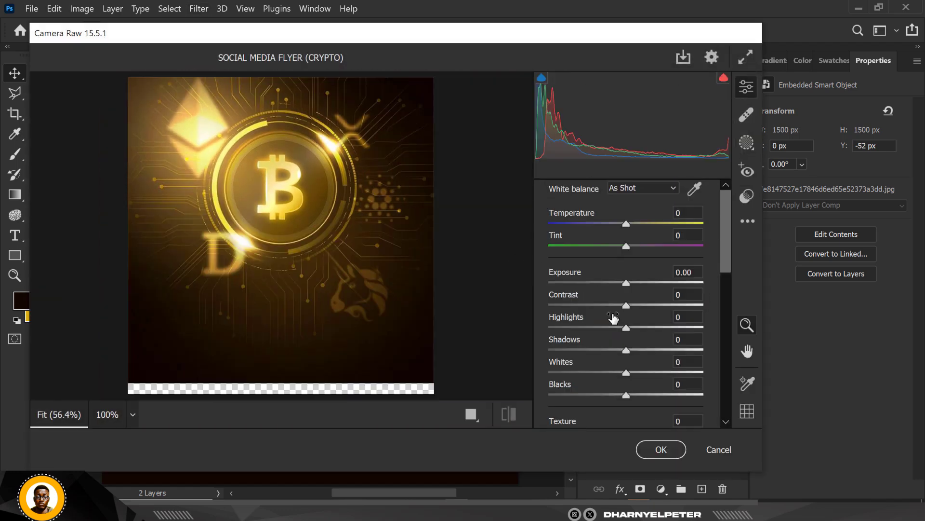
left_click_drag(628, 349, 677, 352)
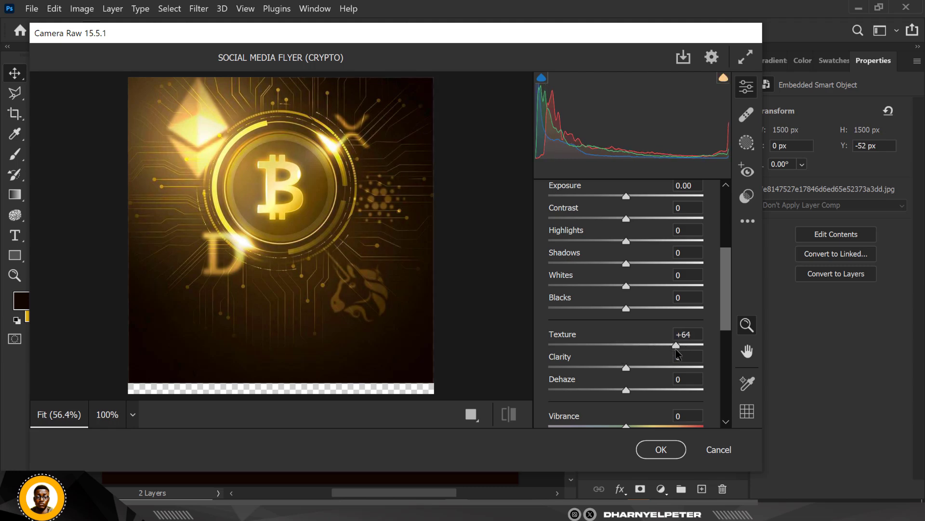
left_click_drag(629, 241, 641, 244)
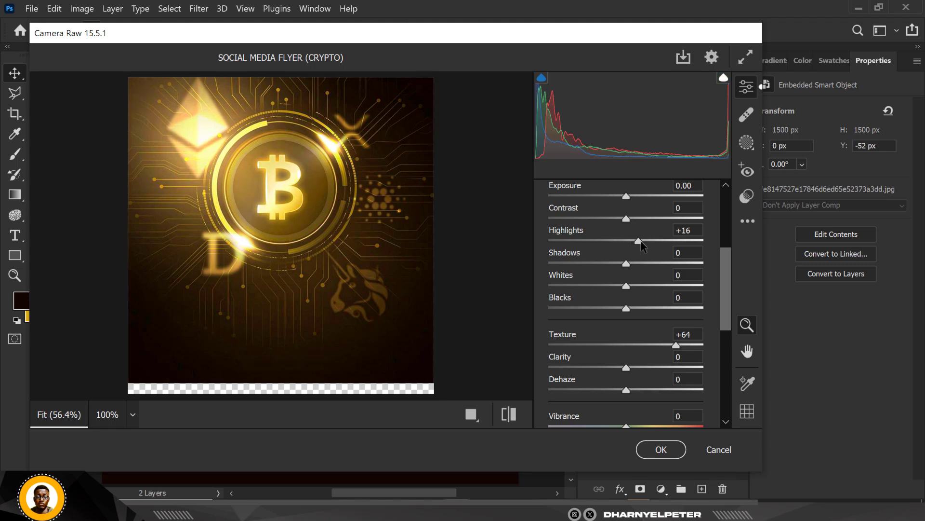
left_click(661, 450)
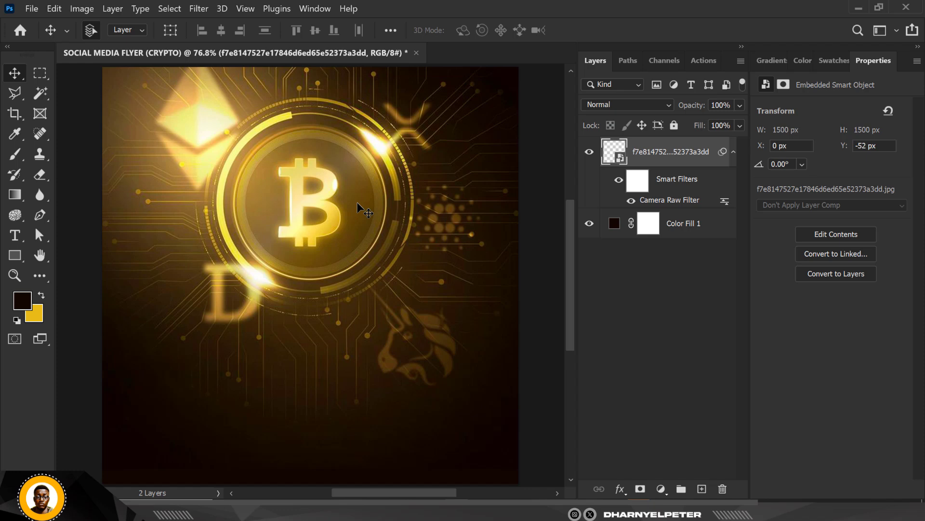
Step: Add a layer mask to the Bitcoin image and ready a soft black Brush enlarged to 900 px
scroll(362, 210, "down", 2)
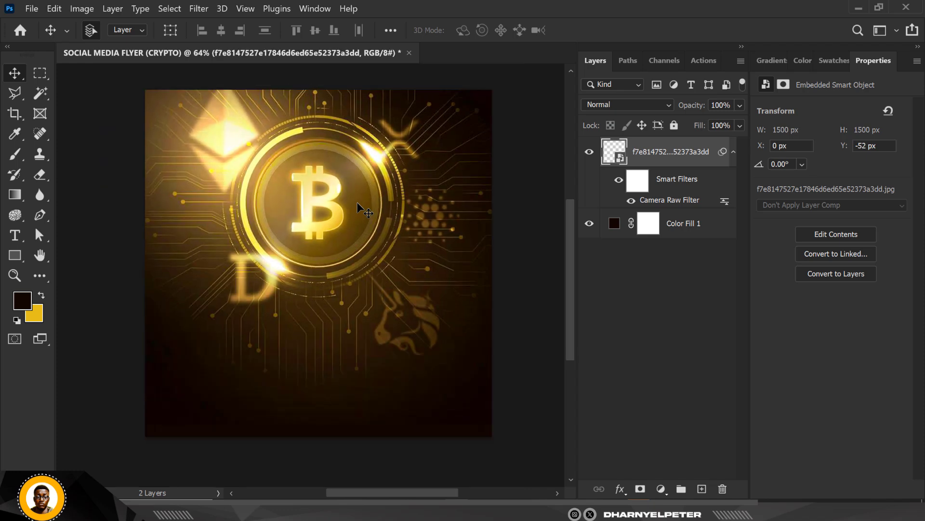
scroll(357, 203, "down", 3)
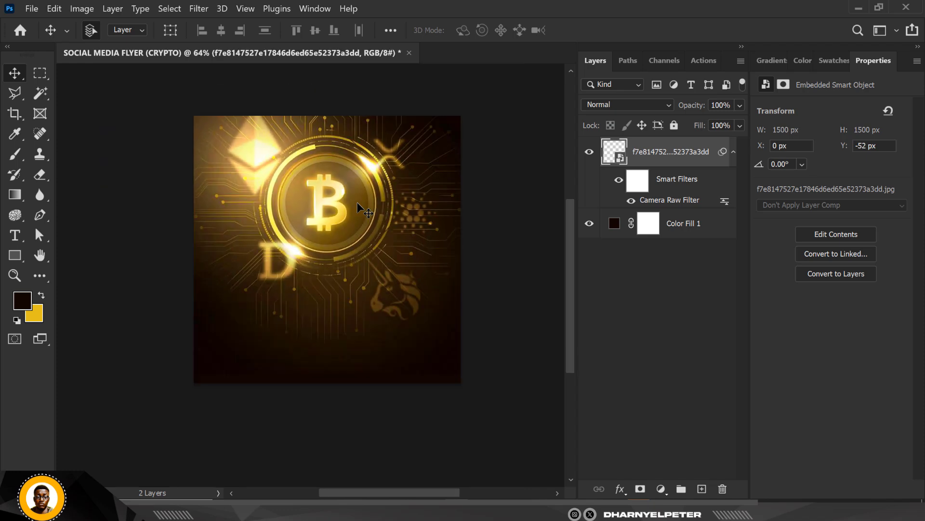
scroll(358, 203, "up", 3)
scroll(360, 208, "up", 1)
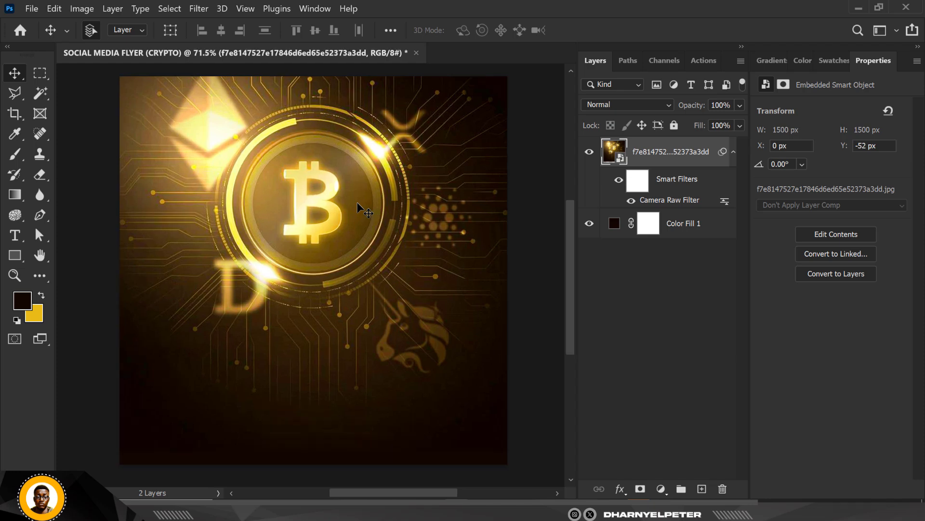
left_click(641, 490)
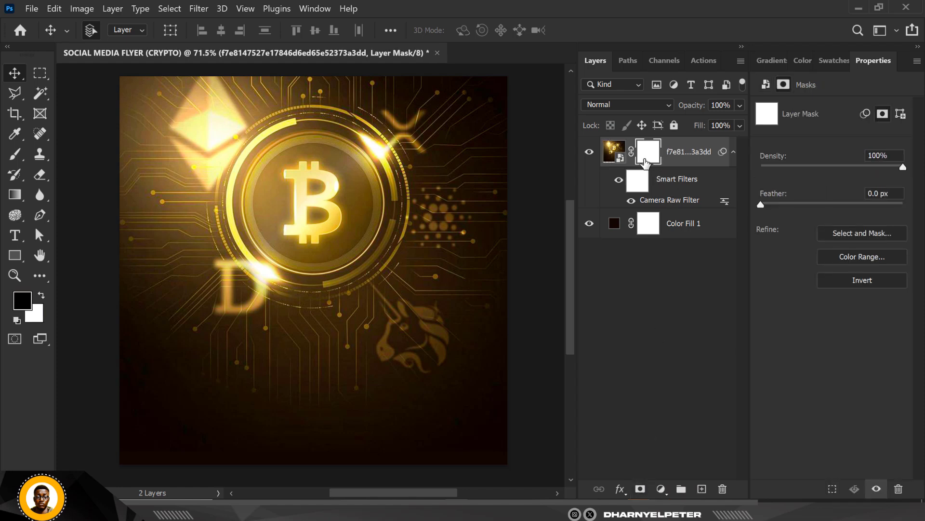
left_click(15, 154)
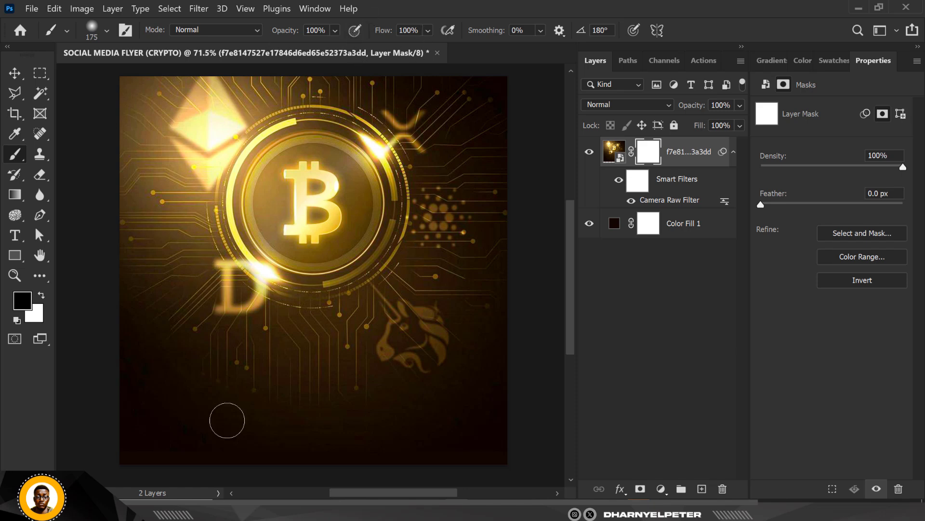
key("bracketright")
key("bracketright")
key("bracketright")
key("bracketright")
key("bracketright")
key("bracketright")
mouse_move(145, 384)
left_mouse_down()
mouse_move(272, 394)
mouse_move(504, 376)
left_mouse_up()
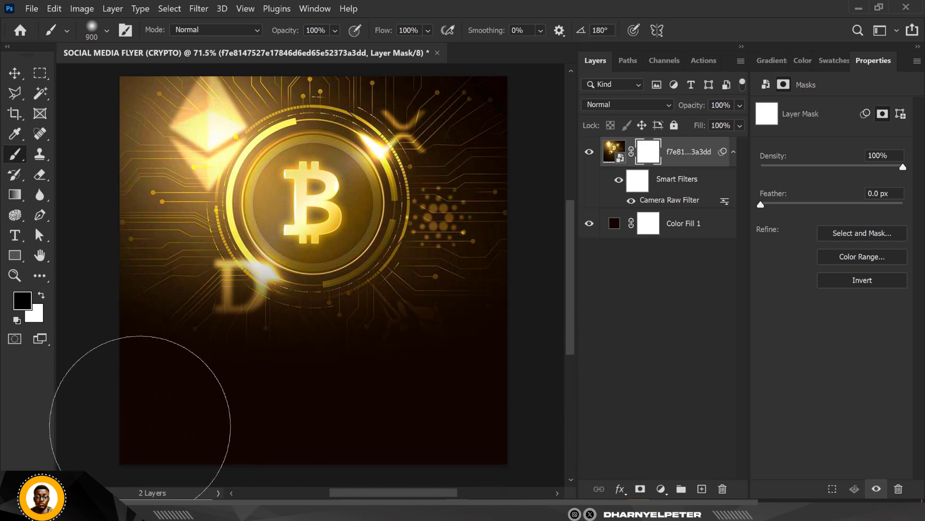
mouse_move(139, 426)
left_mouse_down()
mouse_move(97, 390)
mouse_move(321, 434)
mouse_move(554, 428)
mouse_move(534, 450)
left_mouse_up()
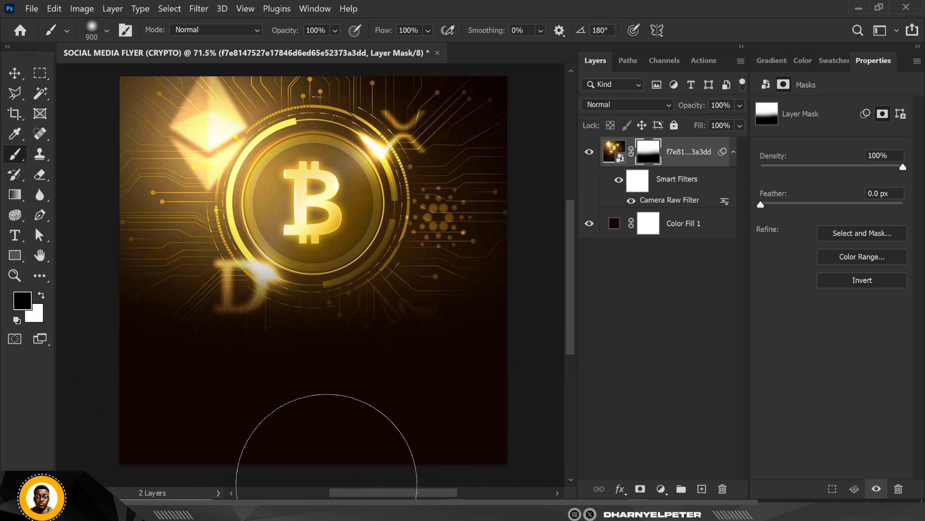
key("ctrl+z")
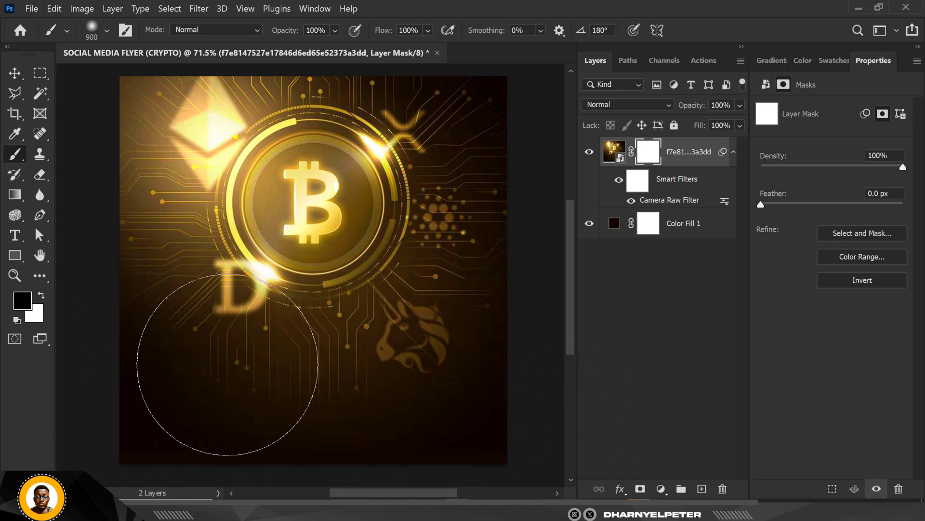
Step: Brush black across the lower part of the Bitcoin image's mask to fade it into the dark background
mouse_move(310, 465)
left_mouse_down()
mouse_move(497, 406)
mouse_move(267, 437)
mouse_move(194, 440)
mouse_move(389, 420)
mouse_move(153, 441)
mouse_move(469, 454)
mouse_move(504, 447)
left_mouse_up()
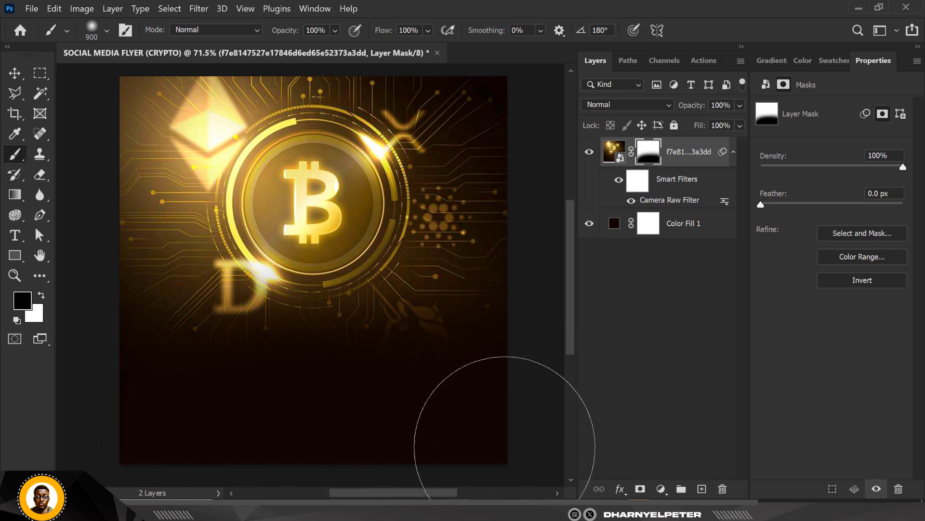
left_click(14, 73)
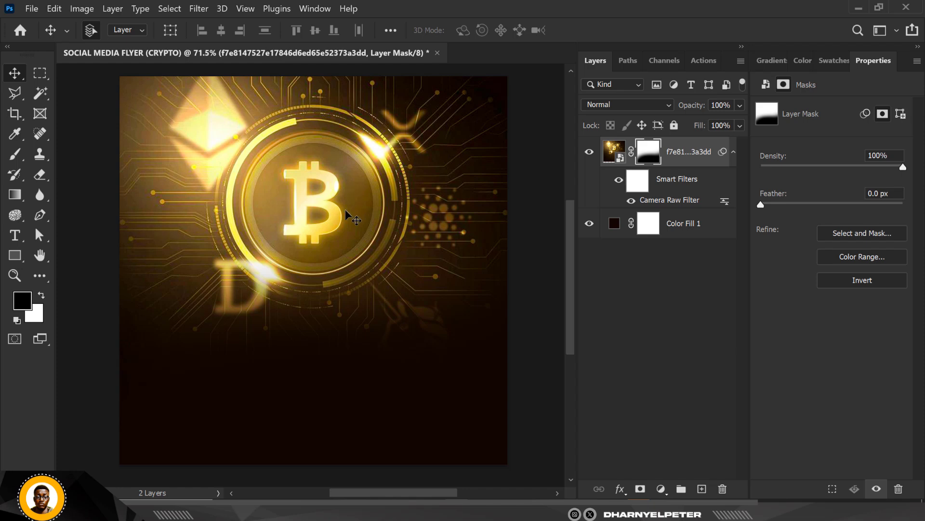
Step: Apply a Gaussian Blur with a 4.5 px radius to the Bitcoin image and compare it with the blur off and on
left_click(614, 150)
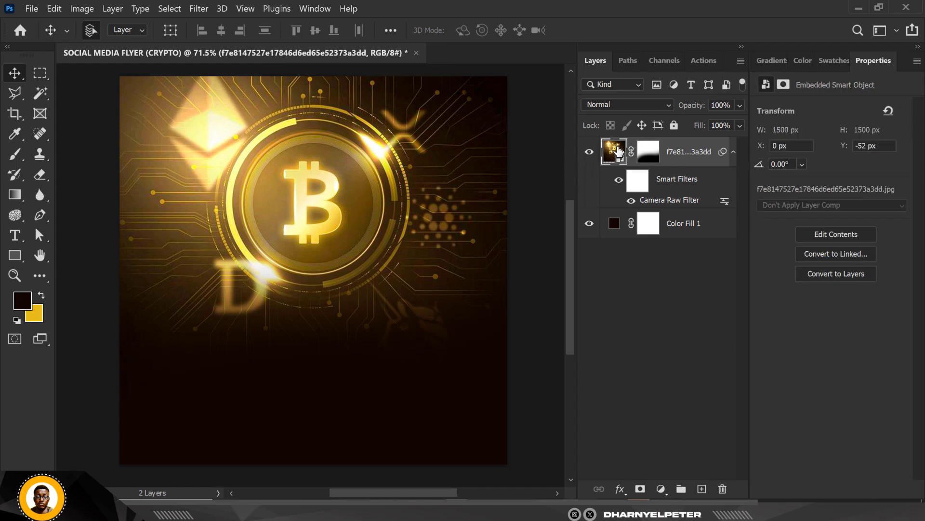
left_click(200, 9)
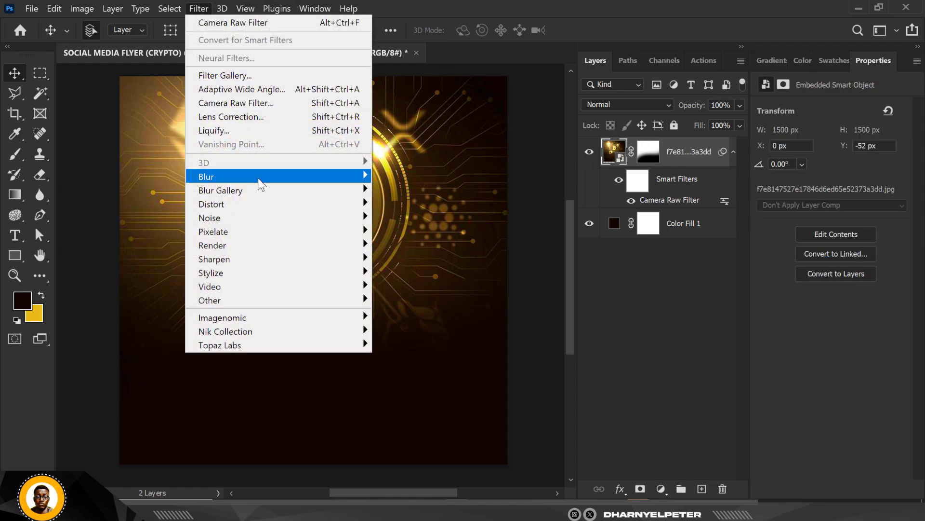
mouse_move(262, 177)
left_click(427, 230)
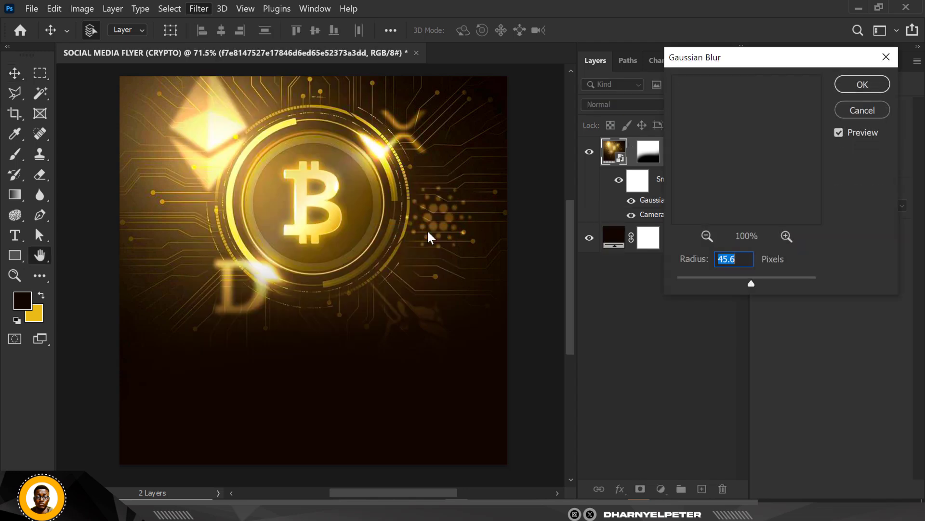
left_click_drag(694, 281, 711, 284)
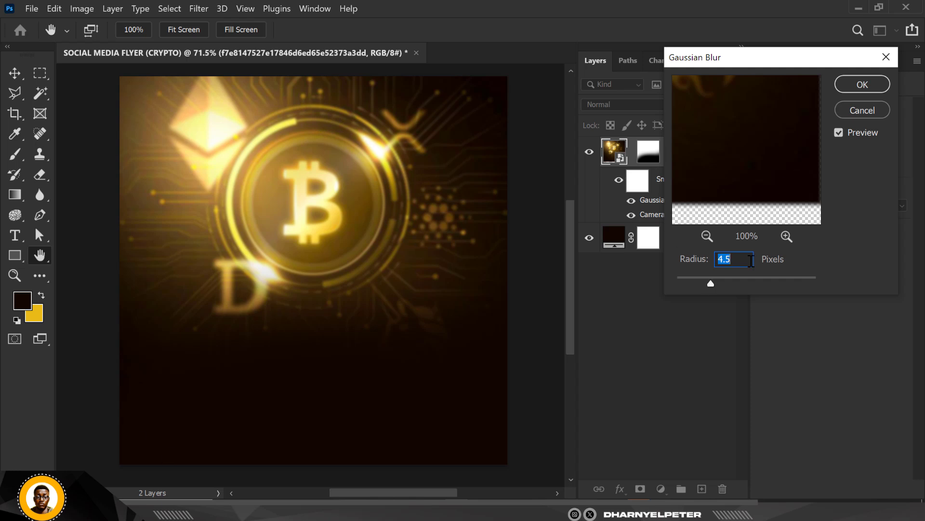
left_click(718, 281)
left_click(706, 281)
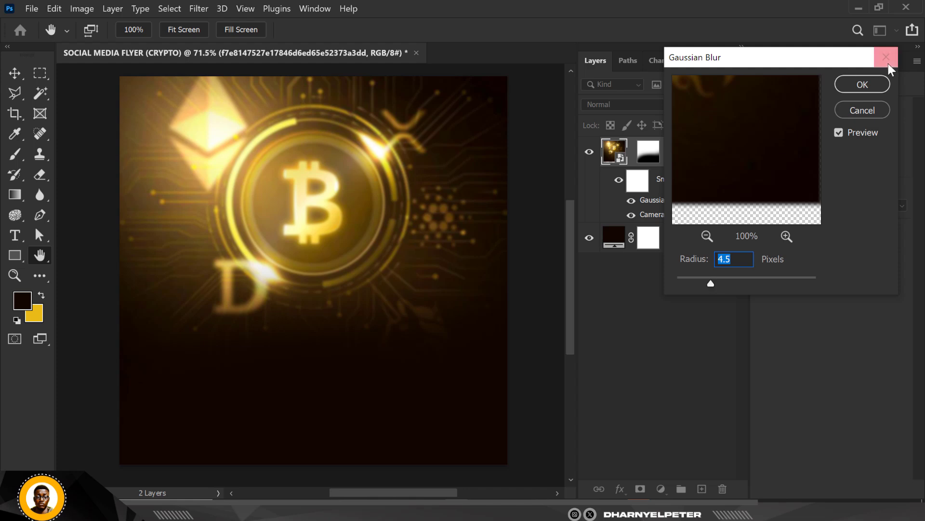
left_click(862, 84)
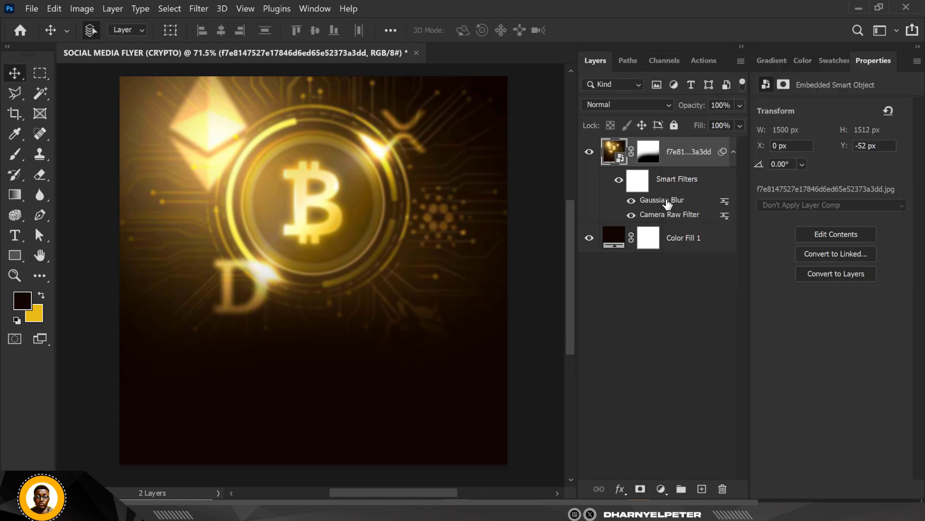
left_click(631, 201)
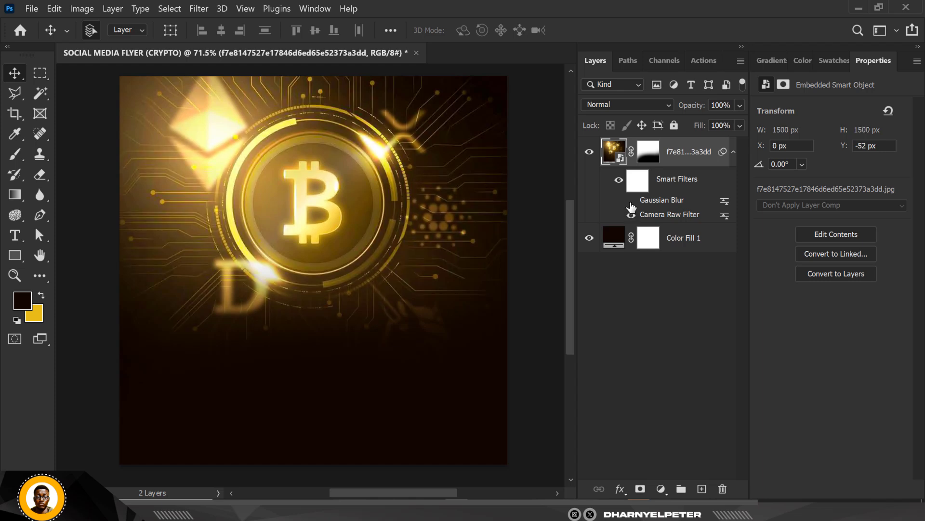
left_click(632, 201)
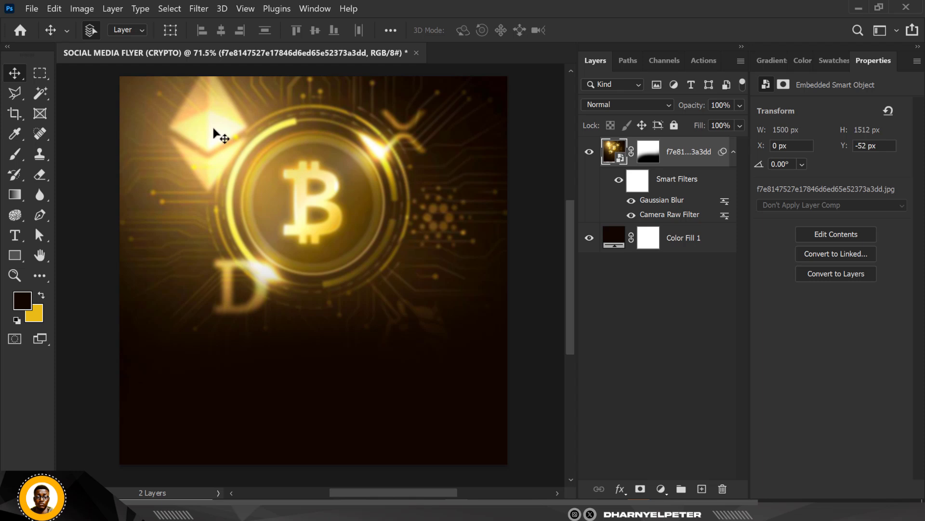
Step: Place the image of the man with glasses and phone from the RESOURCE FILES folder near the canvas centre, at about X 784 px, Y 704 px
key("alt+Tab")
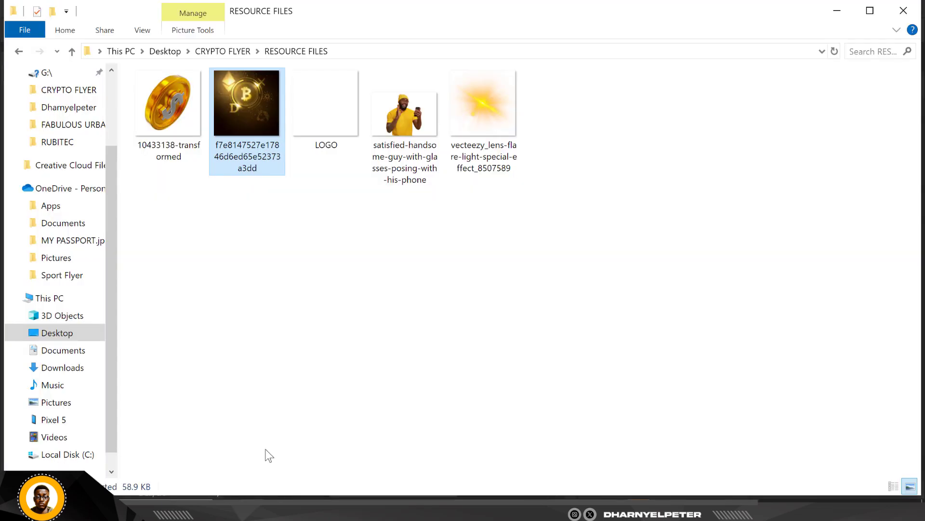
left_click(388, 108)
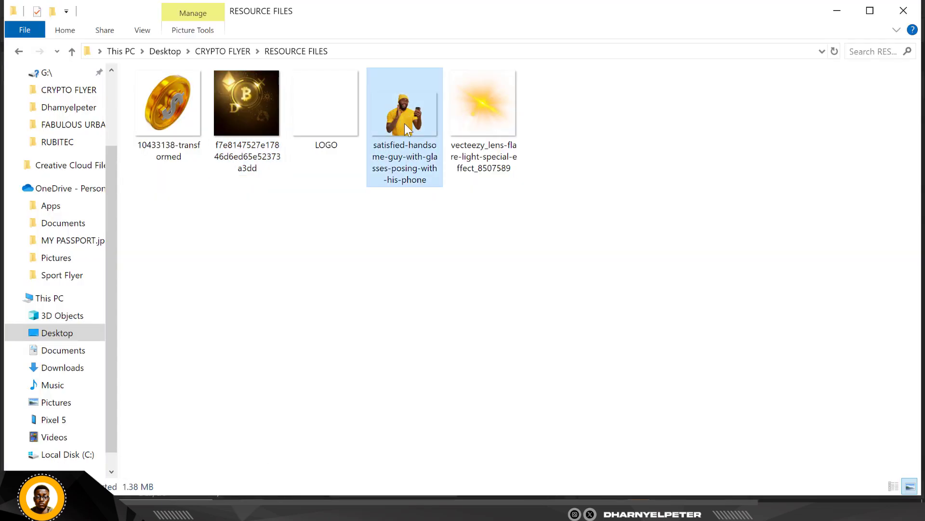
left_click_drag(404, 123, 337, 285)
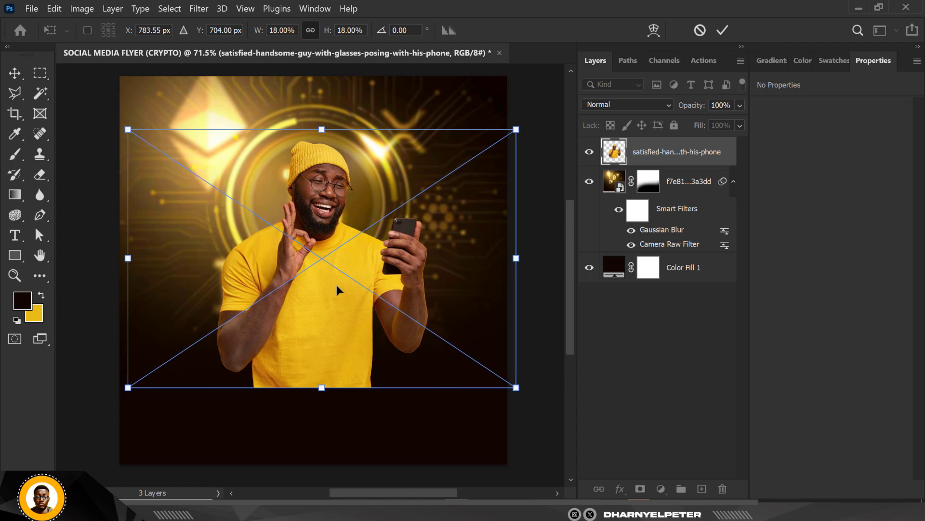
key("Return")
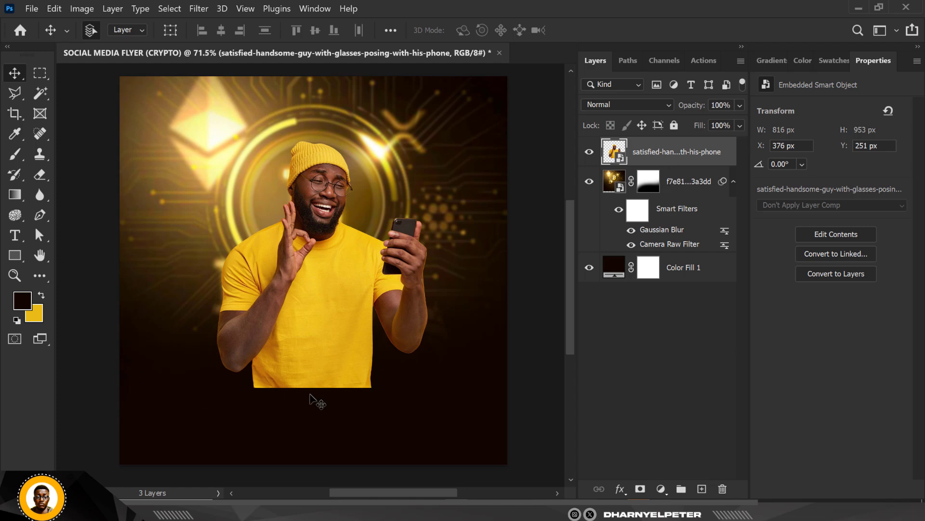
Step: Mask the man's layer and fade out his lower torso and elbows with a soft 500 px black Brush
left_click(641, 488)
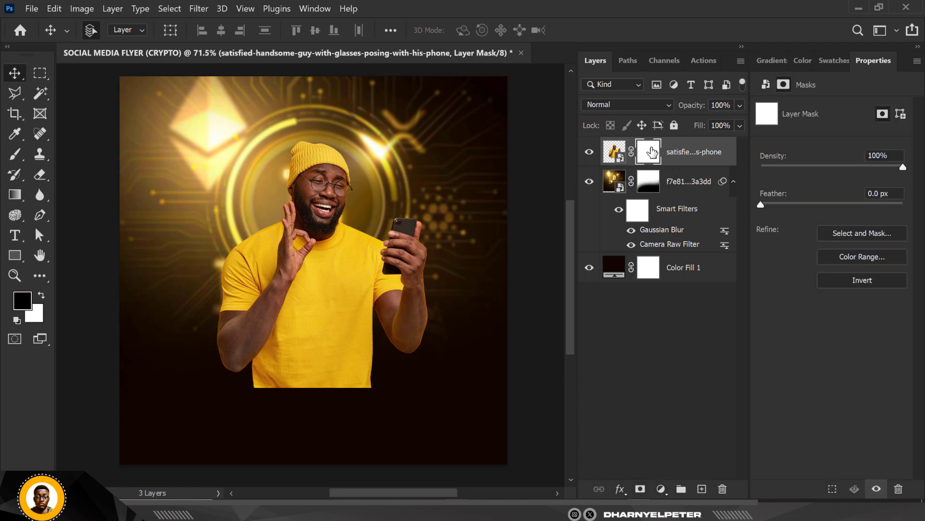
key("b")
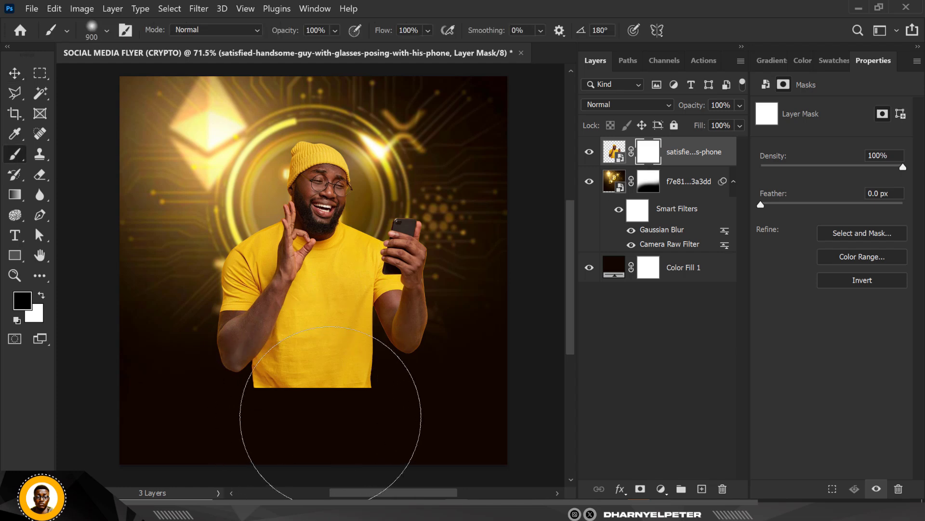
key("bracketleft")
key("bracketleft")
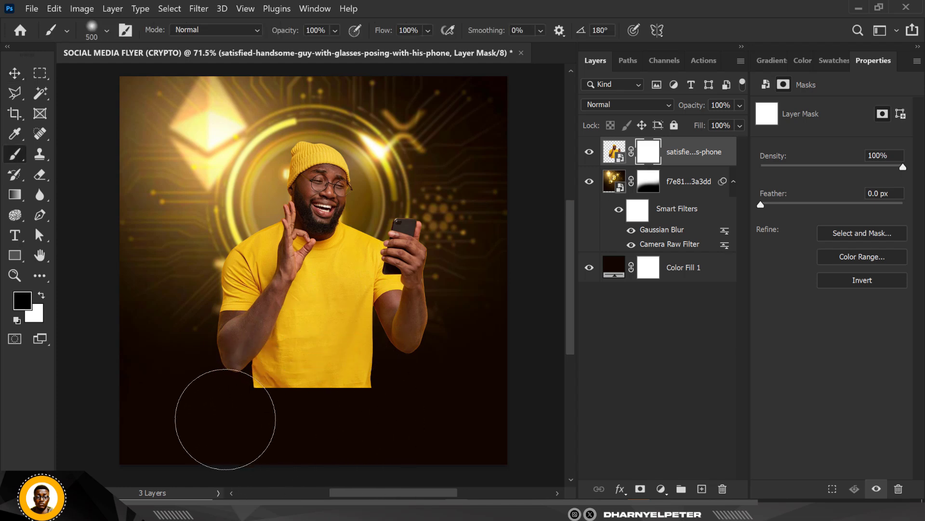
mouse_move(217, 433)
left_mouse_down()
mouse_move(212, 408)
mouse_move(345, 402)
mouse_move(406, 381)
mouse_move(381, 400)
mouse_move(327, 410)
mouse_move(437, 369)
mouse_move(480, 336)
mouse_move(436, 372)
mouse_move(257, 414)
left_mouse_up()
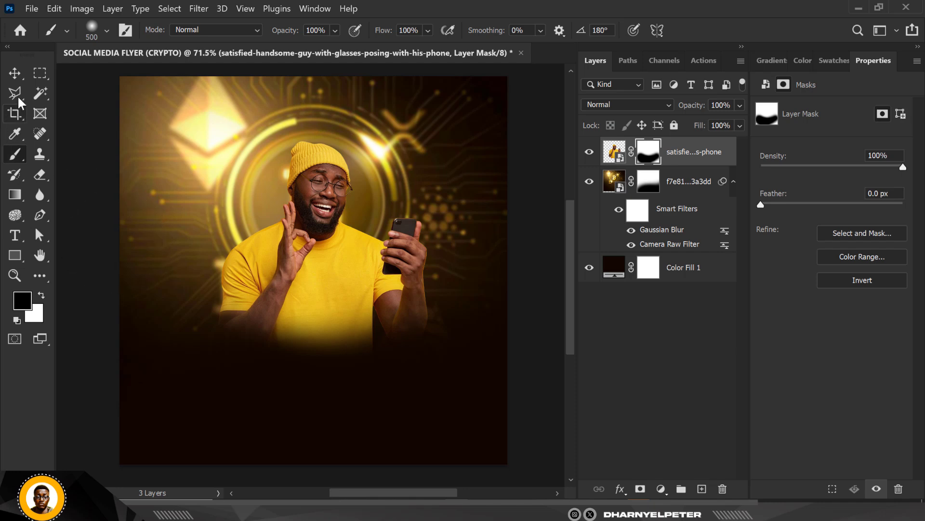
left_click(15, 74)
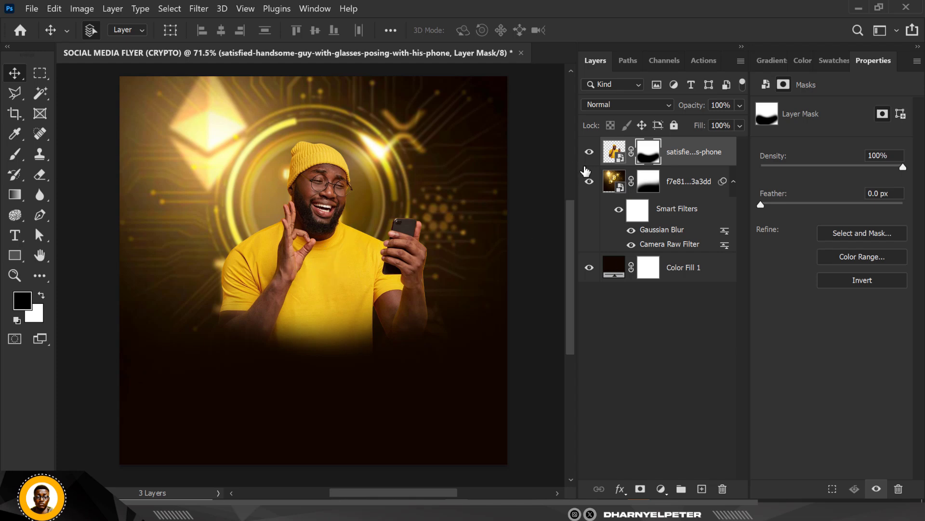
left_click(617, 155)
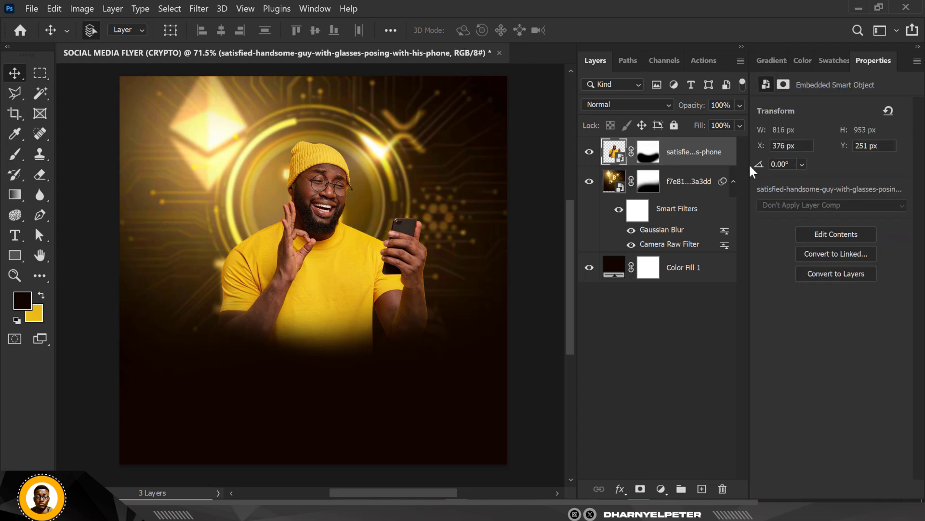
Step: Add an empty layer between the man and the Bitcoin image and make yellow the foreground colour for the Brush
left_click(681, 184)
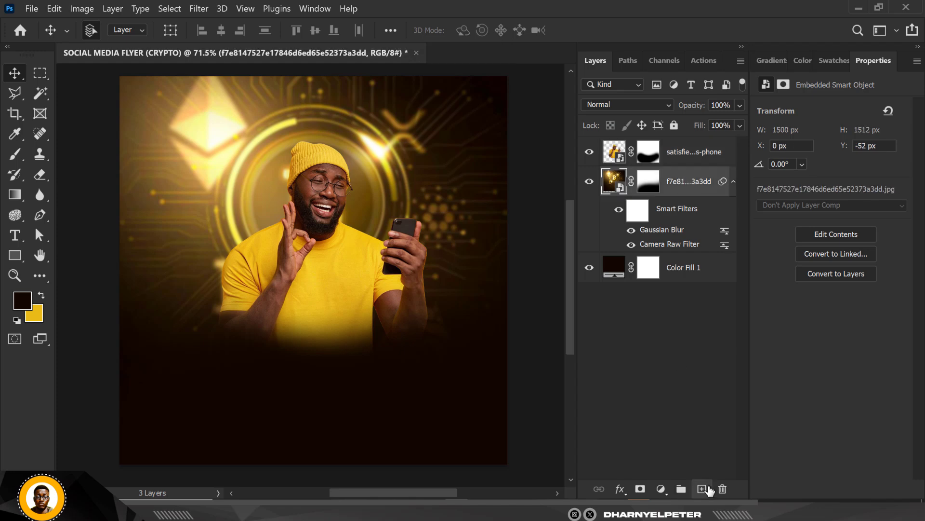
left_click(702, 489)
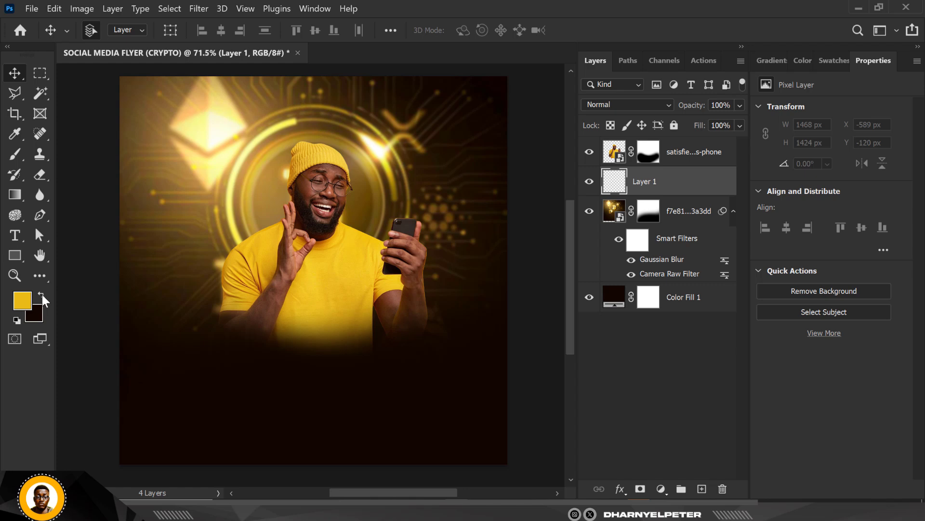
left_click(16, 157)
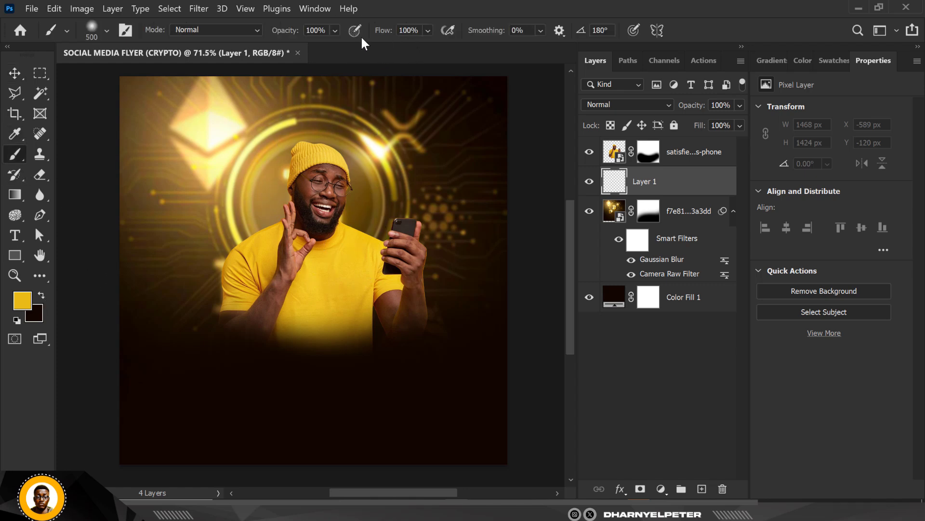
Step: Paint a soft yellow glow behind the man's head and shoulders on the new layer with a 700 px Brush
left_click(420, 32)
left_click(107, 30)
left_click_drag(163, 75, 166, 76)
left_click(683, 183)
key("bracketleft")
key("bracketleft")
key("bracketleft")
key("bracketleft")
key("bracketleft")
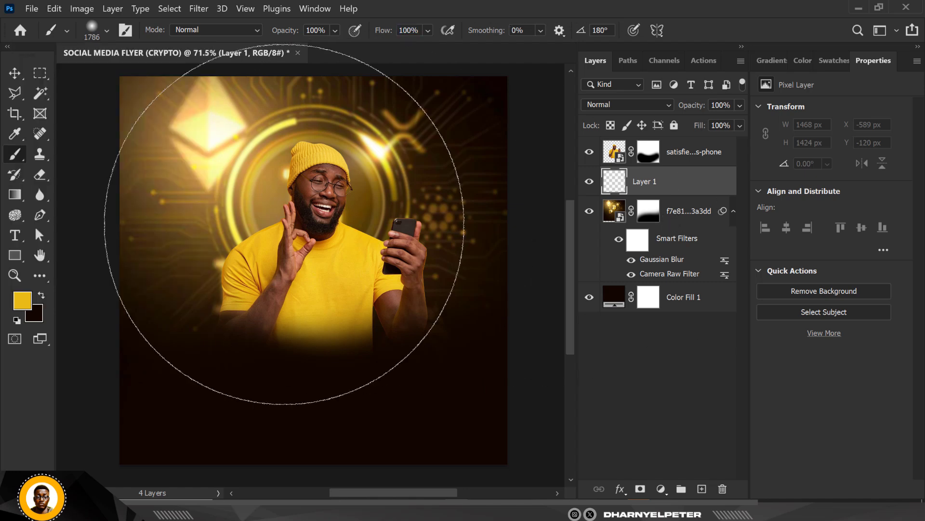
key("bracketleft")
key("bracketleft")
key("bracketleft")
key("bracketleft")
key("bracketleft")
key("bracketleft")
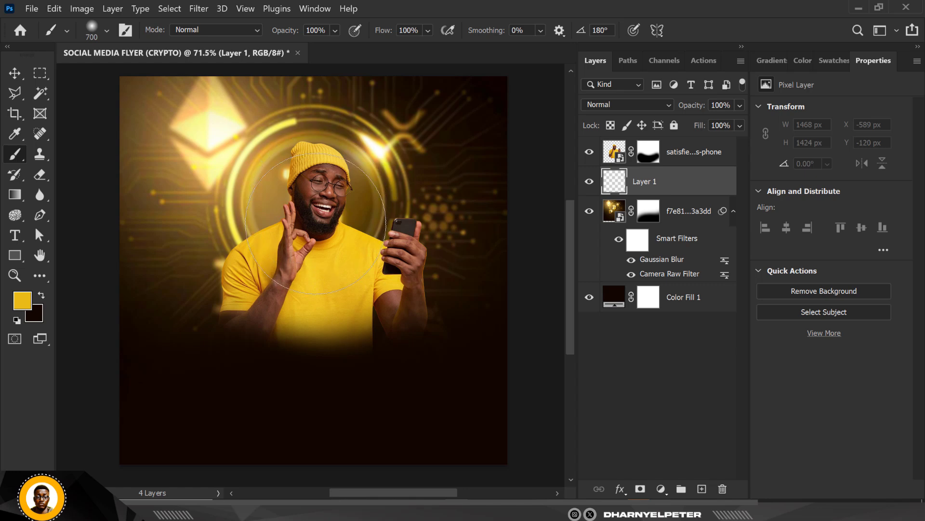
left_click(312, 212)
left_click(308, 228)
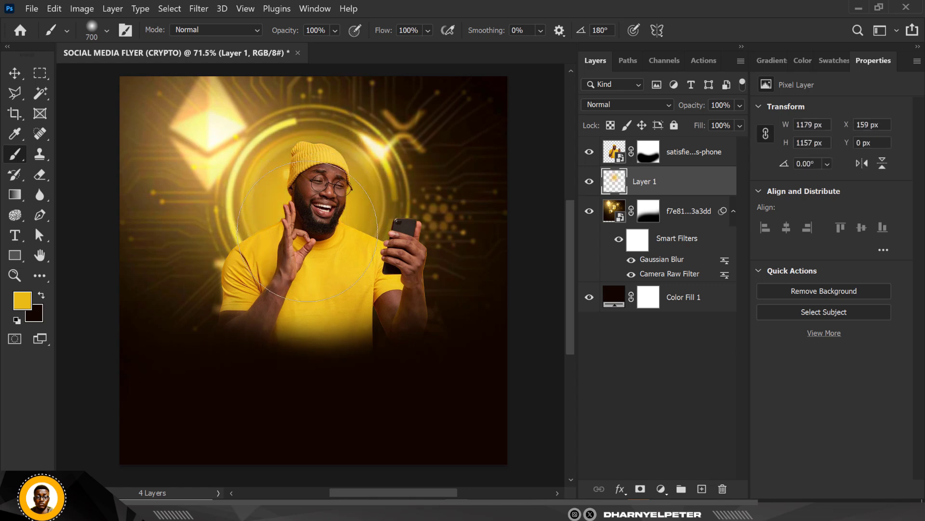
left_click(295, 241)
left_click(383, 208)
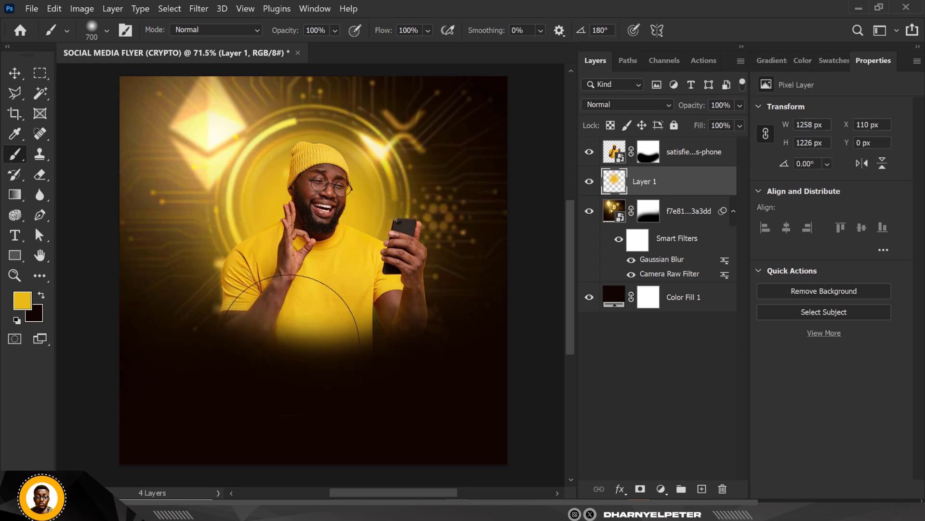
Step: Set the yellow glow layer's blend mode to Screen and brush more soft glow around the man's shoulders
left_click(622, 107)
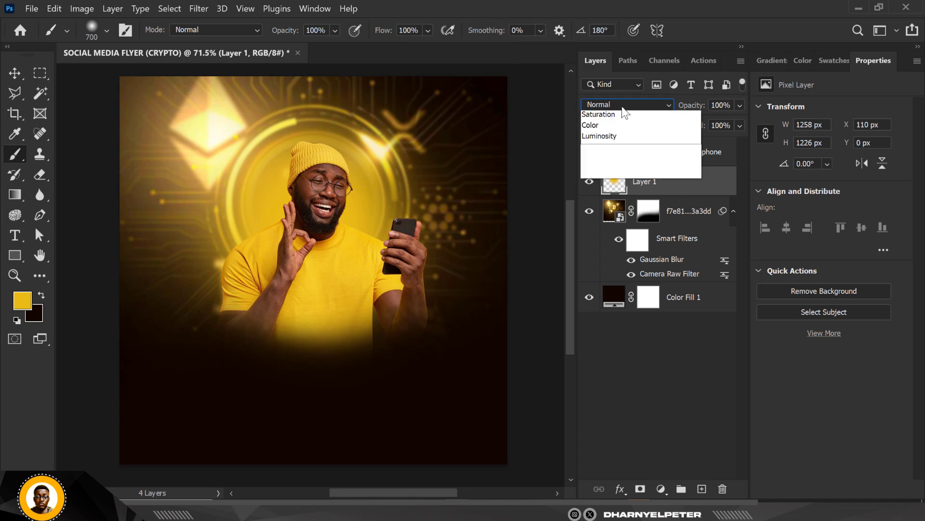
left_click(606, 226)
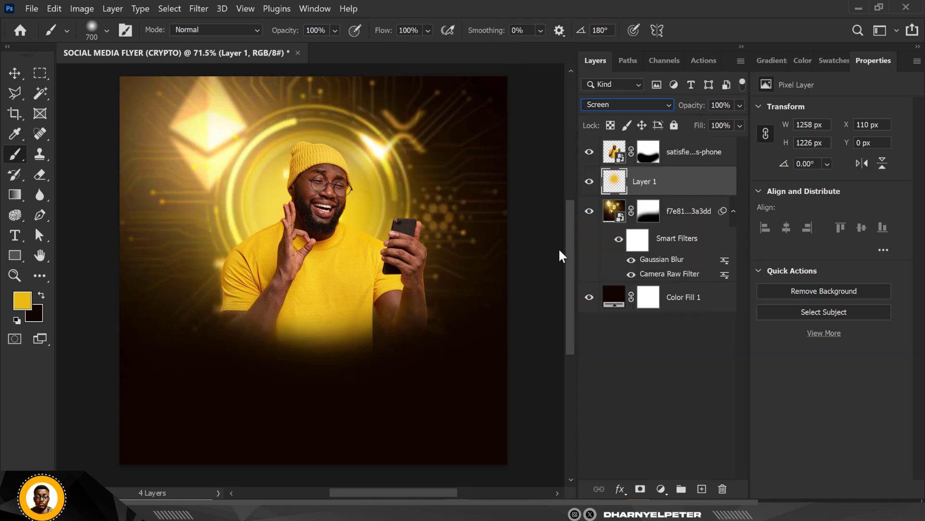
left_click(290, 256)
left_click(351, 246)
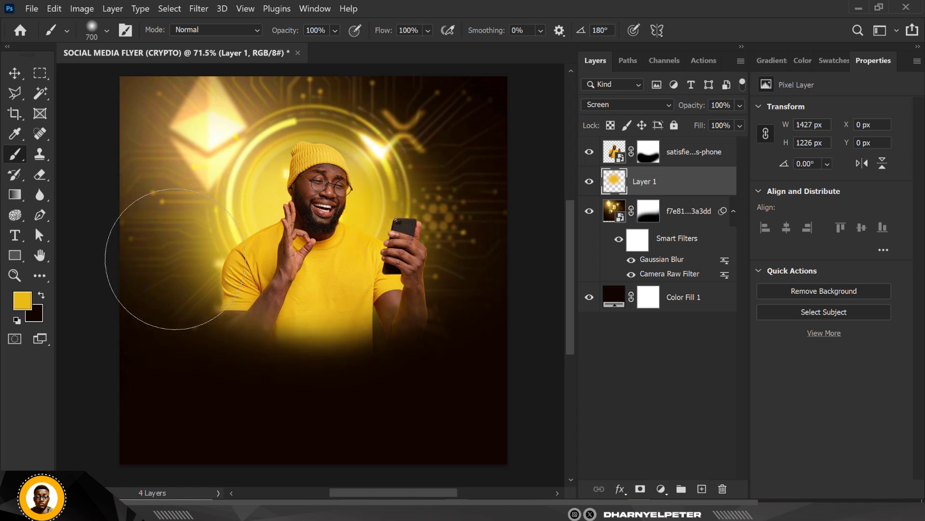
Step: Place the lens flare image from the RESOURCE FILES folder behind the man, at about X 904 px, Y 698 px
left_click(15, 73)
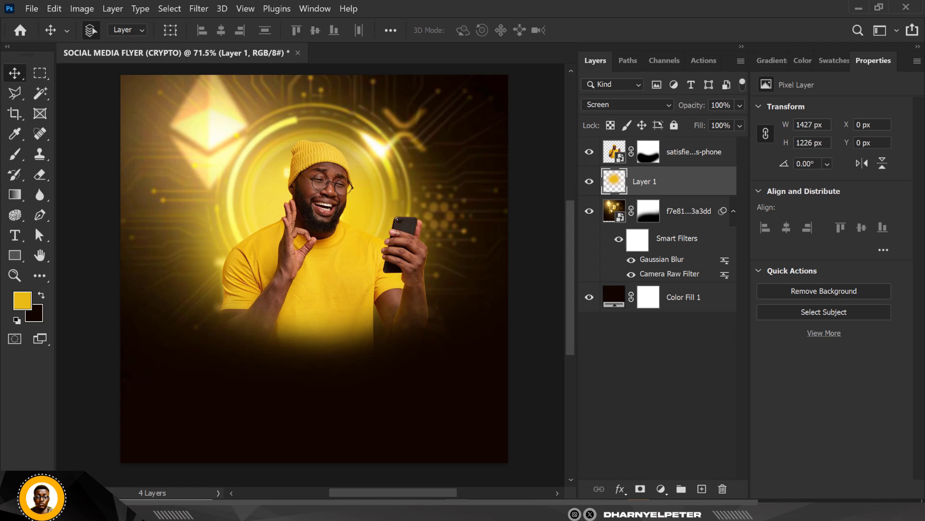
key("alt+Tab")
left_click(484, 125)
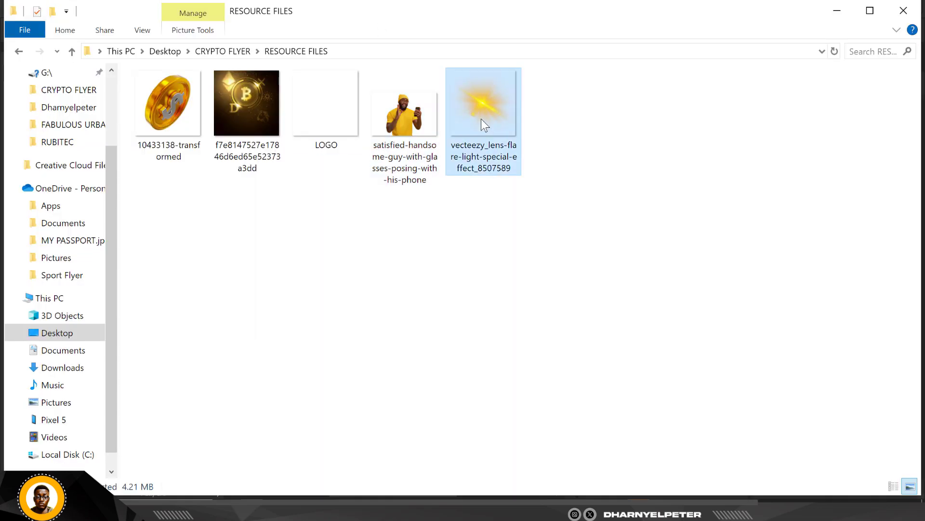
left_click_drag(484, 94, 365, 220)
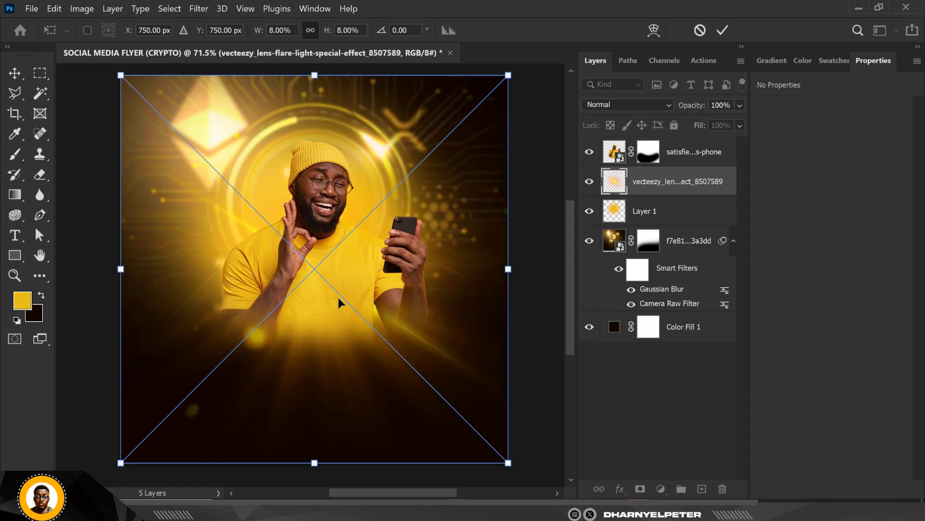
left_click_drag(338, 297, 377, 280)
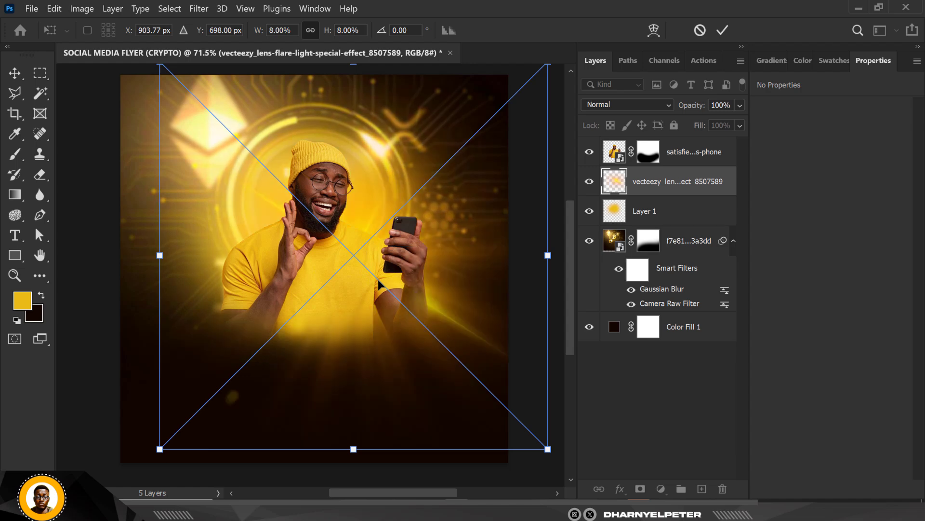
key("Return")
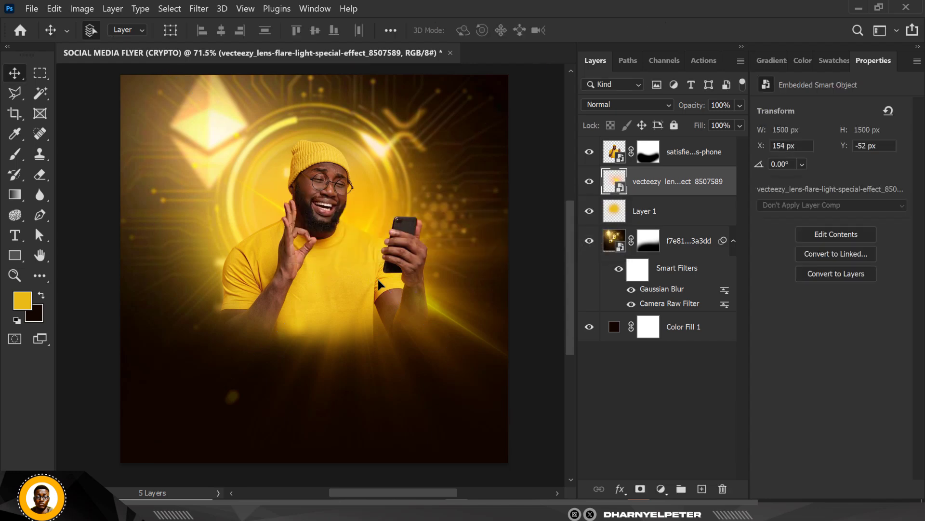
Step: Duplicate the lens flare layer, rotate the copy to about 66.3° and move it to about X 614 px, Y 613 px
key("ctrl+j")
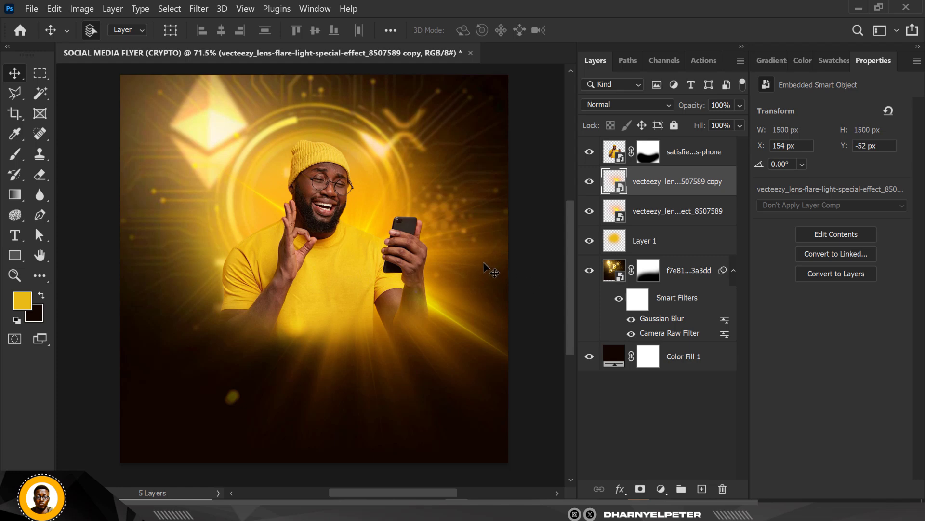
key("ctrl+t")
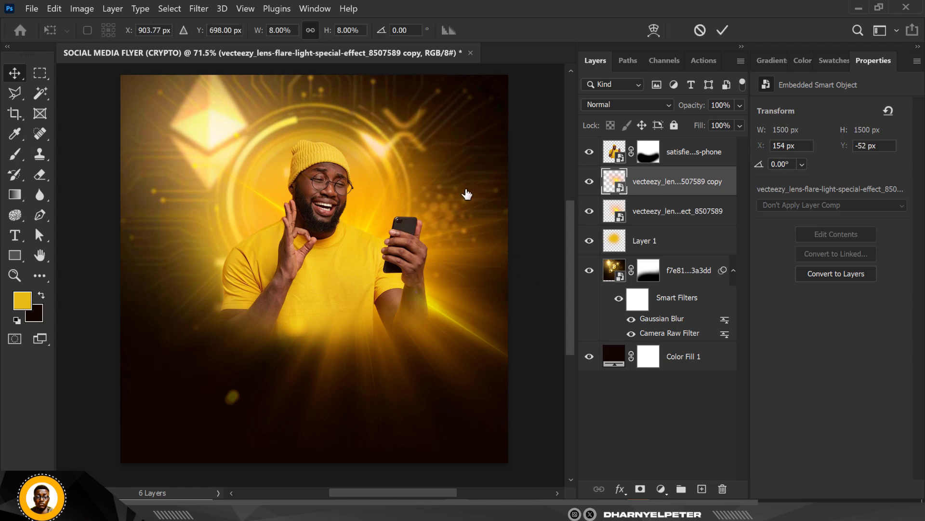
left_click_drag(457, 209, 429, 214)
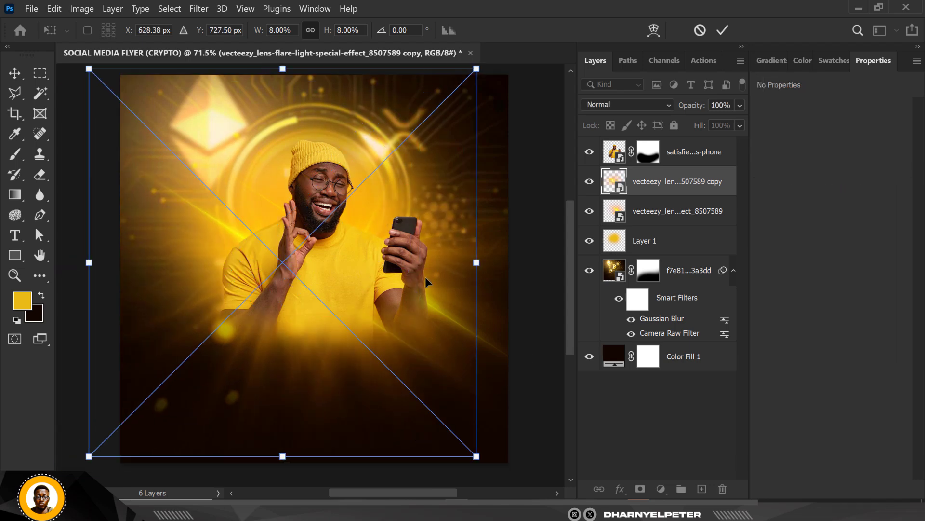
scroll(411, 252, "down", 3)
left_click_drag(290, 431, 254, 415)
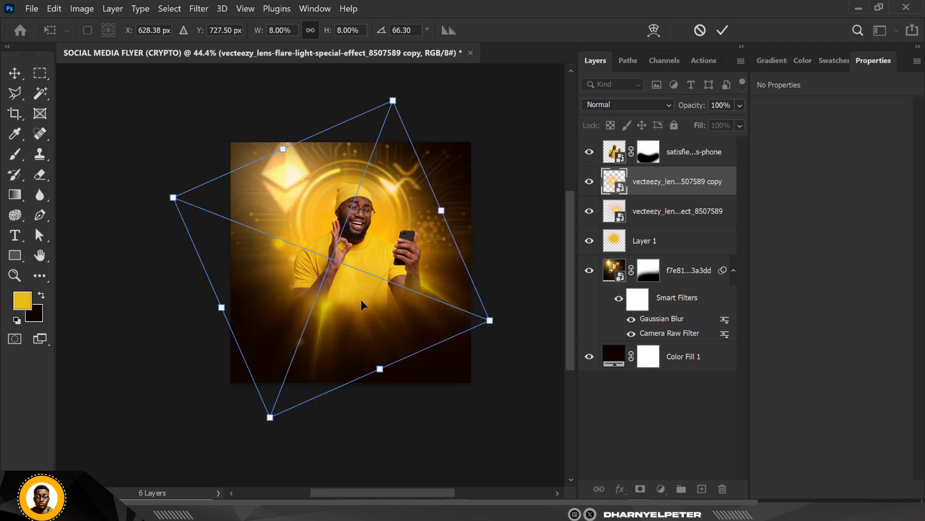
left_click_drag(361, 299, 358, 262)
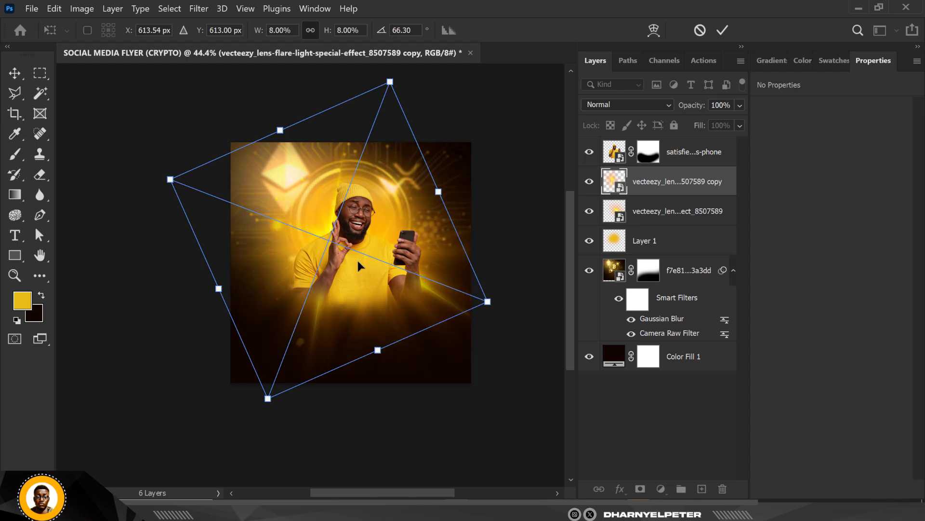
key("Return")
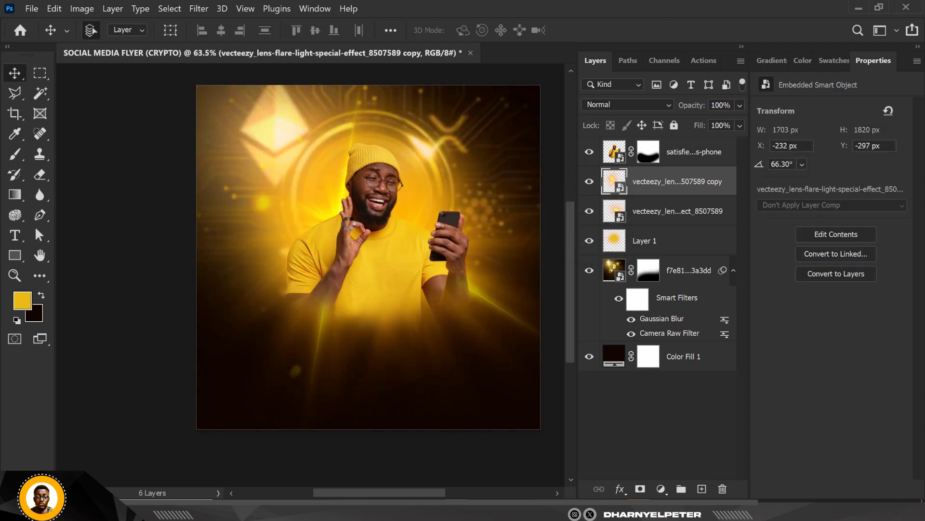
scroll(344, 167, "up", 2)
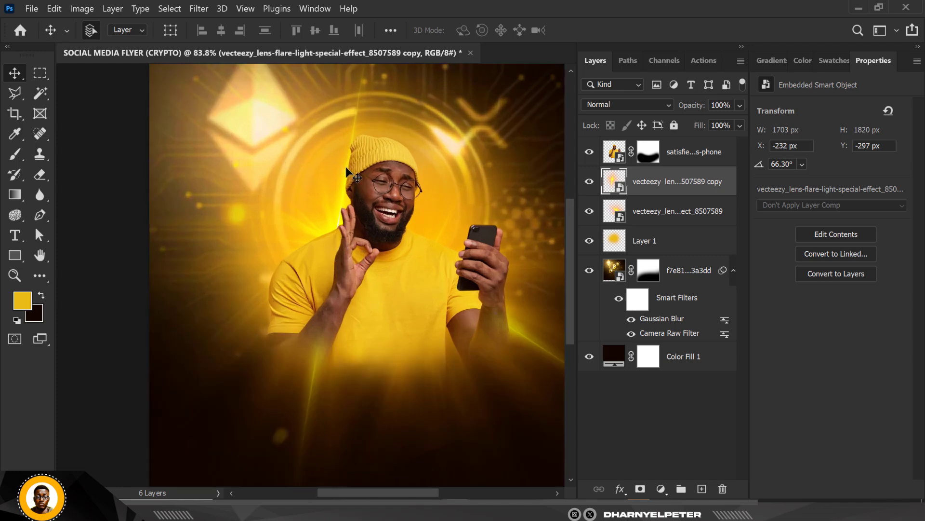
scroll(355, 170, "down", 2)
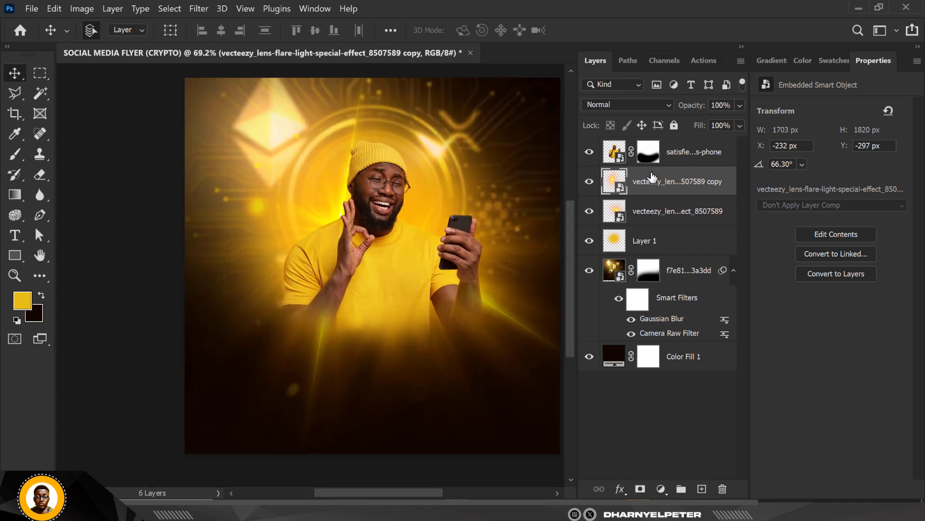
left_click(209, 6)
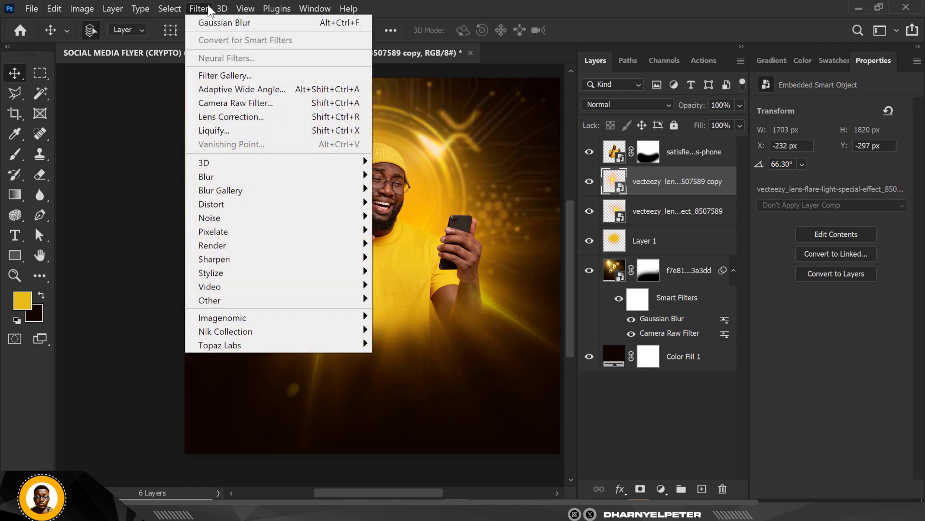
mouse_move(242, 180)
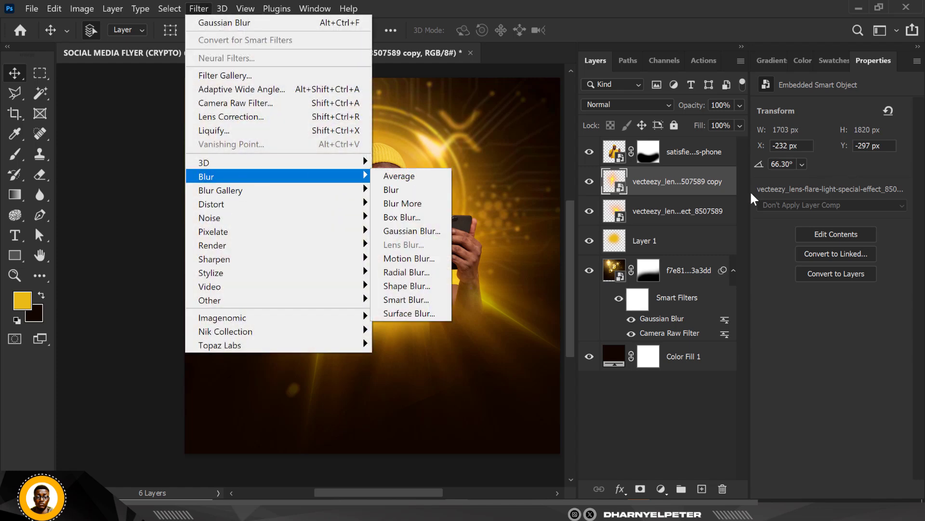
left_click(712, 191)
Step: Set the blend mode of both lens flare layers, the copy and the original, to Screen
left_click(620, 103)
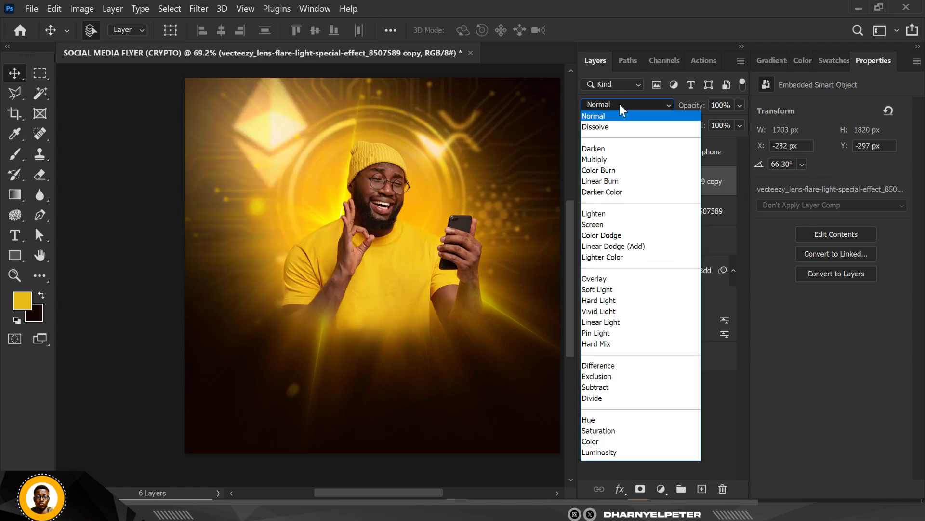
left_click(600, 227)
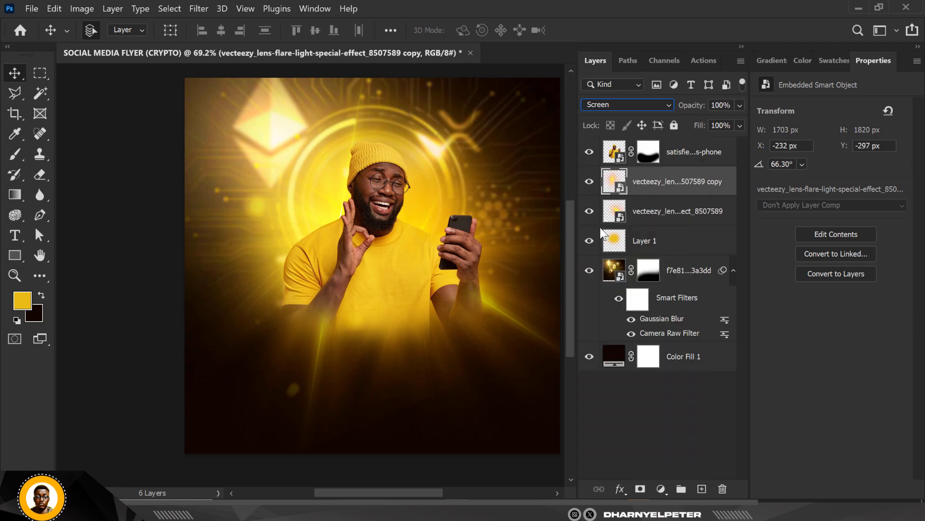
left_click(670, 215)
left_click(634, 104)
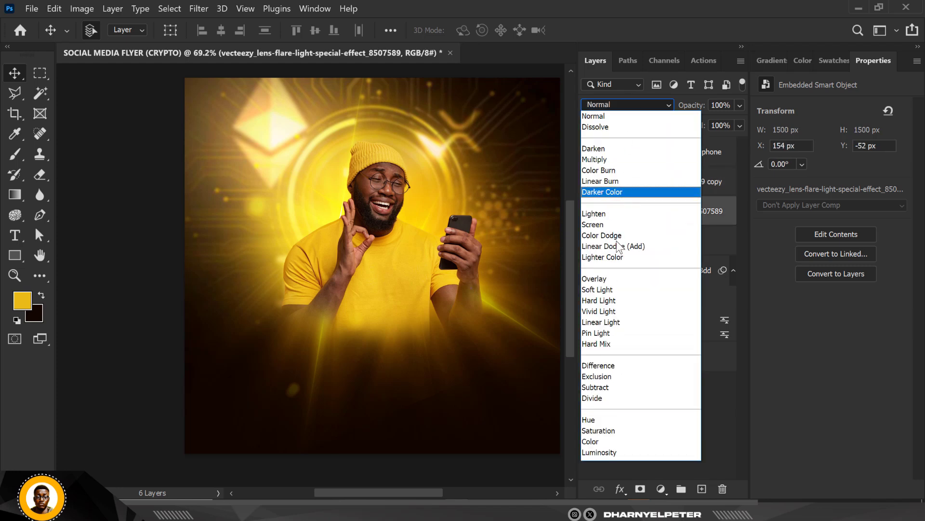
left_click(603, 215)
Step: Rotate the copied lens flare to about 94.16° so its rays spread beside the man's elbow
left_click(646, 185)
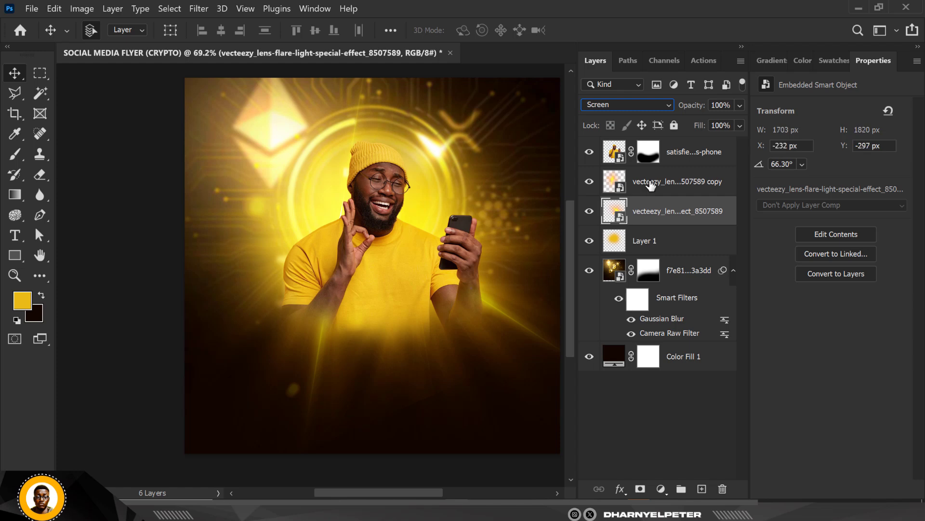
key("ctrl+t")
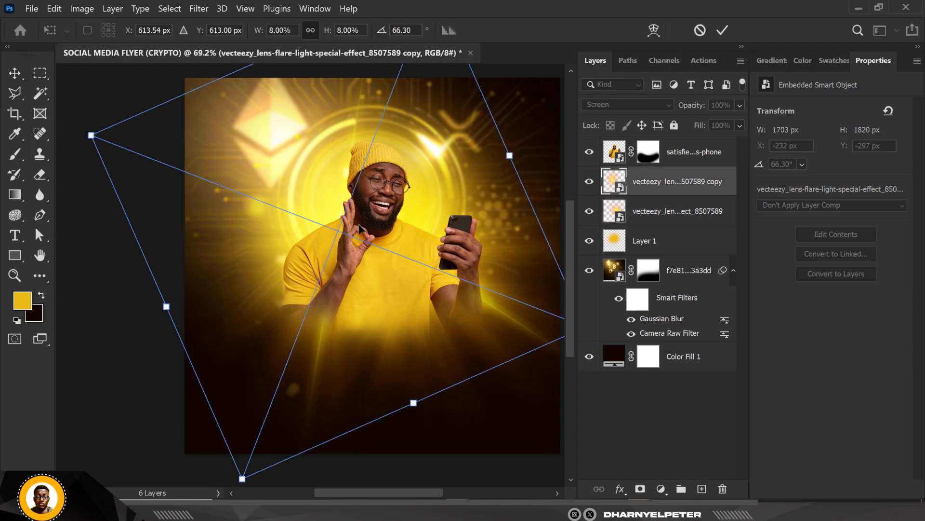
scroll(366, 226, "down", 3, "alt")
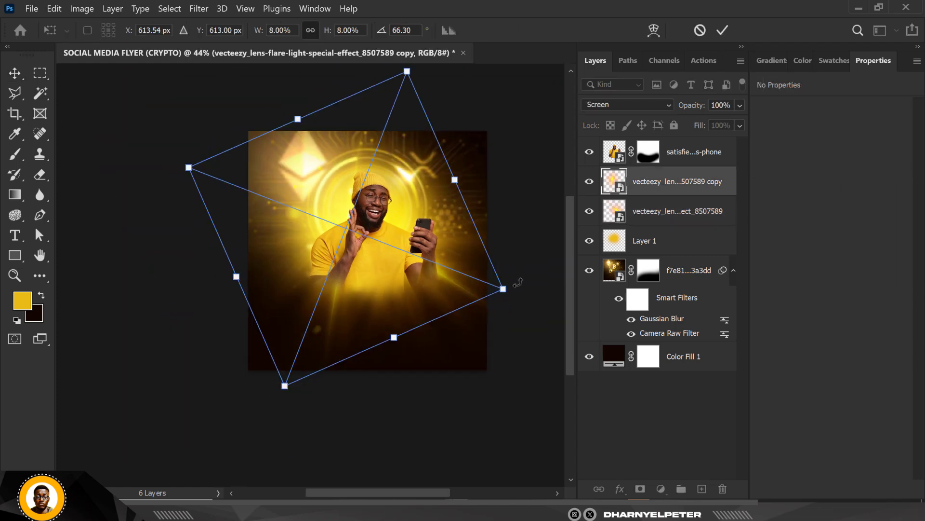
left_click_drag(519, 292, 456, 349)
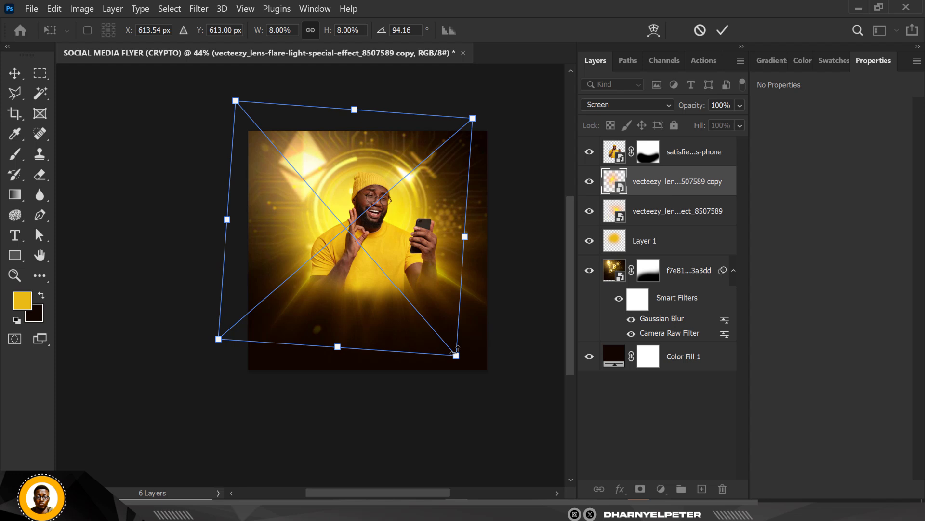
key("Return")
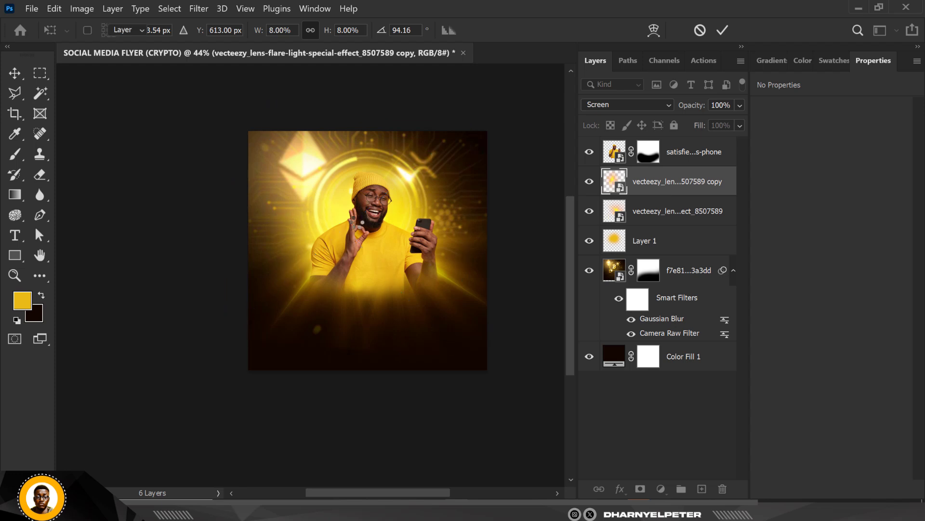
Step: Duplicate the rotated lens flare copy to strengthen the light rays behind the man
scroll(346, 239, "up", 2)
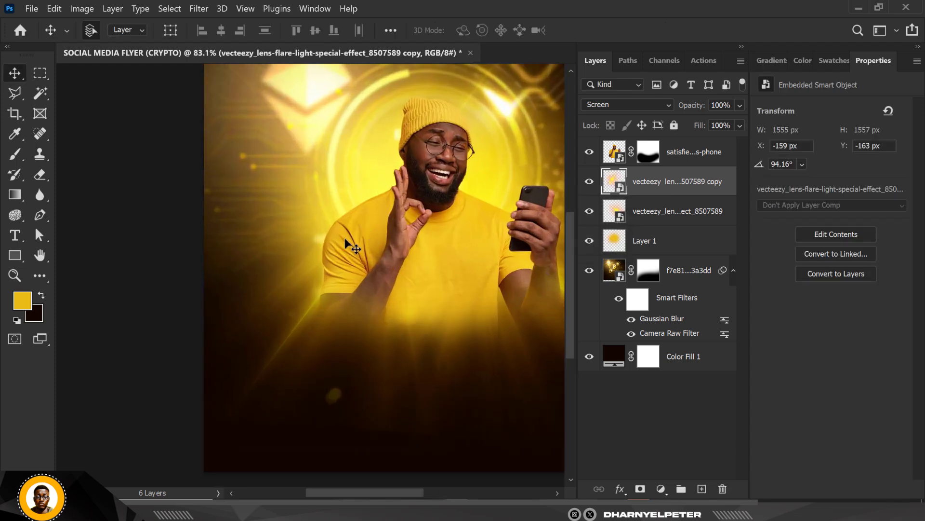
scroll(233, 212, "up", 2)
scroll(233, 212, "down", 3)
scroll(303, 233, "up", 3)
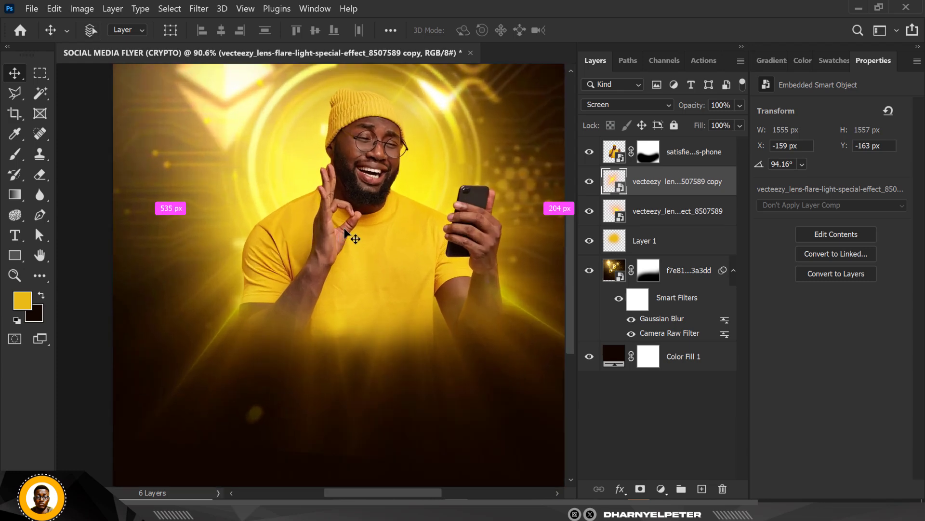
key("ctrl+0")
scroll(343, 227, "up", 1)
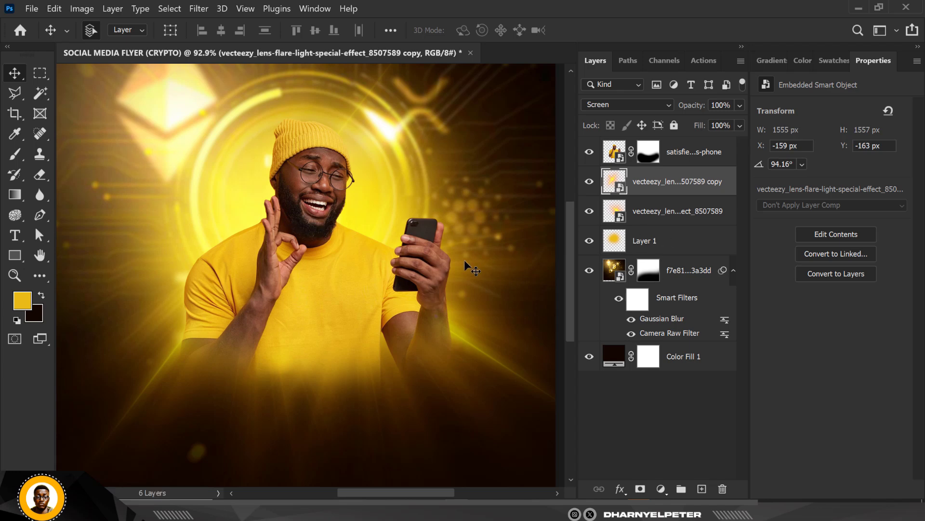
scroll(271, 197, "down", 3)
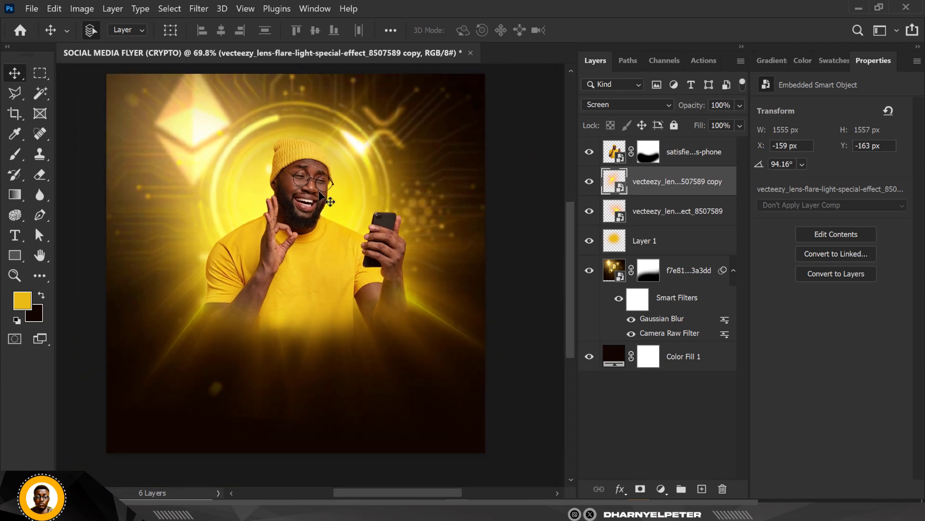
key("ctrl+j")
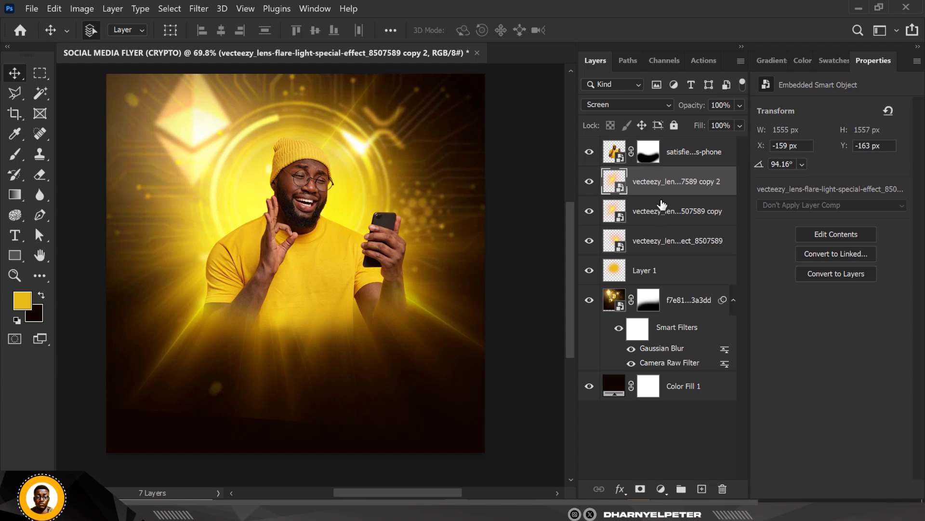
Step: Try to group the three lens flare layers, and undo the grouping
left_click(662, 247)
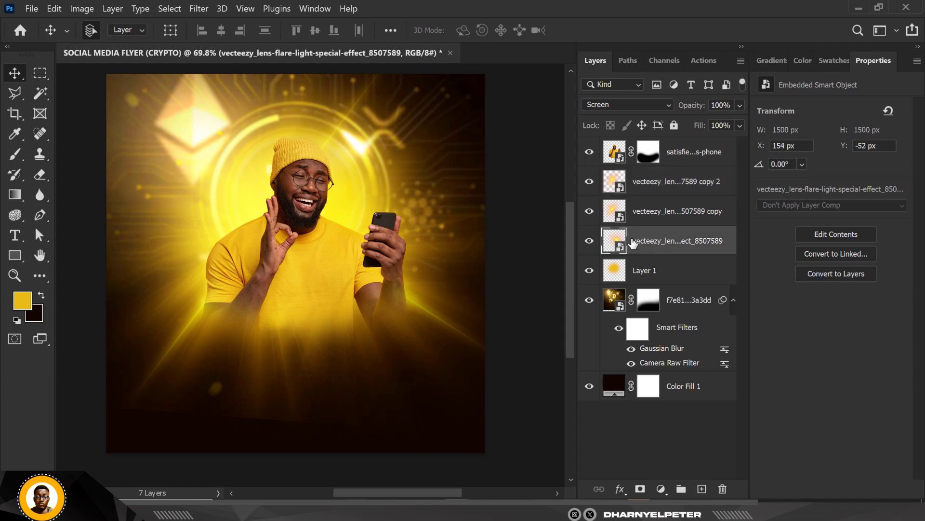
left_click(665, 186, "shift")
key("ctrl+g")
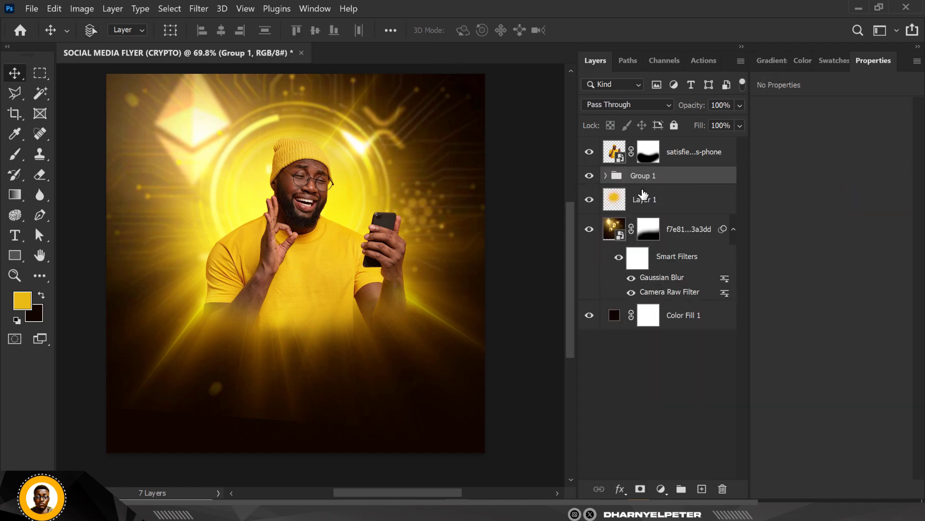
left_click(649, 202)
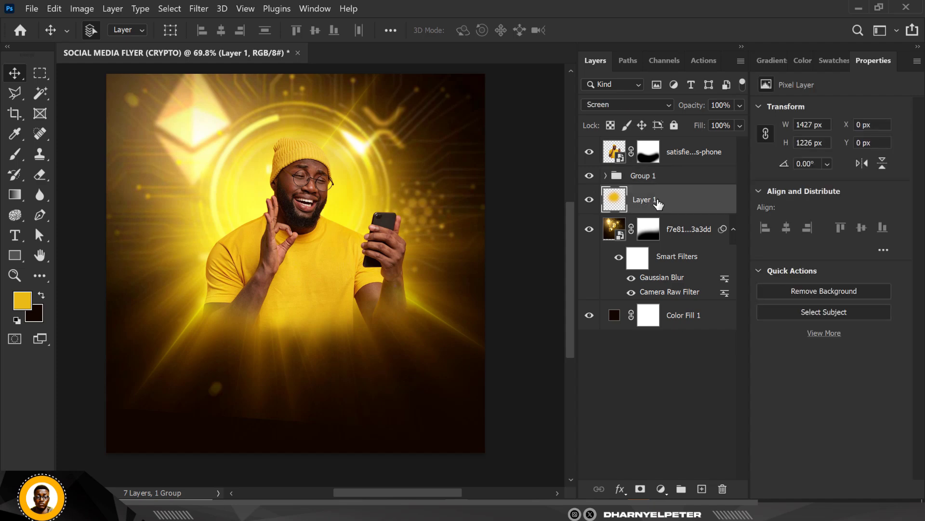
key("ctrl+z")
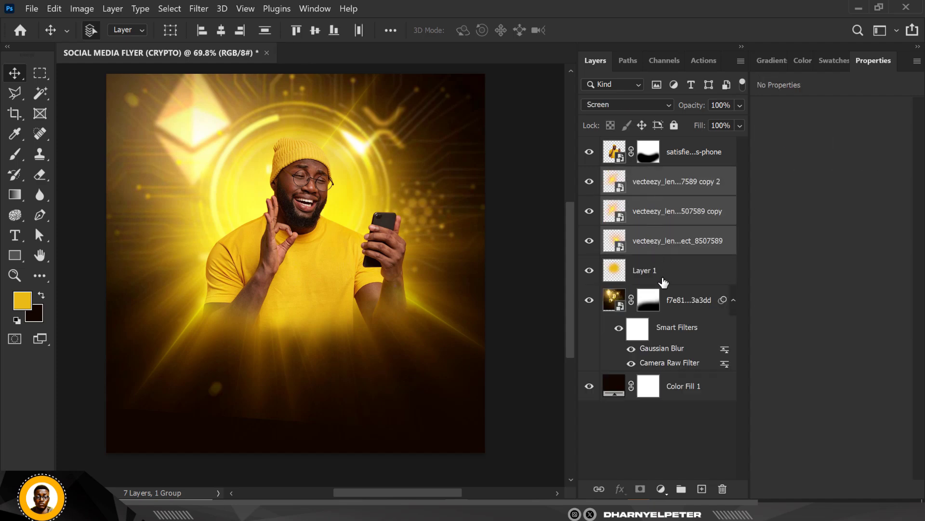
Step: Group the three lens flare layers together with the yellow glow layer and name the group LIGHT
left_click(665, 282)
left_click(673, 188, "shift")
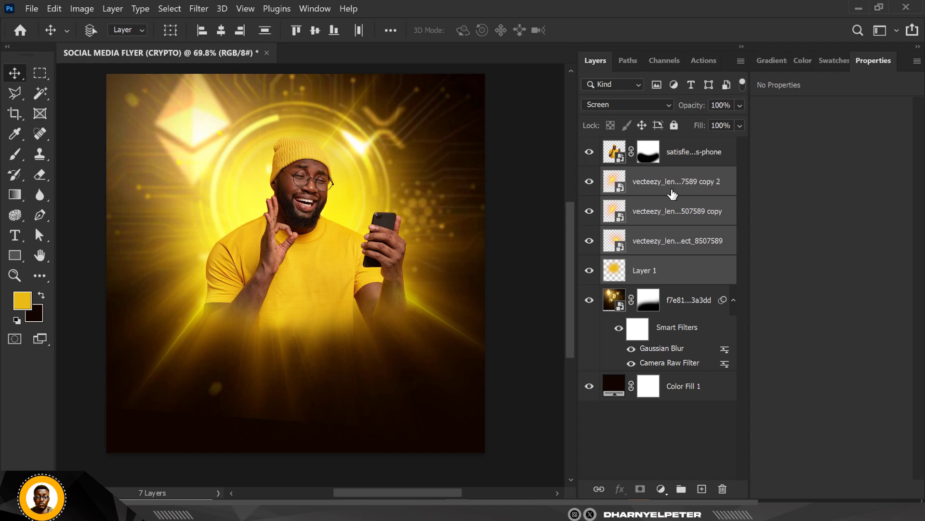
key("ctrl+g")
double_click(637, 175)
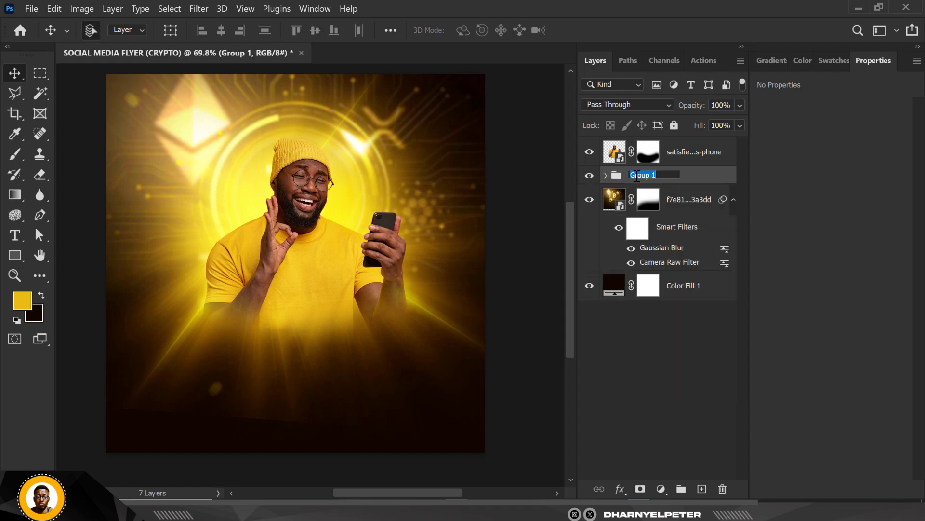
type("LIGHT")
key("Return")
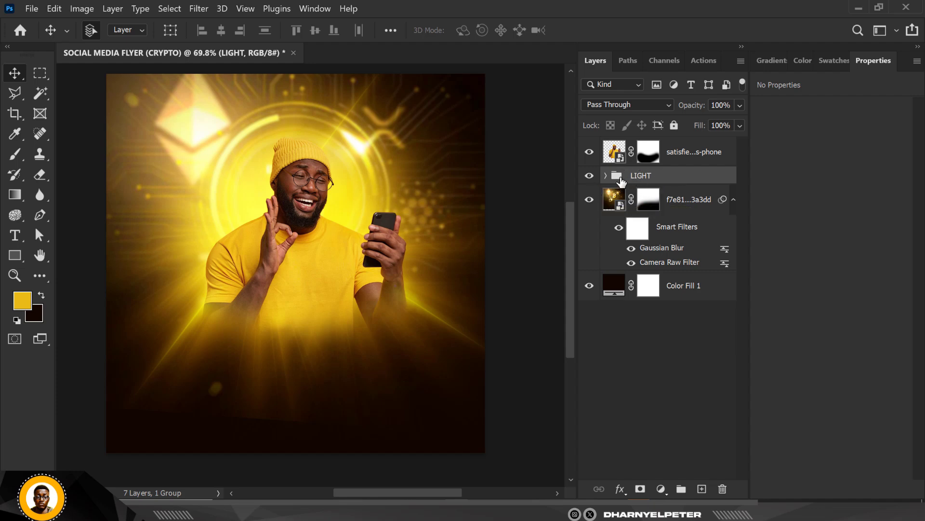
Step: Add a layer mask to the LIGHT group and paint black with a 700 px soft brush across the flyer's lower part to hide the rays
scroll(318, 272, "down", 1)
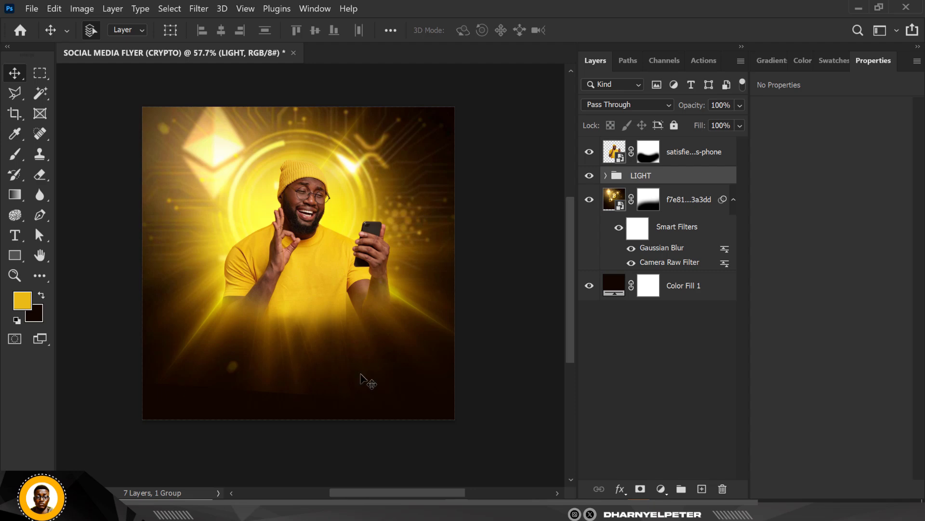
scroll(226, 374, "up", 1)
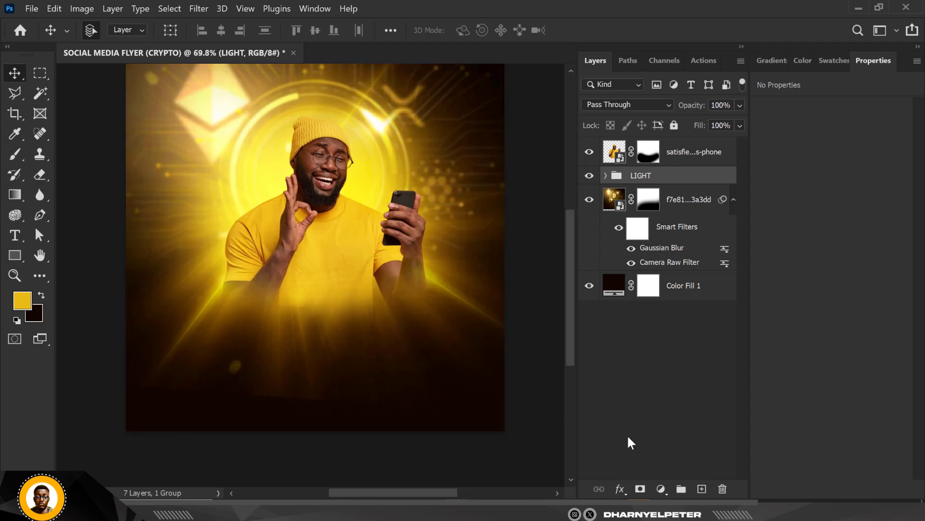
left_click(640, 489)
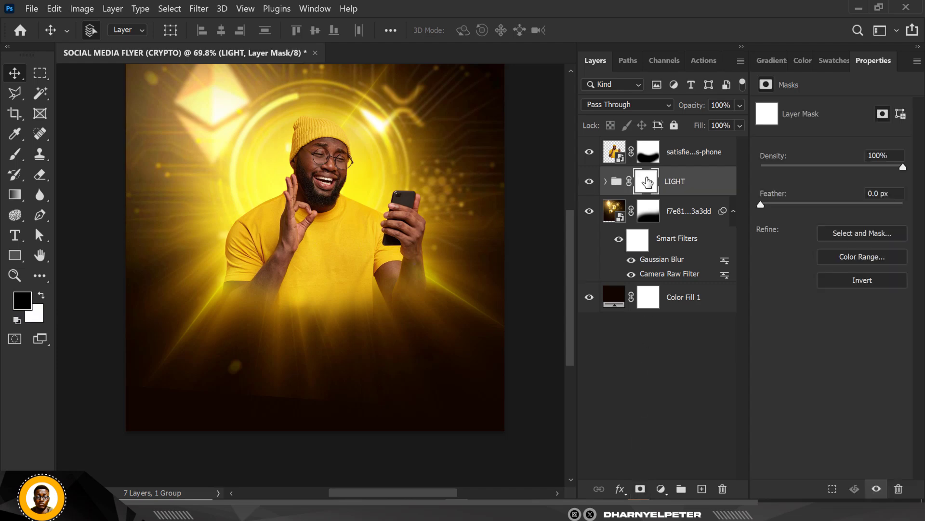
key("b")
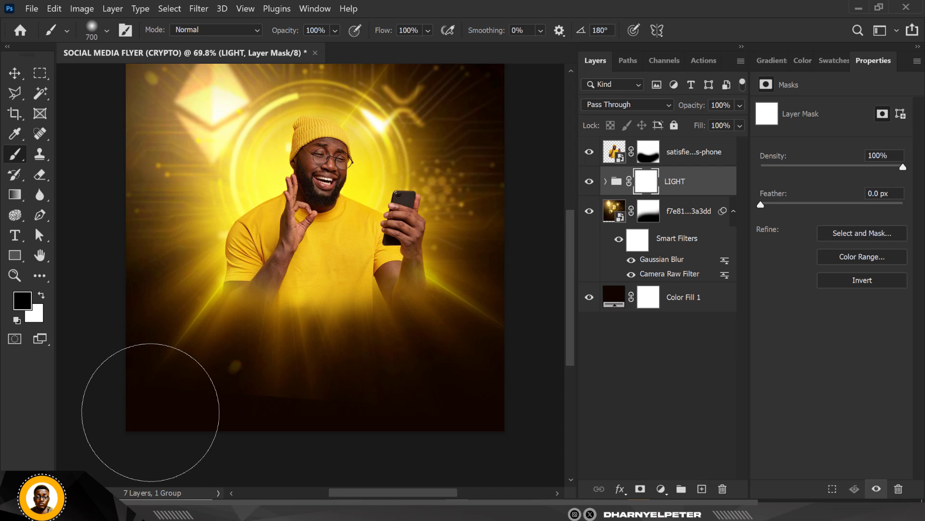
mouse_move(150, 412)
left_mouse_down()
mouse_move(566, 407)
mouse_move(388, 415)
mouse_move(550, 339)
left_mouse_up()
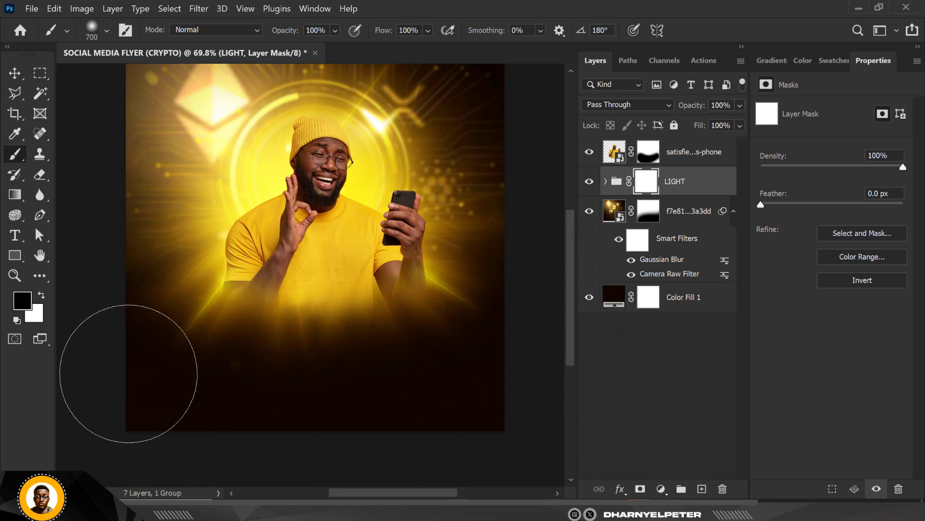
scroll(93, 278, "up", 1)
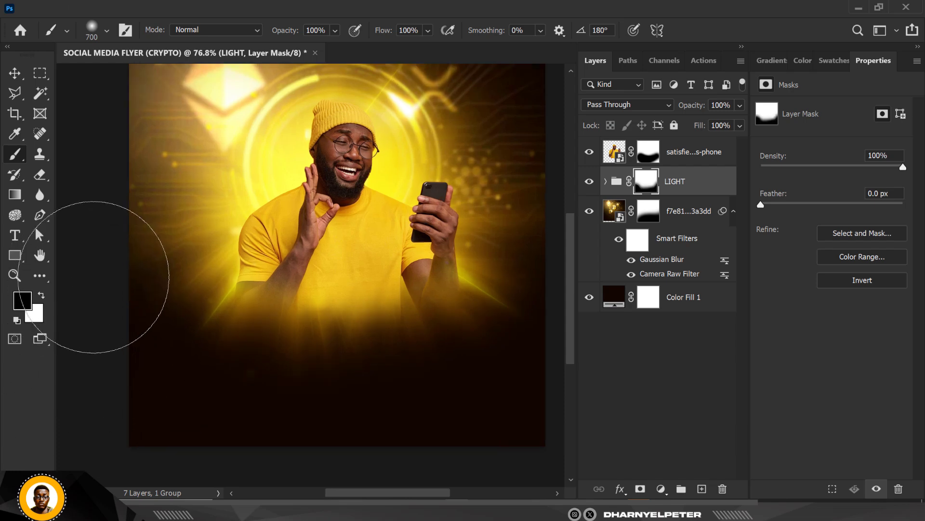
left_click(14, 73)
scroll(332, 239, "down", 2)
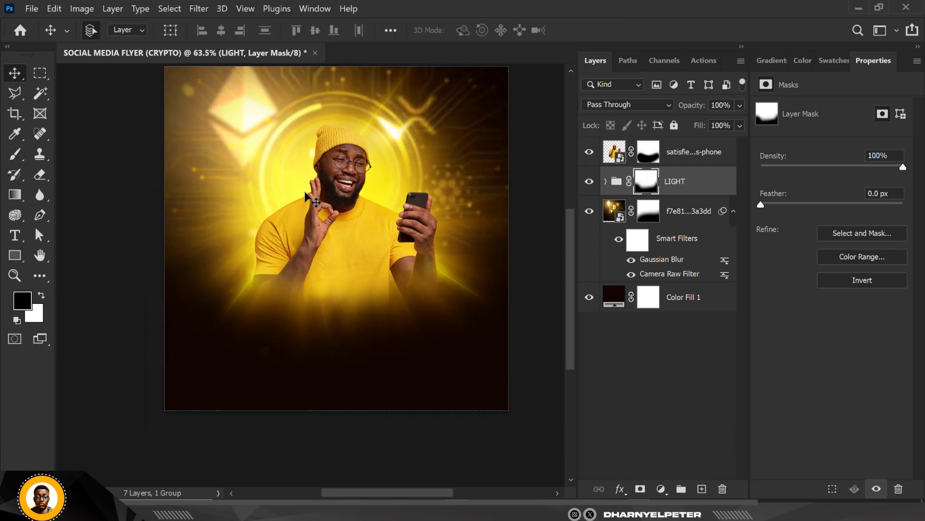
scroll(374, 183, "up", 3)
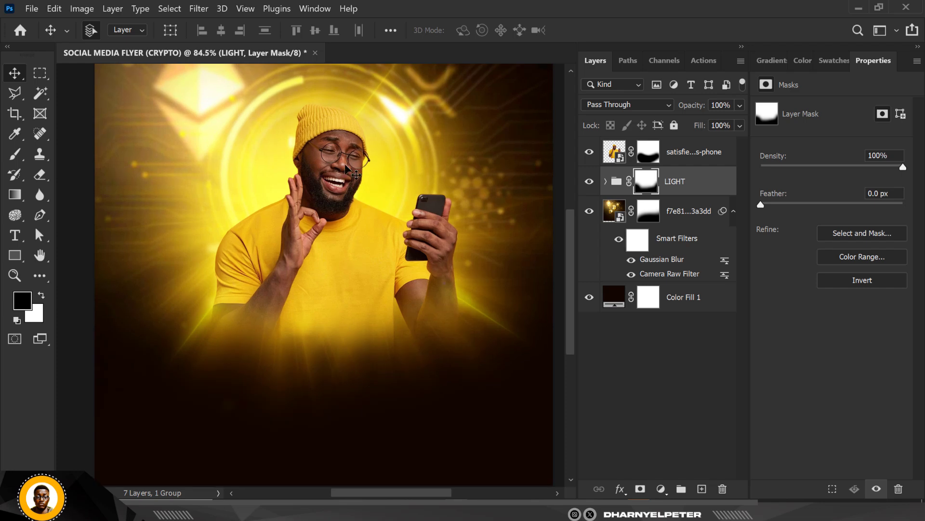
Step: Add a Color Balance adjustment above the man's layer and set its midtones Yellow–Blue value to -29
left_click(717, 153)
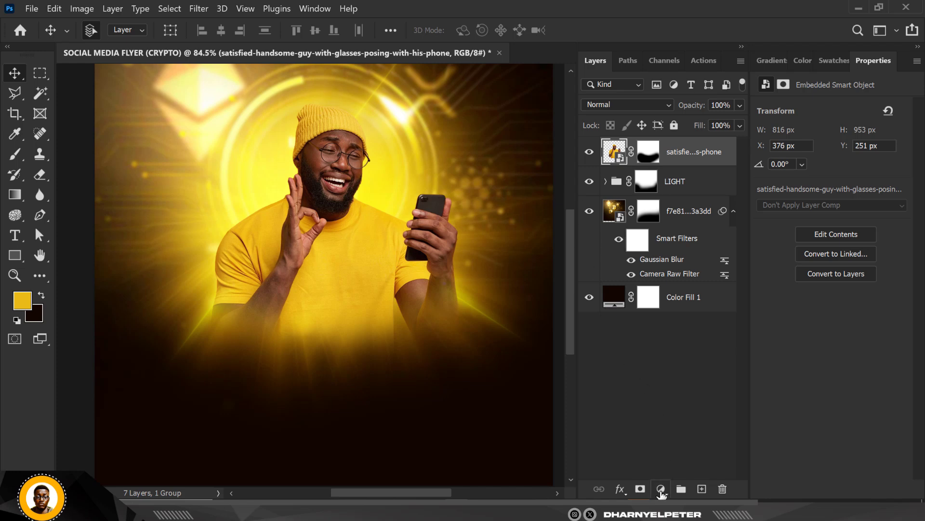
left_click(661, 489)
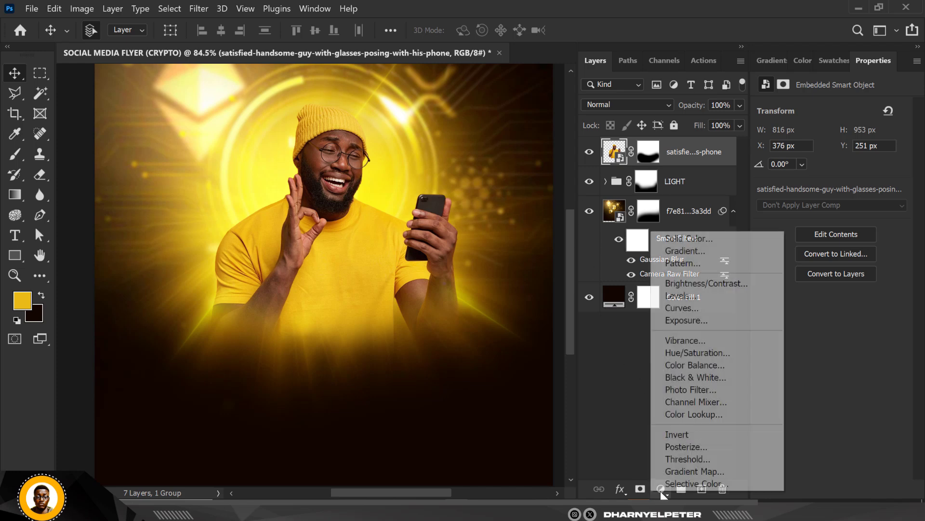
left_click(698, 364)
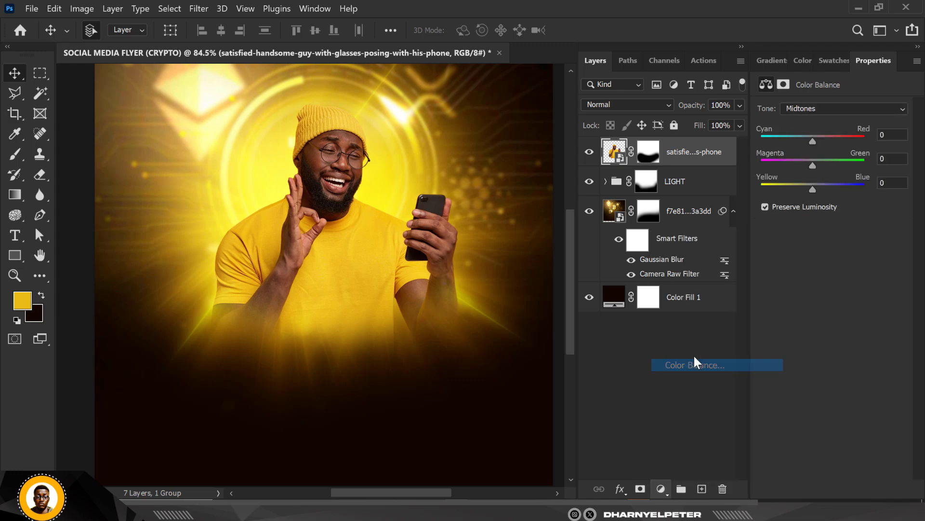
scroll(353, 257, "down", 2)
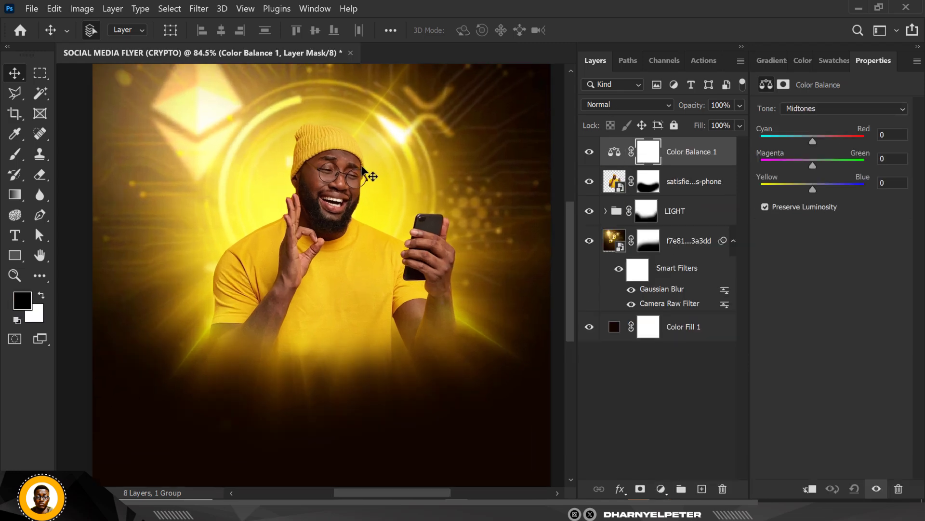
scroll(367, 172, "up", 1)
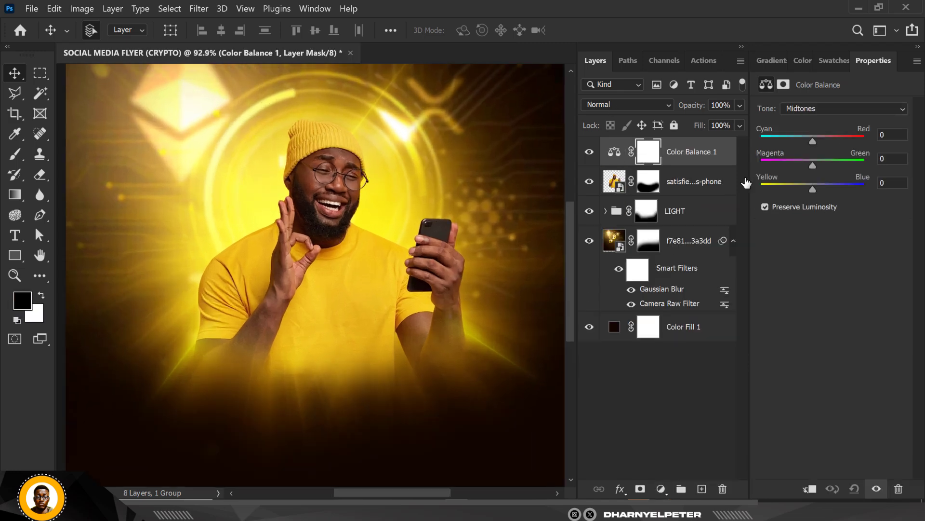
left_click_drag(813, 189, 798, 188)
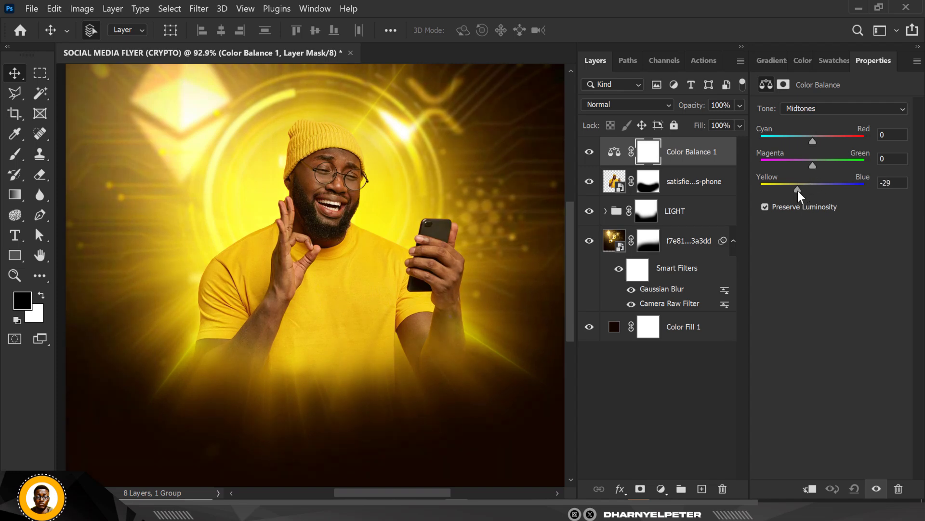
Step: Clip the Color Balance adjustment to the man's layer and set its midtones Cyan–Red value to +8
right_click(723, 164)
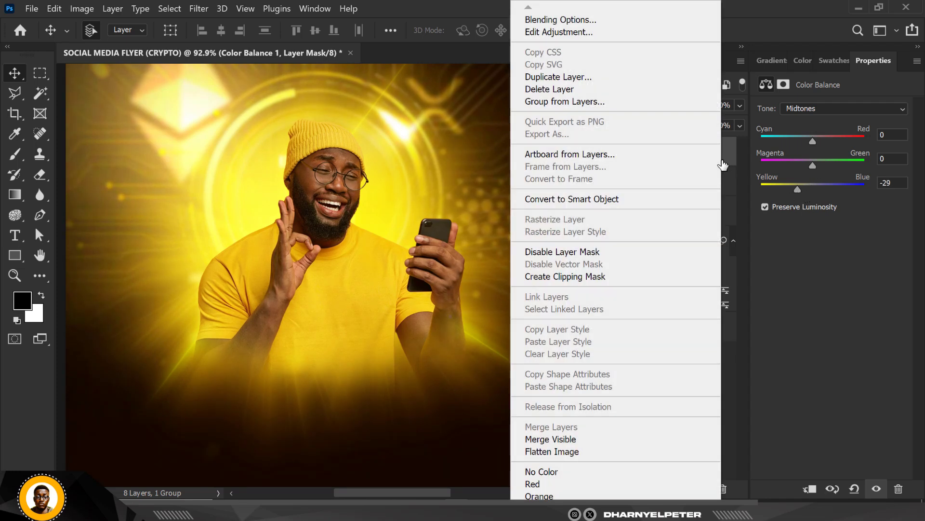
left_click(581, 275)
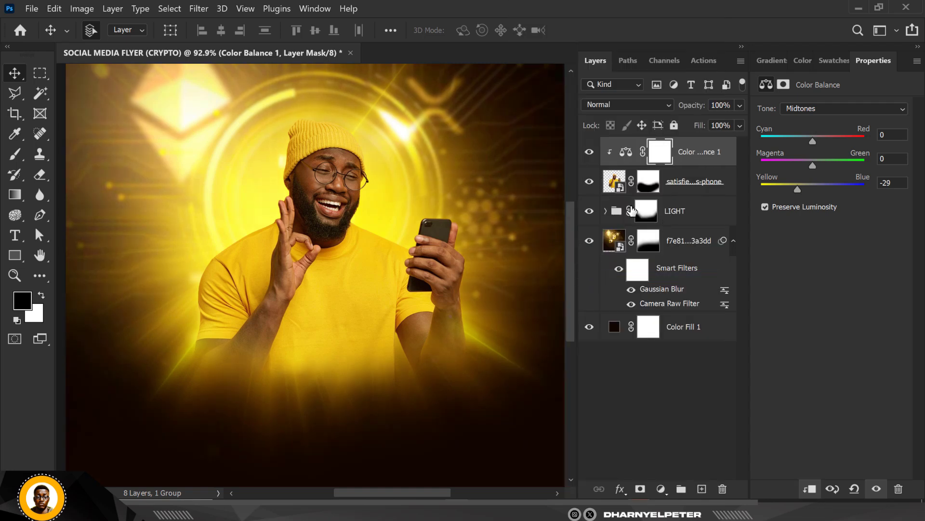
scroll(448, 205, "down", 3)
scroll(447, 203, "up", 2)
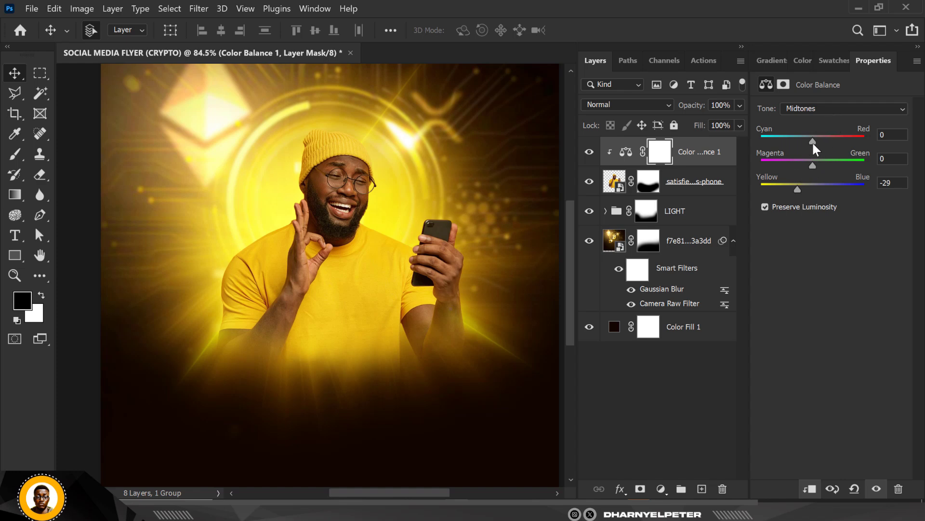
mouse_move(813, 140)
left_mouse_down()
mouse_move(824, 137)
mouse_move(817, 143)
left_mouse_up()
Step: Set the Yellow–Blue value of the Color Balance highlights to -33
left_click(819, 107)
left_click(812, 141)
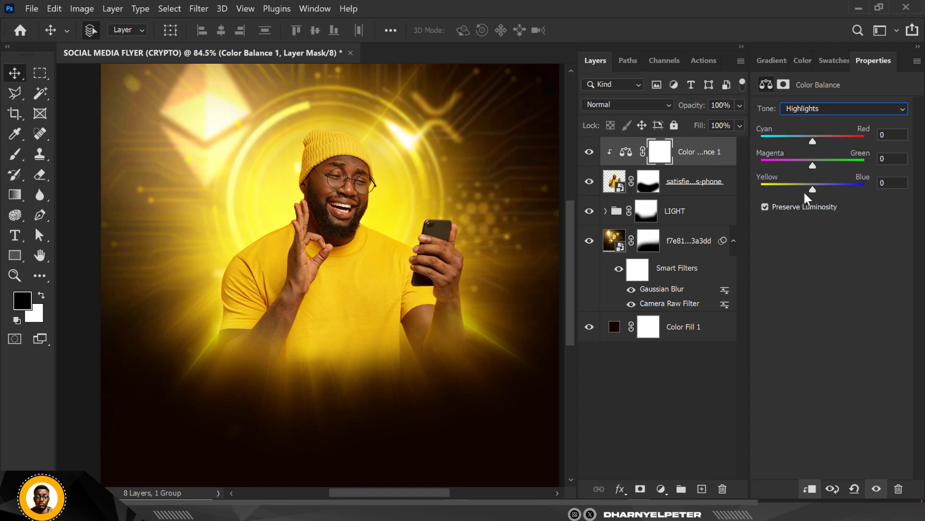
left_click_drag(814, 188, 795, 188)
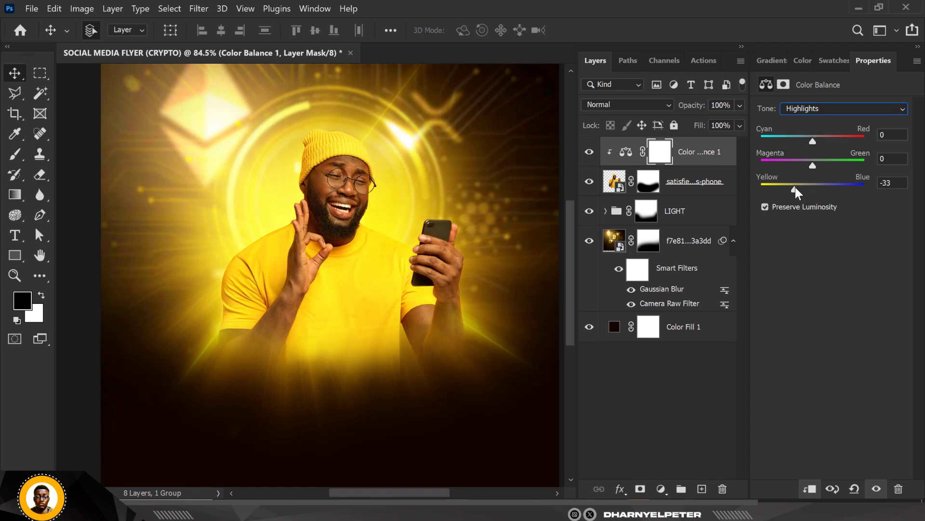
Step: Set the Color Balance shadows to Cyan–Red +11 and Yellow–Blue -11
left_click(830, 109)
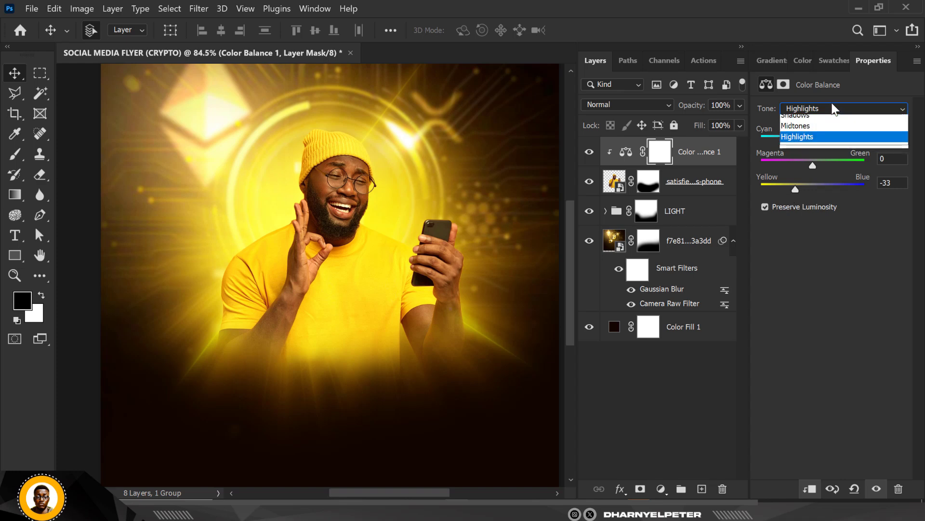
left_click(810, 118)
left_click_drag(816, 143, 819, 142)
left_click_drag(814, 188, 807, 187)
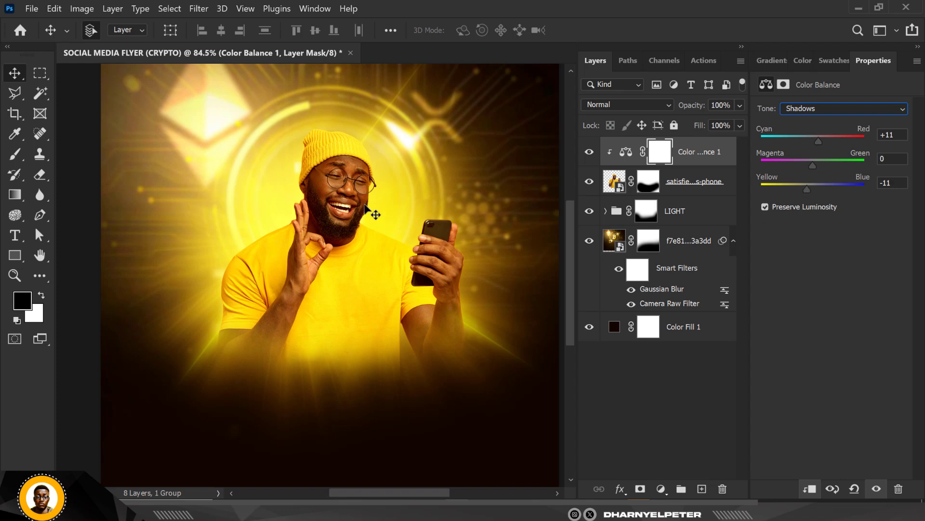
left_click(368, 241)
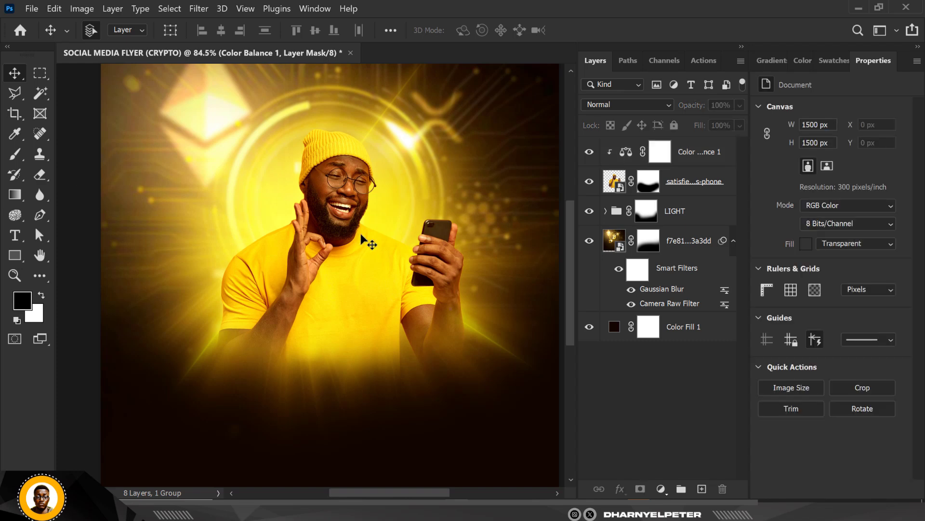
scroll(361, 233, "down", 2)
scroll(361, 233, "up", 4)
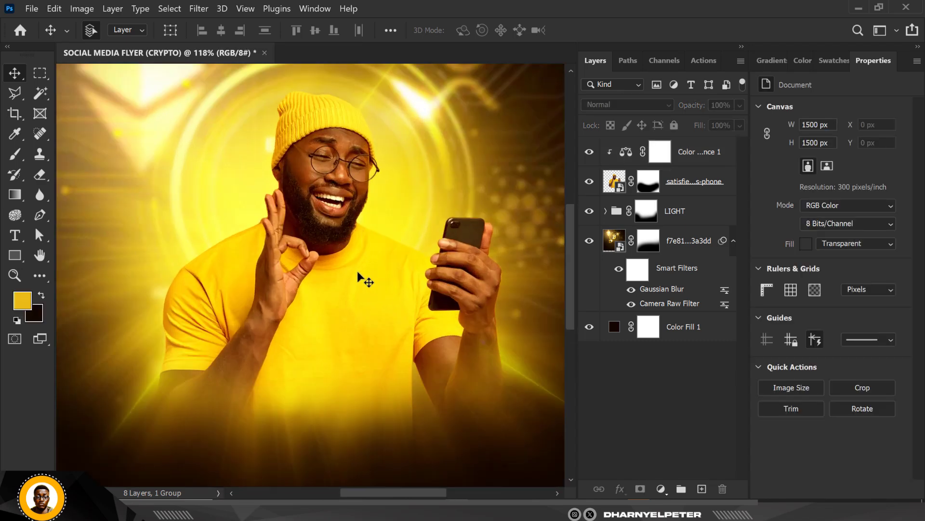
Step: Add a Solid Color fill layer in the noted light colour ebbc17 above the Color Balance adjustment
left_click(694, 184)
left_click(690, 163)
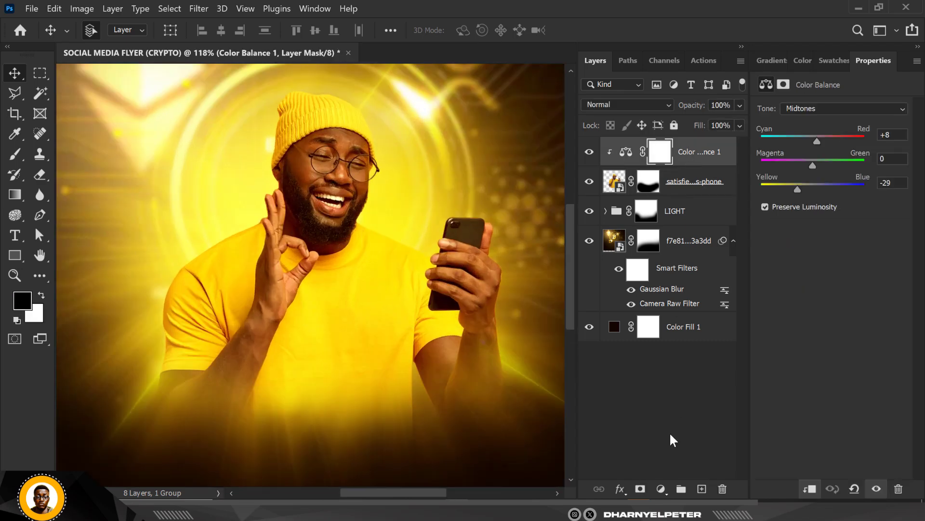
left_click(661, 489)
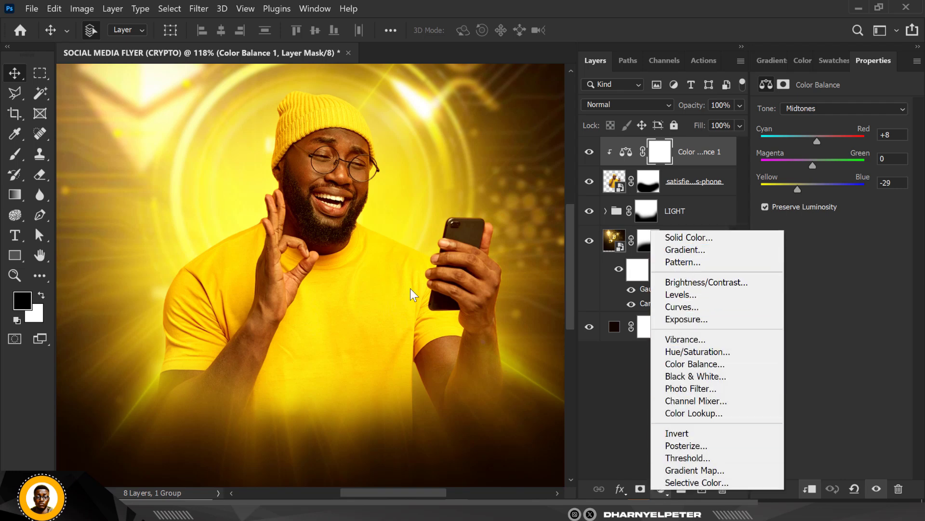
left_click(707, 237)
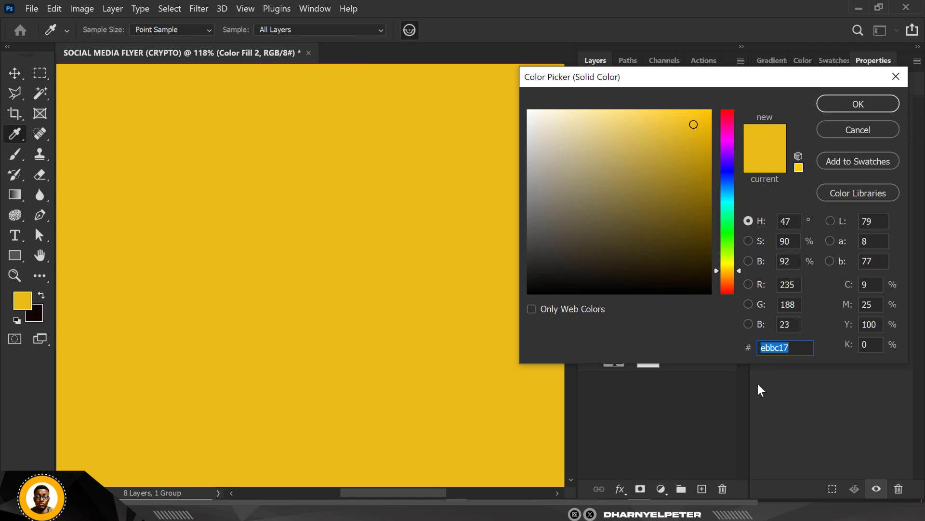
key("alt+Tab")
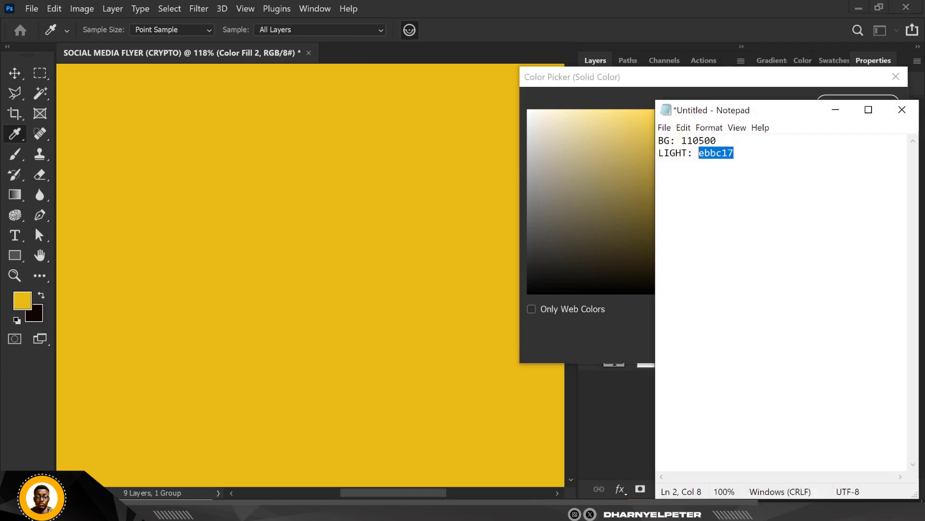
left_click(836, 110)
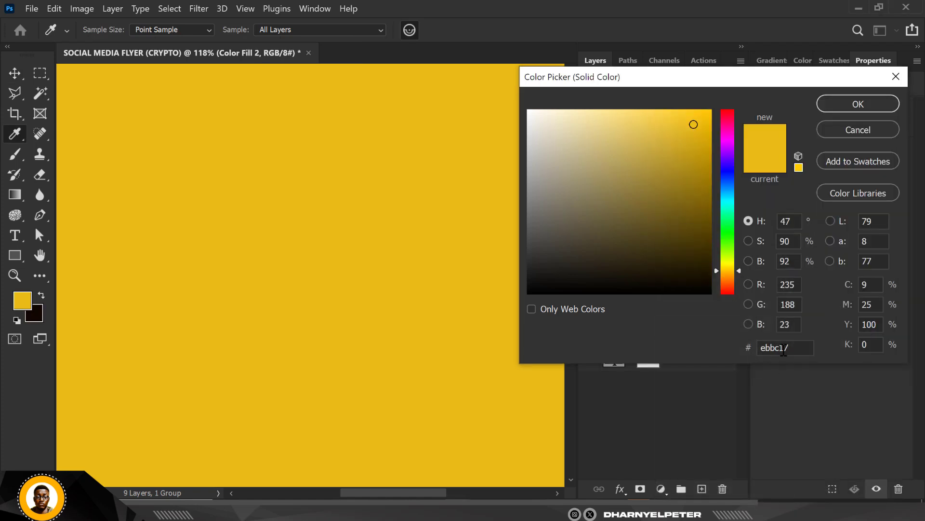
double_click(774, 341)
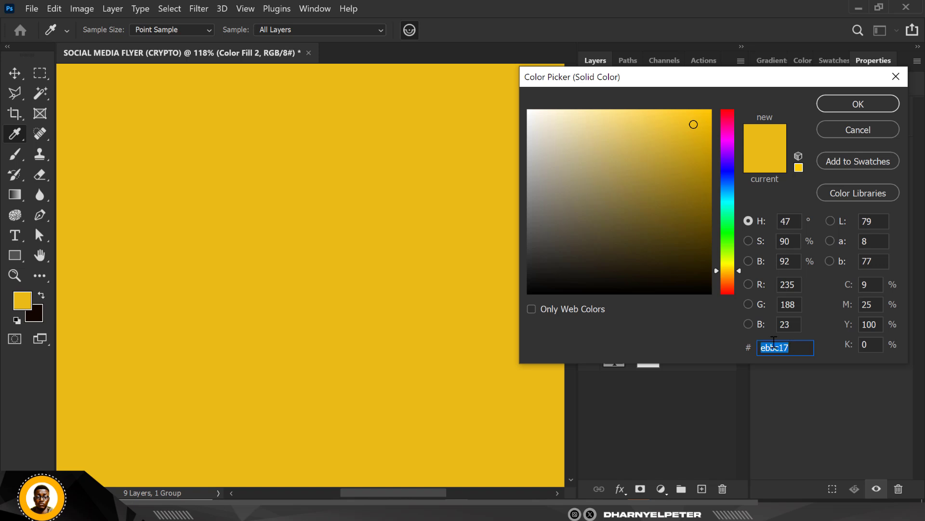
left_click(858, 104)
Step: Clip the yellow colour fill layer to the man's layer
key("ctrl+0")
scroll(394, 201, "down", 8)
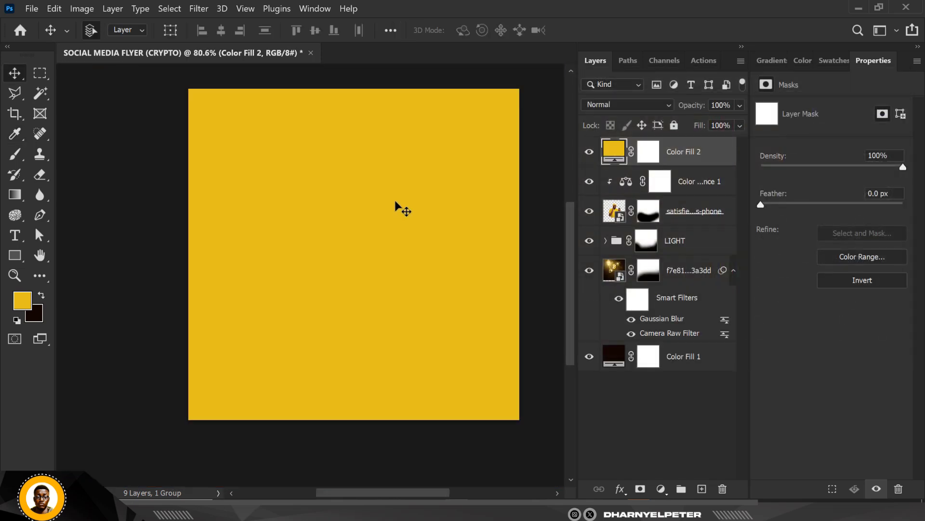
key("ctrl+0")
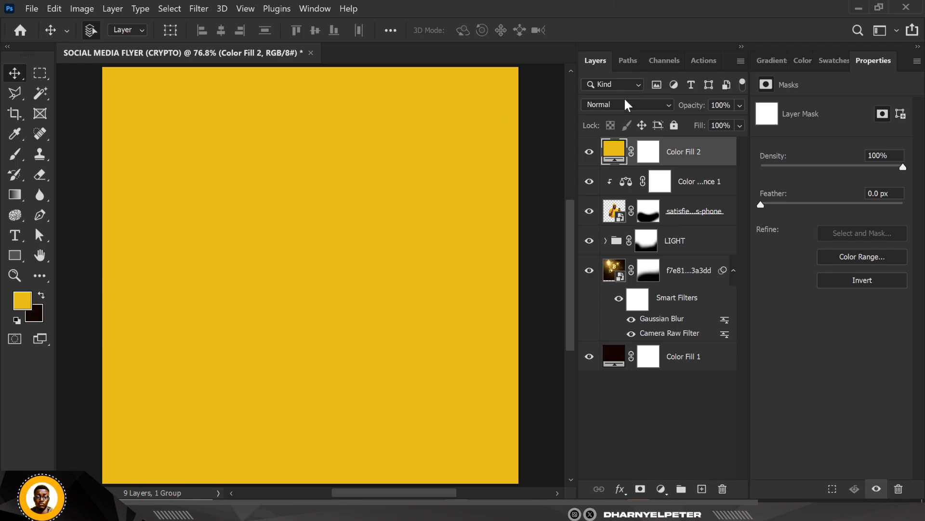
right_click(720, 160)
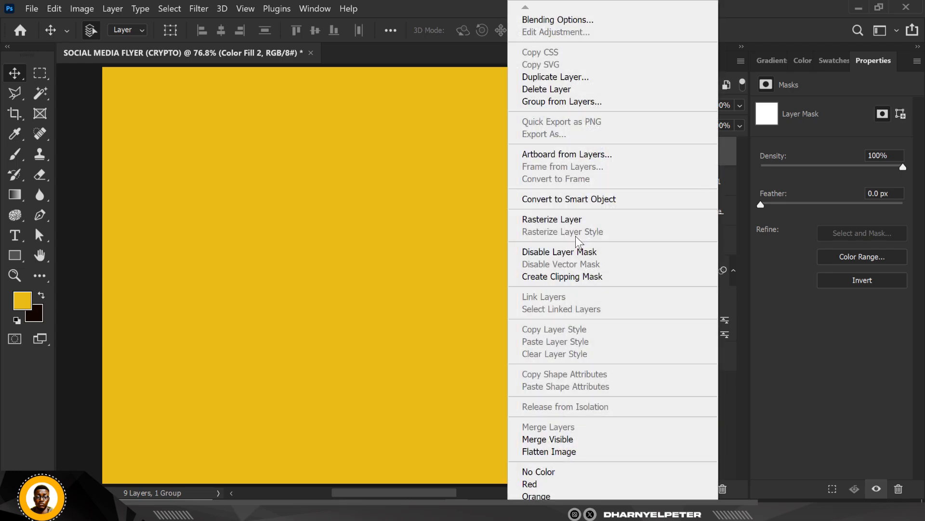
left_click(574, 276)
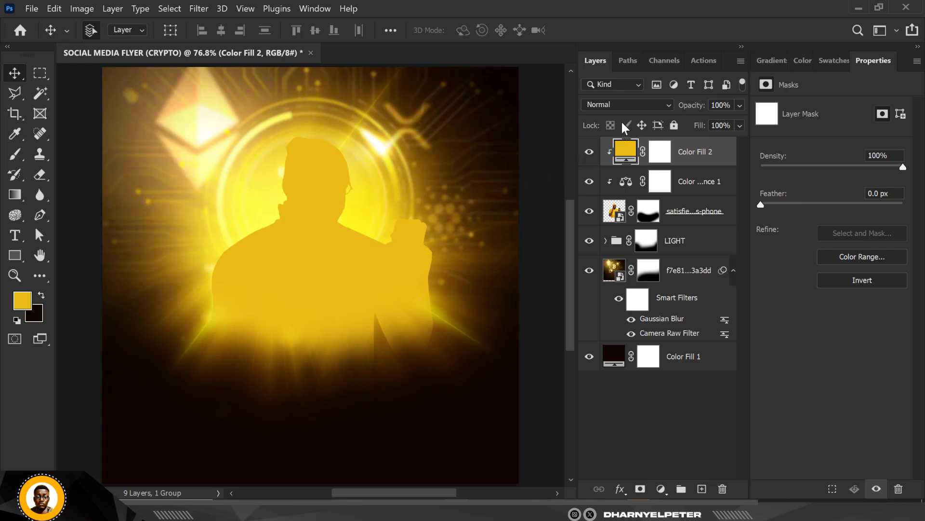
Step: Set the yellow fill layer's blend mode to Linear Dodge (Add) and invert its mask to black
left_click(634, 103)
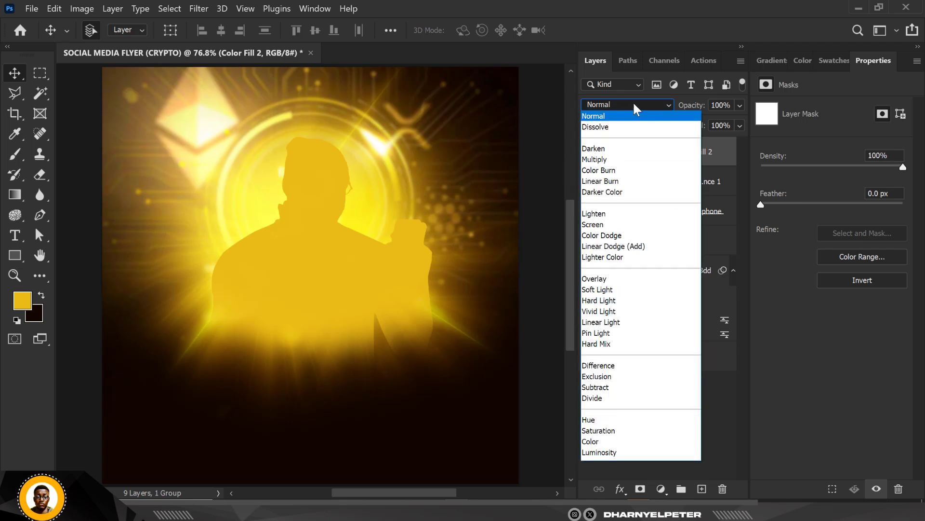
left_click(618, 247)
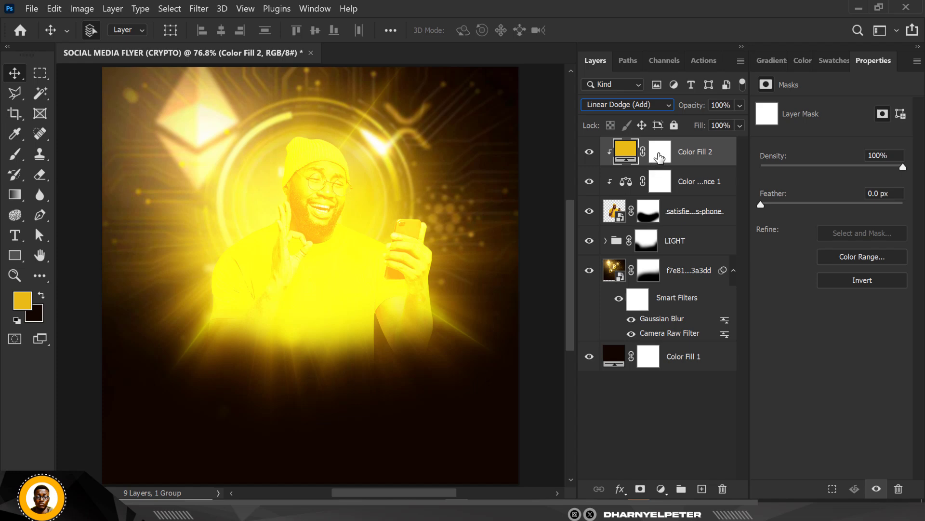
left_click(659, 154)
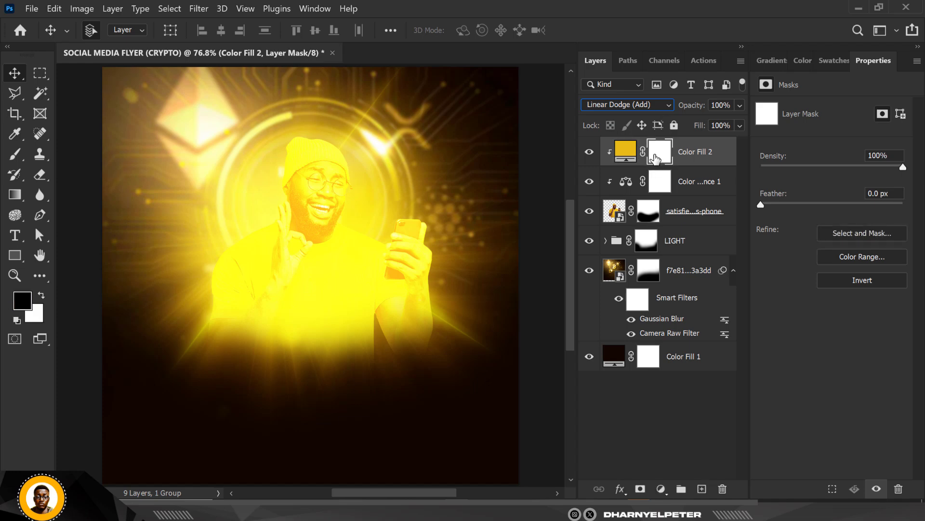
key("ctrl+i")
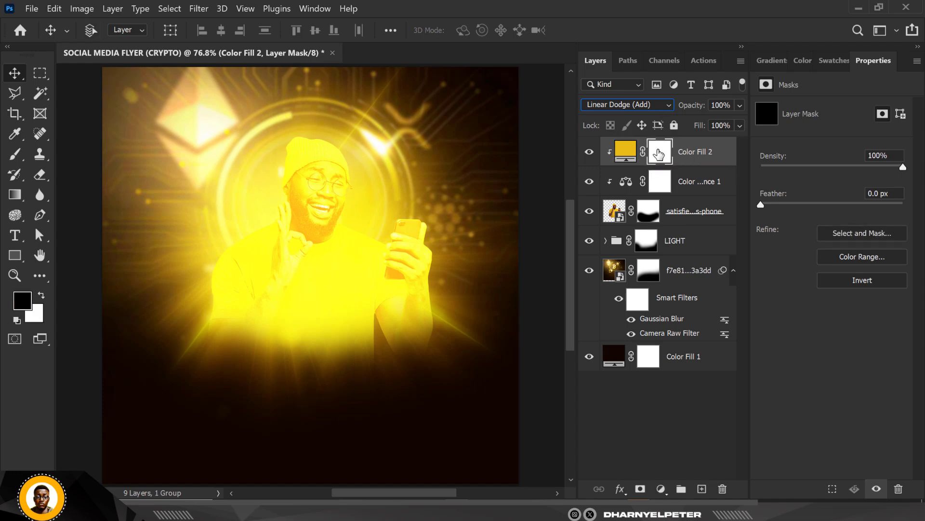
Step: Set up a soft white brush of 26 px for painting on the yellow fill layer's mask
left_click(321, 183, "ctrl")
scroll(326, 188, "up", 3)
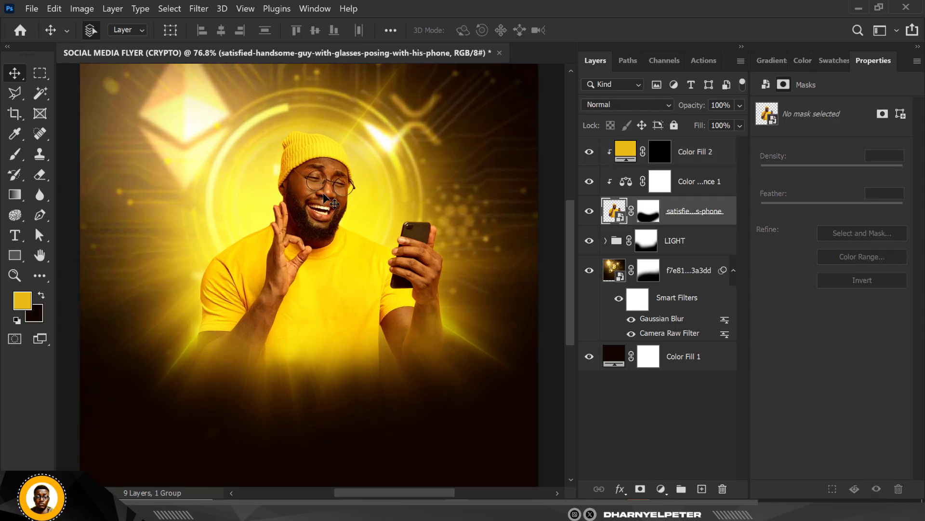
left_click(664, 159)
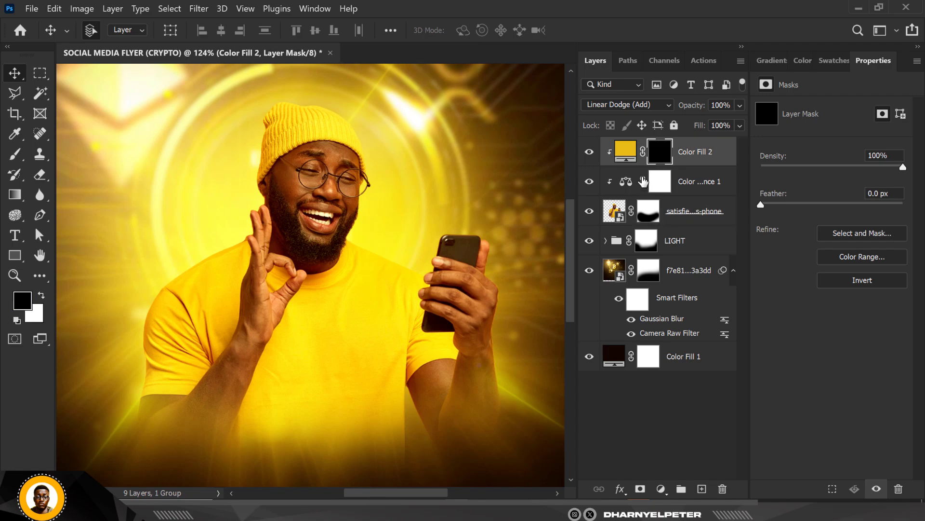
left_click(42, 298)
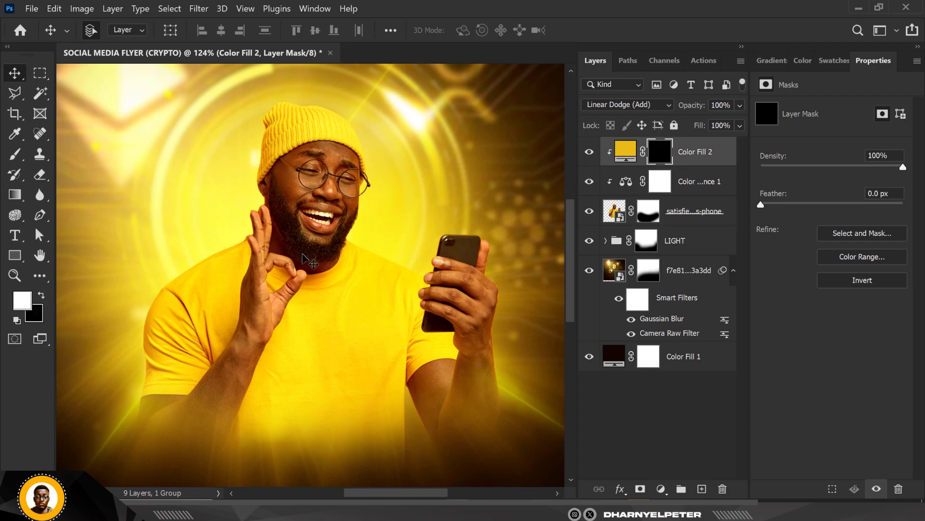
scroll(328, 116, "up", 4)
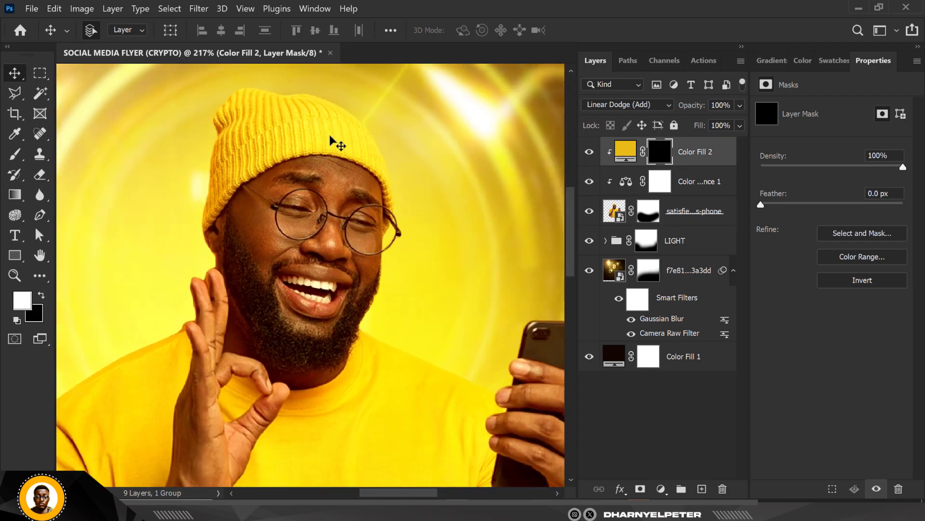
scroll(333, 142, "up", 1)
key("b")
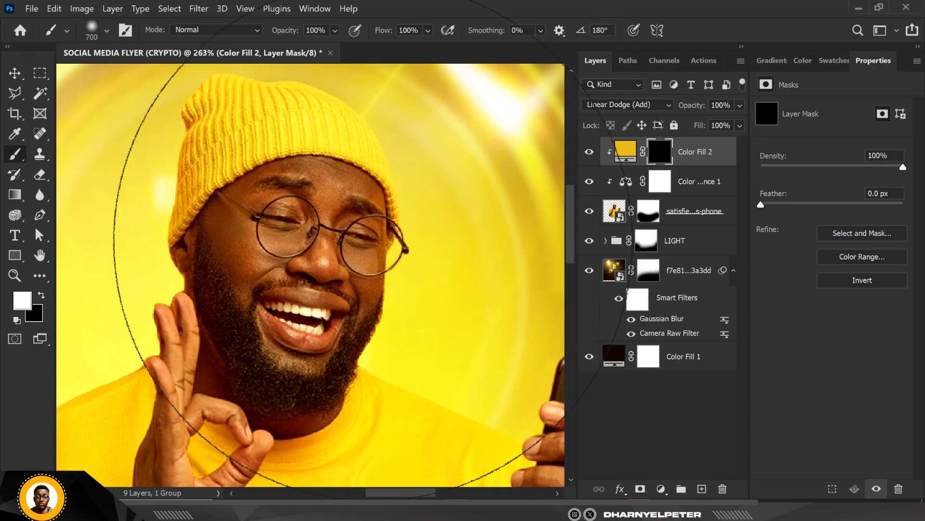
left_click(106, 31)
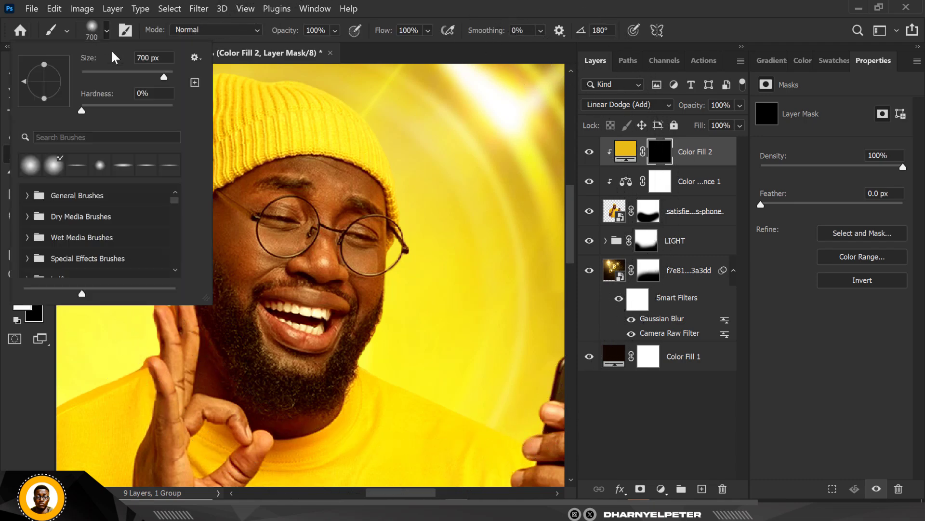
left_click_drag(131, 78, 93, 77)
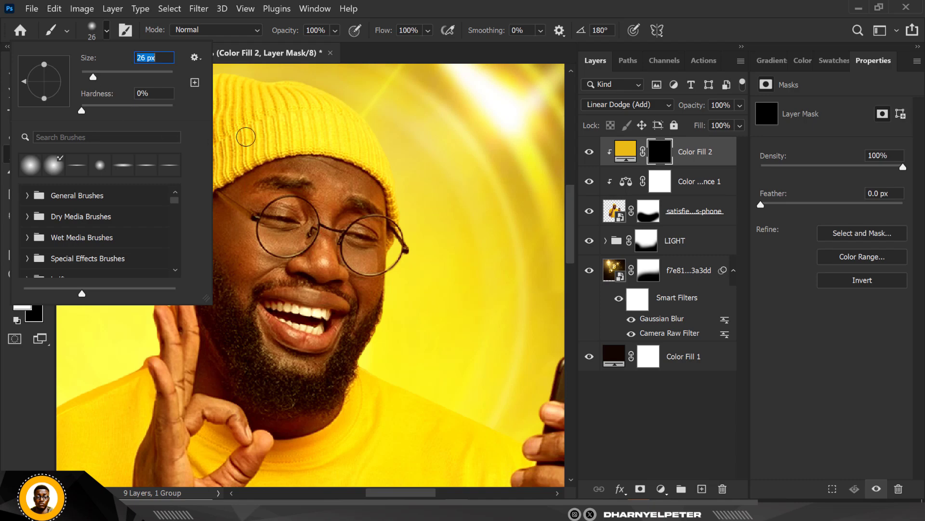
left_click(670, 156)
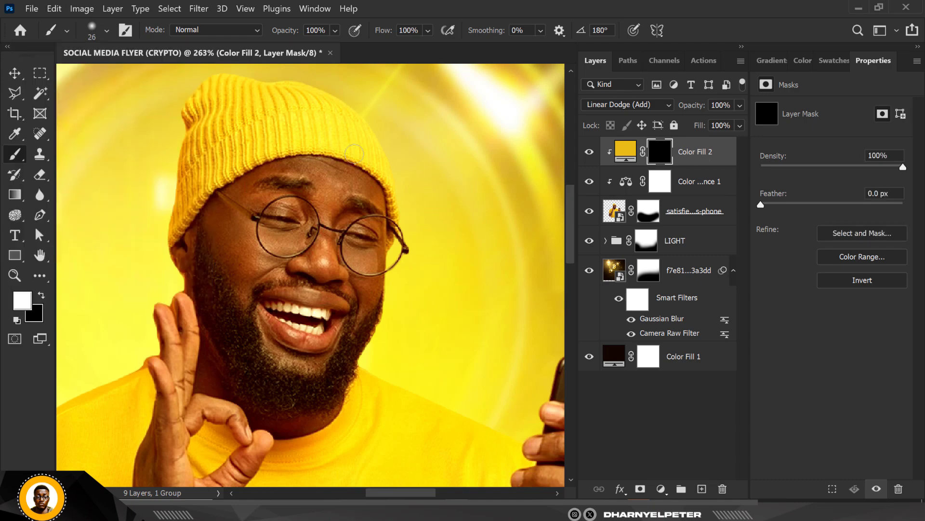
Step: Paint white on the mask along the hat's edge and the outer side of the face around the glasses on the phone side
scroll(341, 103, "up", 6)
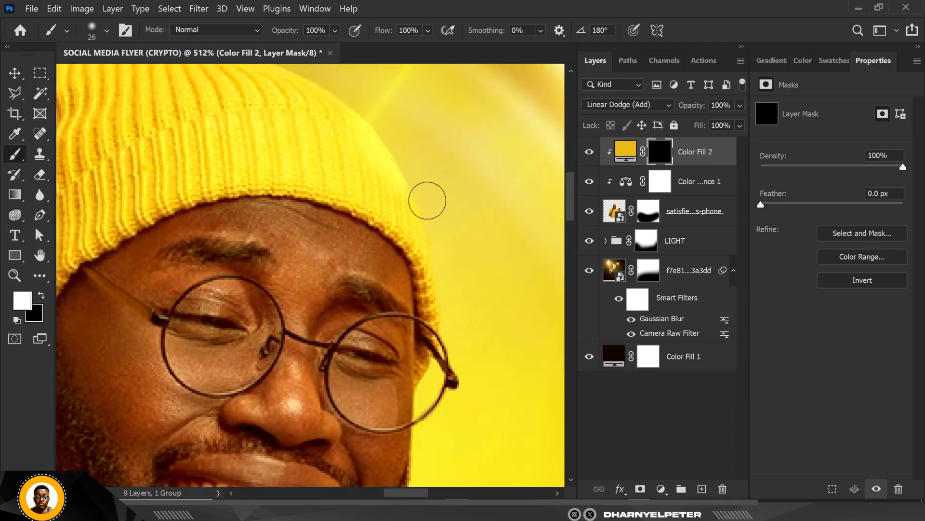
mouse_move(455, 314)
left_mouse_down()
mouse_move(461, 397)
mouse_move(435, 430)
mouse_move(452, 406)
mouse_move(435, 407)
mouse_move(429, 394)
mouse_move(429, 406)
mouse_move(426, 388)
mouse_move(441, 347)
left_mouse_up()
scroll(408, 156, "down", 2)
scroll(407, 155, "down", 3)
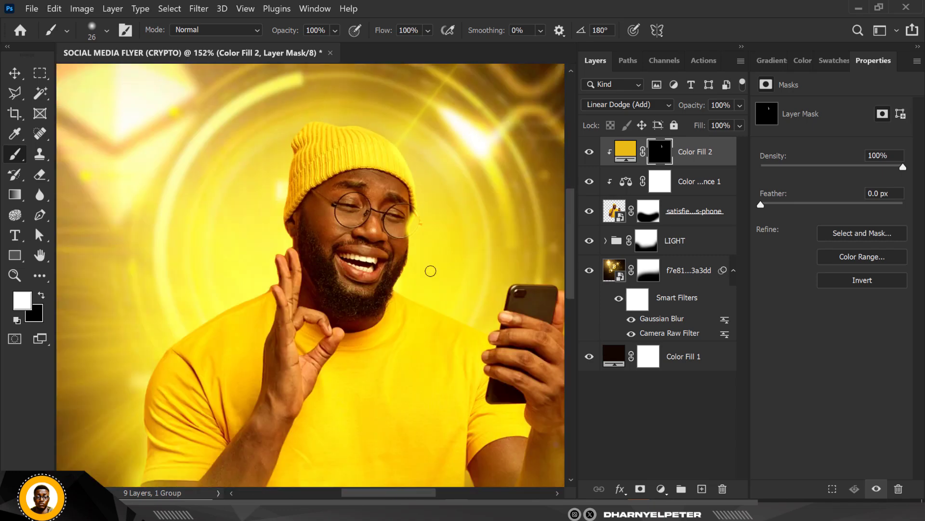
scroll(429, 268, "up", 4)
left_click_drag(396, 276, 403, 207)
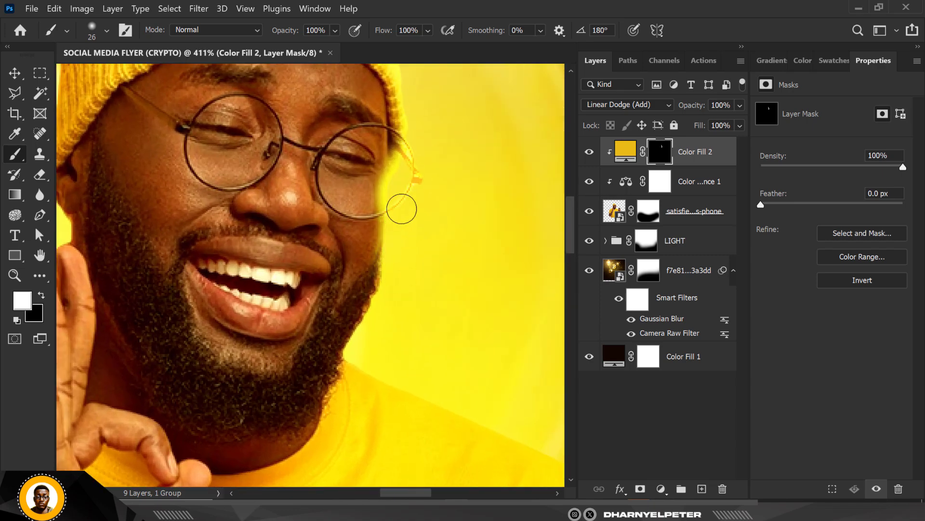
Step: Extend the yellow rim light on the mask down the edge of the beard and along the shirt's shoulder towards the phone
scroll(421, 141, "down", 2)
scroll(421, 141, "down", 2)
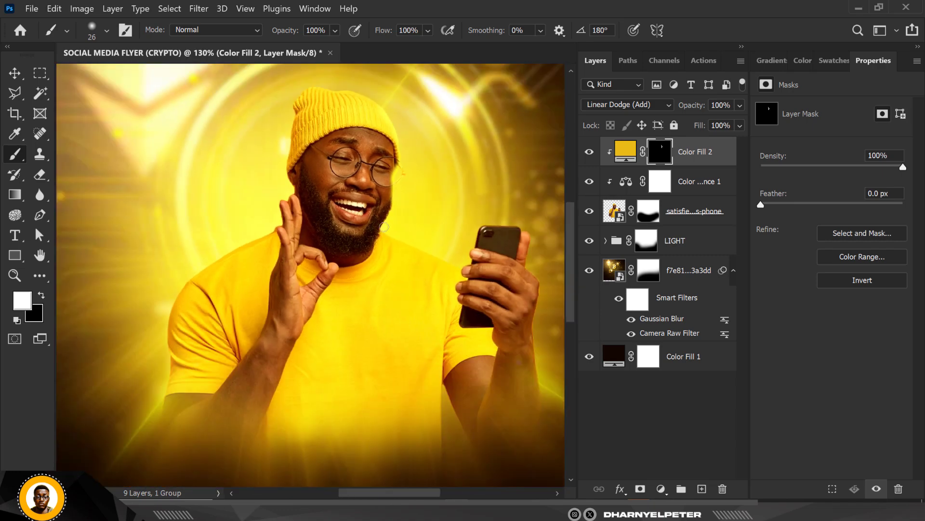
scroll(400, 196, "up", 5)
mouse_move(415, 161)
left_mouse_down()
mouse_move(376, 253)
mouse_move(409, 277)
mouse_move(544, 335)
left_mouse_up()
scroll(361, 270, "down", 3)
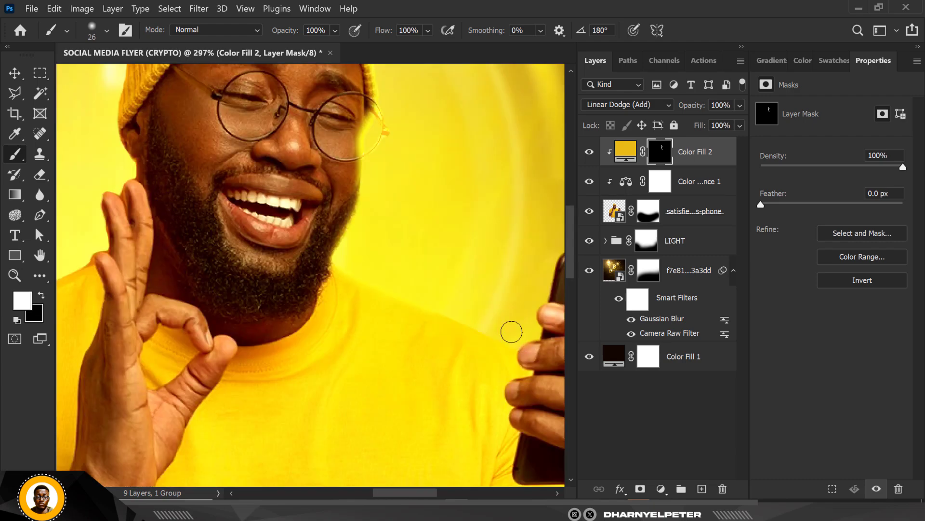
scroll(337, 265, "up", 5)
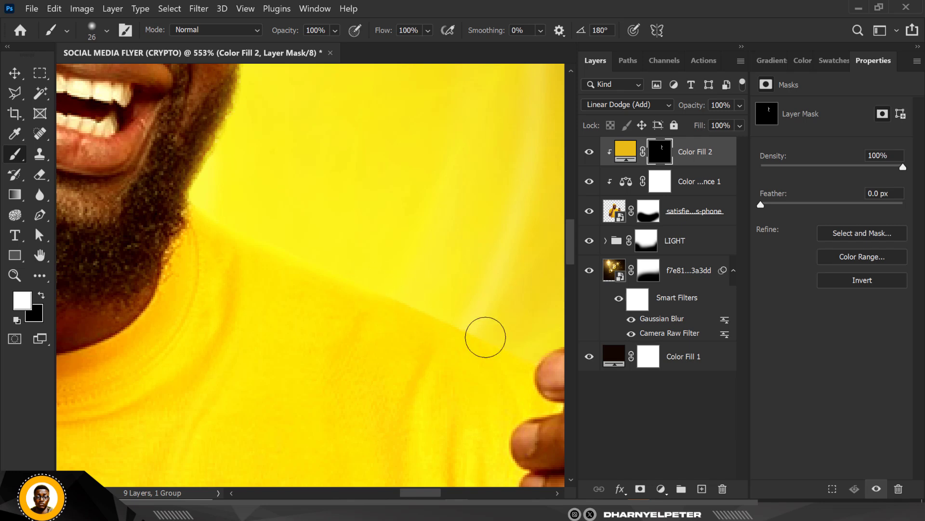
left_click_drag(427, 311, 287, 246)
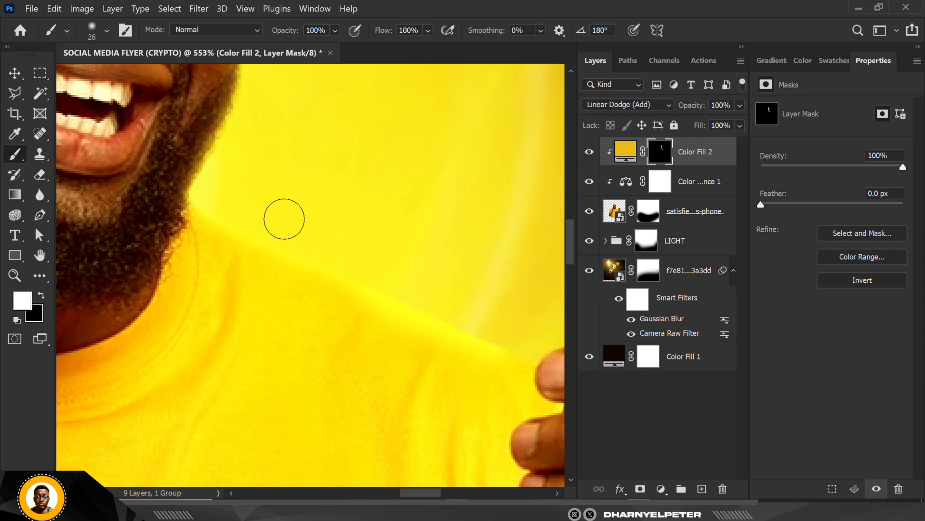
Step: Paint rim light on the mask along the phone's side and top edges, the uppermost fingertip and the finger behind the phone
scroll(275, 218, "down", 2)
scroll(343, 256, "down", 5)
scroll(345, 262, "up", 5)
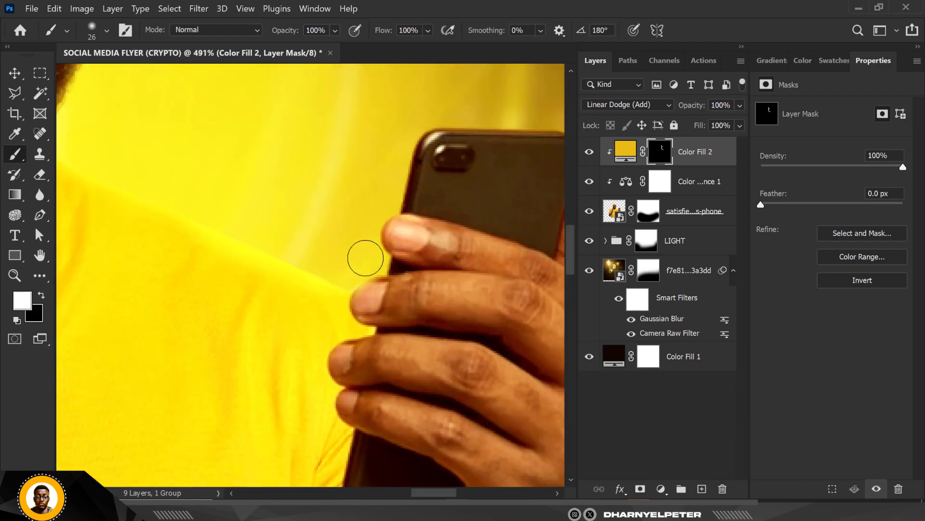
left_click_drag(376, 242, 383, 209)
mouse_move(398, 170)
left_mouse_down()
mouse_move(429, 111)
mouse_move(421, 114)
left_mouse_up()
mouse_move(382, 197)
left_mouse_down()
mouse_move(420, 137)
mouse_move(456, 123)
mouse_move(559, 118)
left_mouse_up()
scroll(185, 144, "down", 5)
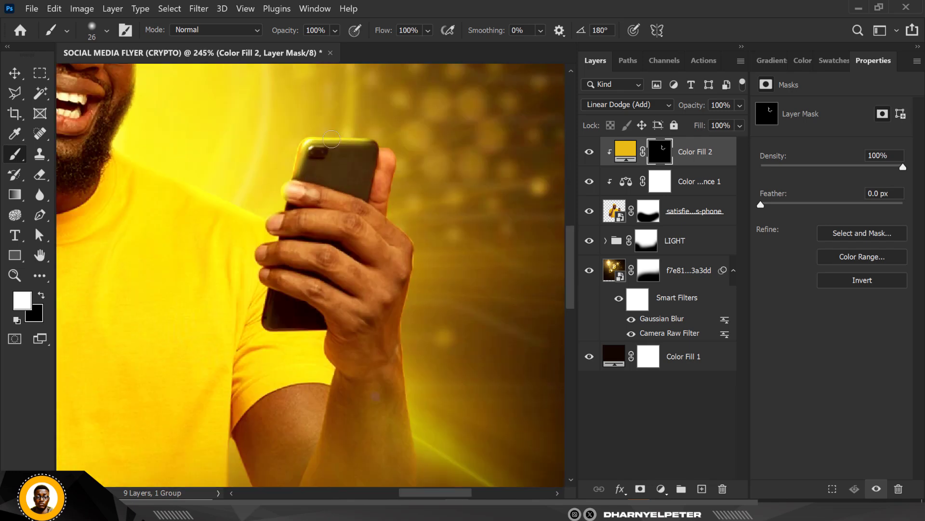
scroll(349, 122, "up", 6)
mouse_move(363, 137)
left_mouse_down()
mouse_move(406, 148)
mouse_move(456, 182)
mouse_move(467, 212)
mouse_move(460, 271)
mouse_move(468, 228)
left_mouse_up()
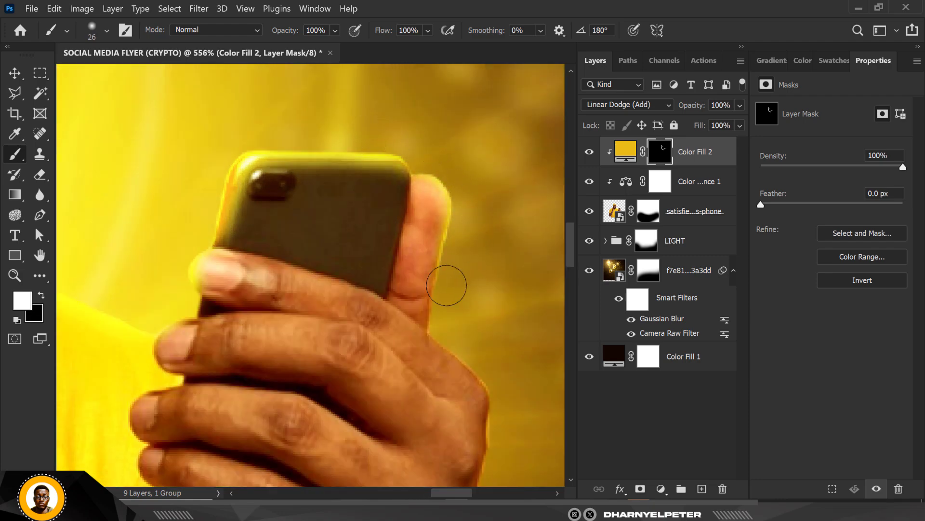
scroll(449, 277, "down", 6)
scroll(419, 285, "down", 3)
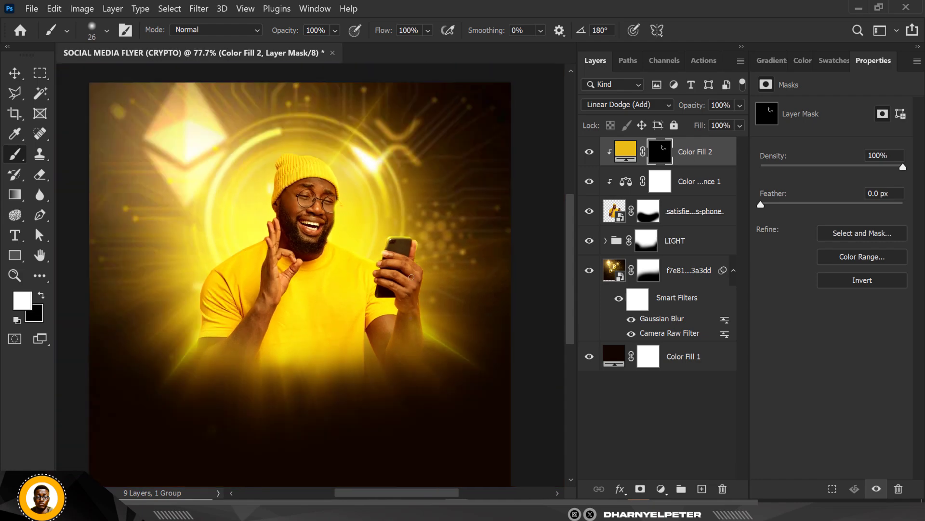
Step: Reduce the brush to 9 px and refine the rim light along the finger behind the phone and the knuckle edge
scroll(430, 254, "up", 6)
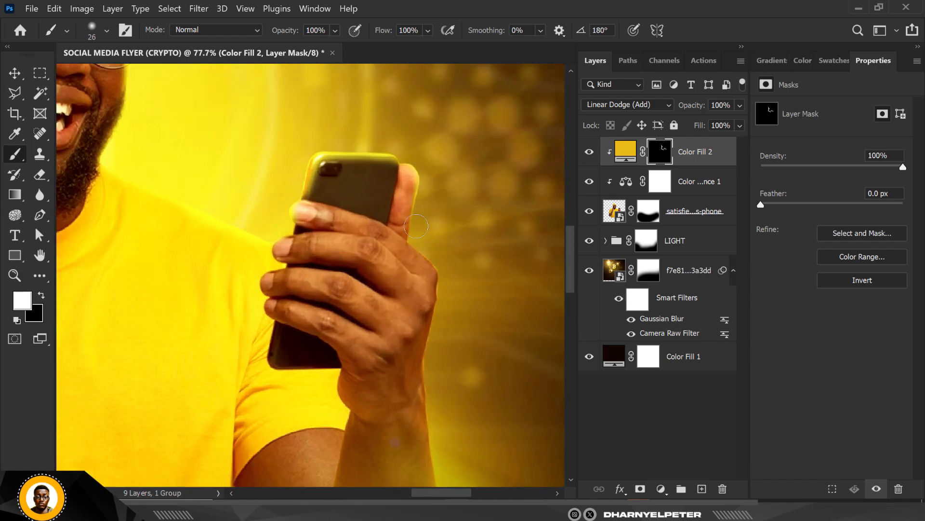
scroll(432, 249, "up", 3)
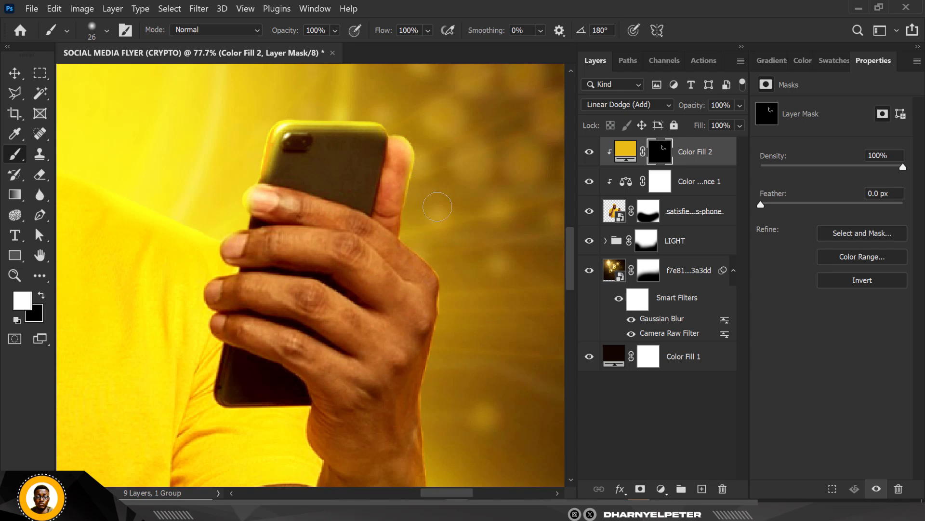
scroll(438, 206, "up", 4)
key("bracketleft")
key("bracketleft")
key("bracketleft")
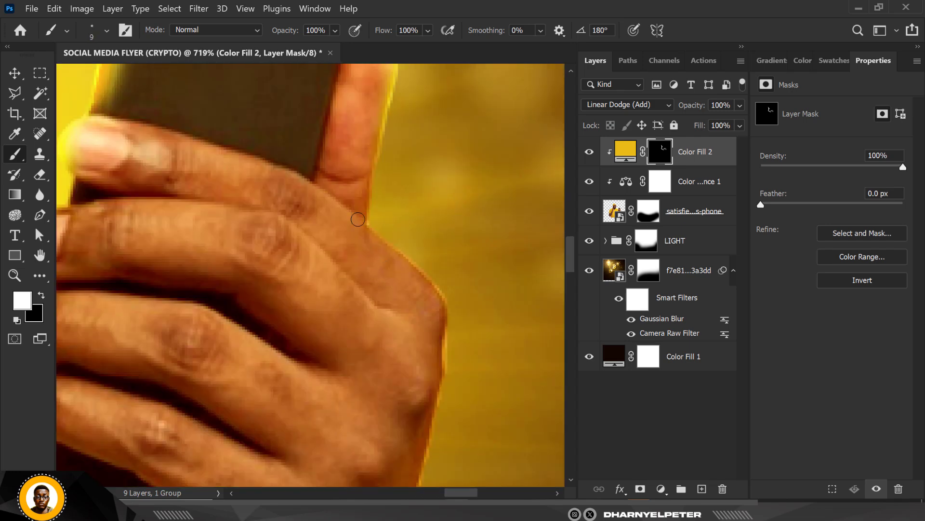
scroll(397, 124, "down", 4)
scroll(400, 130, "up", 3)
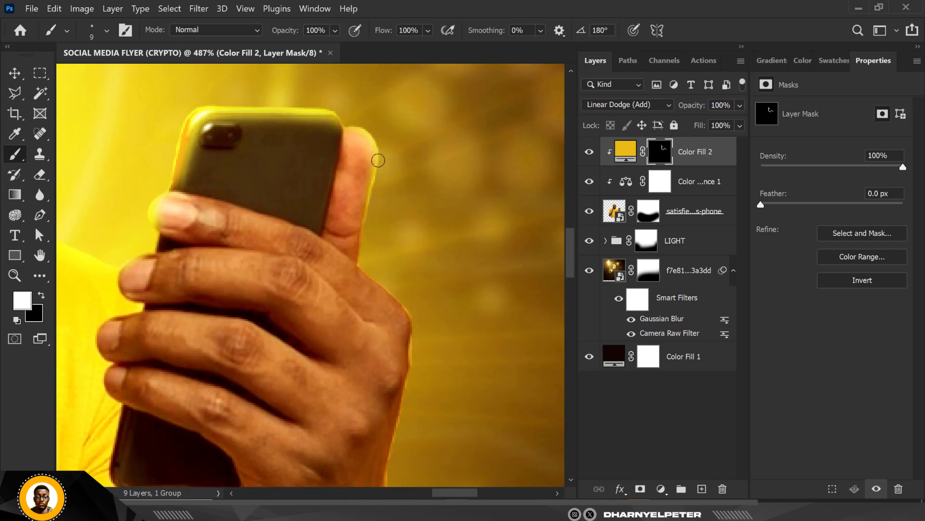
scroll(383, 165, "up", 2)
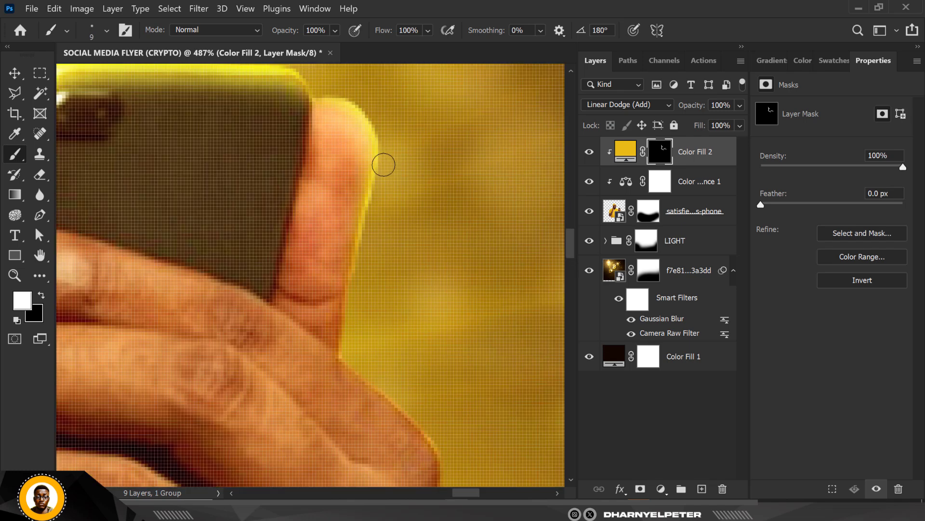
left_click_drag(385, 181, 349, 316)
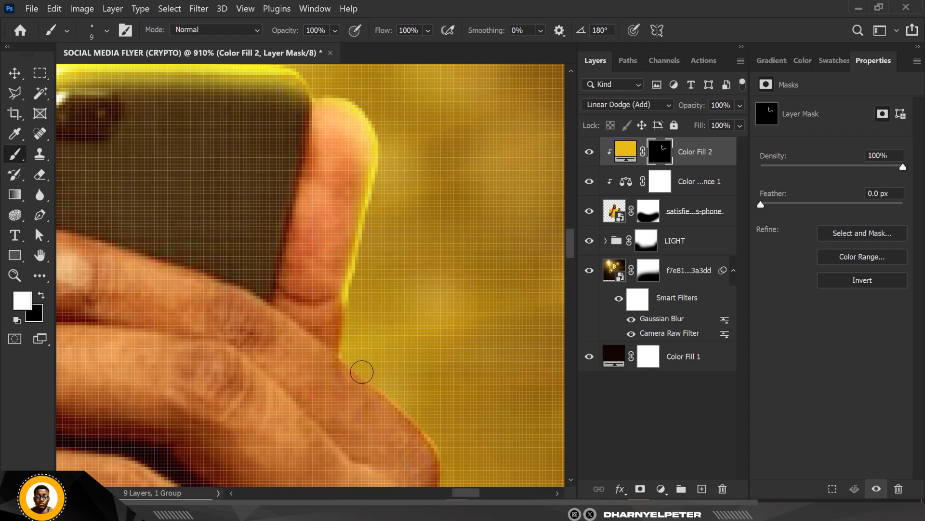
left_click_drag(362, 372, 441, 453)
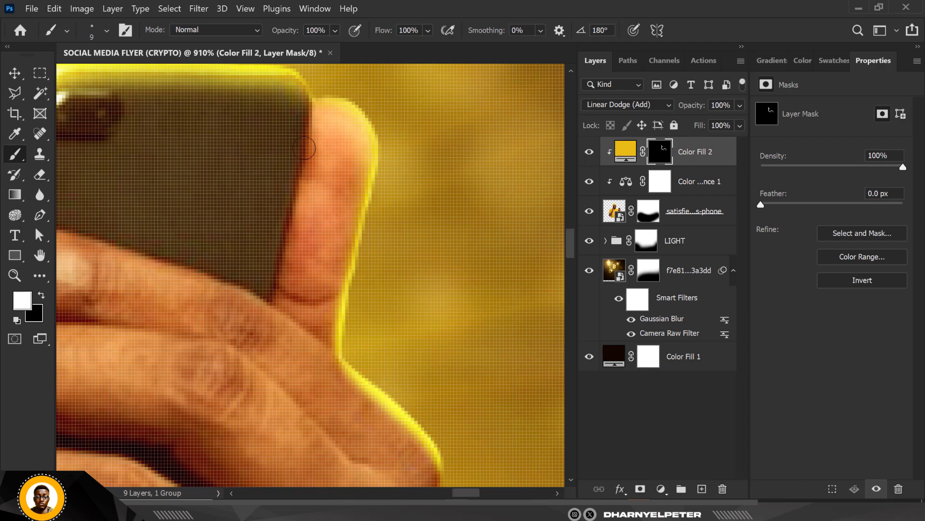
Step: Continue the rim light on the mask along the outer edge of the phone hand, wrist and forearm
scroll(304, 148, "down", 2)
mouse_move(384, 379)
left_mouse_down()
mouse_move(349, 151)
mouse_move(355, 123)
mouse_move(328, 302)
mouse_move(350, 449)
left_mouse_up()
scroll(348, 325, "down", 4)
scroll(325, 237, "up", 3)
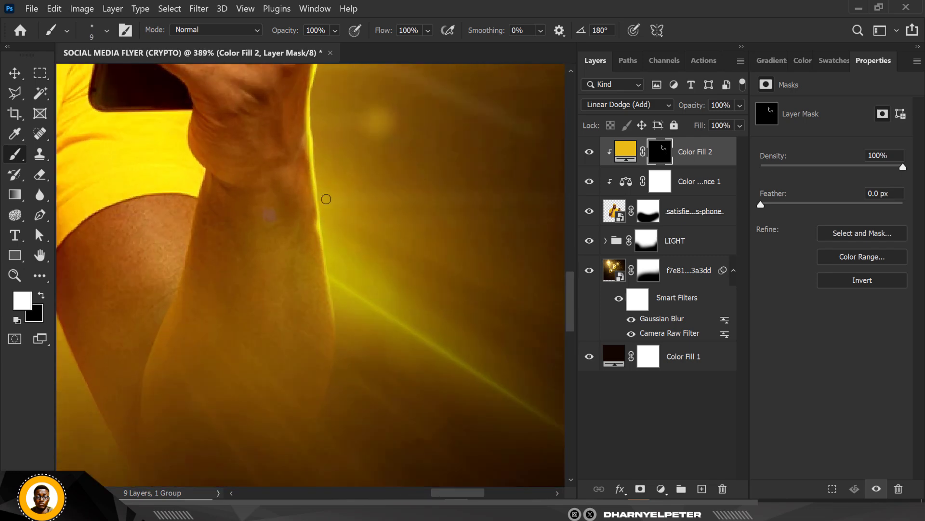
left_click_drag(312, 129, 318, 193)
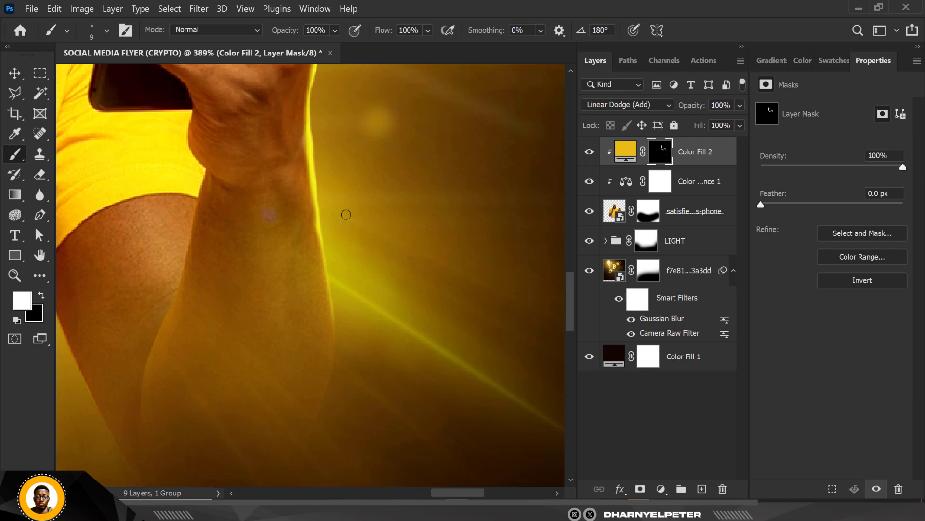
Step: Paint rim light on the mask along both edges of the gap between the shirt and the phone arm
scroll(346, 215, "down", 6)
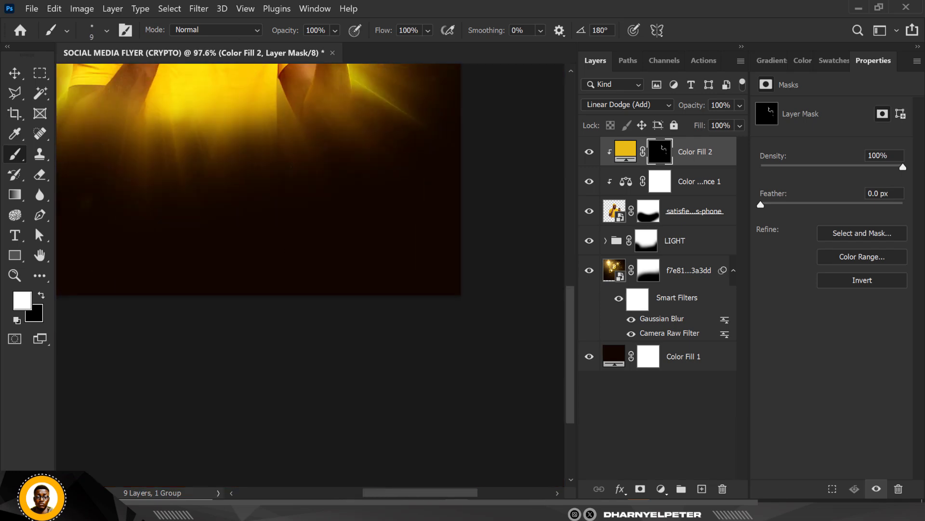
scroll(352, 323, "up", 3)
scroll(346, 288, "down", 5)
scroll(312, 189, "up", 3)
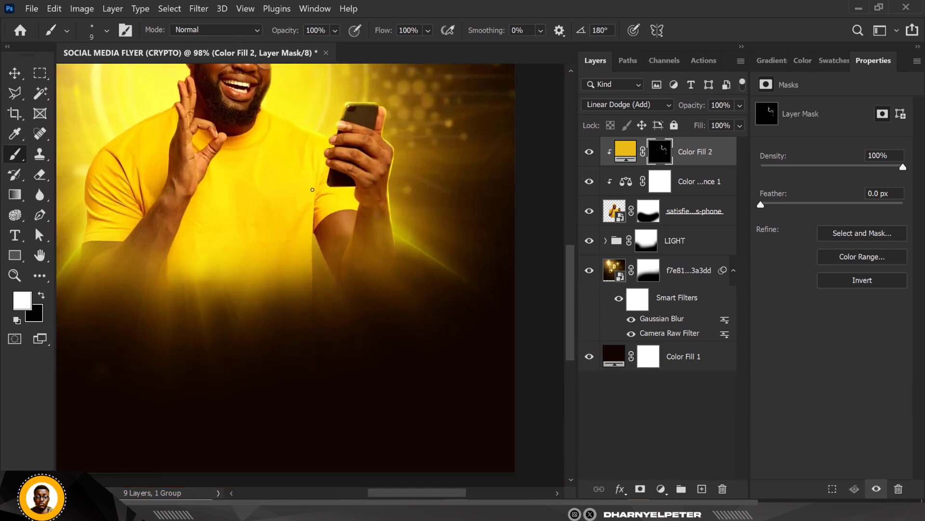
scroll(312, 189, "up", 10)
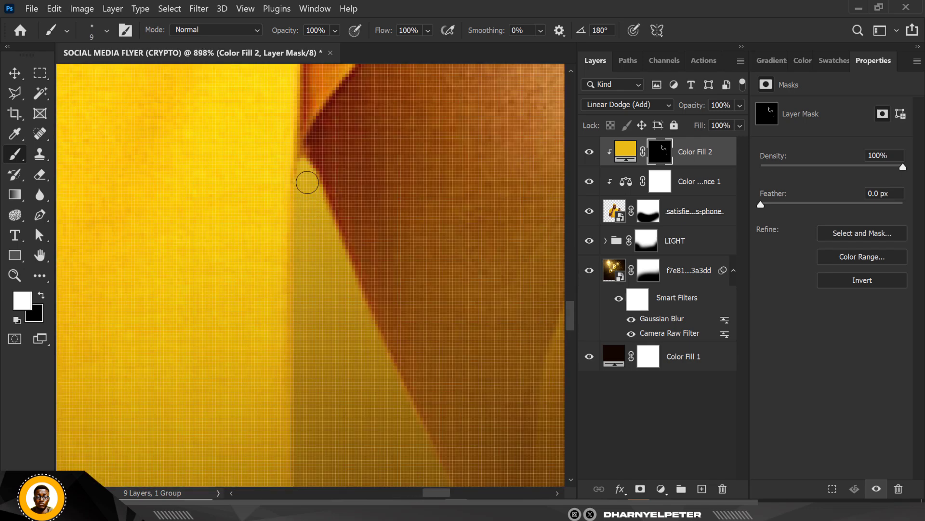
mouse_move(303, 168)
left_mouse_down()
mouse_move(427, 453)
mouse_move(453, 484)
left_mouse_up()
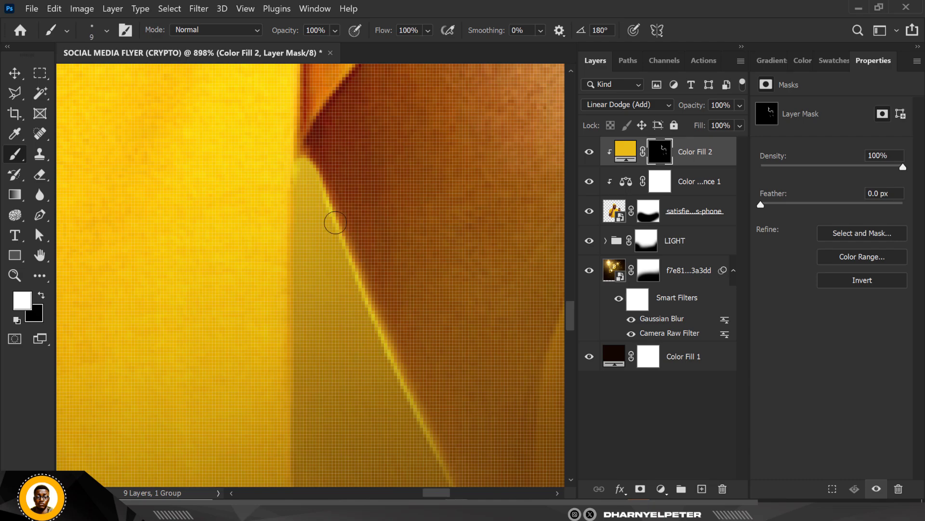
mouse_move(300, 164)
left_mouse_down()
mouse_move(291, 361)
mouse_move(298, 497)
left_mouse_up()
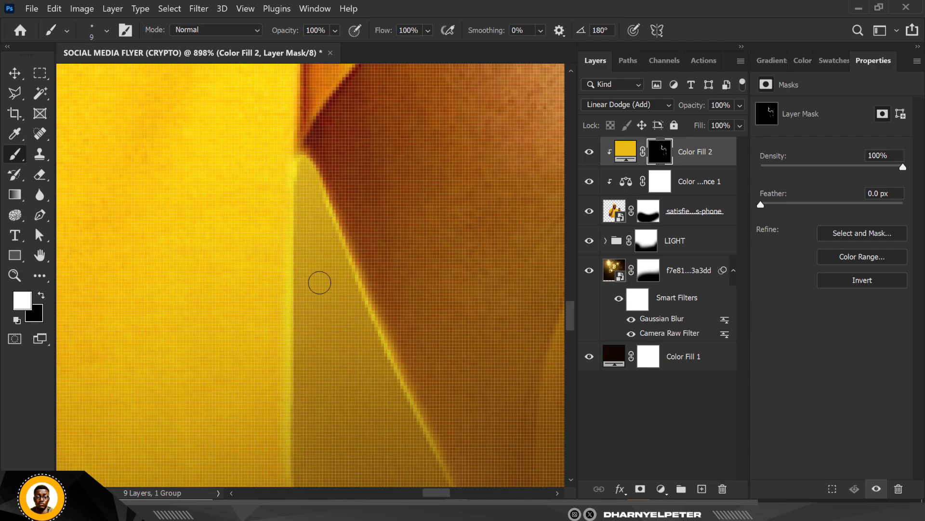
Step: Enlarge the brush to 20 px and paint rim light along the shirt's shoulder and sleeve edge on the raised-hand side
scroll(320, 282, "down", 14)
scroll(222, 89, "up", 4)
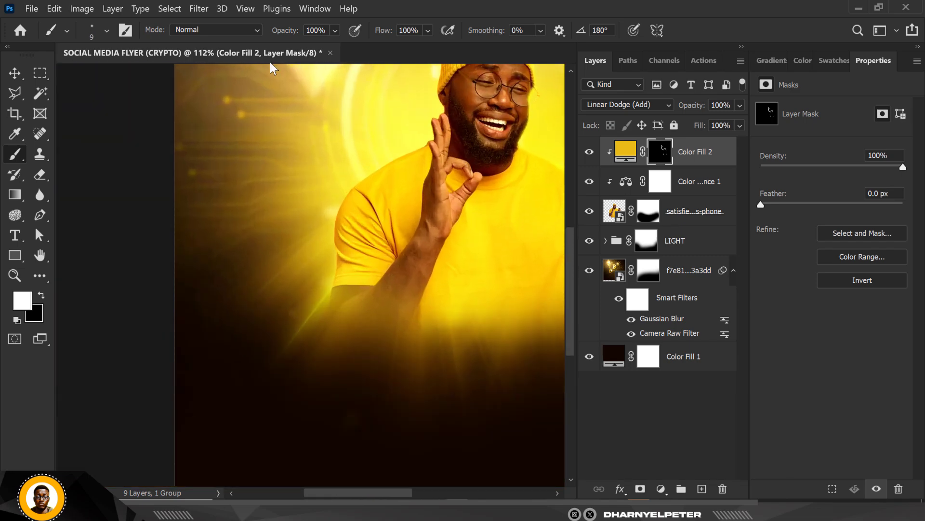
scroll(477, 101, "up", 6)
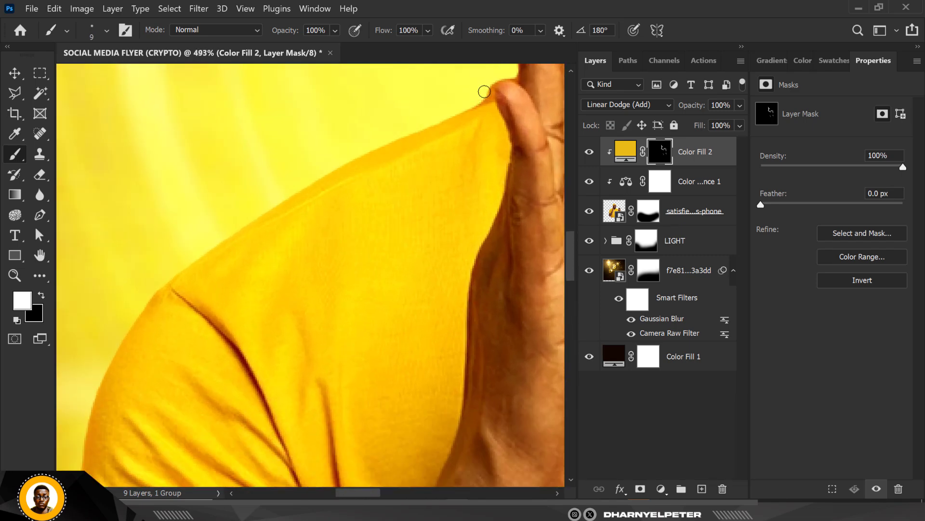
mouse_move(480, 89)
left_mouse_down()
mouse_move(243, 209)
mouse_move(196, 246)
mouse_move(111, 343)
mouse_move(77, 419)
left_mouse_up()
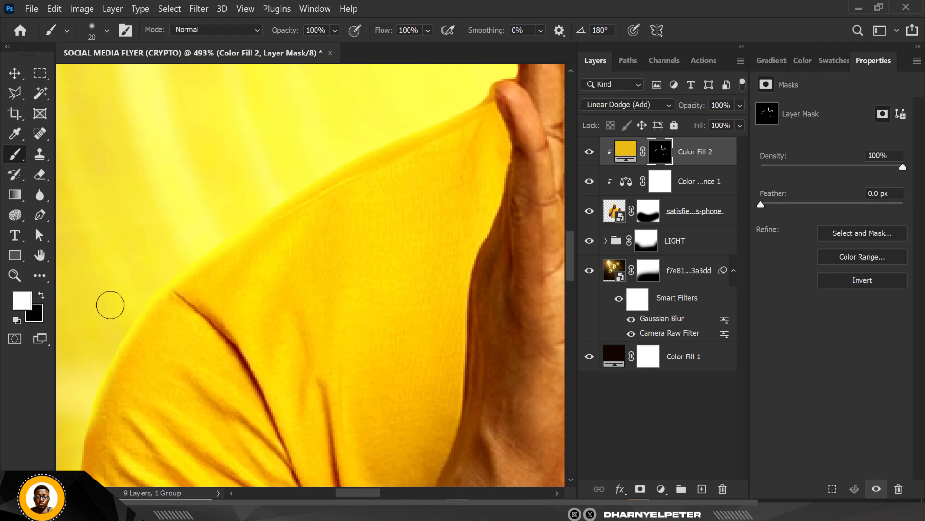
scroll(329, 159, "down", 5)
scroll(251, 246, "up", 3)
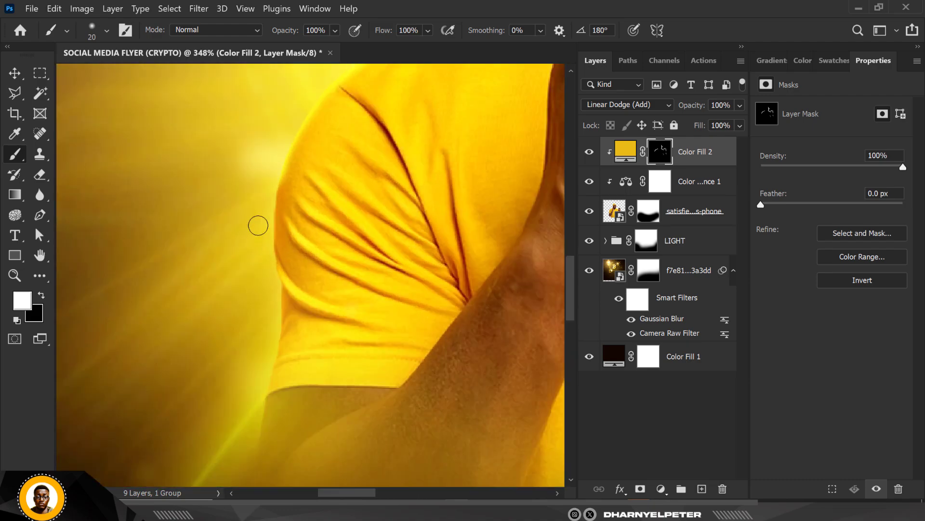
left_click_drag(265, 225, 272, 334)
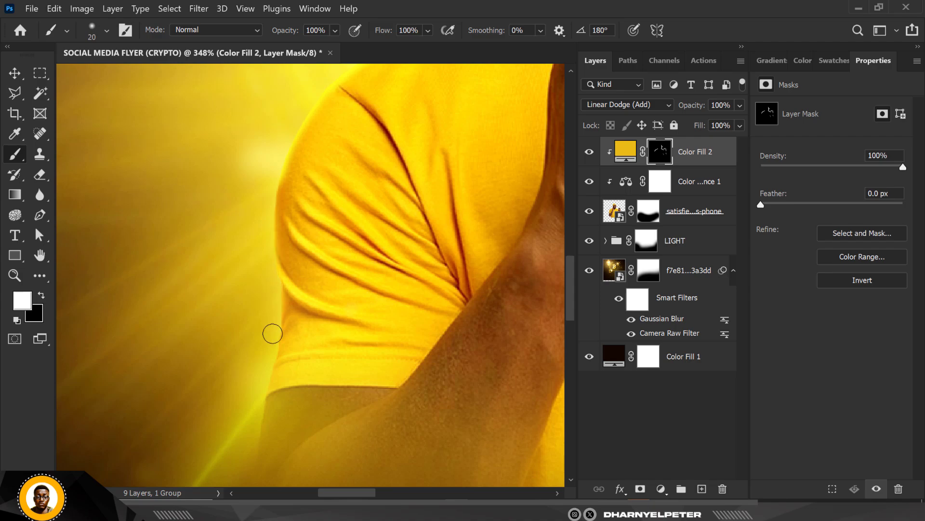
Step: Extend the rim light on the mask along the raised fingertips, the ear and the outer edge of the beanie
scroll(260, 387, "down", 5)
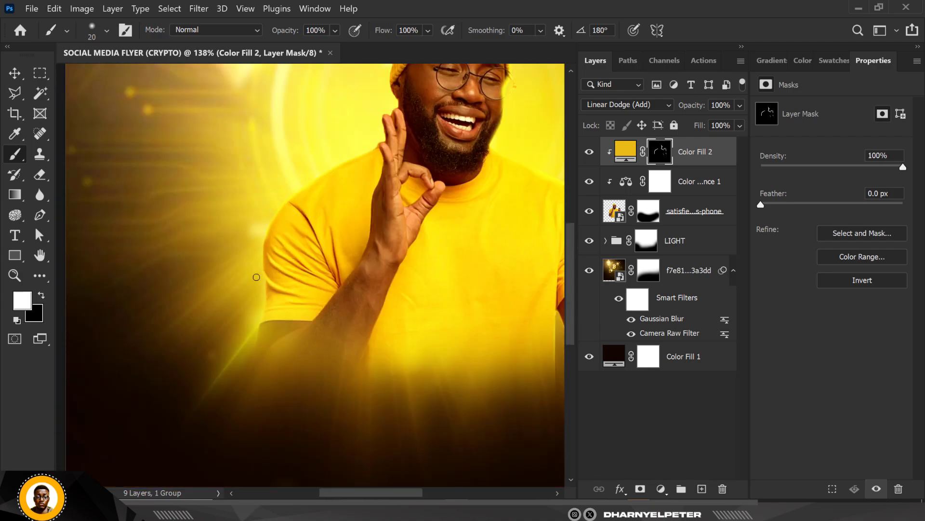
scroll(309, 162, "up", 4)
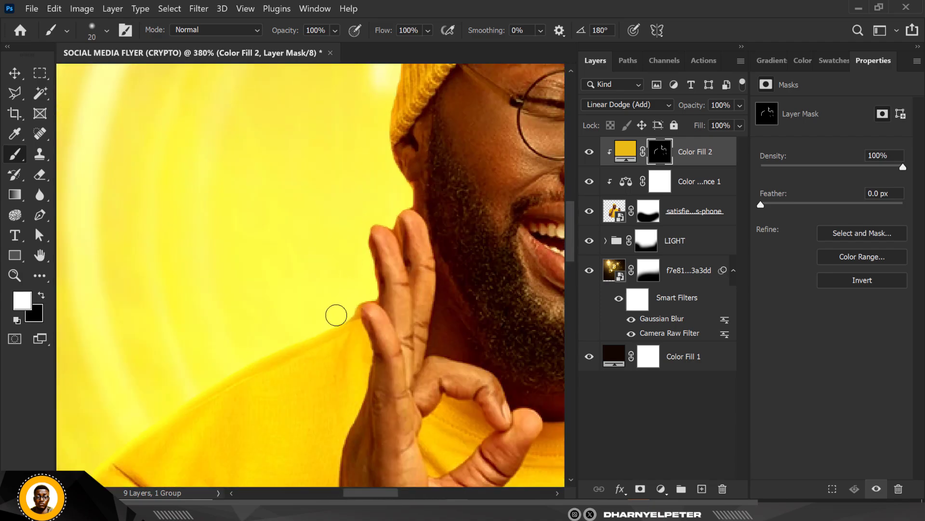
mouse_move(363, 285)
left_mouse_down()
mouse_move(367, 221)
mouse_move(405, 192)
mouse_move(389, 155)
mouse_move(389, 68)
left_mouse_up()
scroll(338, 232, "down", 5)
scroll(347, 182, "up", 6)
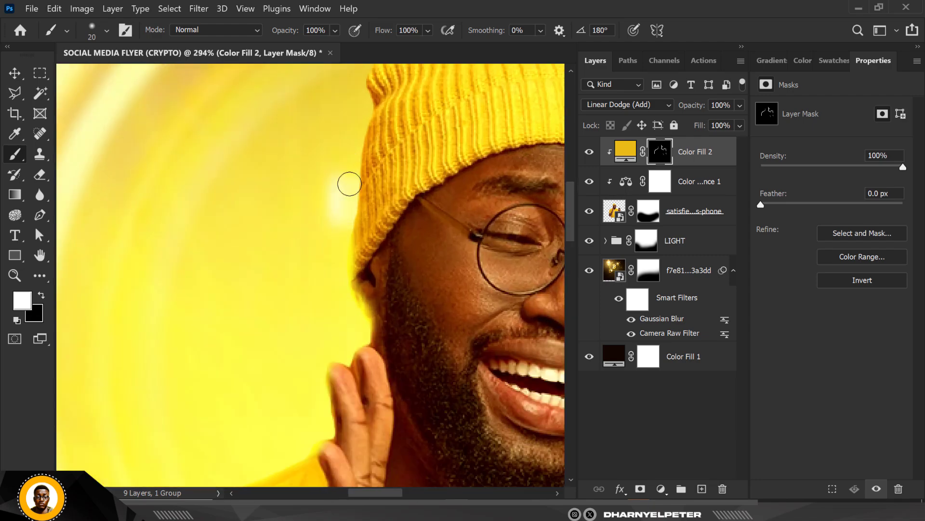
left_click_drag(350, 202, 365, 103)
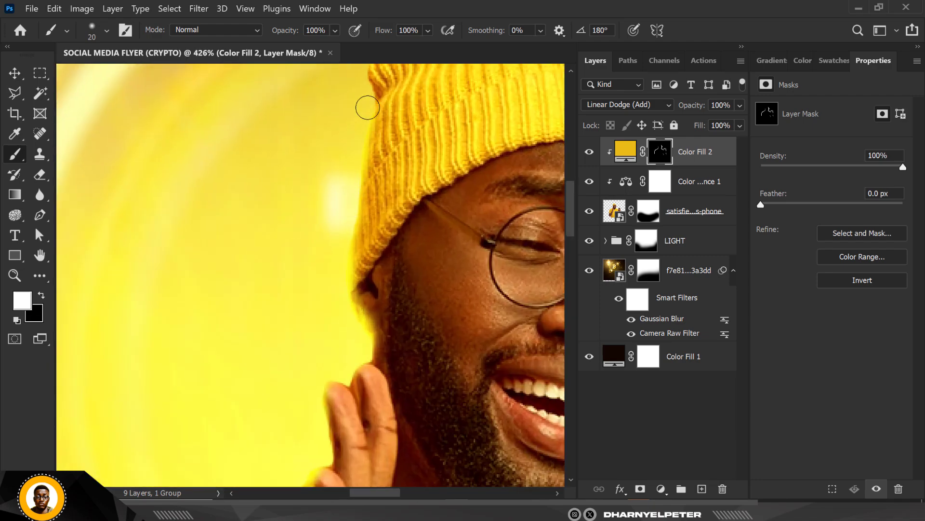
scroll(335, 215, "down", 4)
scroll(346, 139, "up", 3)
mouse_move(351, 161)
left_mouse_down()
mouse_move(385, 106)
mouse_move(414, 98)
mouse_move(498, 108)
left_mouse_up()
scroll(393, 145, "down", 4)
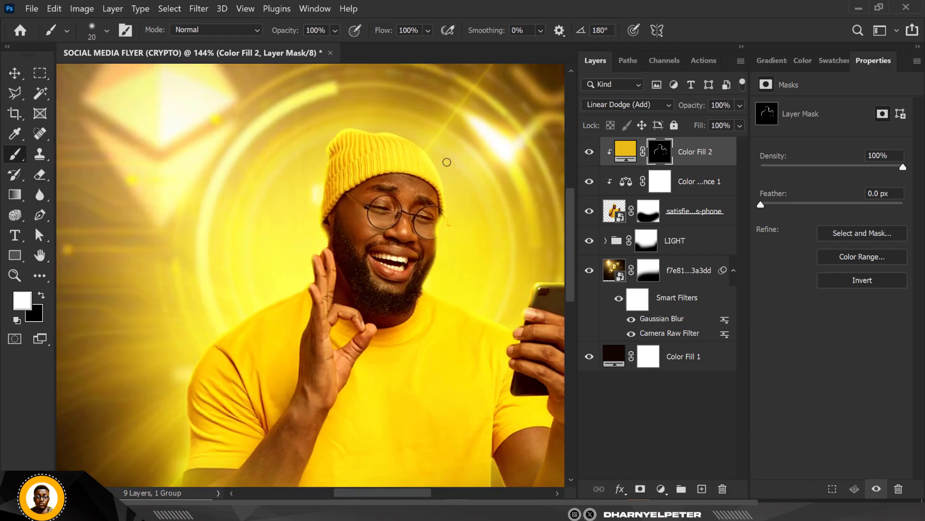
scroll(375, 122, "up", 2)
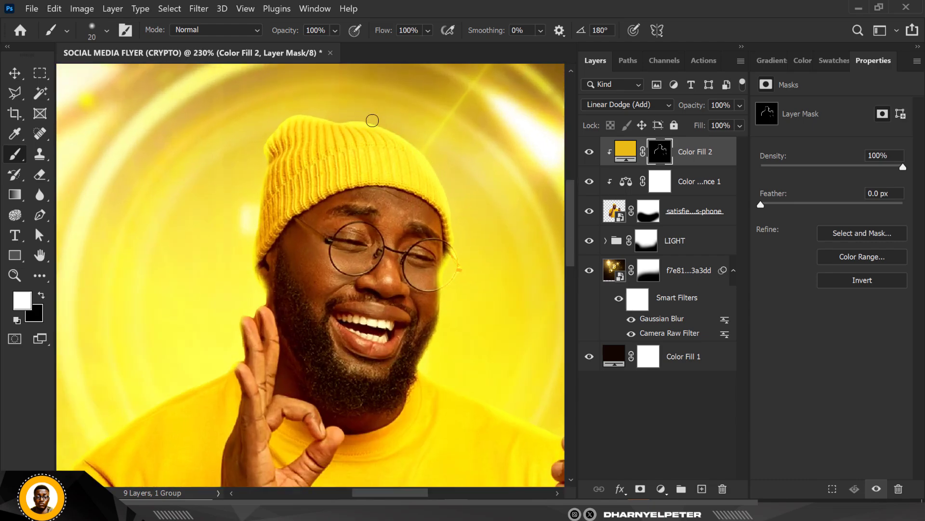
Step: Strengthen the rim light on the mask along the outer edge of the phone hand below the knuckle
scroll(458, 231, "down", 6)
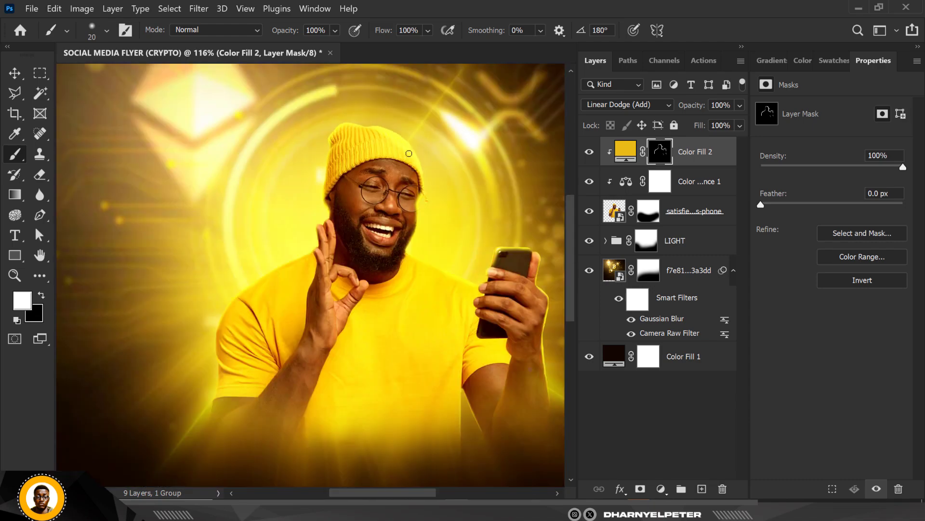
scroll(428, 187, "up", 2)
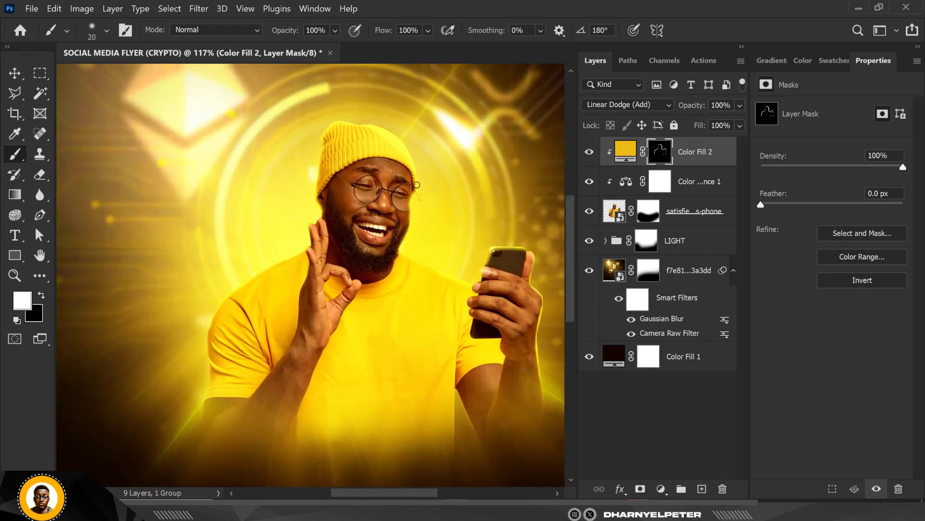
scroll(417, 184, "down", 2)
scroll(351, 174, "up", 2)
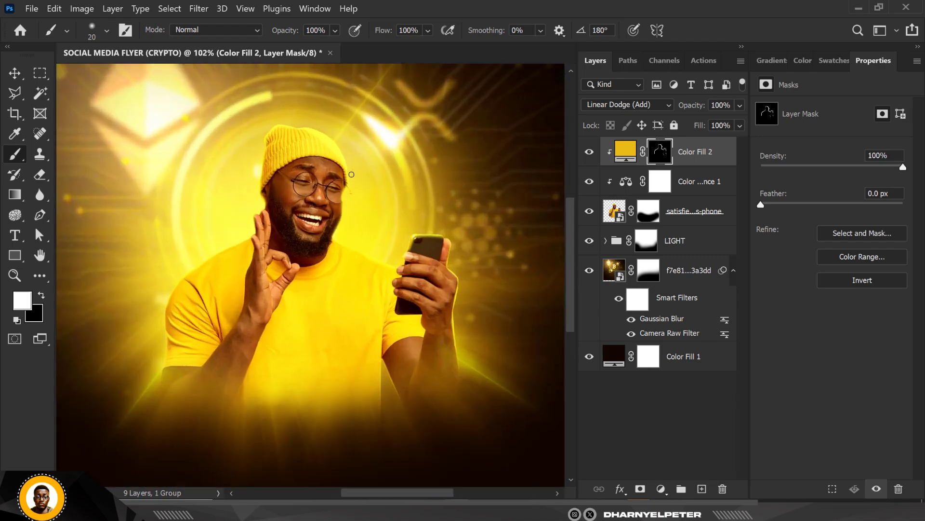
scroll(409, 289, "up", 4)
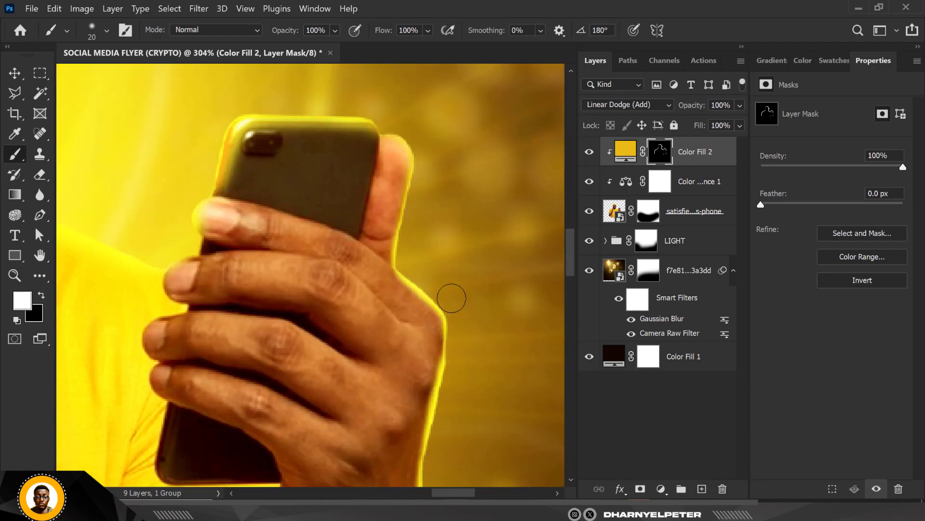
mouse_move(456, 354)
left_mouse_down()
mouse_move(460, 381)
mouse_move(457, 333)
mouse_move(455, 399)
left_mouse_up()
scroll(432, 253, "down", 2)
scroll(432, 253, "down", 4)
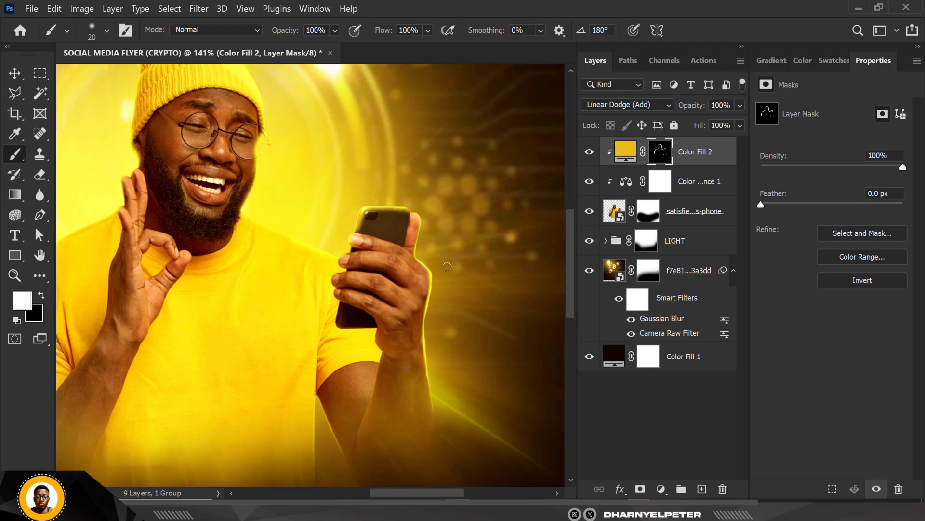
Step: Switch the brush to black and thin the rim light on the mask along the inner side of the phone hand and wrist
scroll(418, 274, "up", 3)
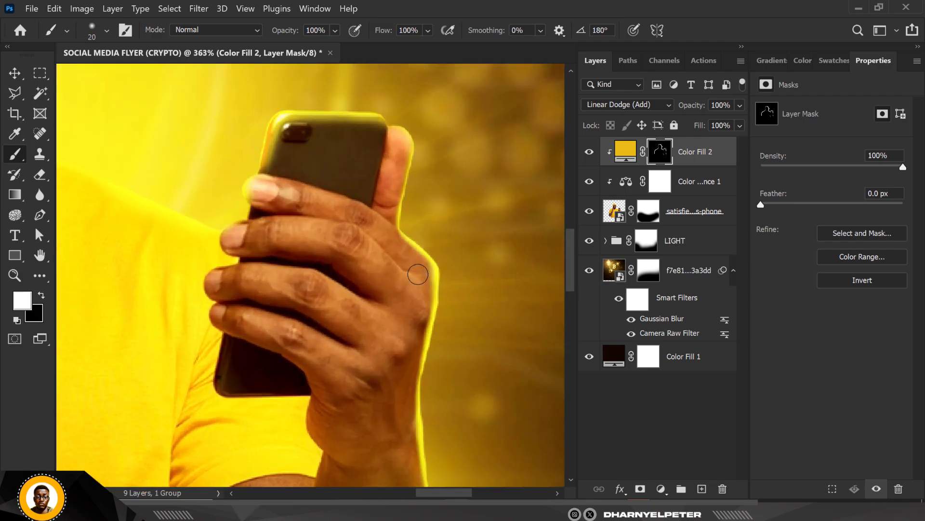
left_click(41, 295)
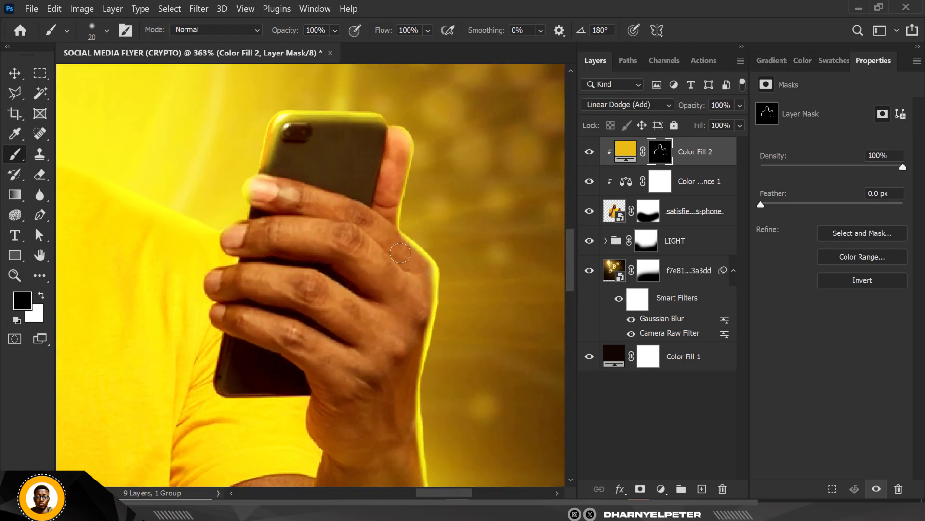
left_click_drag(421, 271, 415, 466)
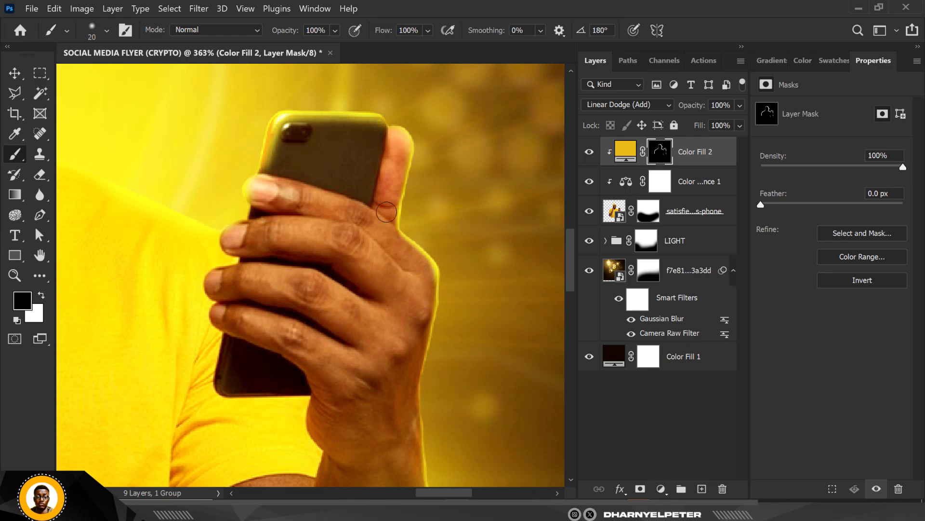
scroll(384, 198, "down", 5)
scroll(379, 306, "up", 6)
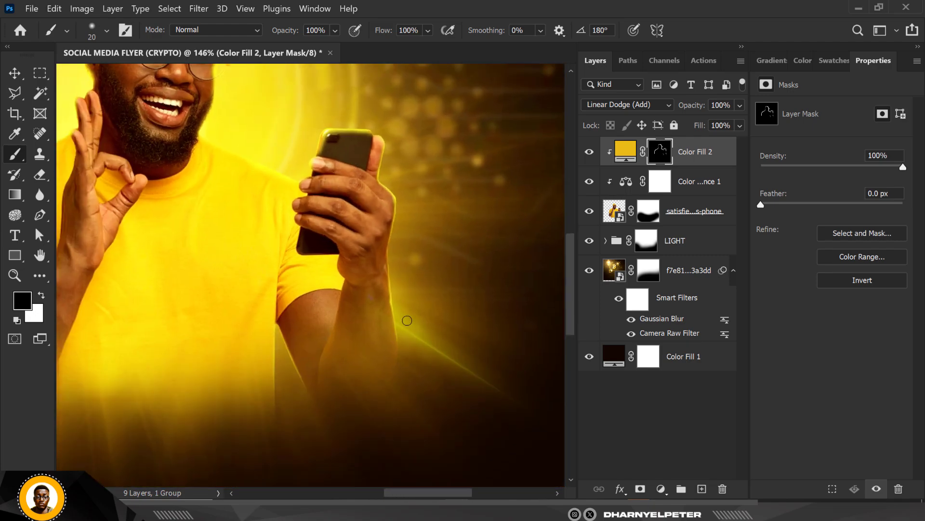
scroll(379, 306, "up", 2)
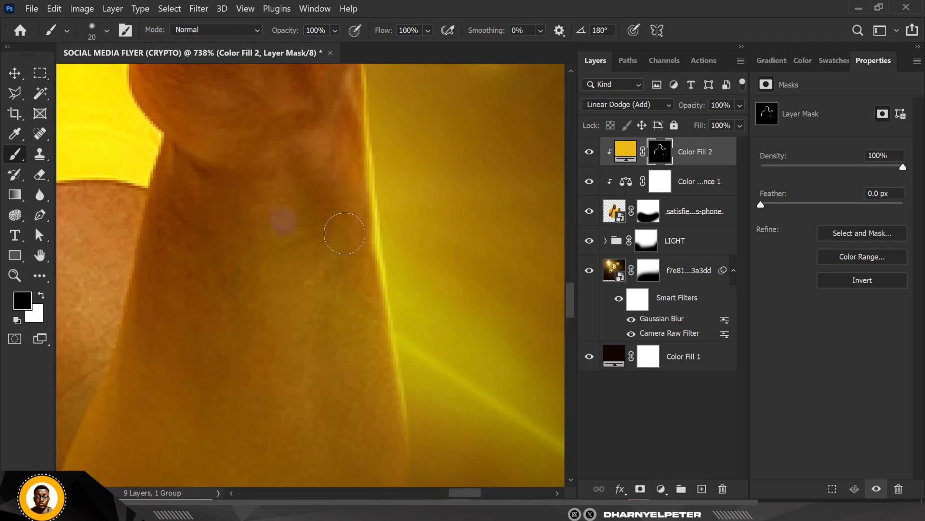
scroll(331, 185, "down", 9)
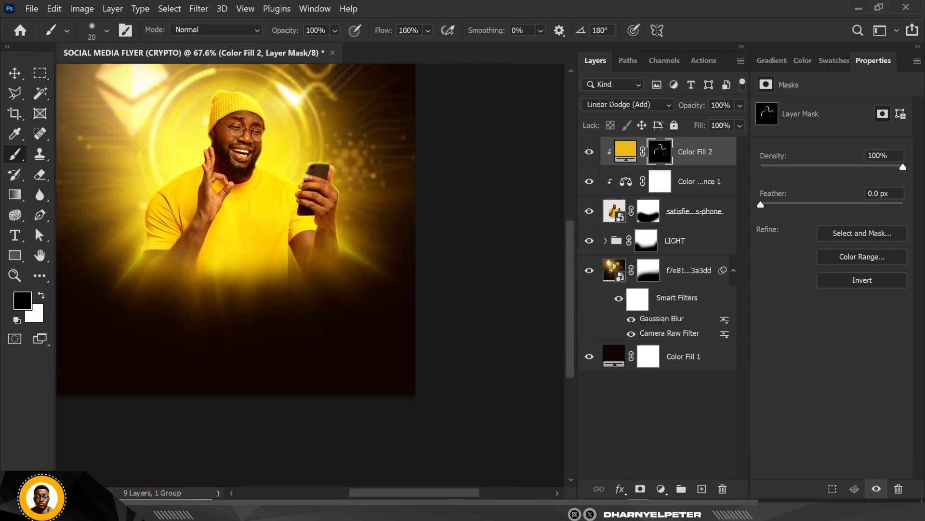
scroll(232, 127, "down", 2)
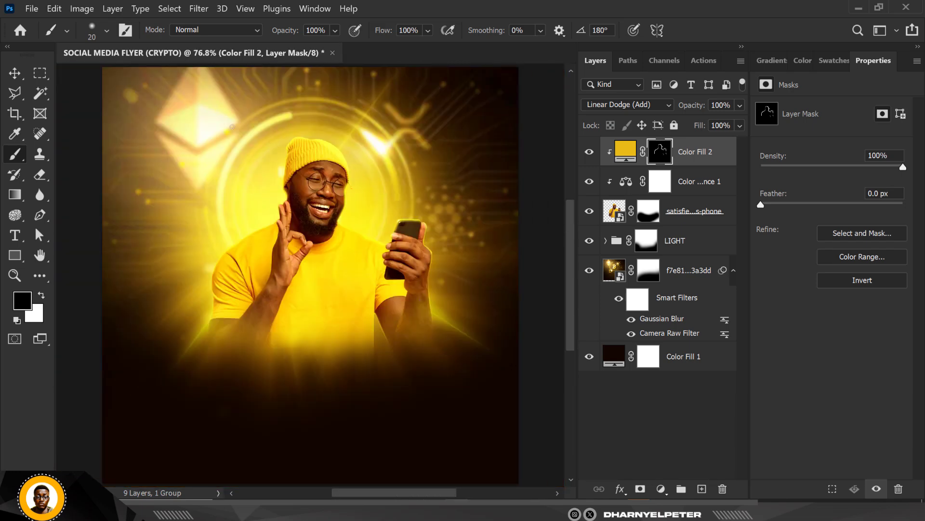
Step: Add an Exposure adjustment layer clipped to the man, directly above the Color Balance layer
left_click(14, 73)
scroll(296, 176, "up", 3)
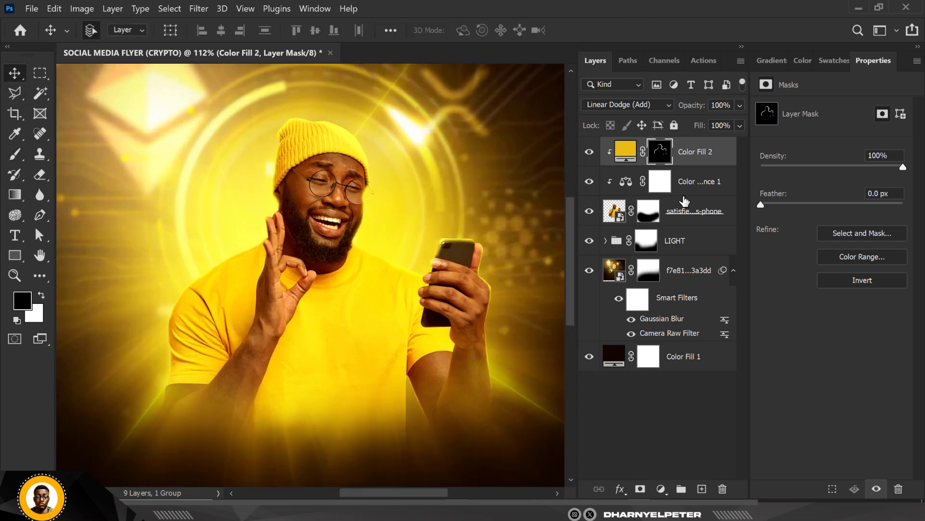
left_click(703, 188)
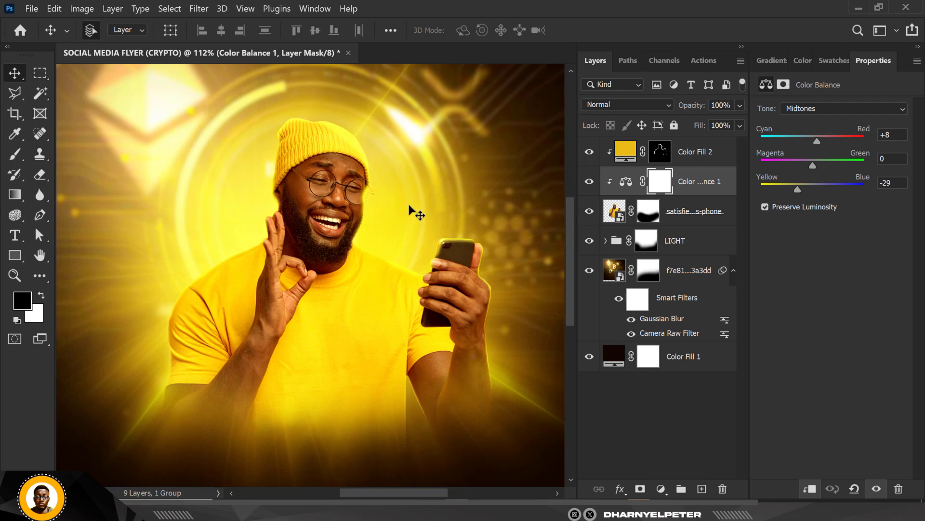
scroll(412, 210, "down", 1)
scroll(414, 217, "up", 1)
scroll(444, 238, "down", 2)
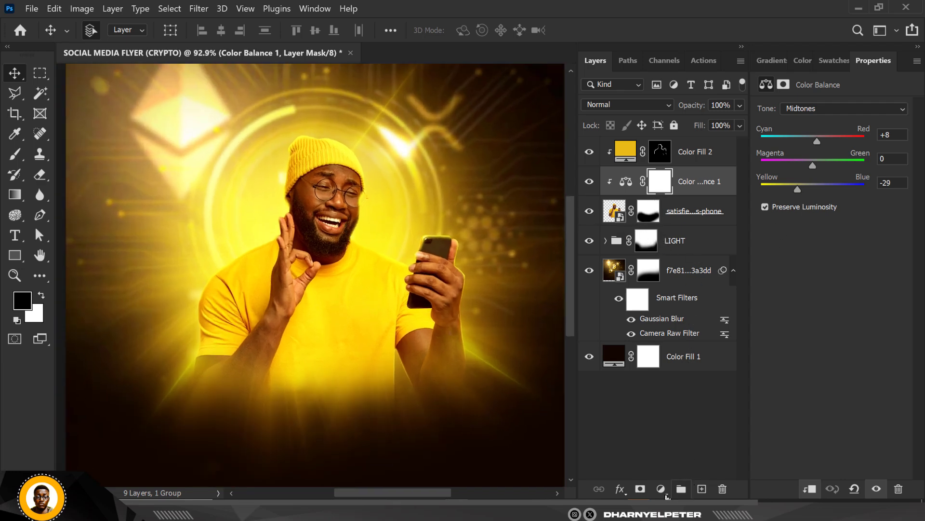
left_click(665, 493)
left_click(670, 323)
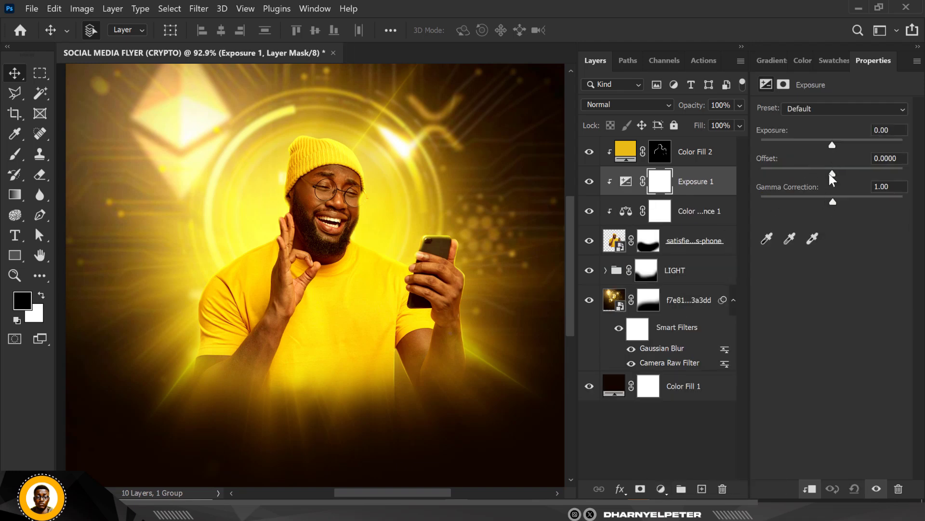
Step: Set the adjustment's exposure to -1.32 and gamma correction to 0.78, and select its layer mask
left_click_drag(832, 146, 818, 146)
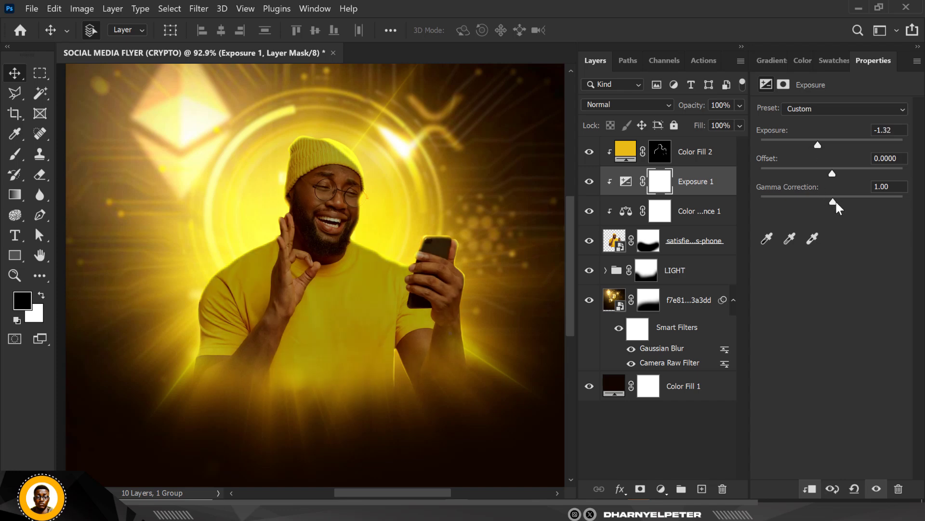
left_click_drag(837, 202, 844, 201)
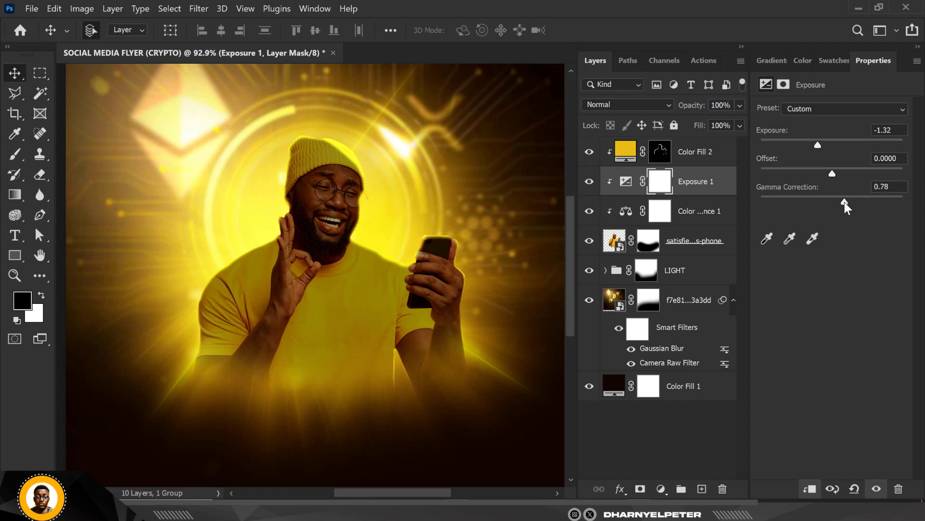
left_click(659, 185)
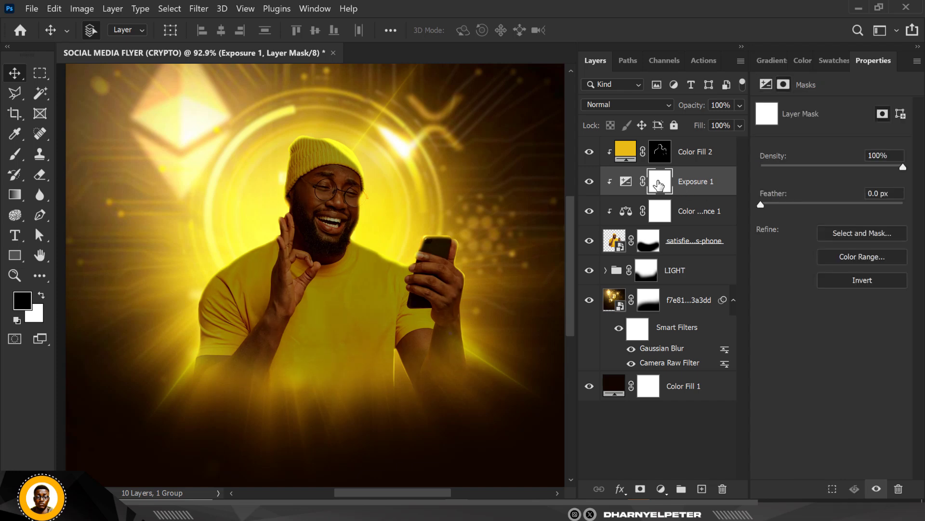
Step: Move the Exposure adjustment layer below the Color Balance layer and invert its mask to black
left_click_drag(688, 190, 686, 224)
left_click(665, 217)
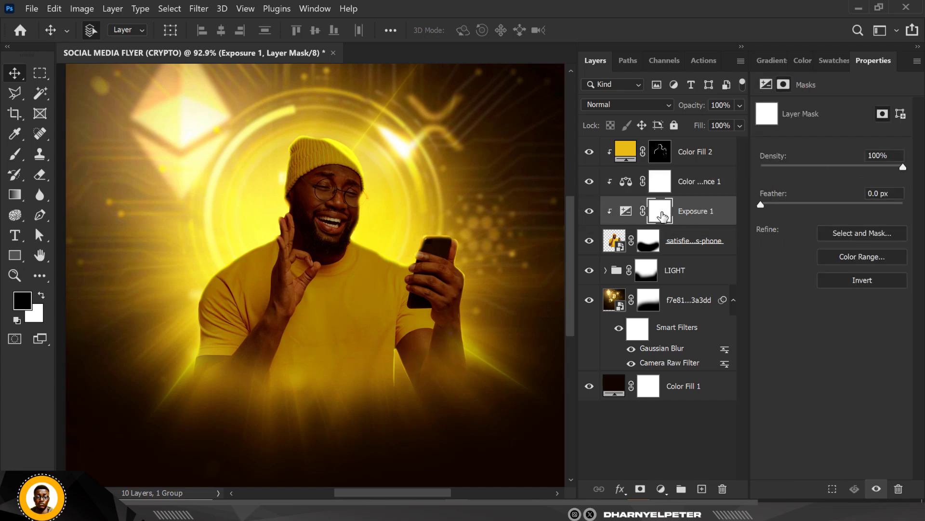
key("ctrl+i")
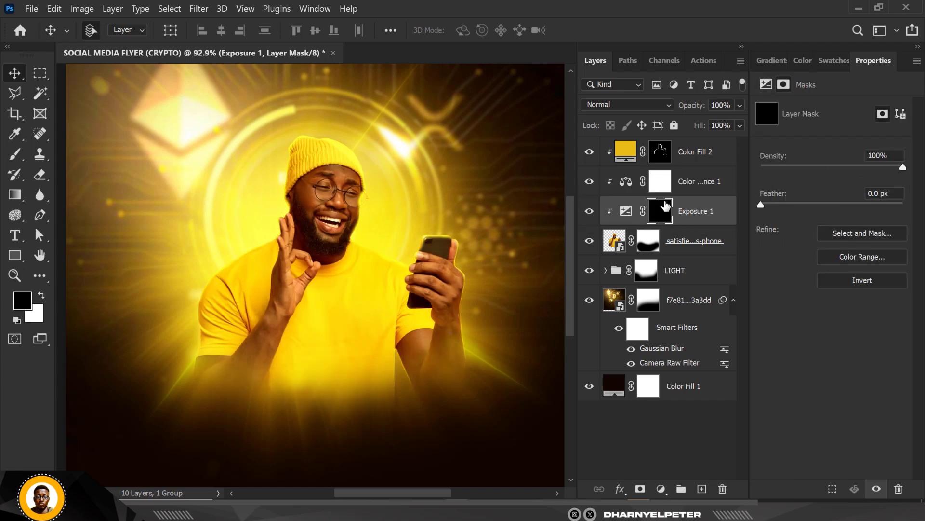
Step: Paint white on the Exposure mask with a soft 200 px brush over the man's lower body and both lower arms
left_click(41, 297)
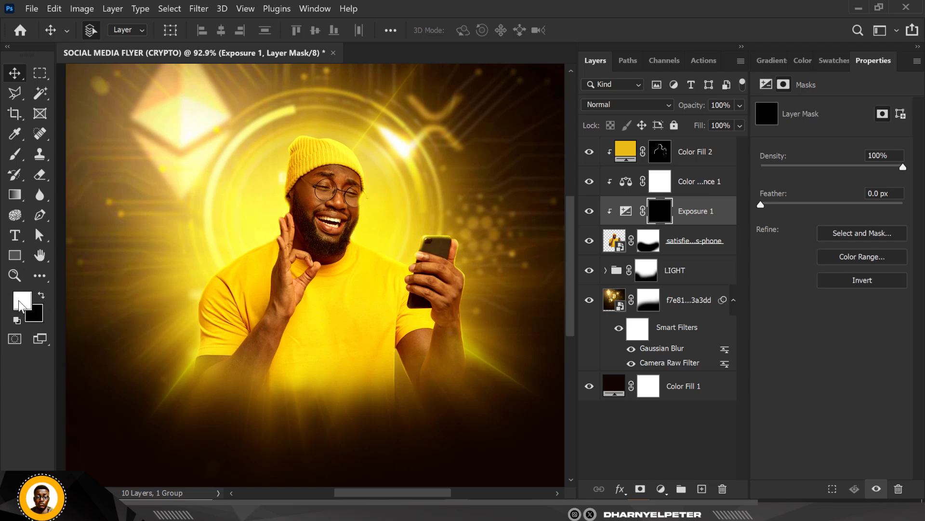
key("b")
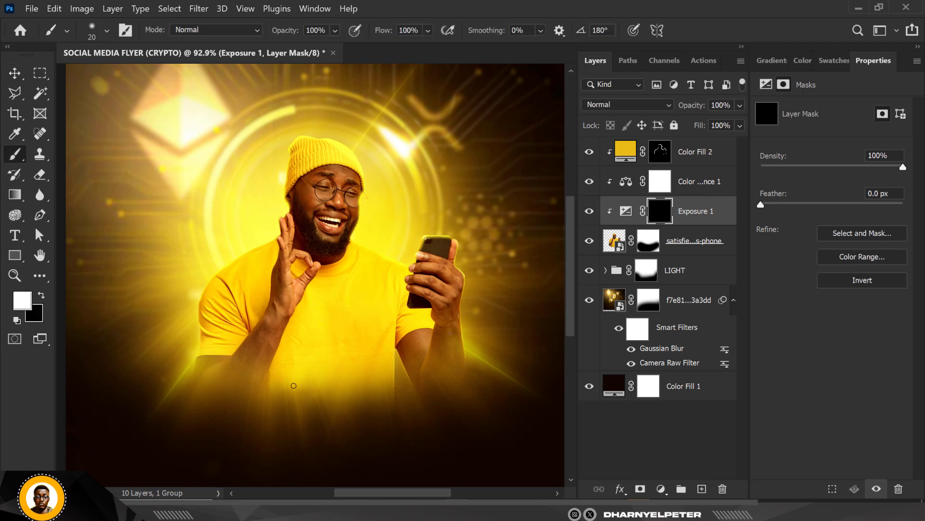
key("bracketright")
key("bracketright")
key("bracketright")
mouse_move(268, 370)
left_mouse_down()
mouse_move(238, 424)
mouse_move(237, 415)
mouse_move(235, 441)
mouse_move(239, 393)
left_mouse_up()
left_click(380, 446)
left_click(462, 431)
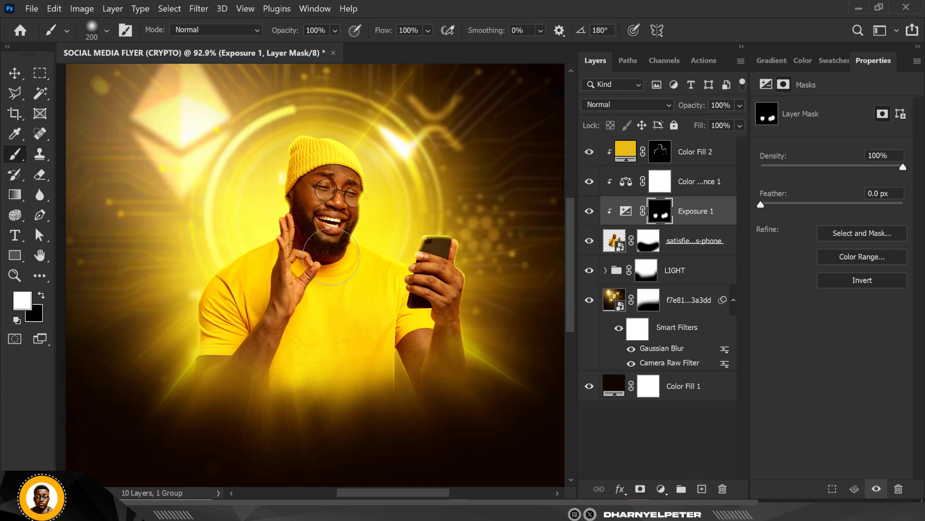
Step: Reduce the brush size to 30 px for detail shading around the raised hand
scroll(333, 285, "up", 3)
scroll(294, 305, "up", 2)
key("bracketleft")
key("bracketleft")
key("bracketleft")
key("bracketleft")
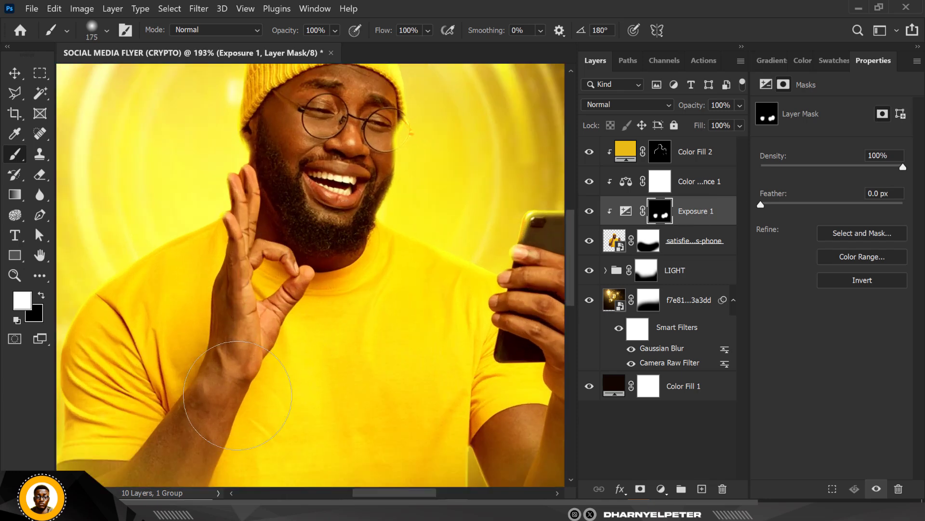
key("bracketleft")
key("bracketleft")
key("bracketleft")
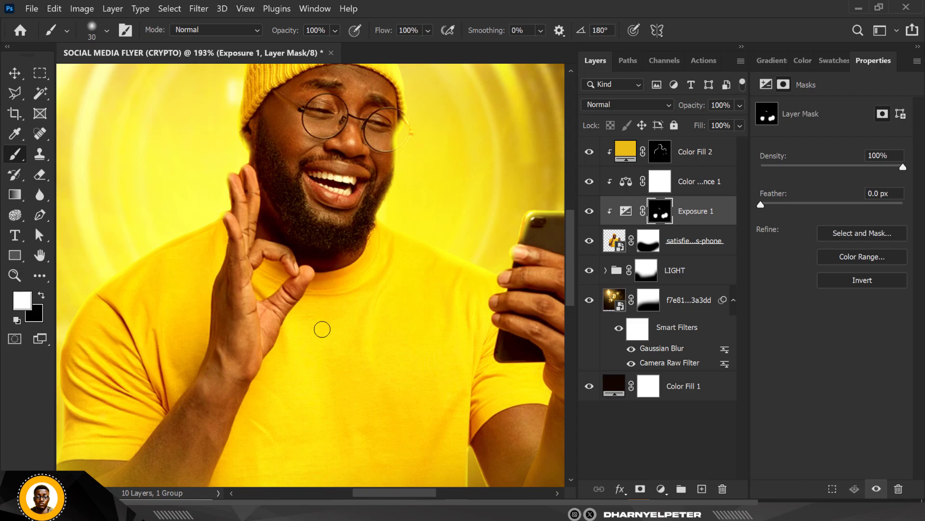
Step: Compare the man's shading with the Exposure layer hidden and shown
scroll(287, 203, "up", 3)
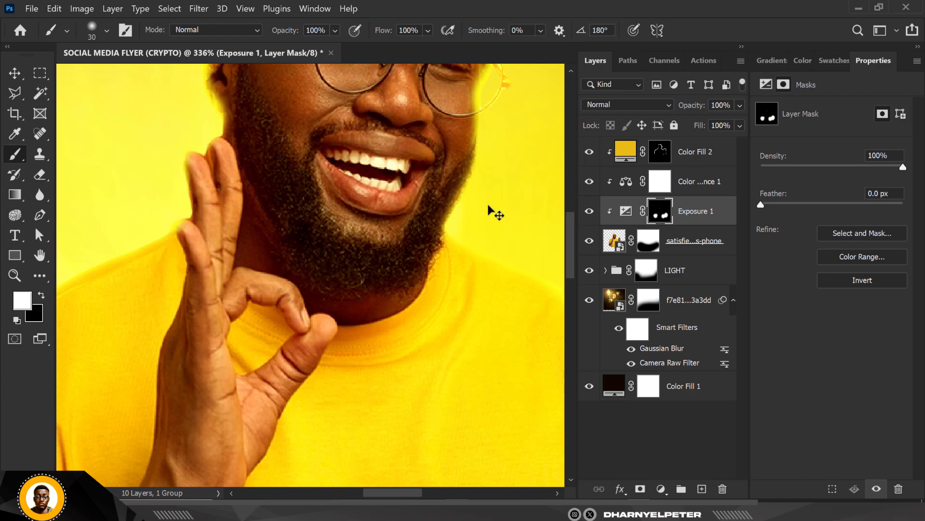
scroll(289, 208, "down", 10)
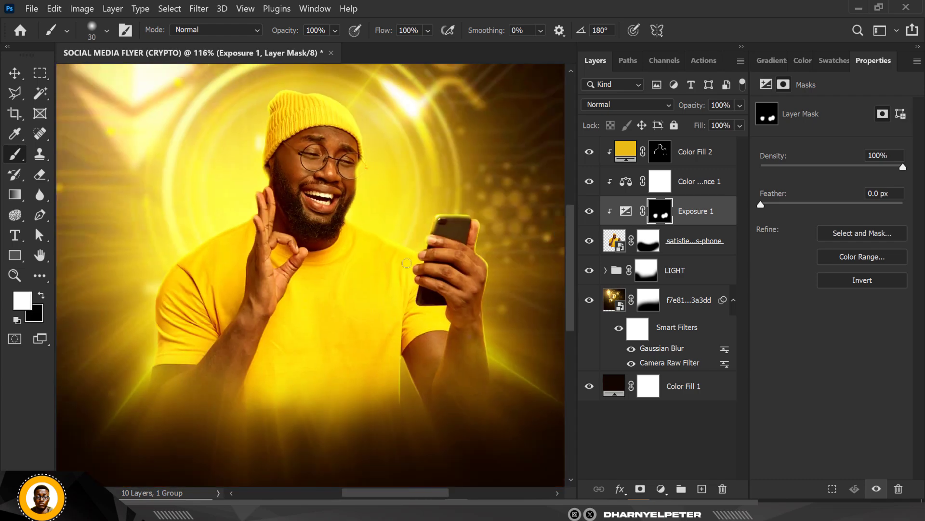
scroll(414, 269, "up", 2)
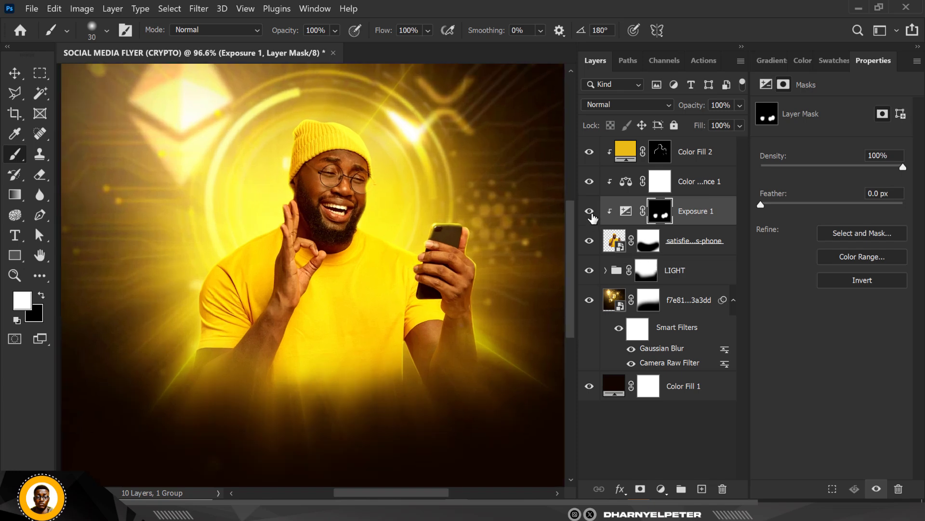
left_click(591, 214)
left_click(591, 215)
Step: Lower the brush flow to 14% and shade the wrist and outer edge of the raised hand on the Exposure mask with a 45 px brush
scroll(296, 311, "up", 4)
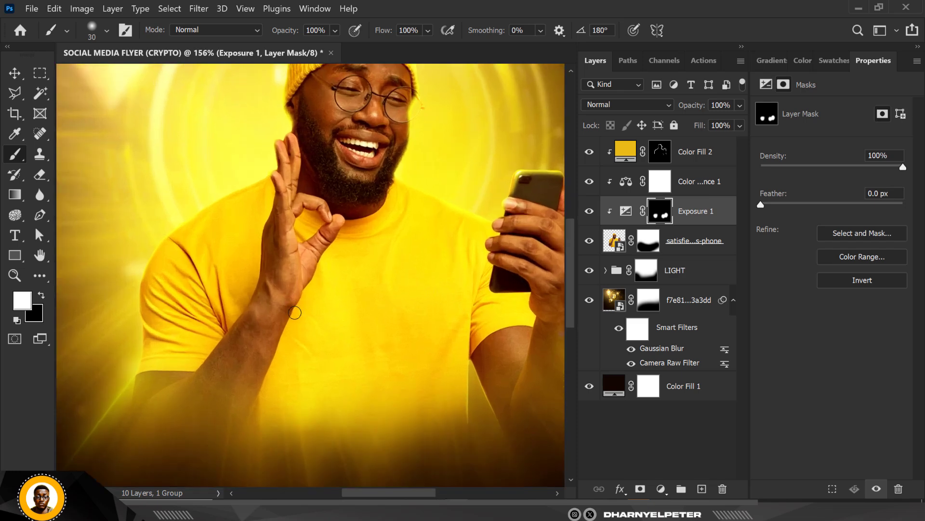
left_click(428, 31)
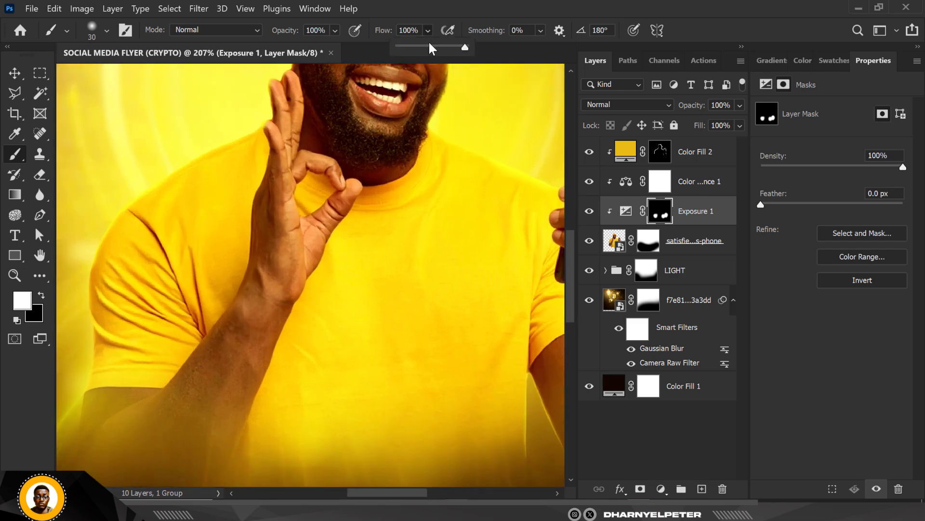
left_click_drag(411, 48, 408, 49)
key("bracketright")
mouse_move(276, 302)
left_mouse_down()
mouse_move(216, 466)
mouse_move(267, 315)
mouse_move(263, 297)
left_mouse_up()
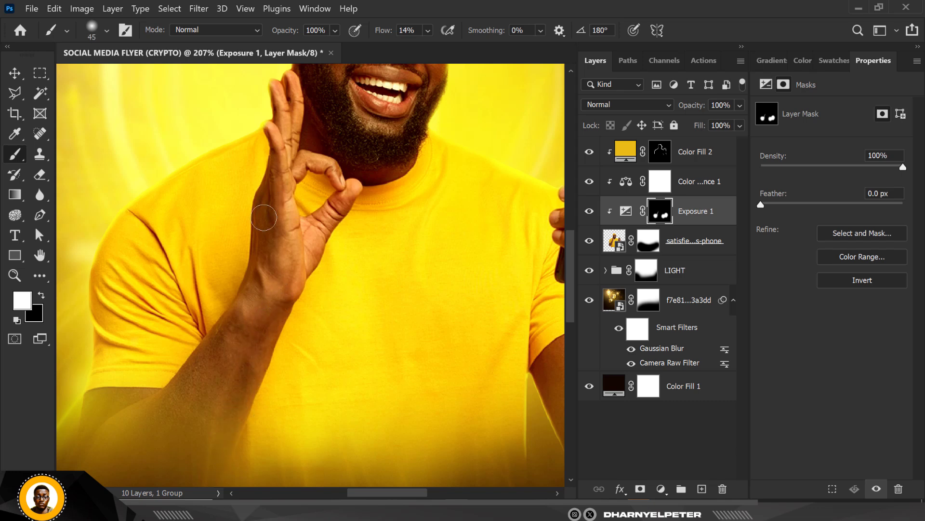
mouse_move(264, 217)
left_mouse_down()
mouse_move(261, 284)
mouse_move(263, 273)
left_mouse_up()
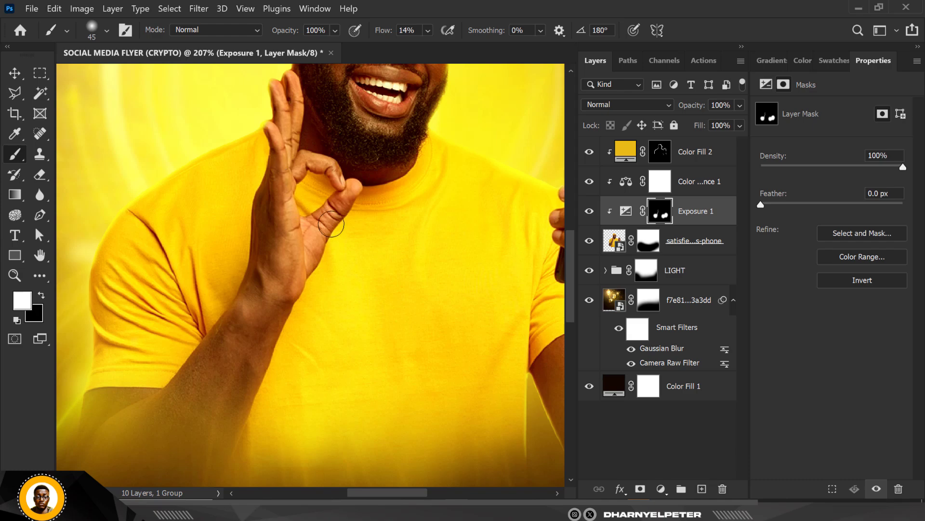
Step: Examine the shading on the phone hand, forearm and overall figure both close up and at full view
scroll(331, 223, "down", 4)
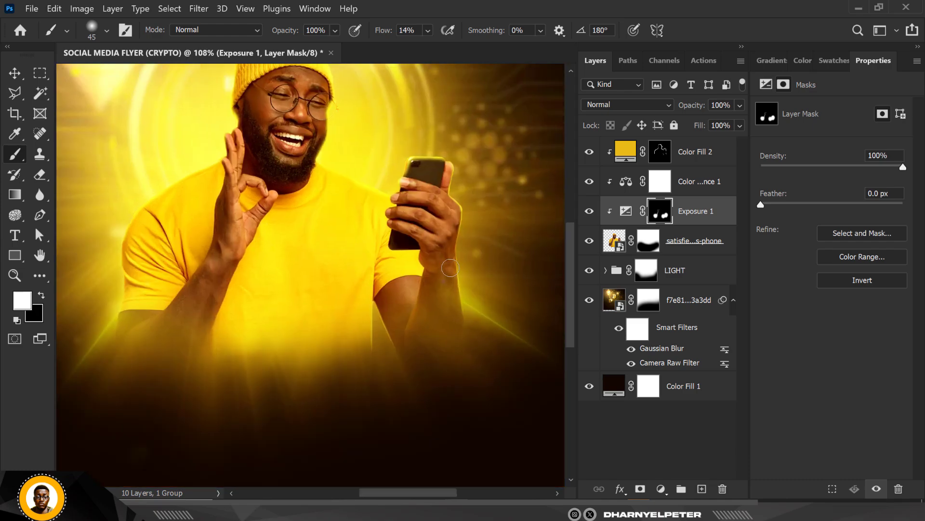
scroll(446, 235, "up", 2)
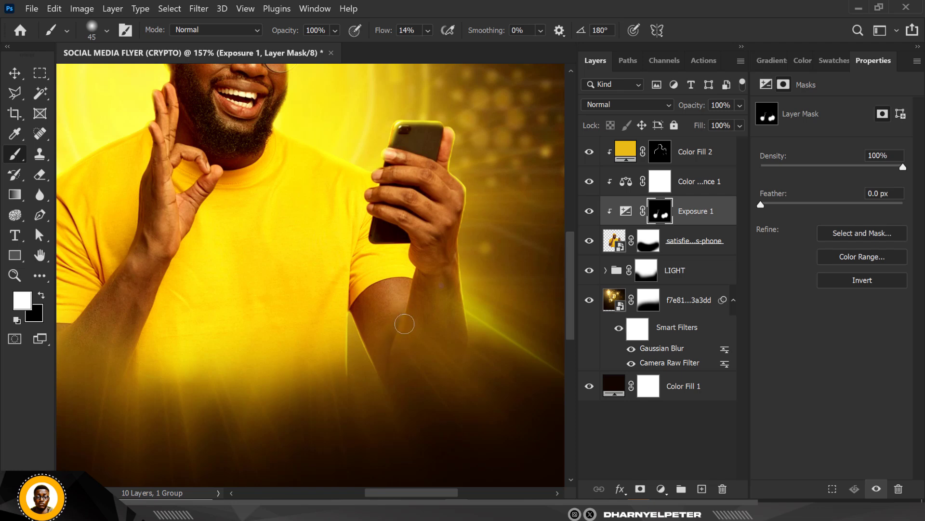
scroll(366, 280, "down", 4)
scroll(323, 232, "up", 2)
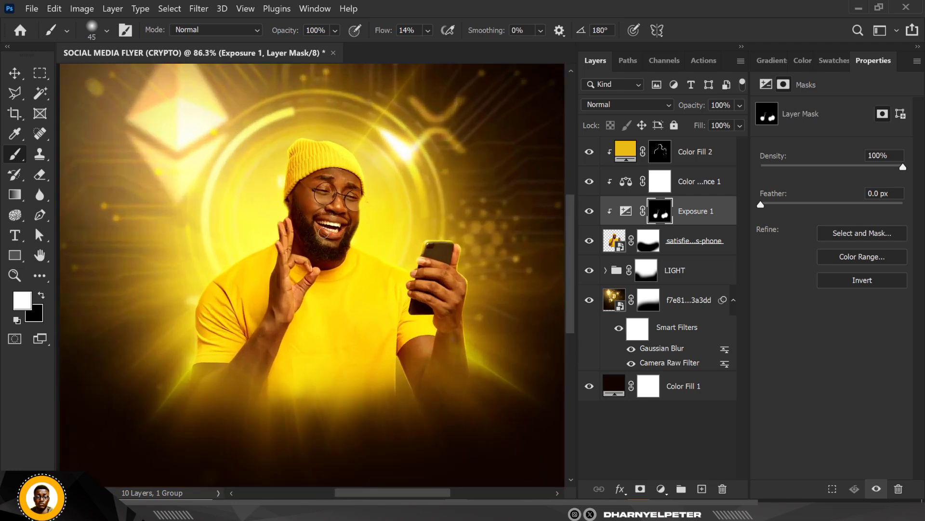
scroll(323, 232, "up", 1)
scroll(453, 337, "up", 3)
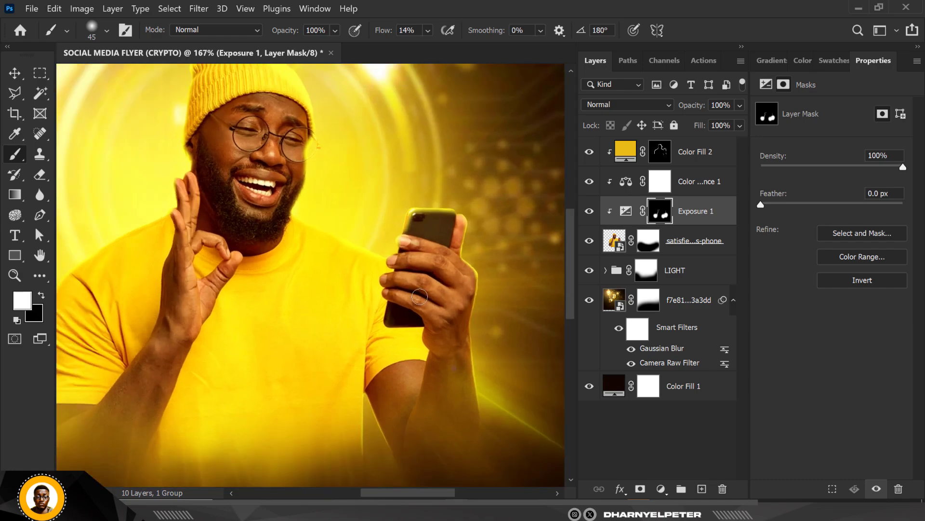
scroll(416, 382, "down", 3)
scroll(408, 388, "up", 2)
scroll(409, 388, "up", 2)
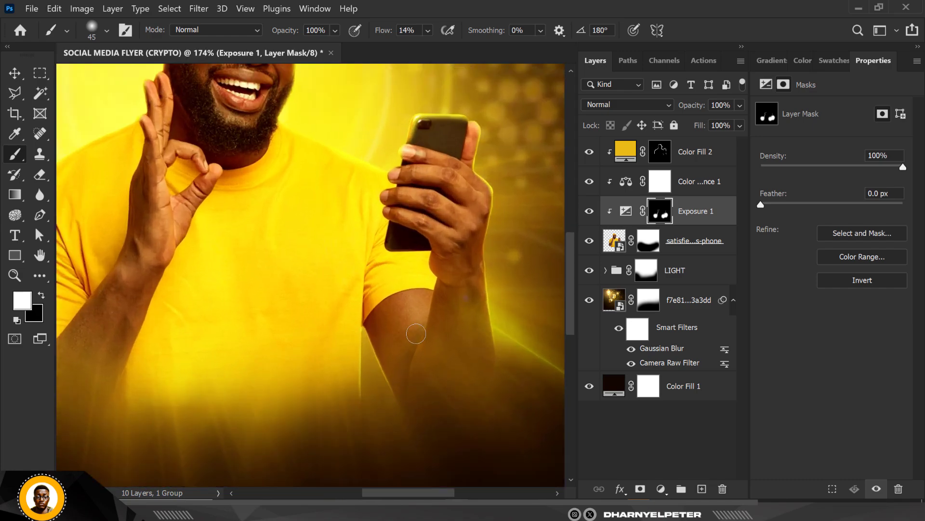
scroll(417, 333, "down", 4)
scroll(376, 249, "up", 1)
scroll(370, 251, "down", 1)
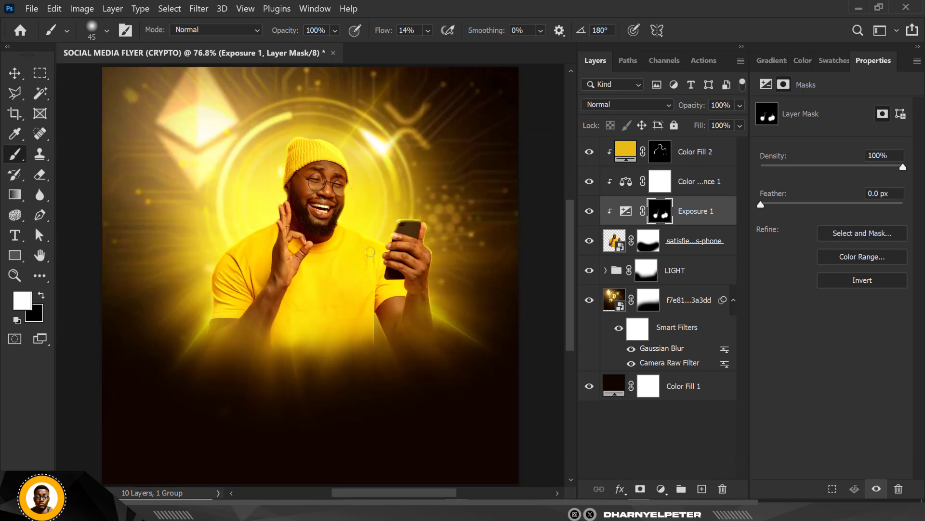
Step: Compare the man's head with the yellow rim-light fill hidden and shown, and select that fill's layer mask
left_click(14, 73)
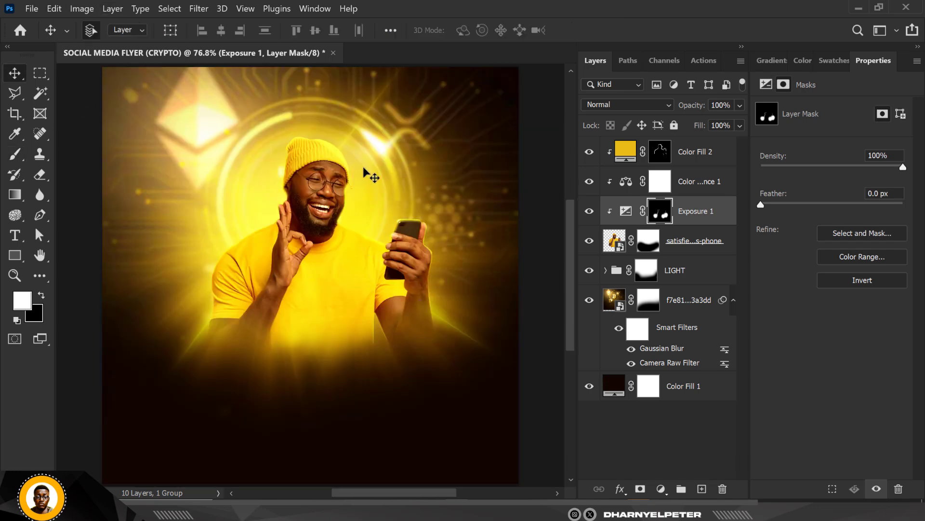
scroll(363, 166, "up", 2)
scroll(306, 158, "up", 2)
left_click(320, 140)
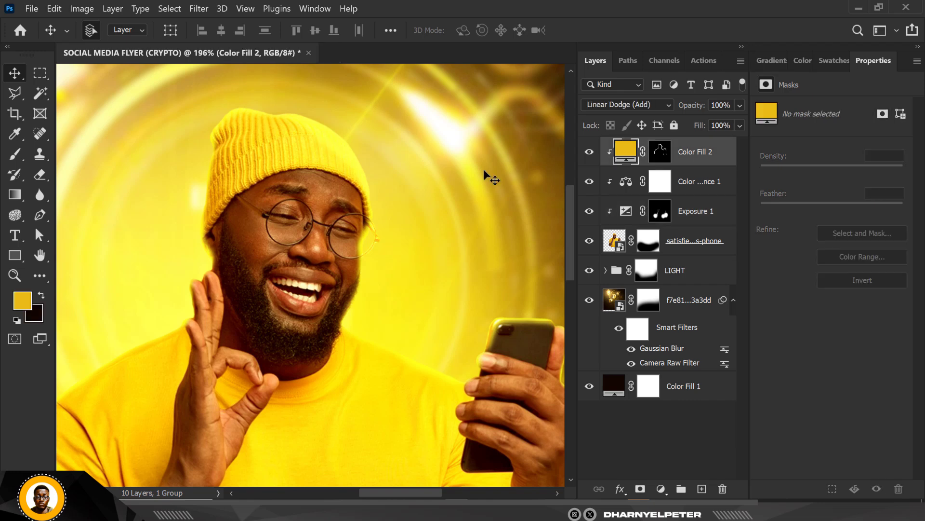
left_click(589, 152)
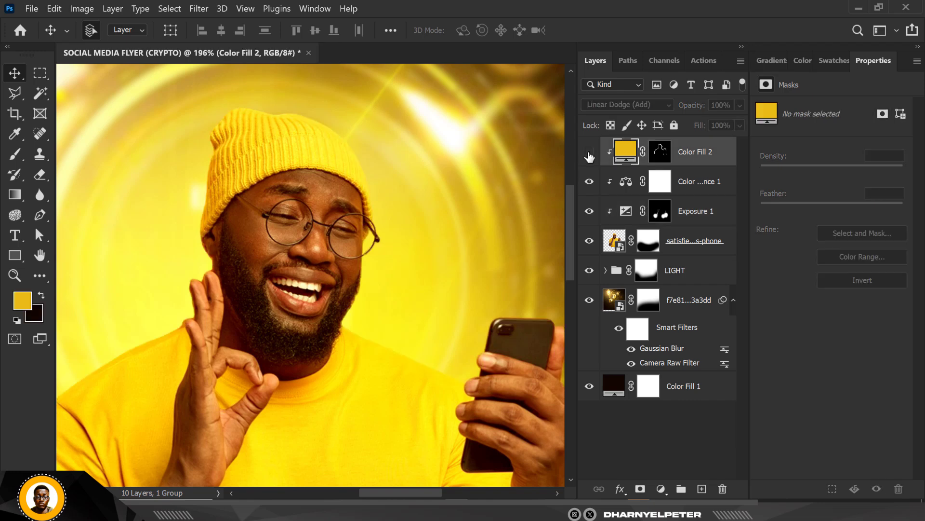
left_click(589, 153)
left_click(660, 151)
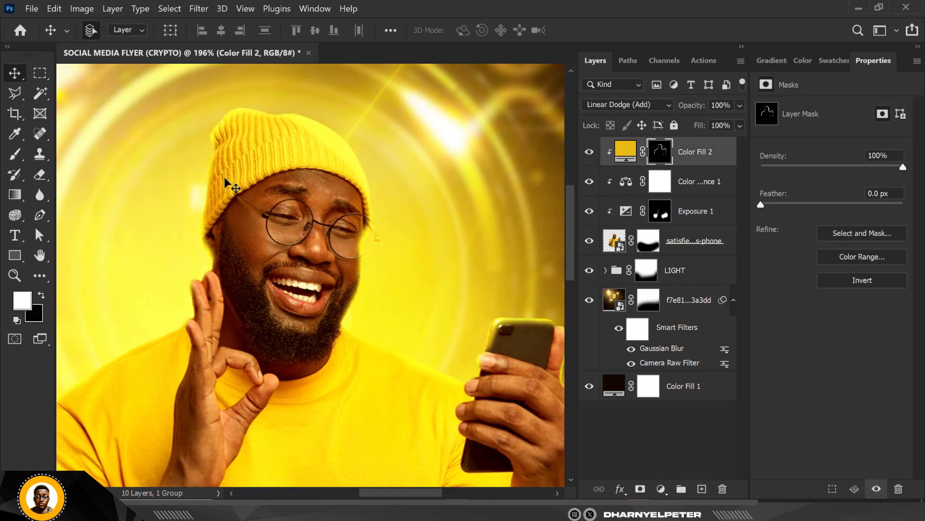
scroll(313, 166, "down", 1)
scroll(313, 166, "down", 2)
scroll(313, 166, "up", 1)
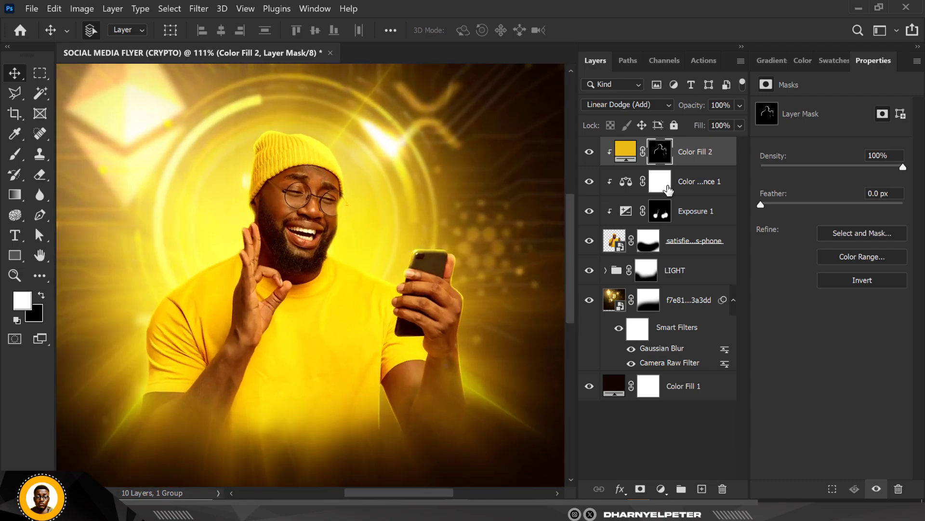
Step: Add a Brightness/Contrast adjustment layer above the rim-light fill and clip it to the man
left_click(667, 492)
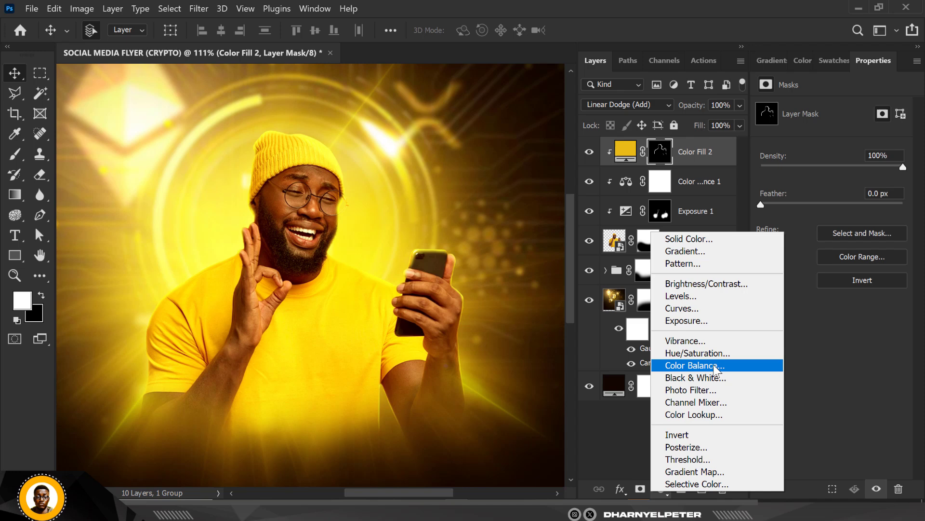
left_click(710, 283)
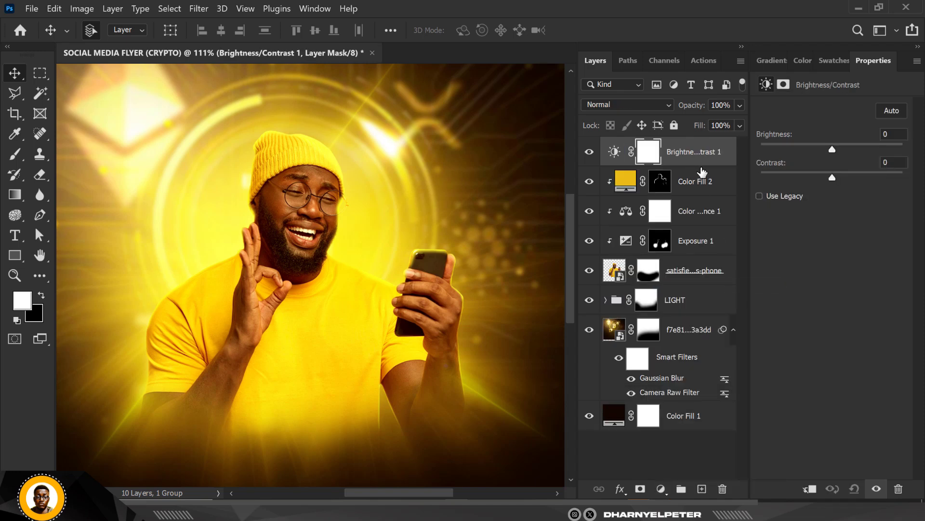
right_click(708, 152)
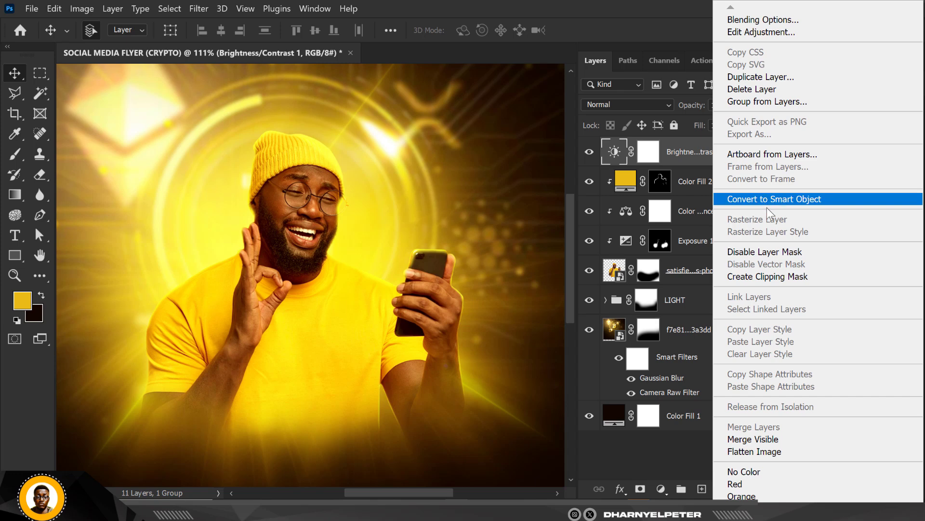
left_click(768, 275)
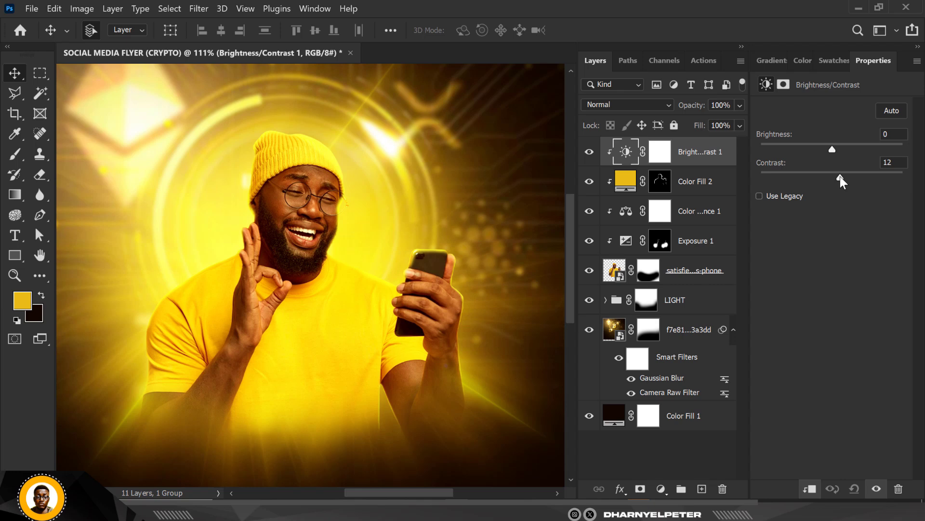
Step: Set the adjustment's contrast to 27 and compare the man with it hidden and shown
left_click_drag(844, 176, 851, 176)
left_click(589, 157)
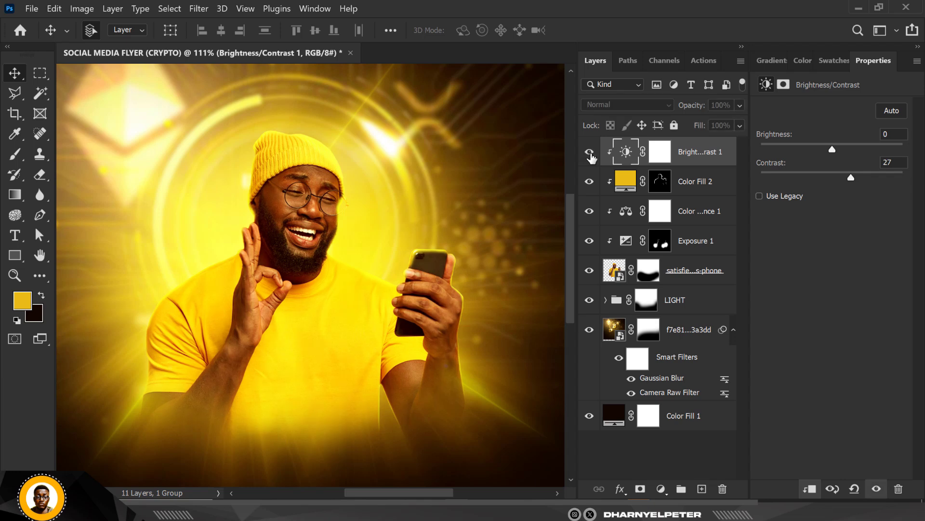
scroll(404, 187, "down", 3)
scroll(404, 190, "up", 1)
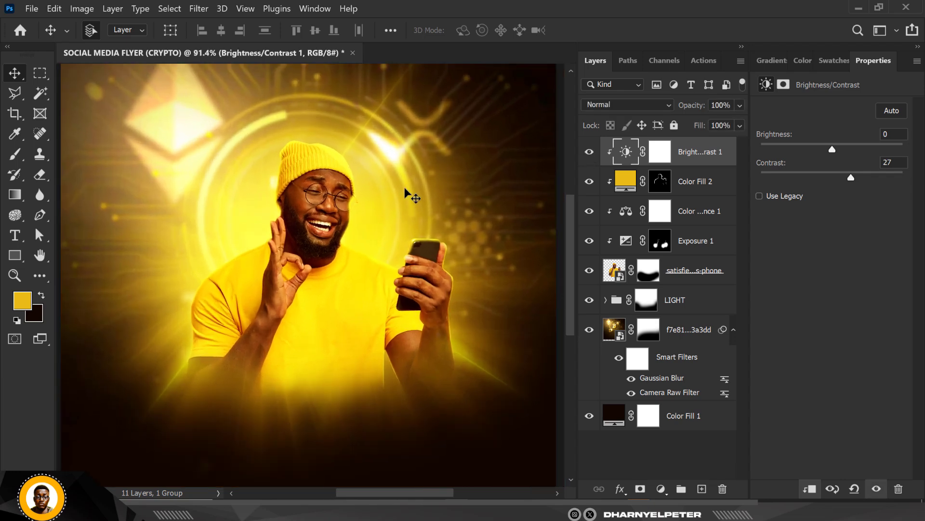
Step: Lower the opacity of the Brightness/Contrast adjustment layer clipped to the man to 53%
scroll(404, 187, "down", 1)
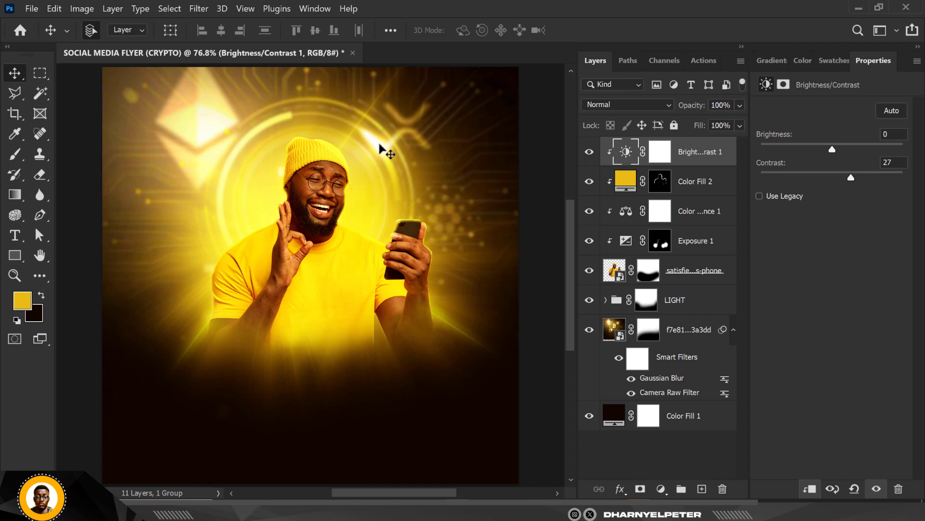
scroll(379, 144, "down", 1)
scroll(423, 174, "down", 1)
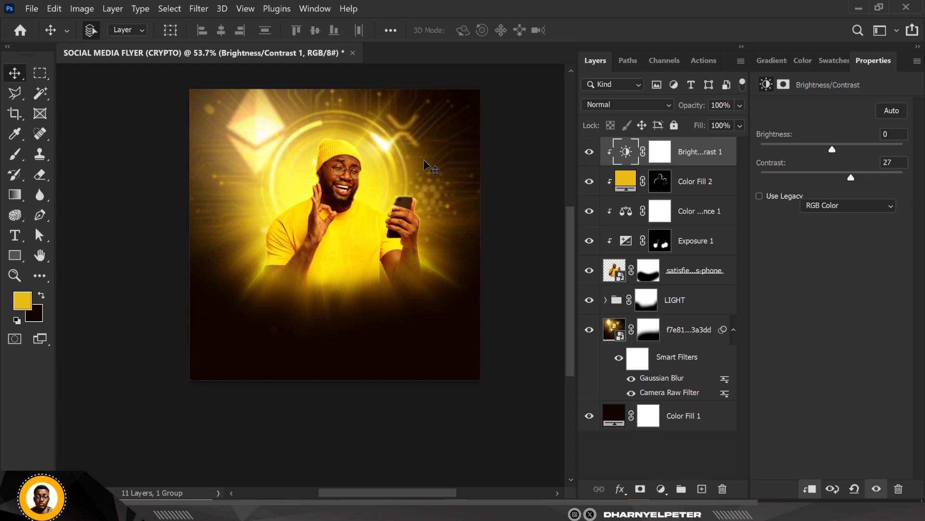
scroll(423, 167, "up", 1)
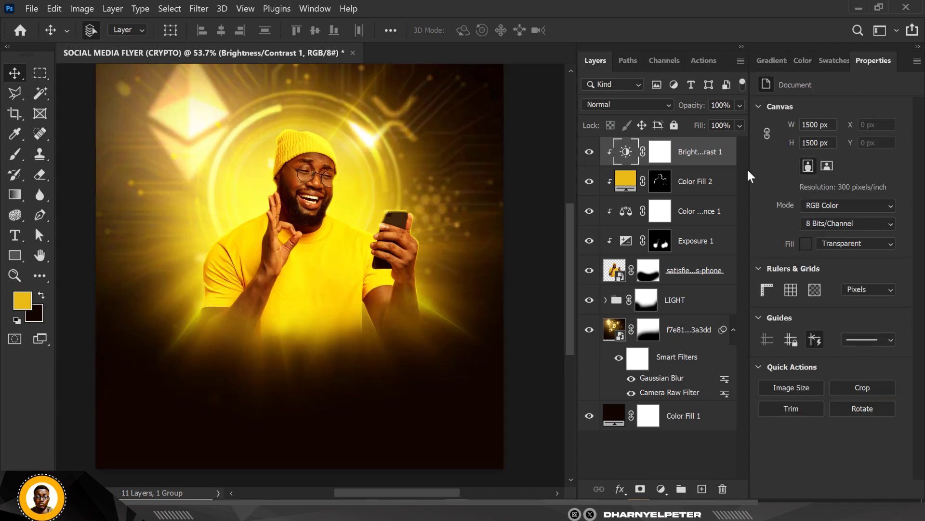
left_click(710, 162)
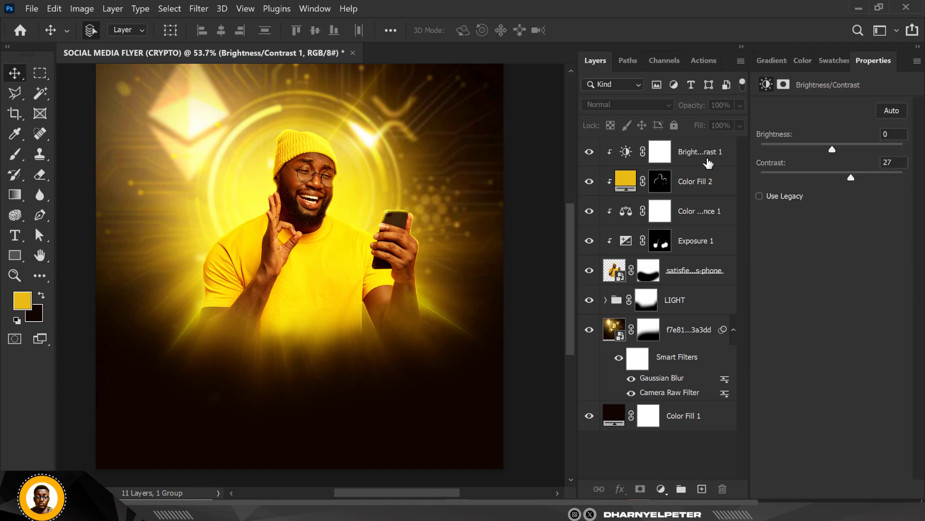
left_click(703, 162)
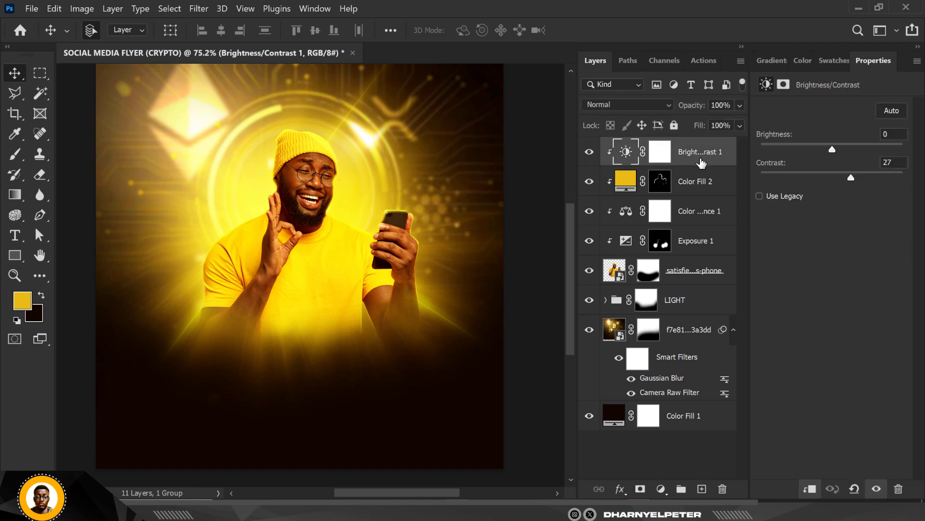
left_click(739, 105)
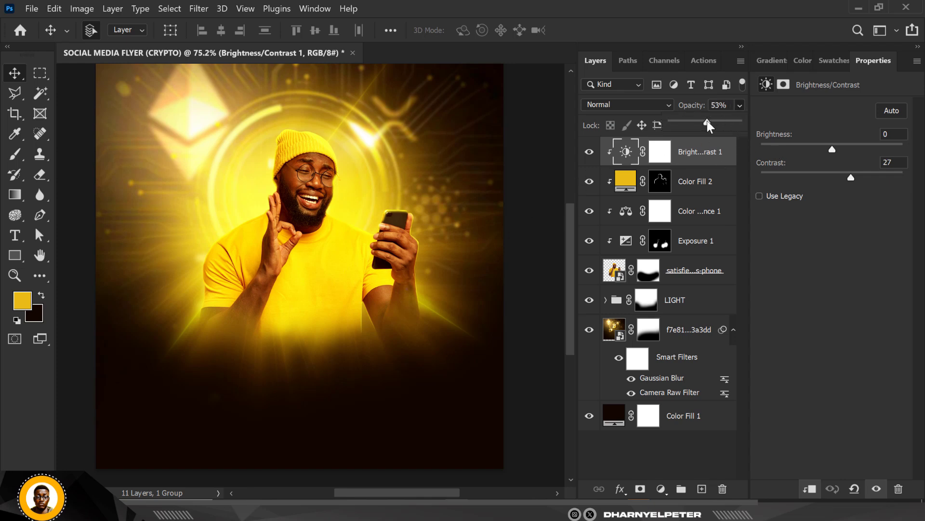
Step: Group the man's layer with all its clipped adjustment layers and name the group IMAGE
left_click(698, 283)
left_click(698, 283)
left_click(702, 154, "shift")
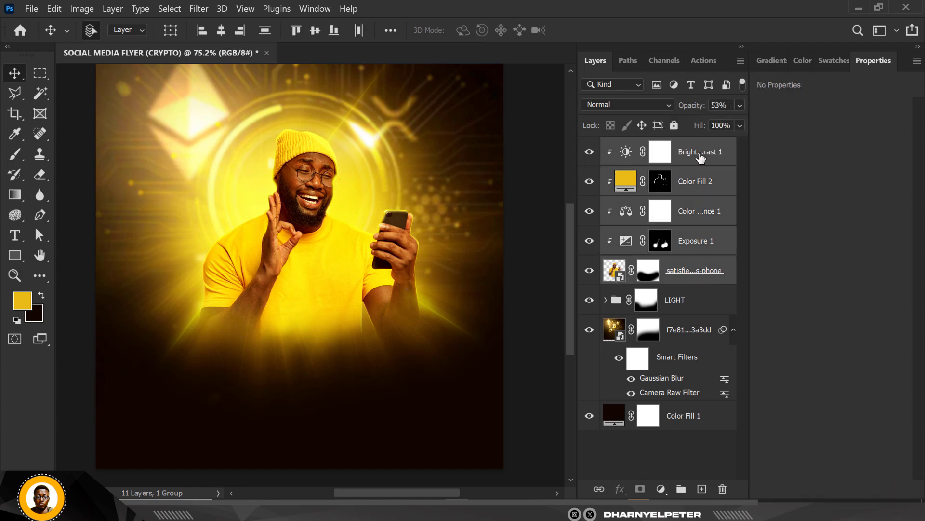
key("ctrl+g")
double_click(644, 145)
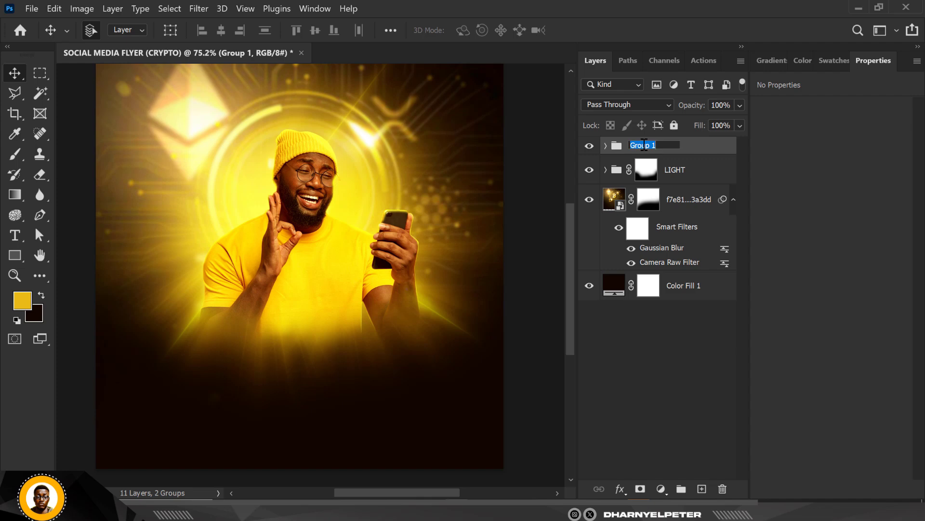
type("IMAGE")
key("Return")
Step: Place the 10433138-transformed coin image from the RESOURCE FILES folder, scaled to 9.04%, on the flyer to the left of the man's head
scroll(395, 219, "down", 2)
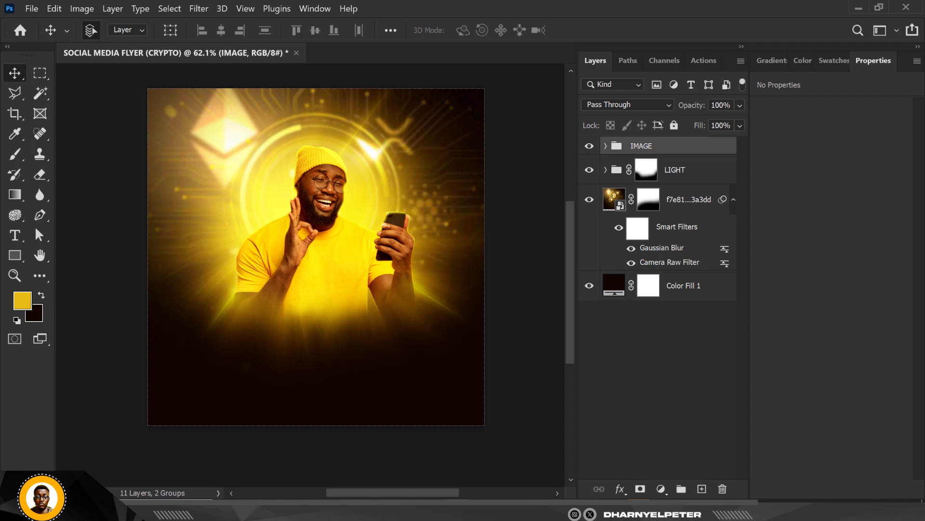
key("alt+Tab")
left_click(176, 108)
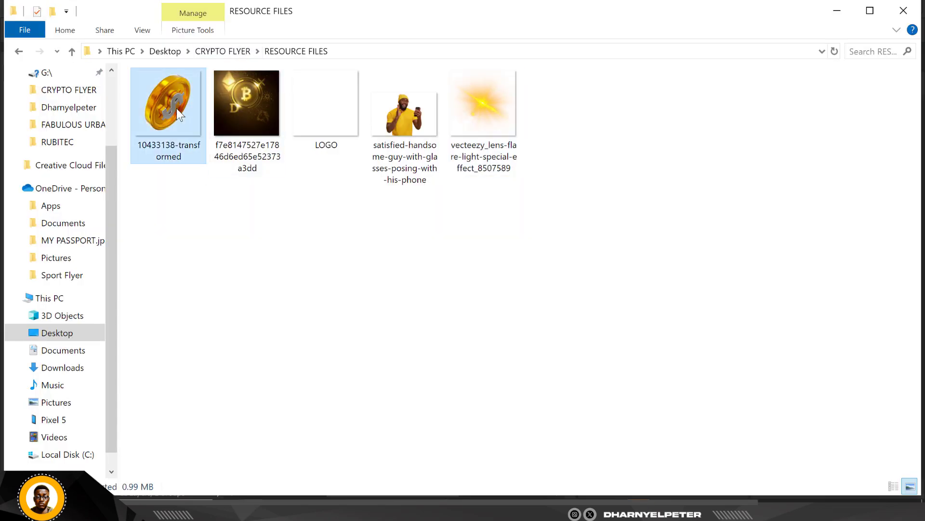
left_click_drag(173, 111, 244, 191)
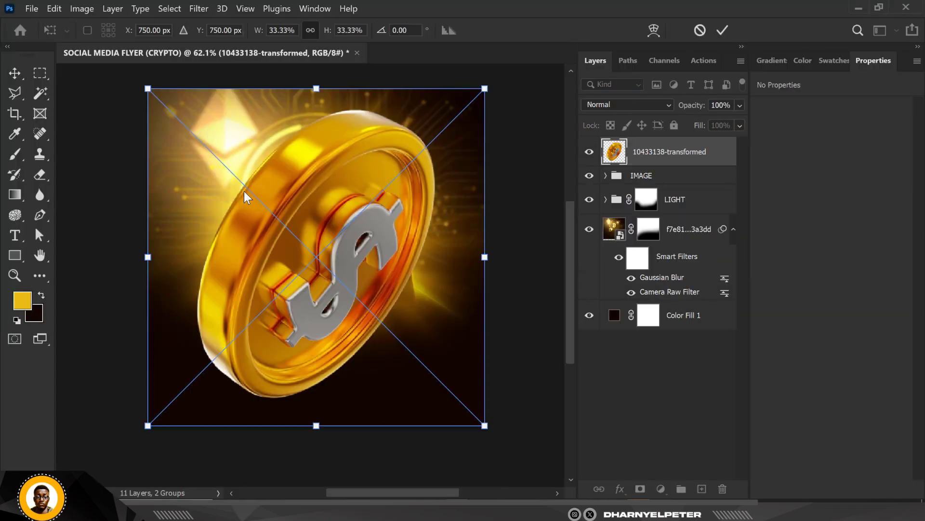
left_click_drag(485, 427, 368, 309)
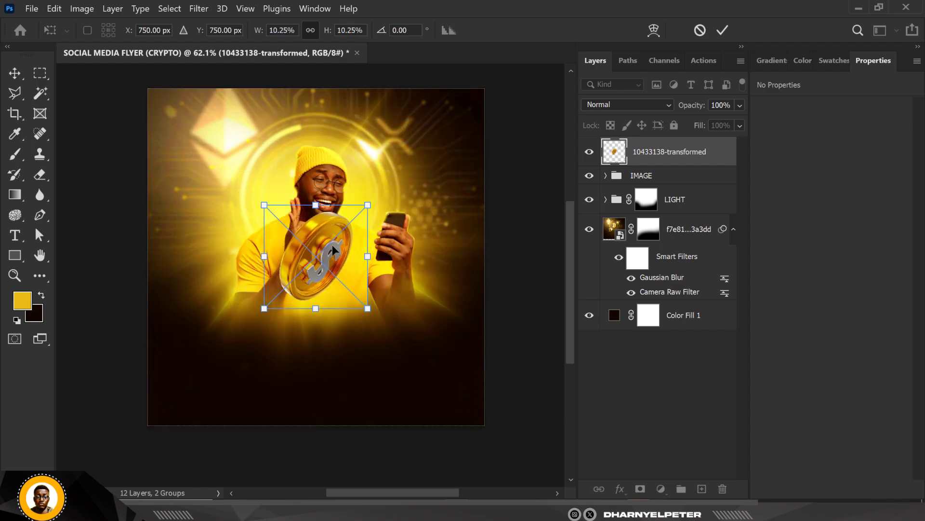
left_click_drag(332, 244, 217, 175)
left_click_drag(251, 242, 224, 209)
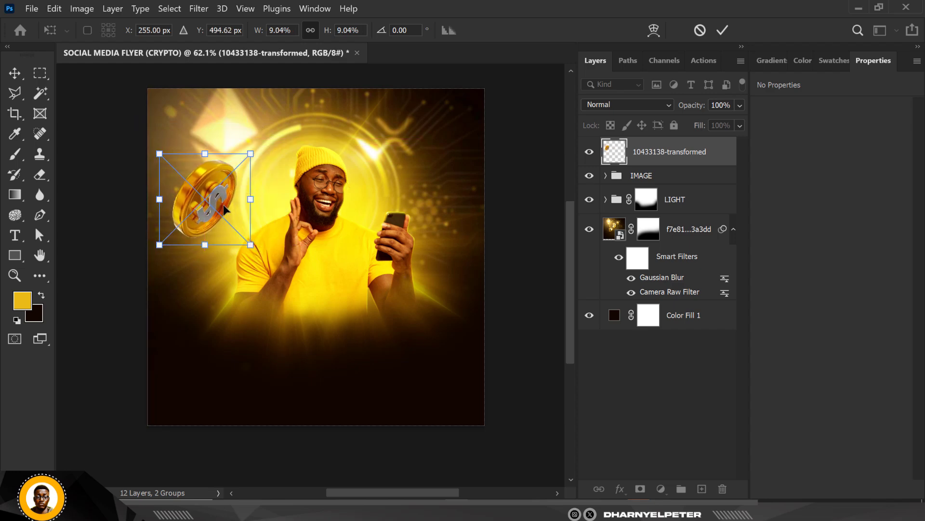
key("Return")
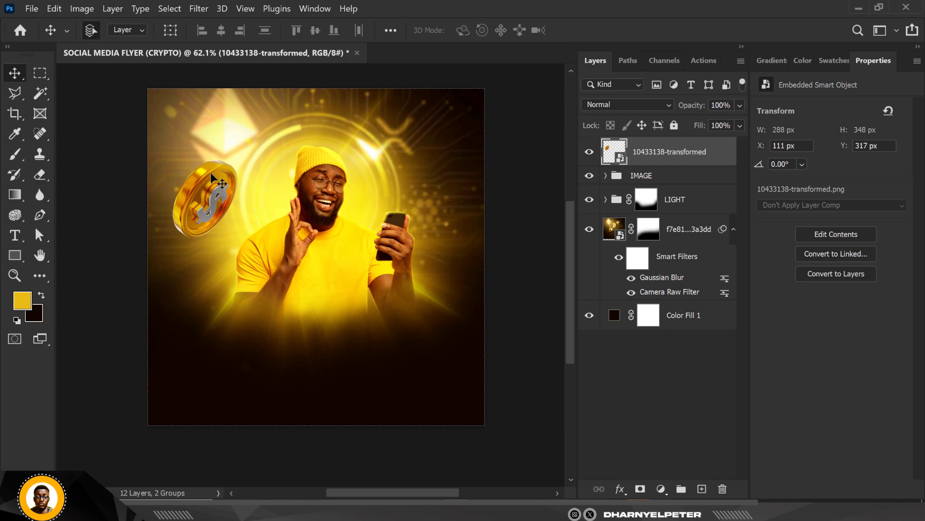
Step: Rotate the dollar coin beside the man's head to about -54.81°
key("ctrl+t")
left_click_drag(272, 254, 306, 204)
key("Return")
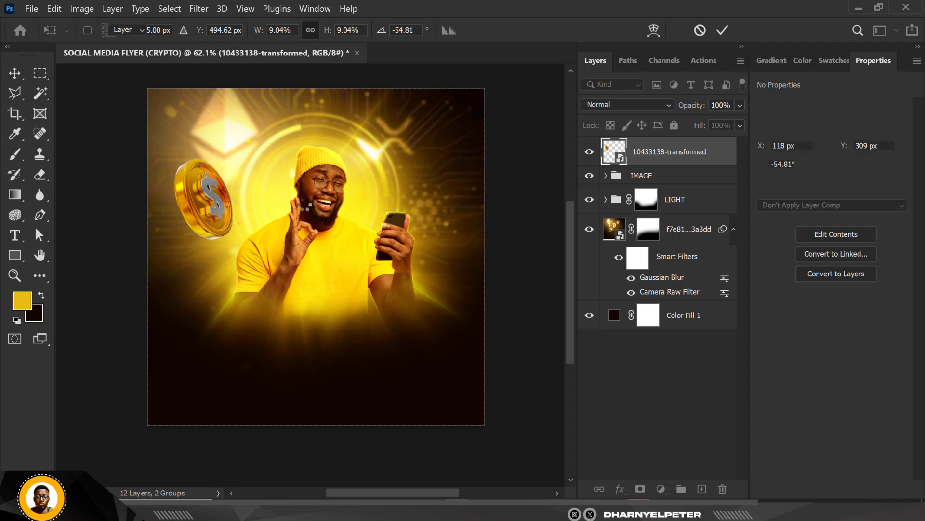
Step: Apply a Motion Blur filter to the coin with an angle of -46° and a distance of 21 pixels
left_click(191, 13)
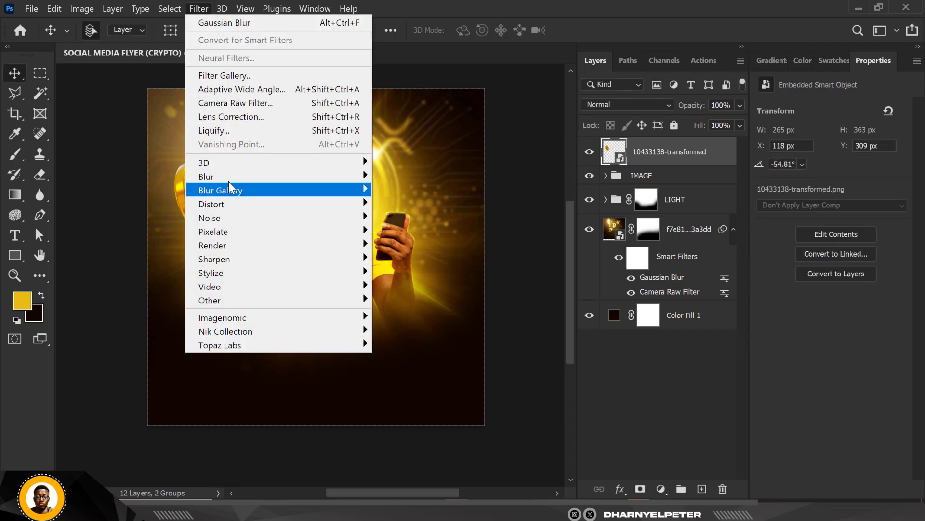
mouse_move(228, 177)
left_click(419, 260)
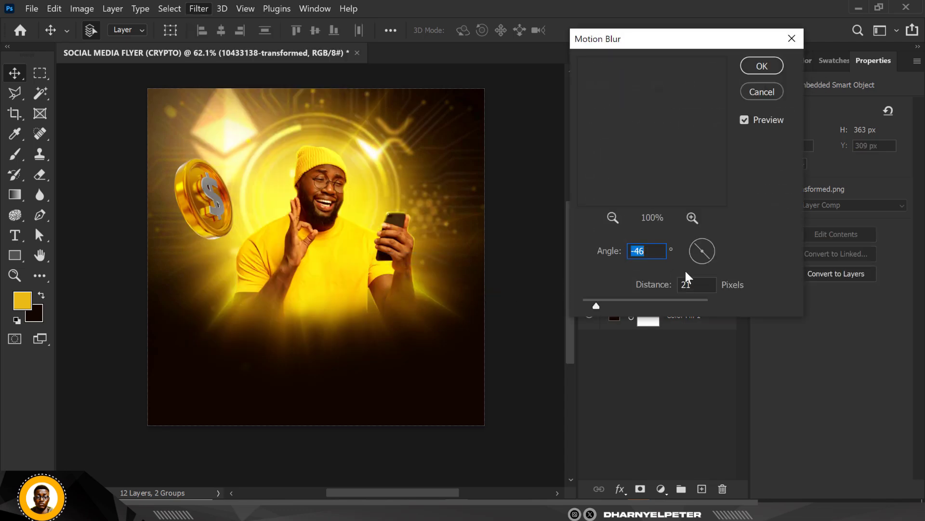
left_click(762, 66)
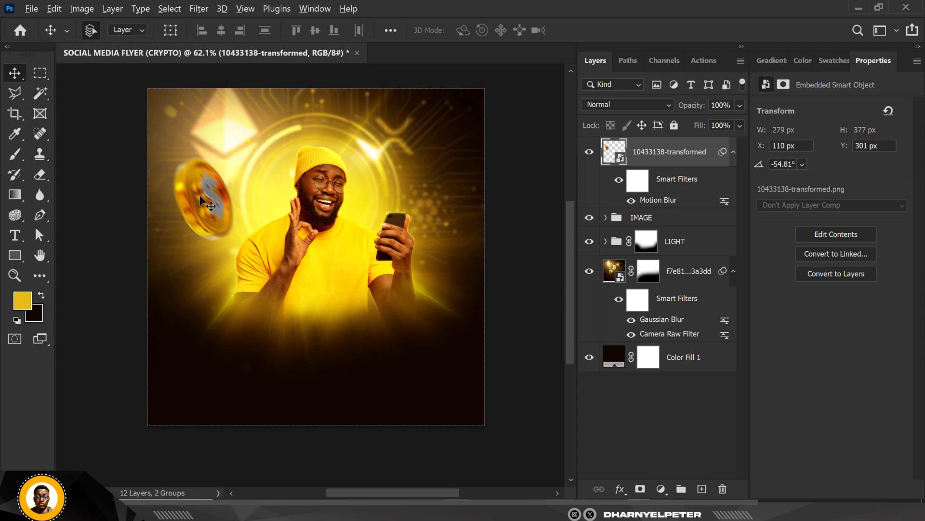
Step: Duplicate the blurred coin, move the copy to the upper right of the man and flip it horizontally
key("ctrl+j")
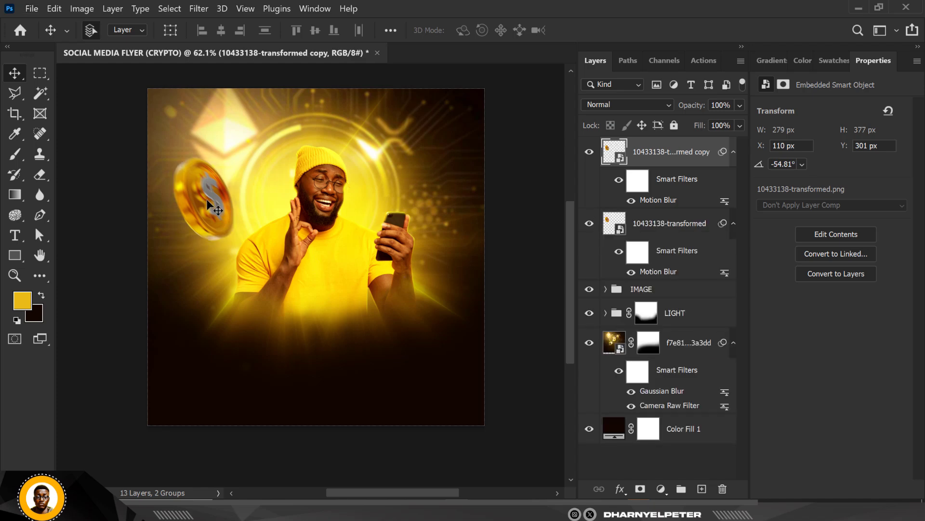
key("ctrl+t")
left_click_drag(202, 204, 438, 167)
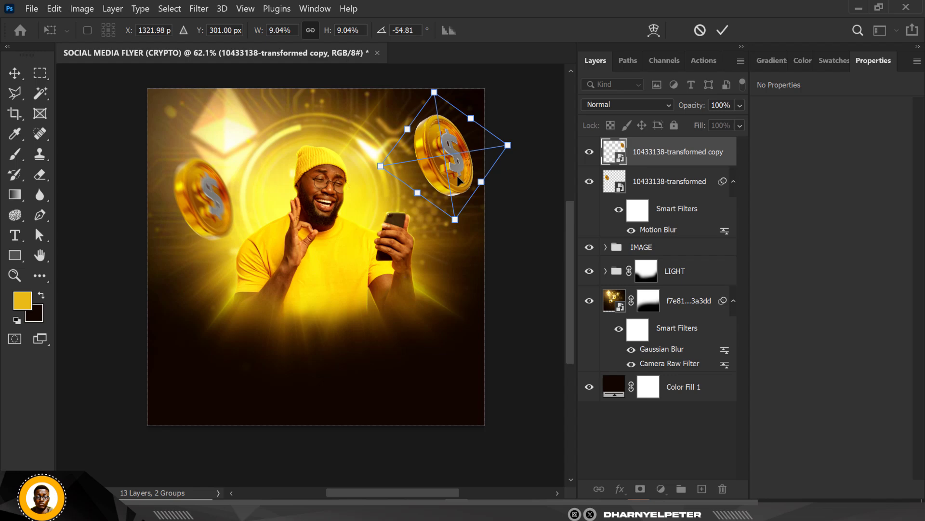
right_click(457, 175)
left_click(517, 437)
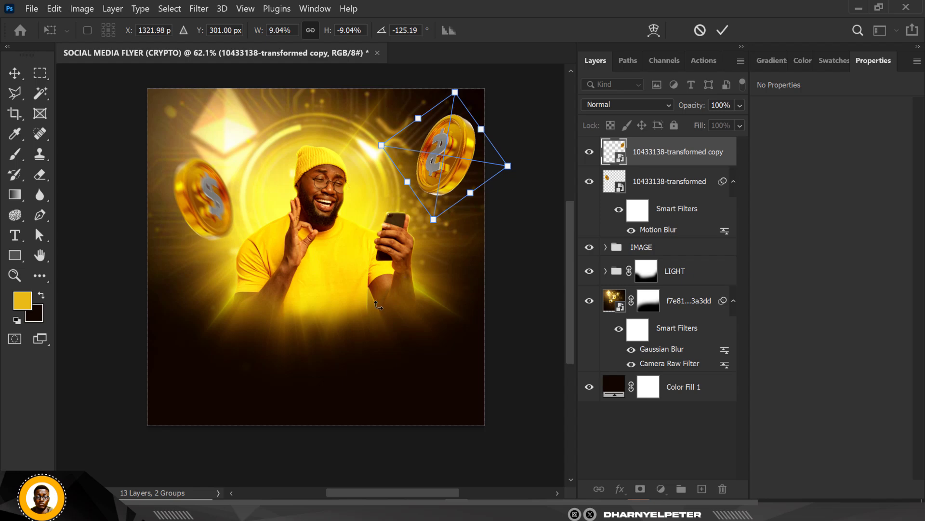
Step: Enlarge the flipped coin to about 17.17% and move it partly off the canvas at the flyer's top-right corner
scroll(331, 280, "down", 2)
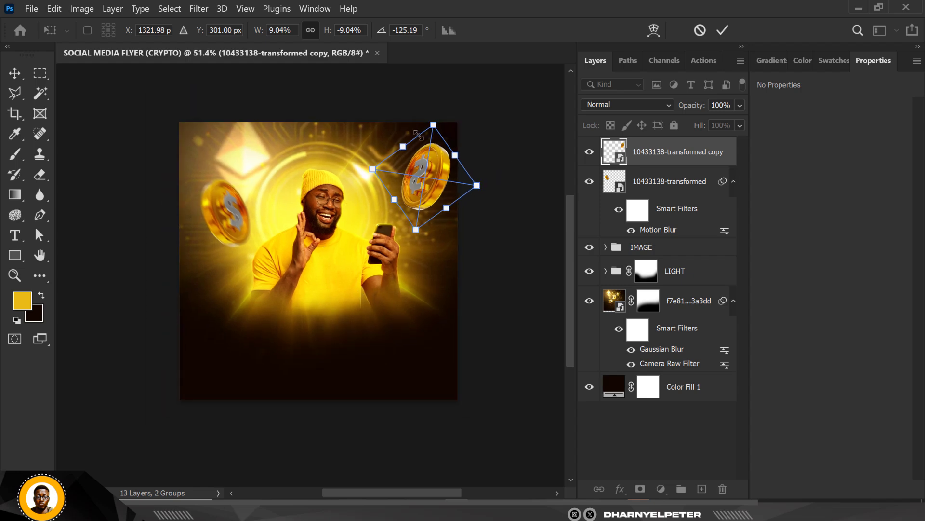
left_click_drag(433, 124, 440, 78)
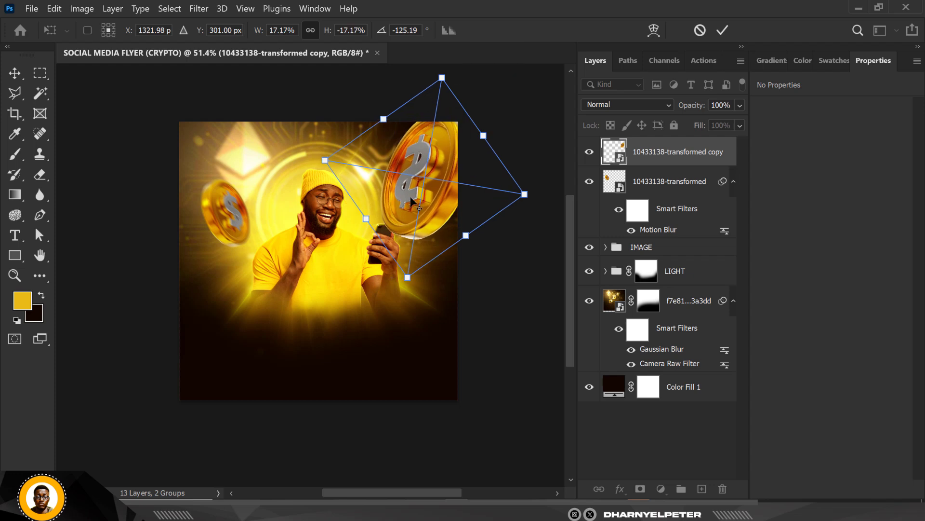
left_click_drag(409, 196, 428, 157)
key("Return")
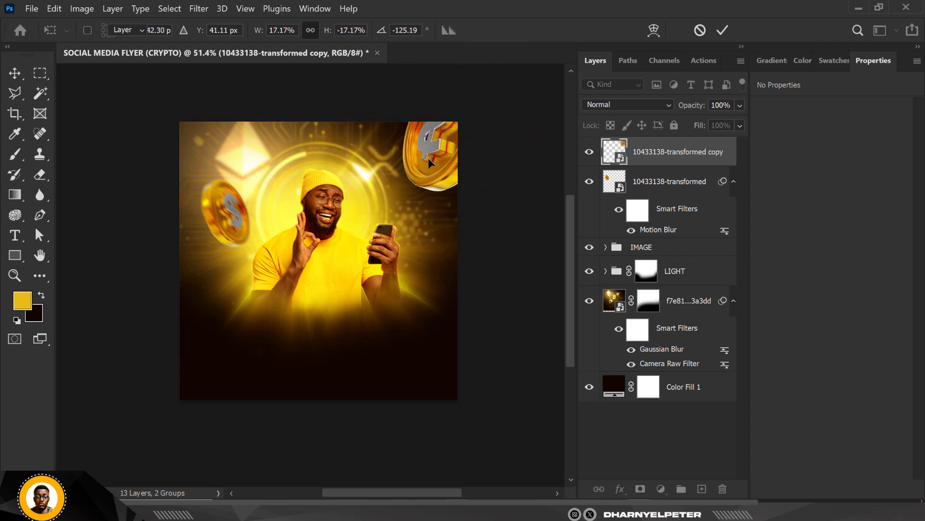
Step: Duplicate the large top-right coin down to the flyer's lower-right edge and flip the copy horizontally
scroll(433, 149, "up", 2)
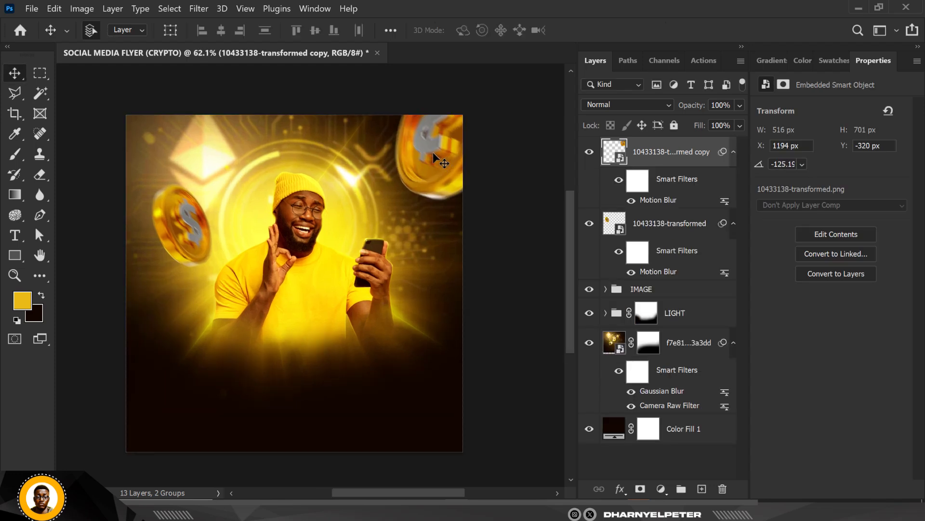
scroll(404, 151, "down", 1)
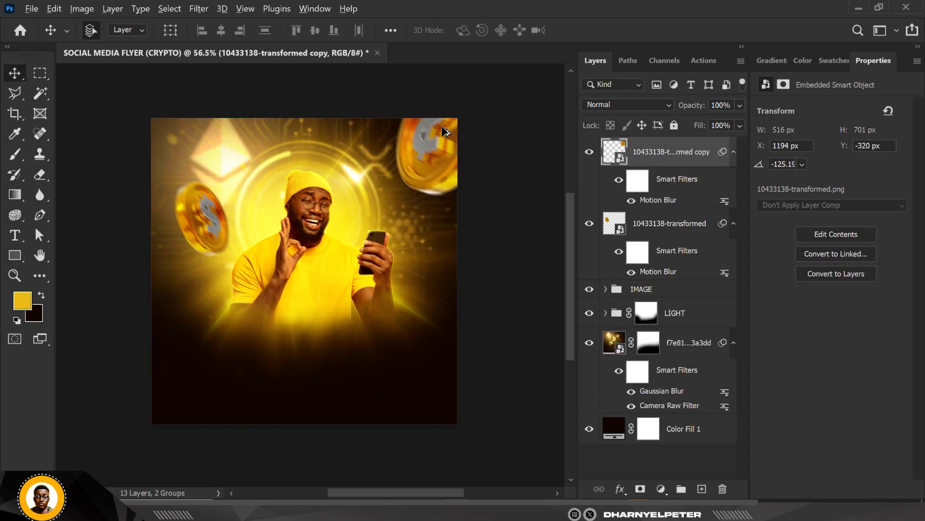
left_click_drag(447, 131, 443, 352)
key("ctrl+t")
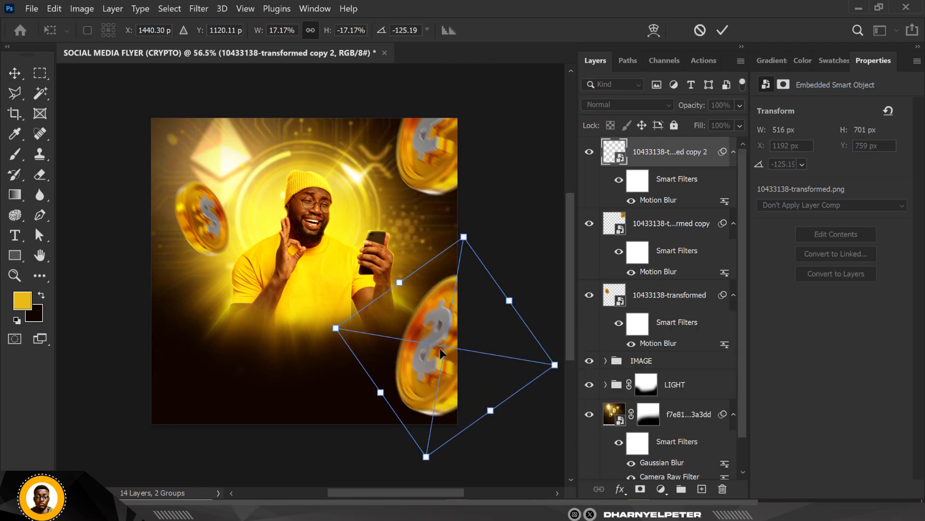
right_click(433, 364)
left_click(462, 345)
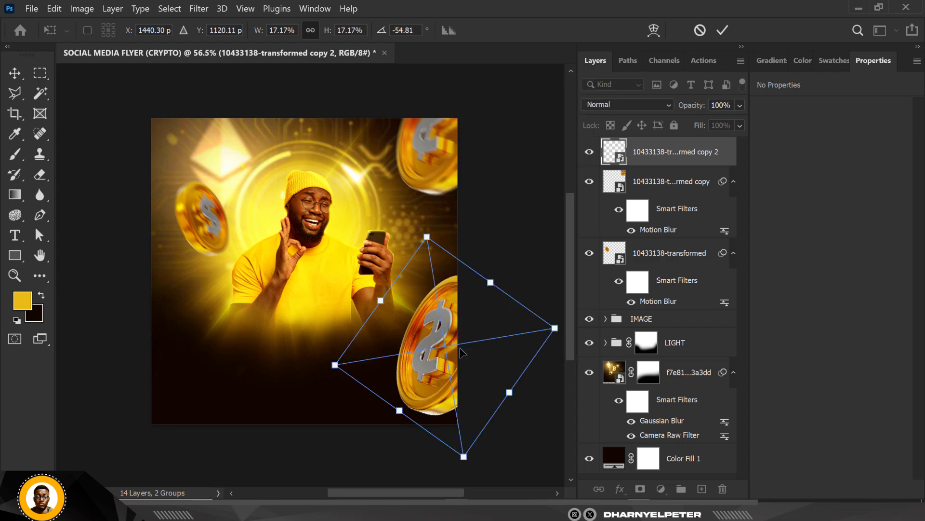
Step: Rotate the lower-right coin to about -78.32° and shift it further off the canvas edge
left_click_drag(436, 362, 460, 384)
left_click_drag(548, 313, 437, 336)
left_click_drag(551, 247, 495, 400)
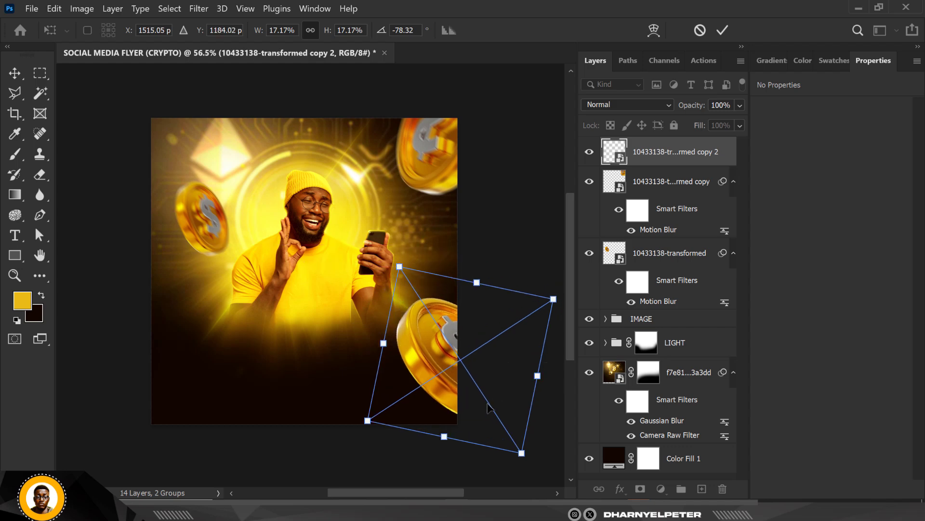
key("Return")
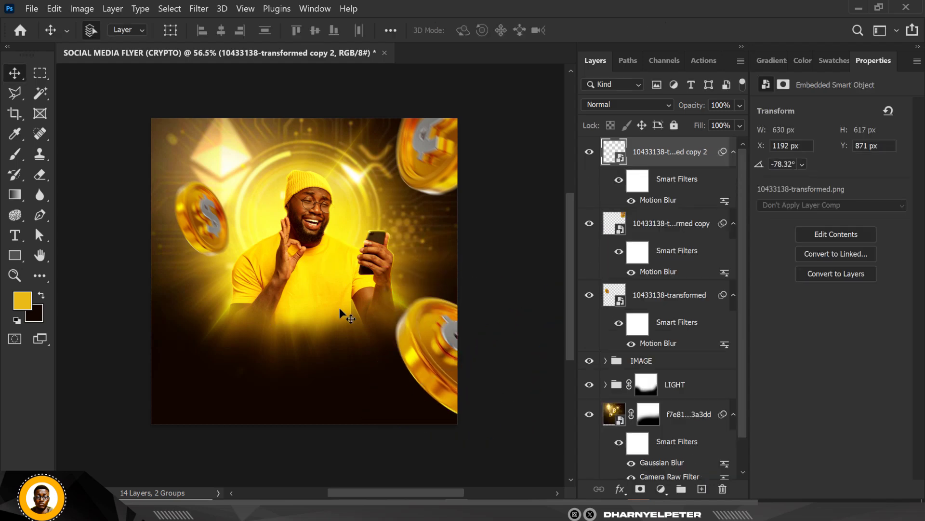
Step: Increase the lower-right coin's Motion Blur distance to 96 pixels and move the coin slightly up and outward
double_click(659, 200)
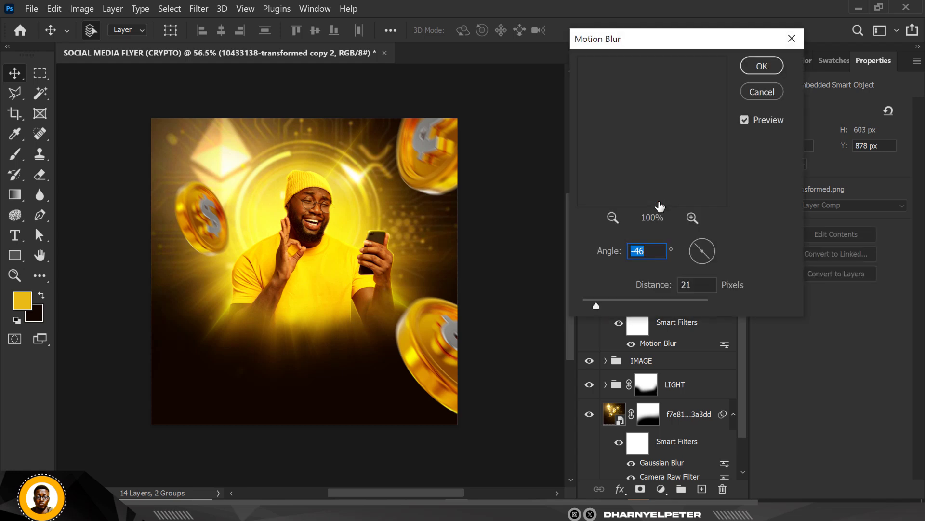
left_click(609, 300)
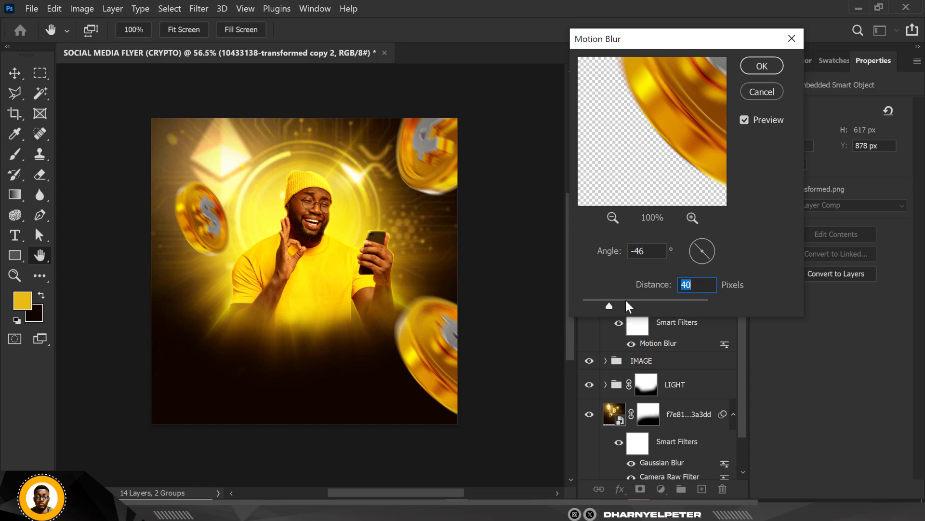
left_click(626, 300)
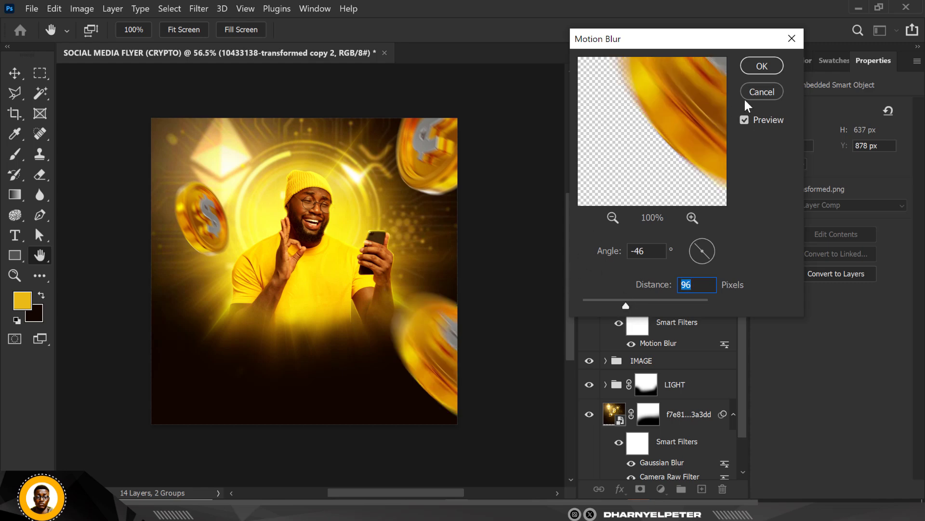
left_click(761, 65)
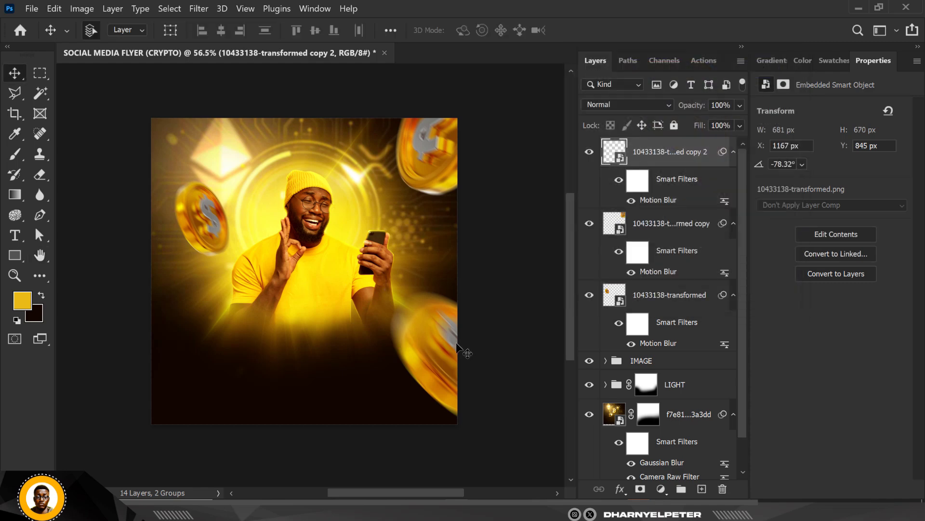
left_click_drag(430, 364, 443, 359)
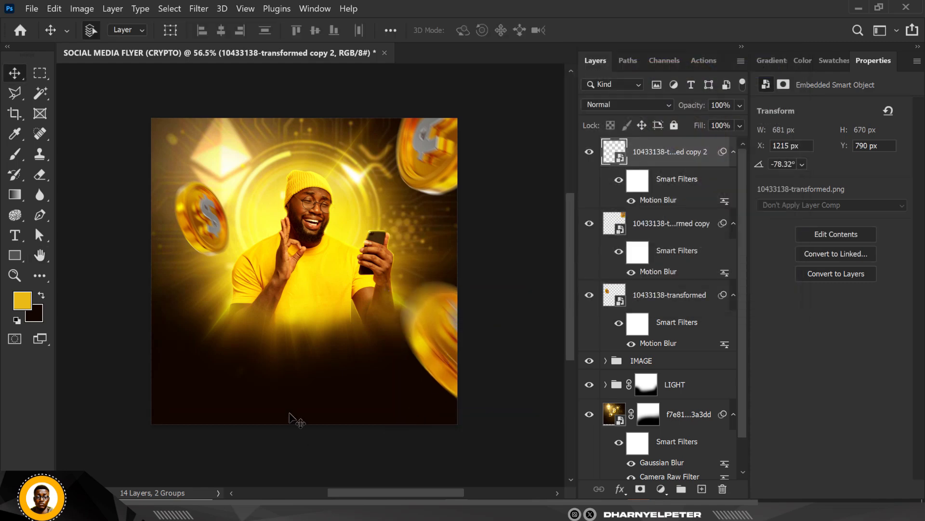
Step: Group the three motion-blurred coin layers and name the group BITCOIN
scroll(269, 321, "up", 2)
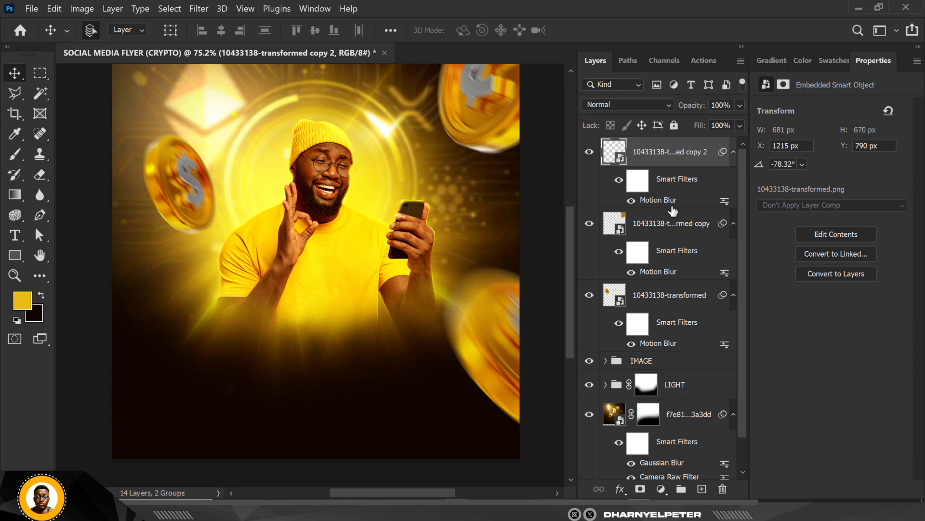
left_click(662, 305, "shift")
key("ctrl+g")
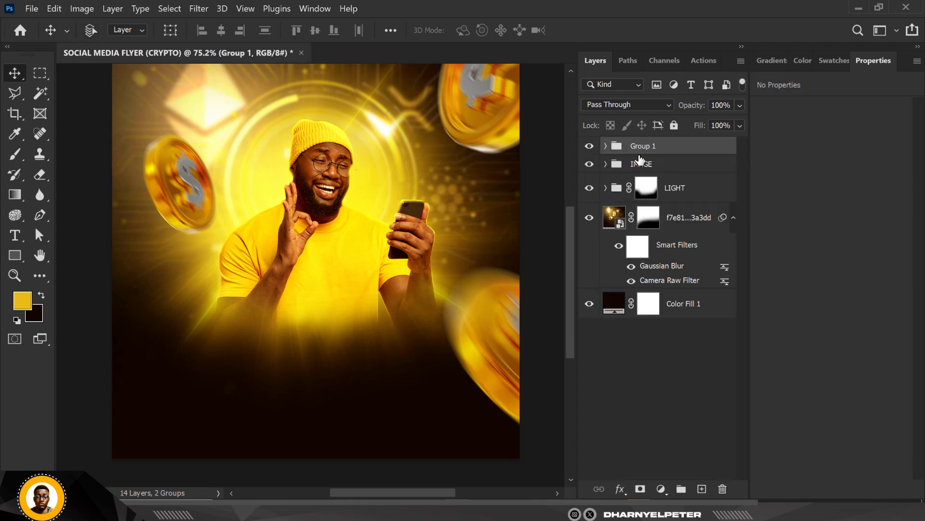
double_click(641, 145)
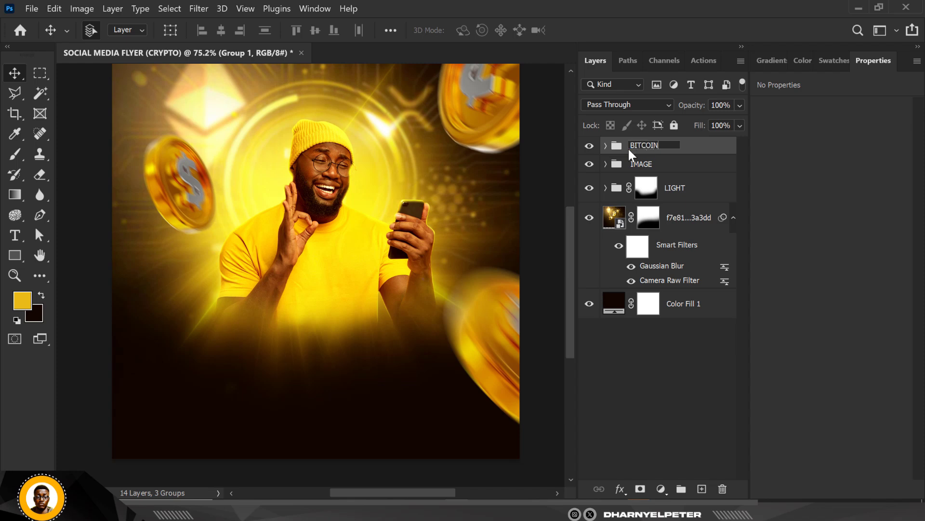
key("Return")
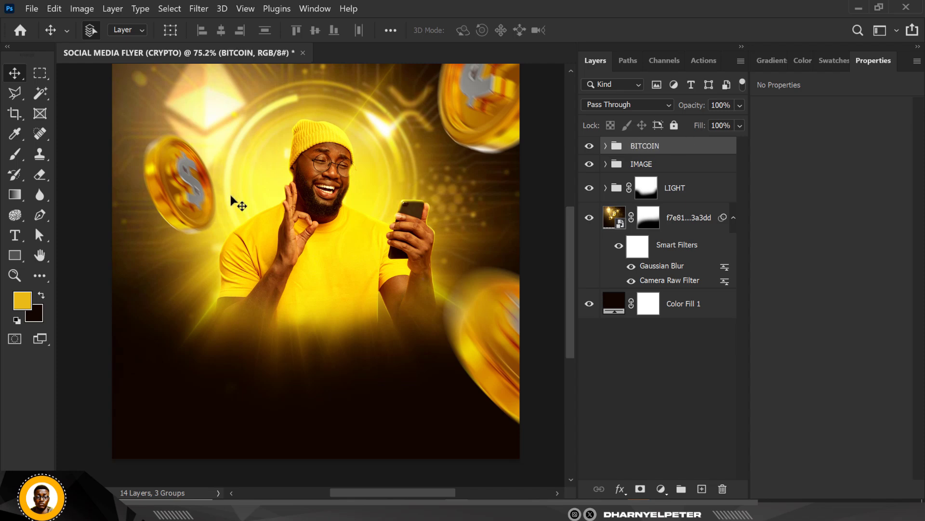
Step: Examine the man, the coins and the background glow up close and across the whole flyer
scroll(316, 200, "up", 1)
scroll(333, 197, "down", 5)
scroll(317, 192, "up", 10)
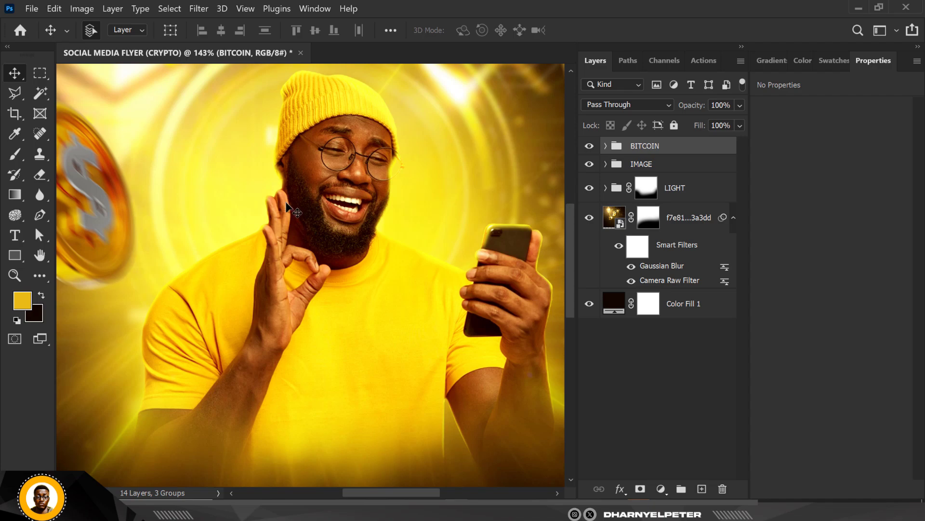
scroll(306, 222, "up", 1)
scroll(309, 227, "down", 4)
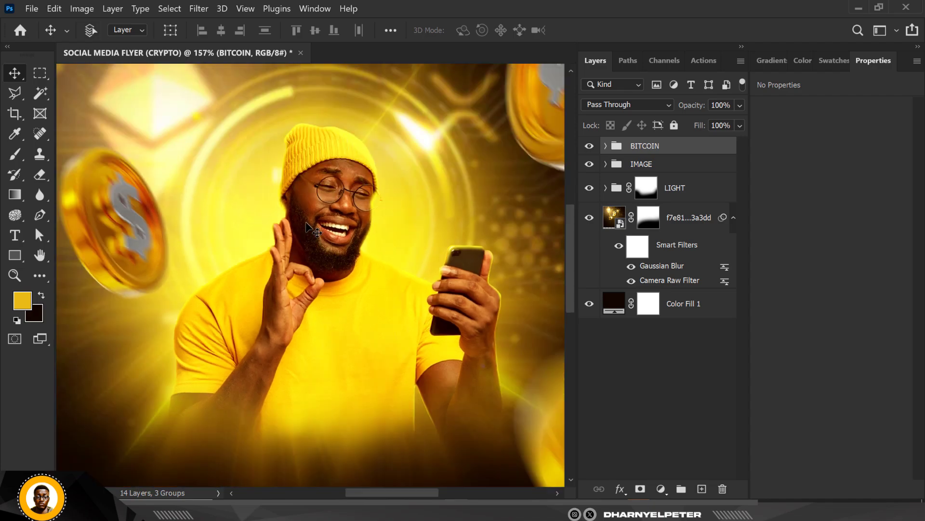
scroll(337, 207, "down", 1)
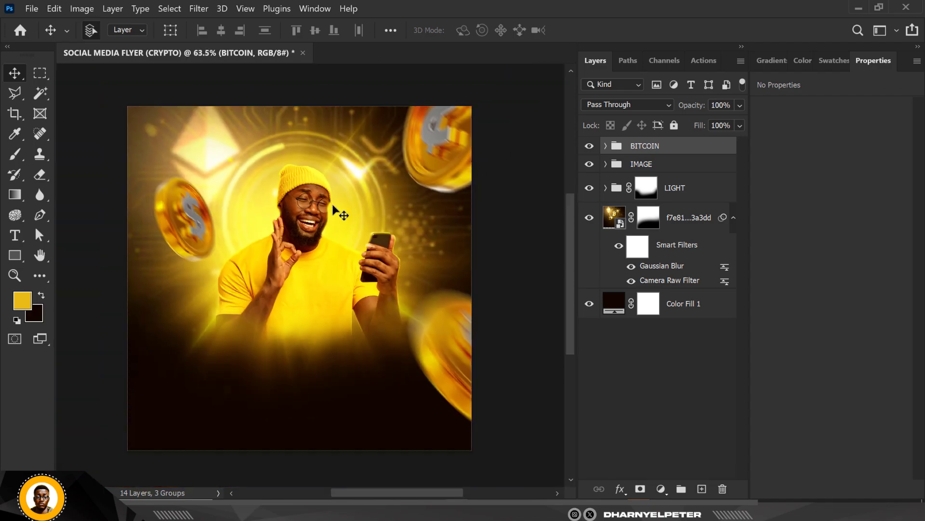
scroll(334, 198, "up", 1)
scroll(381, 193, "down", 1)
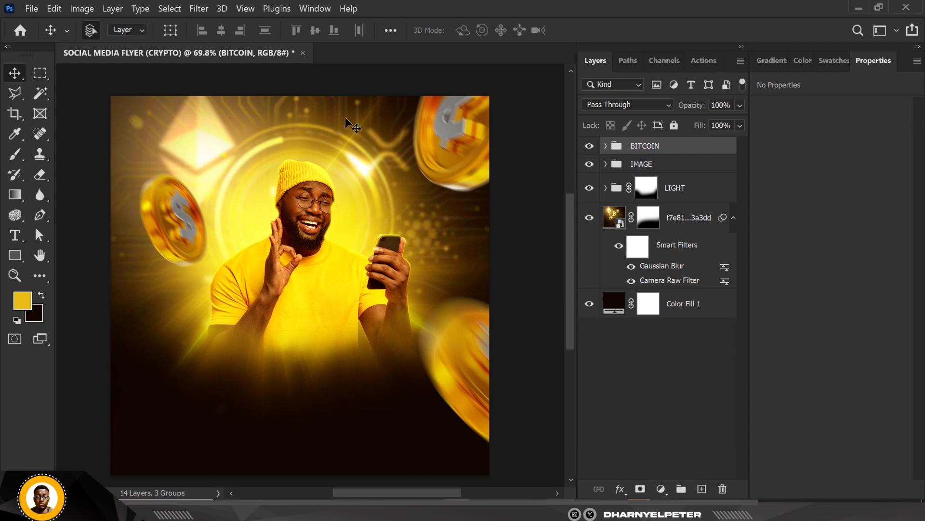
scroll(296, 153, "down", 1)
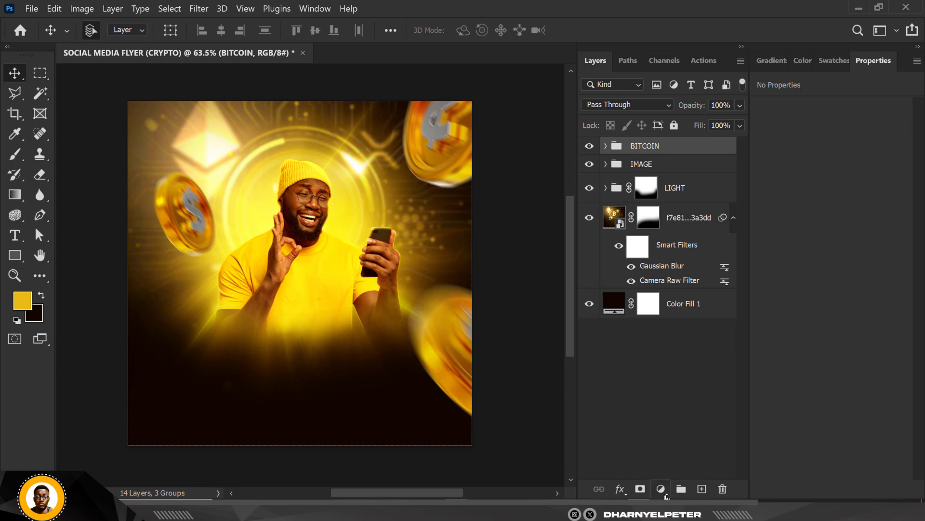
Step: Add a Hue/Saturation adjustment clipped to the BITCOIN group and set its saturation to +100
left_click(666, 494)
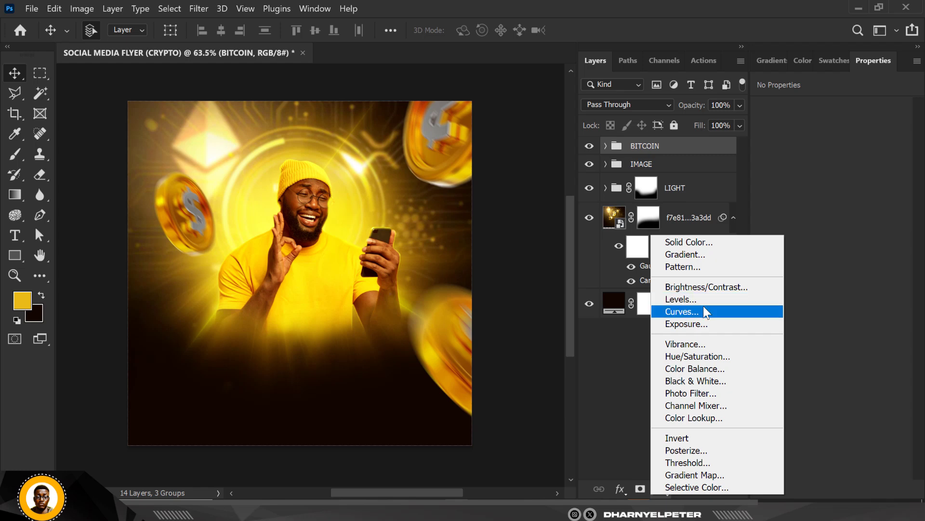
left_click(701, 356)
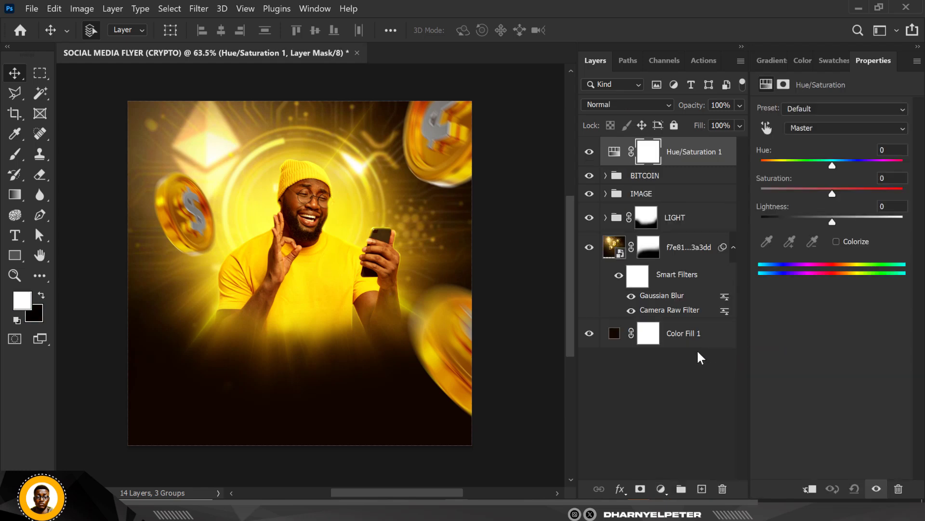
right_click(719, 153)
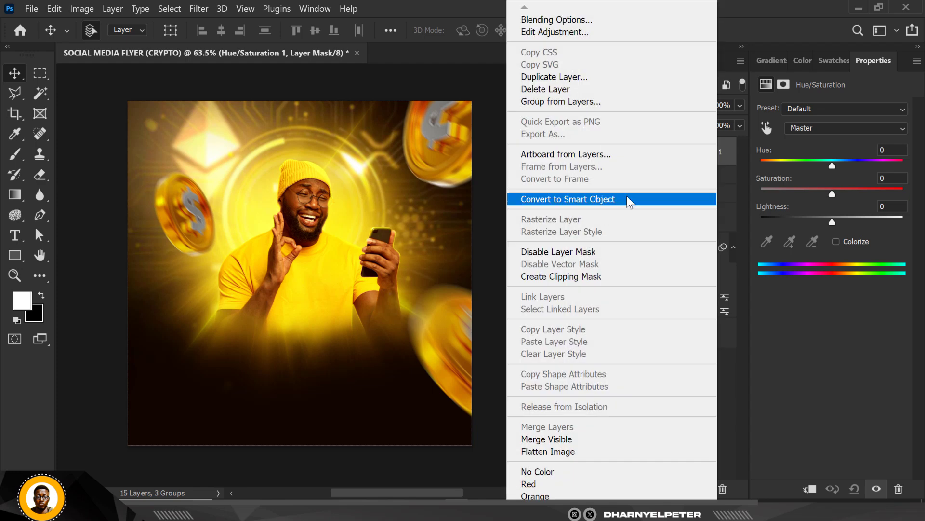
left_click(594, 282)
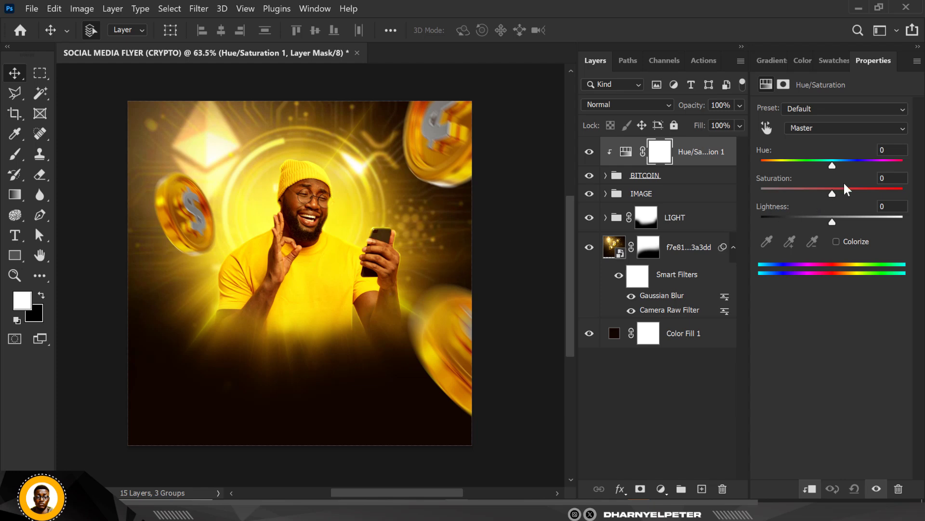
left_click_drag(832, 193, 903, 194)
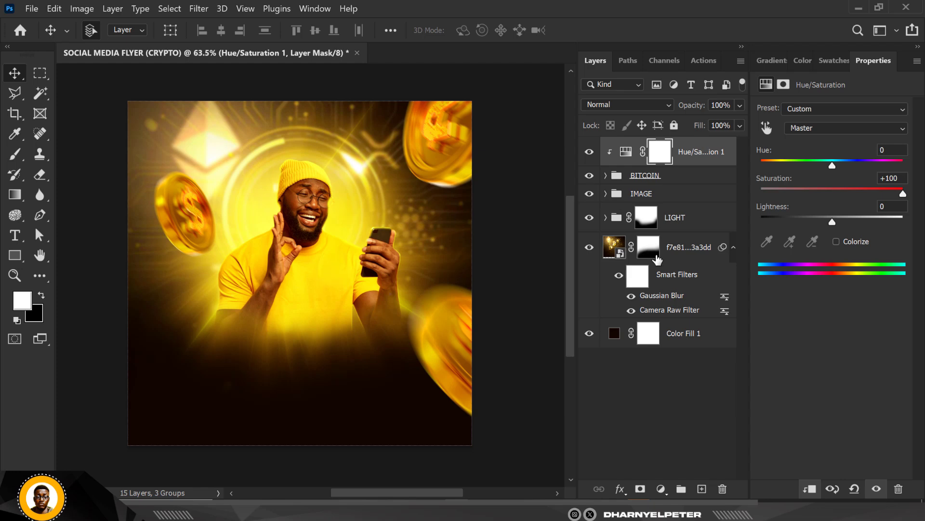
Step: Add a Color Balance adjustment clipped to the BITCOIN group and set its midtones Yellow–Blue value to -42
left_click(662, 492)
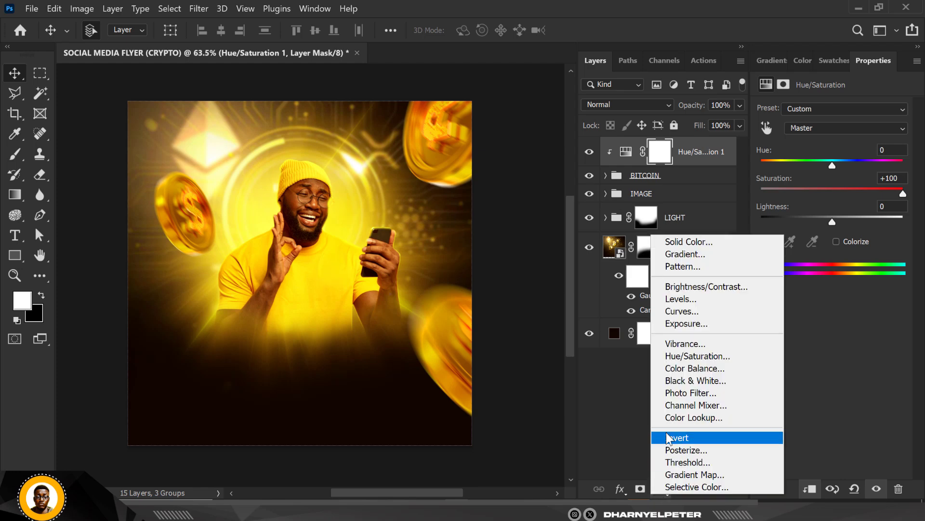
left_click(694, 368)
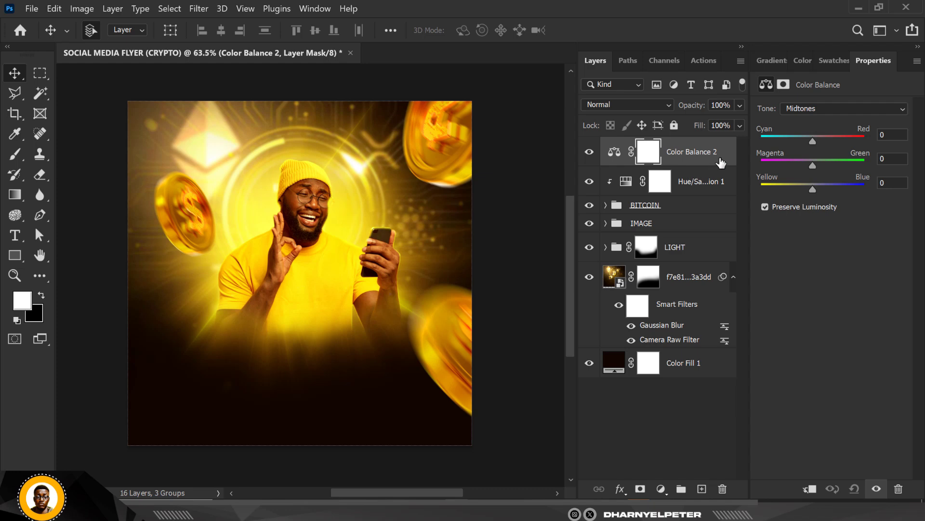
right_click(721, 162)
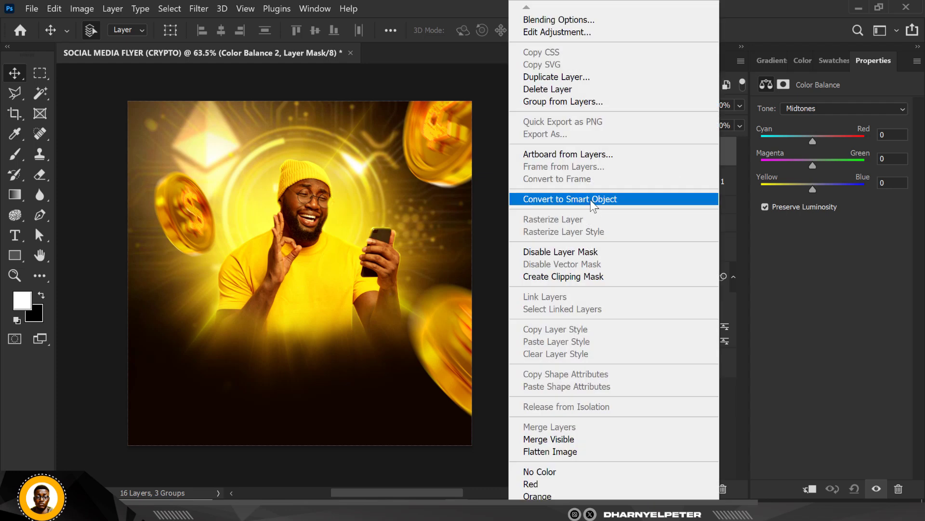
left_click(583, 275)
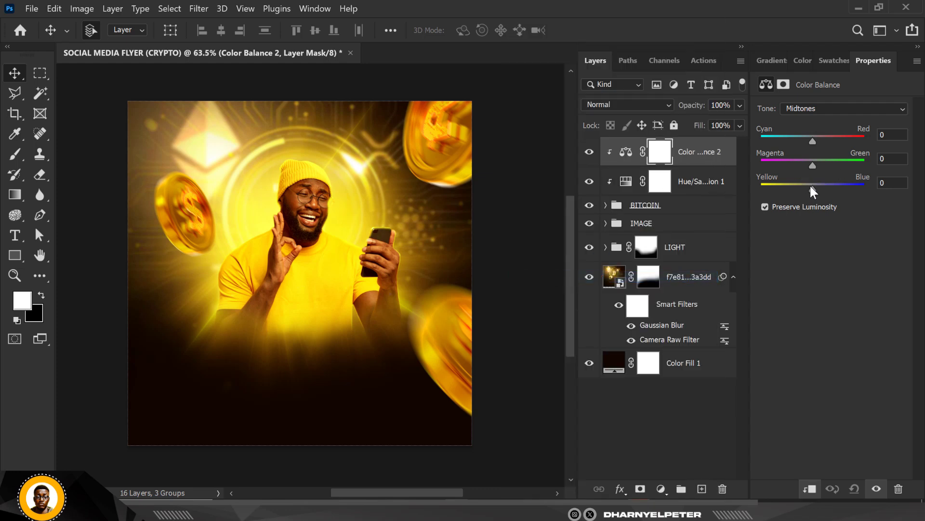
left_click_drag(810, 185, 790, 192)
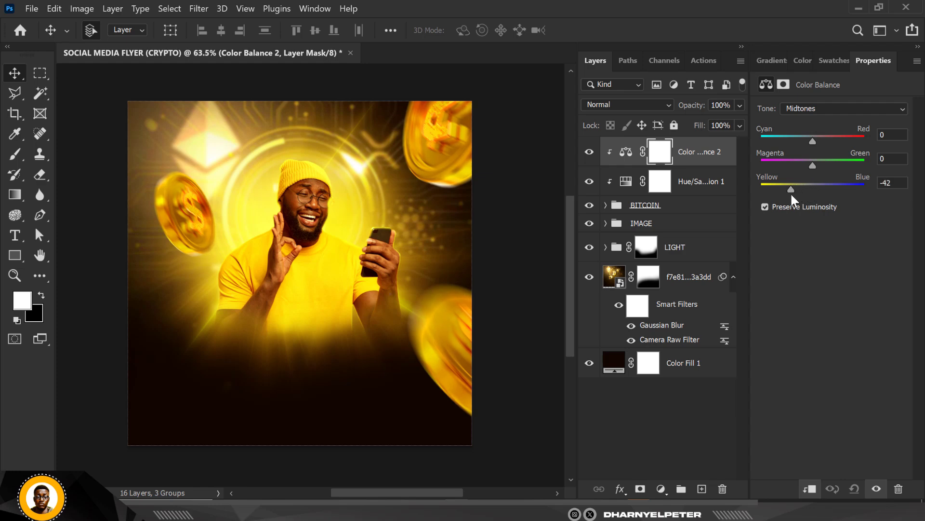
Step: In the coins' Color Balance, set the highlights' Yellow–Blue to -64 with a slight red shift, and push the shadows toward yellow
left_click(830, 108)
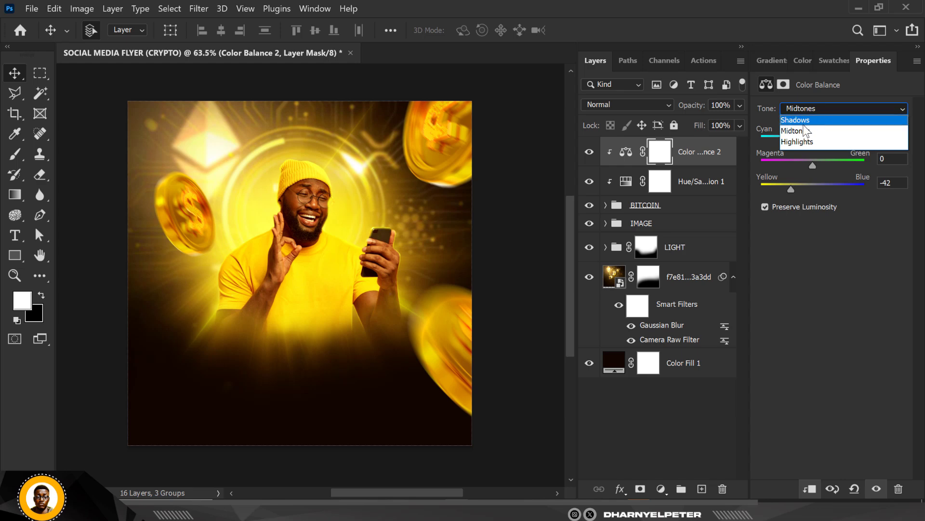
left_click(803, 143)
left_click_drag(808, 187, 779, 187)
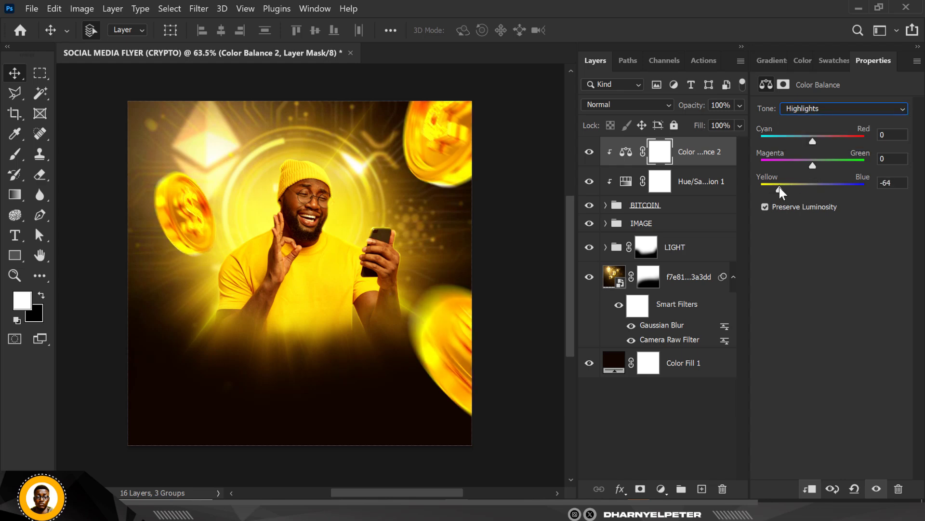
left_click_drag(812, 140, 822, 143)
left_click(807, 109)
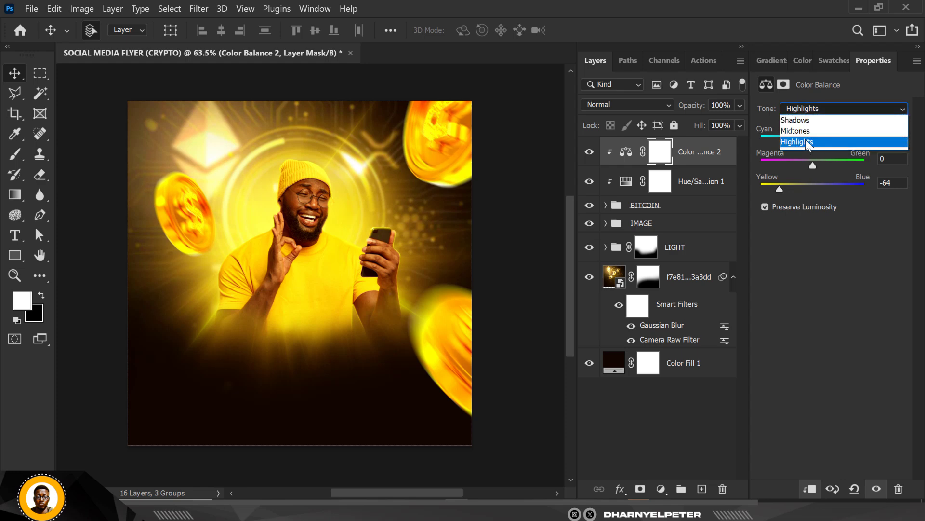
left_click(805, 118)
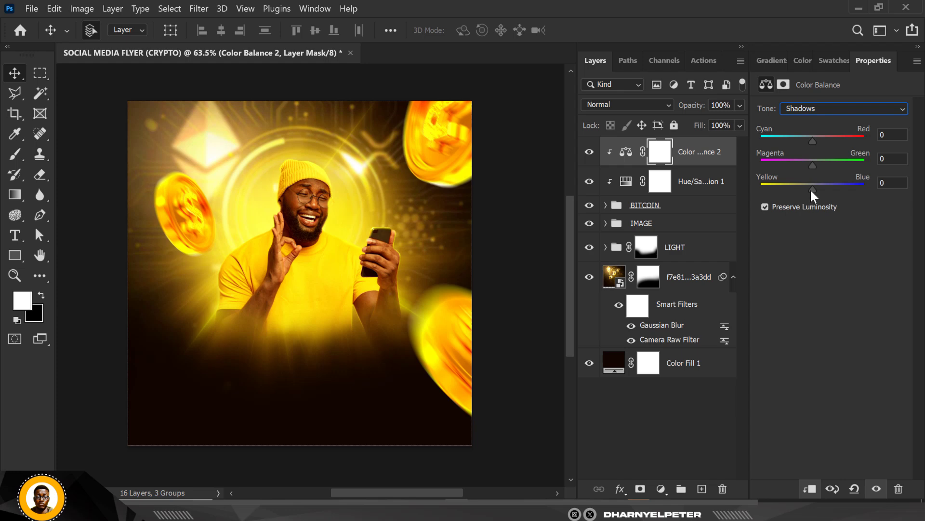
left_click_drag(811, 189, 779, 188)
Step: Add a new layer with the white headline text "TRADE" in the dark area below the man
left_click(702, 488)
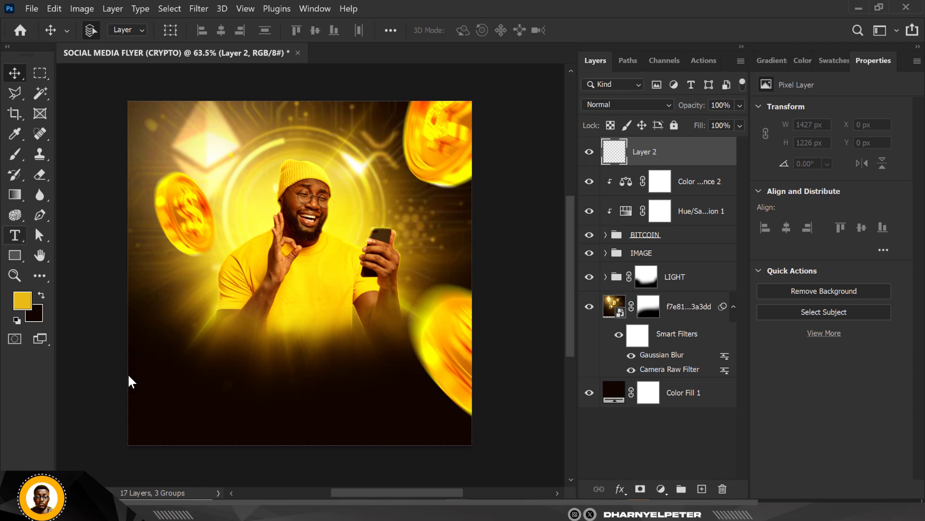
key("t")
left_click(231, 401)
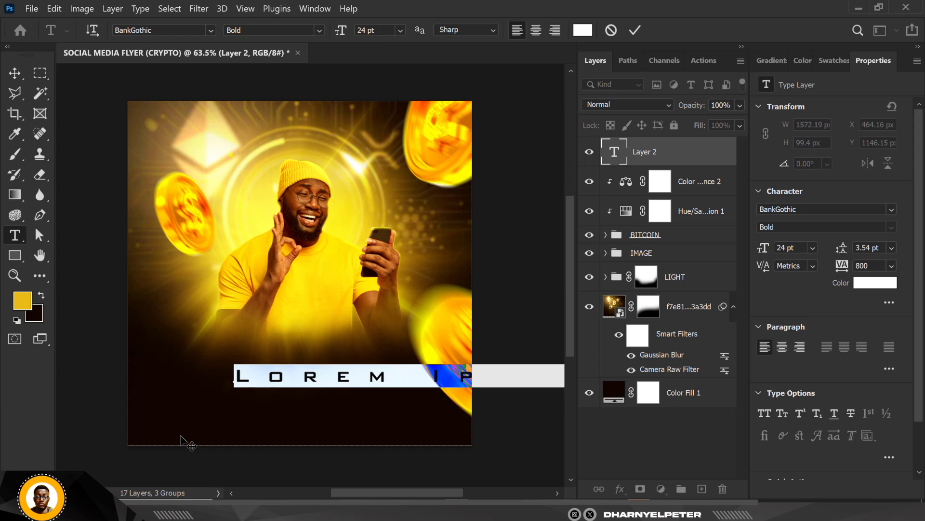
type("TRADE")
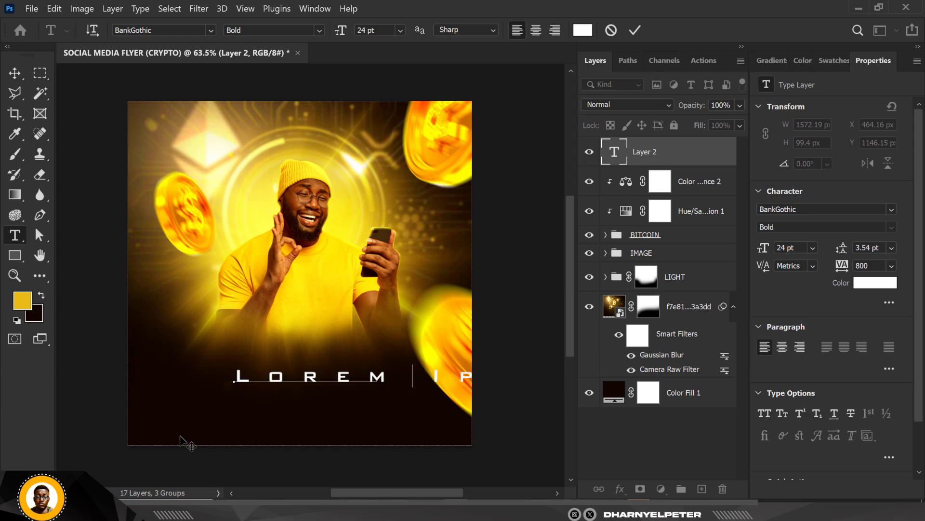
left_click(15, 73)
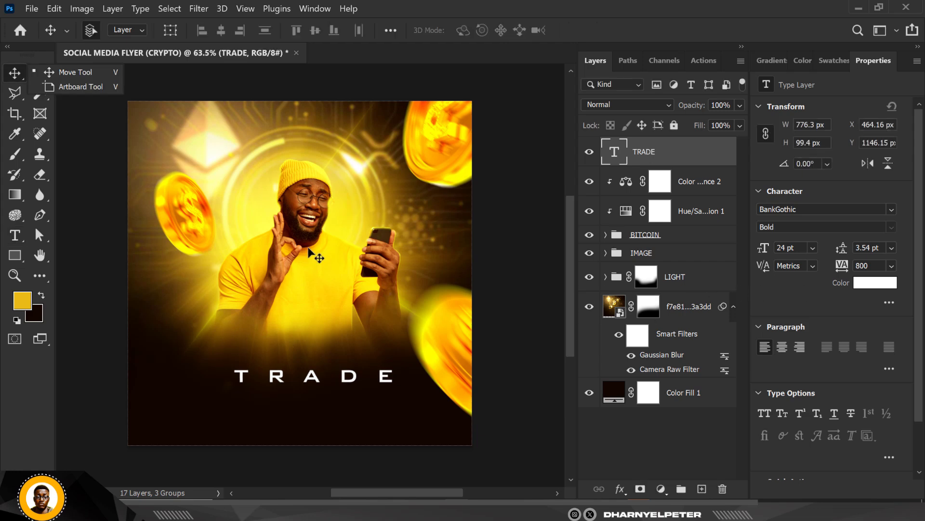
Step: Set the TRADE text's font to Angelic Child Regular and its tracking to -75
scroll(321, 241, "down", 1)
scroll(320, 241, "up", 3)
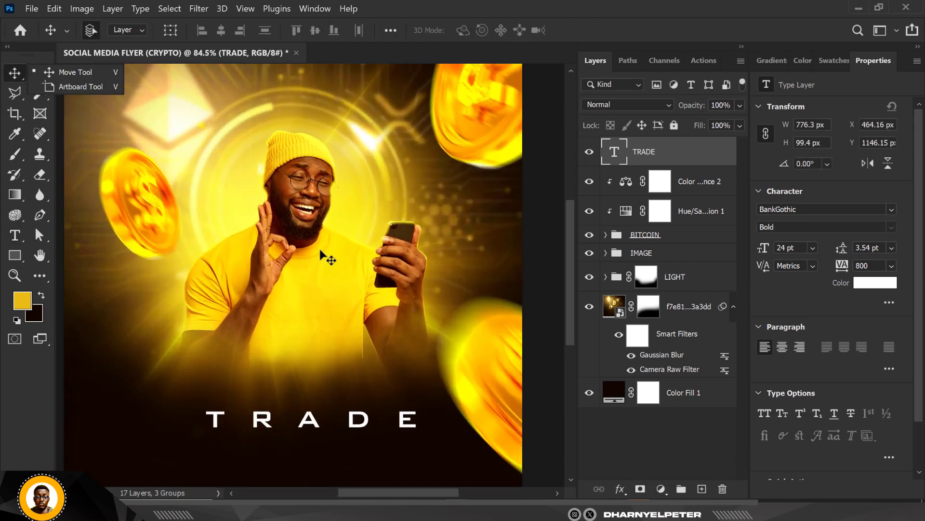
left_click(812, 209)
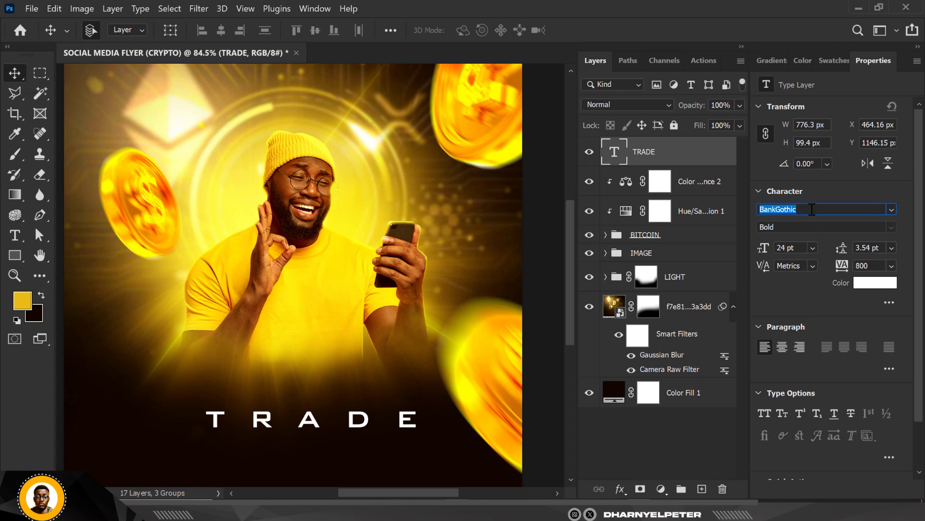
type("ANGEL")
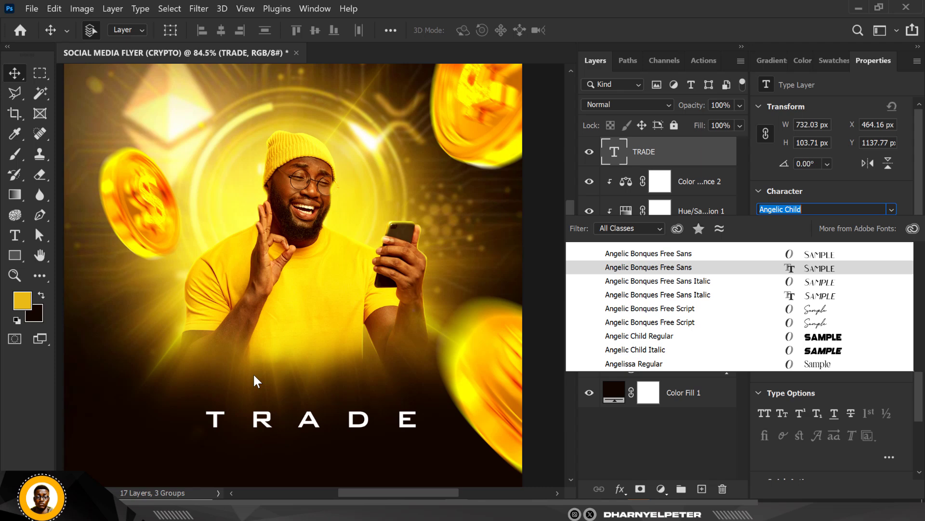
left_click(622, 338)
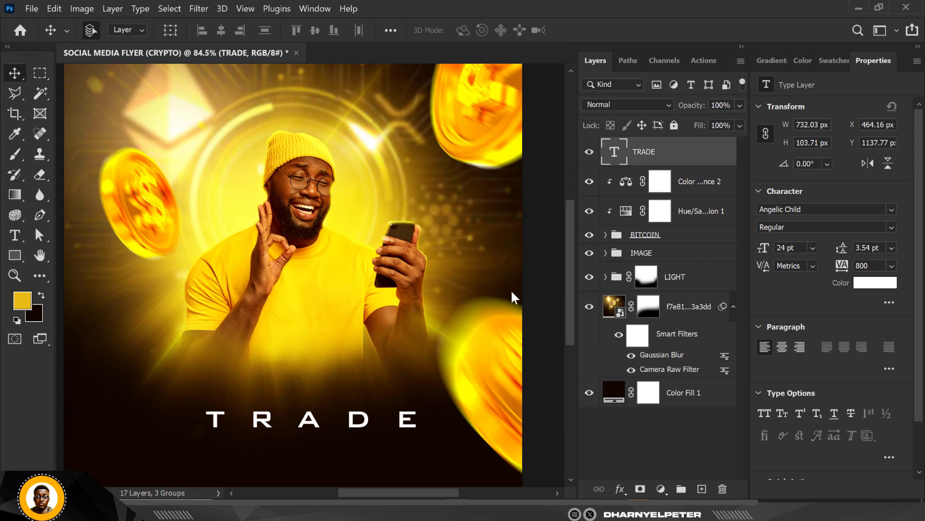
left_click(891, 266)
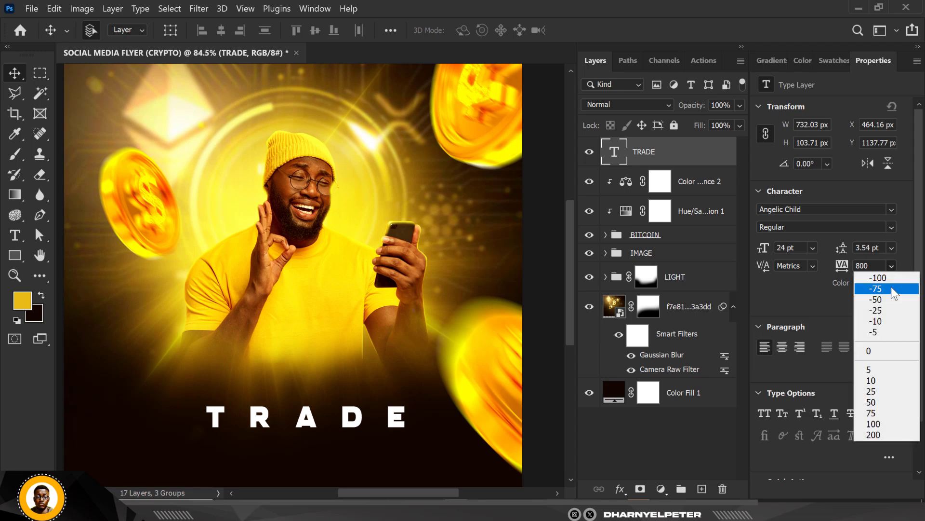
left_click(883, 289)
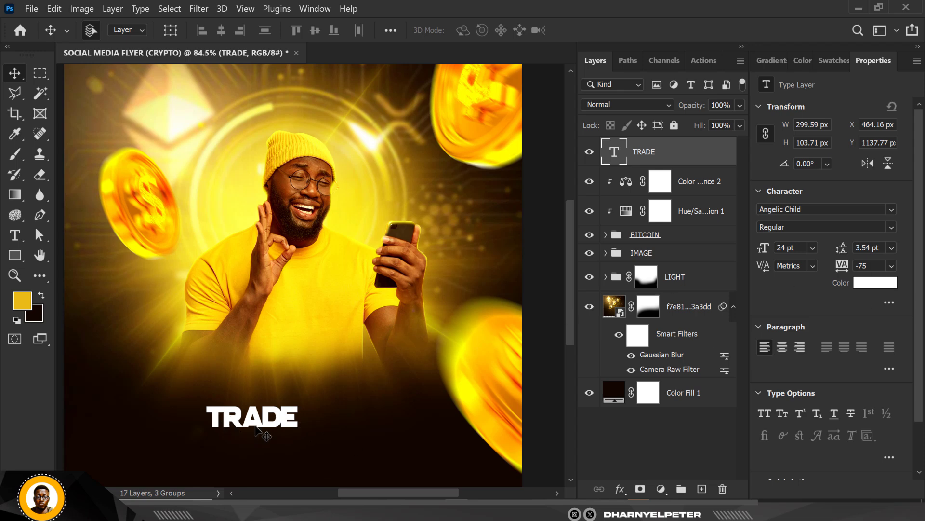
Step: Enlarge the TRADE text to about 695 px wide and place it just below the man's torso
scroll(291, 403, "down", 5)
scroll(291, 403, "up", 3)
key("ctrl+t")
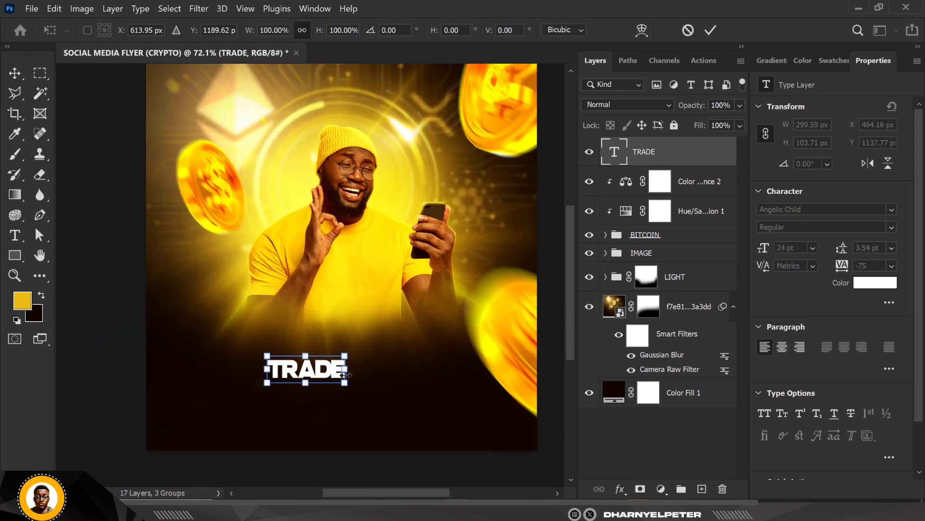
left_click_drag(350, 354, 468, 298)
left_click_drag(428, 362, 409, 358)
key("Return")
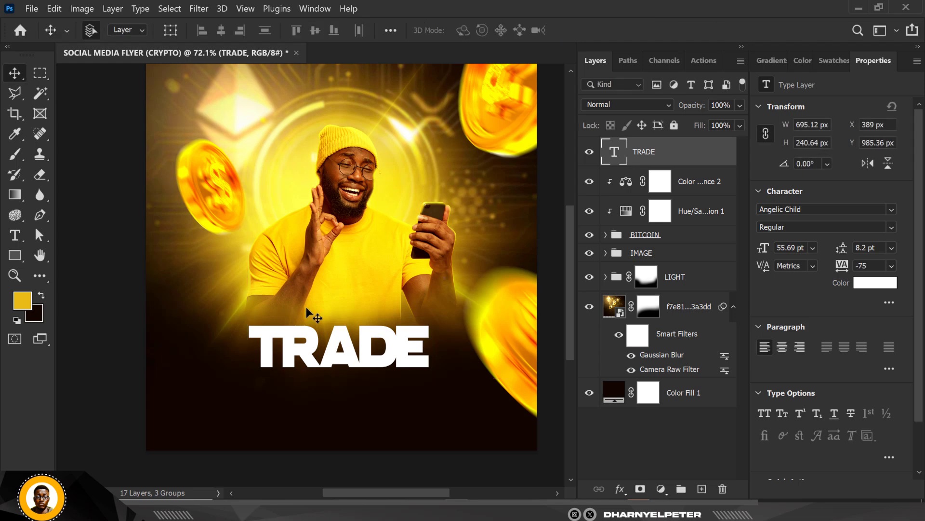
Step: Loosen the TRADE text's tracking, trying -50 and settling on -25
scroll(313, 371, "down", 3)
scroll(333, 352, "up", 1)
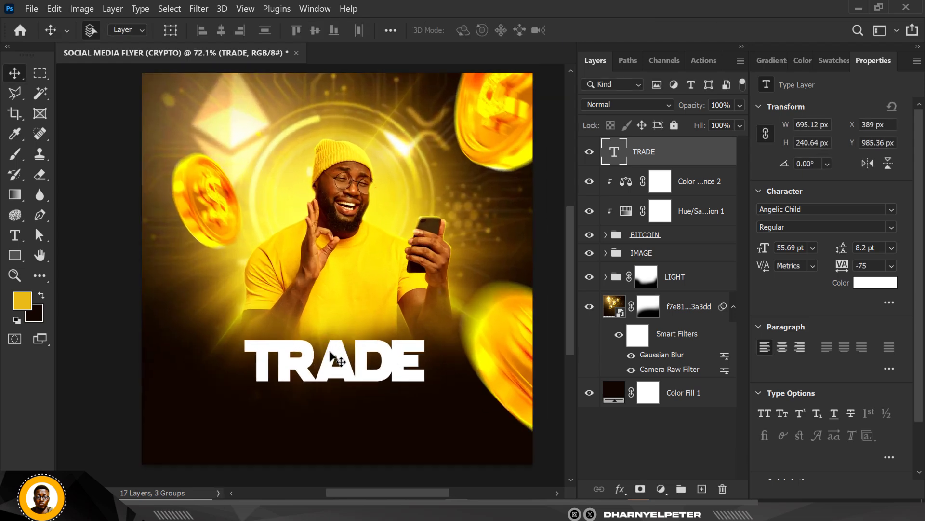
scroll(336, 357, "up", 1)
left_click(892, 267)
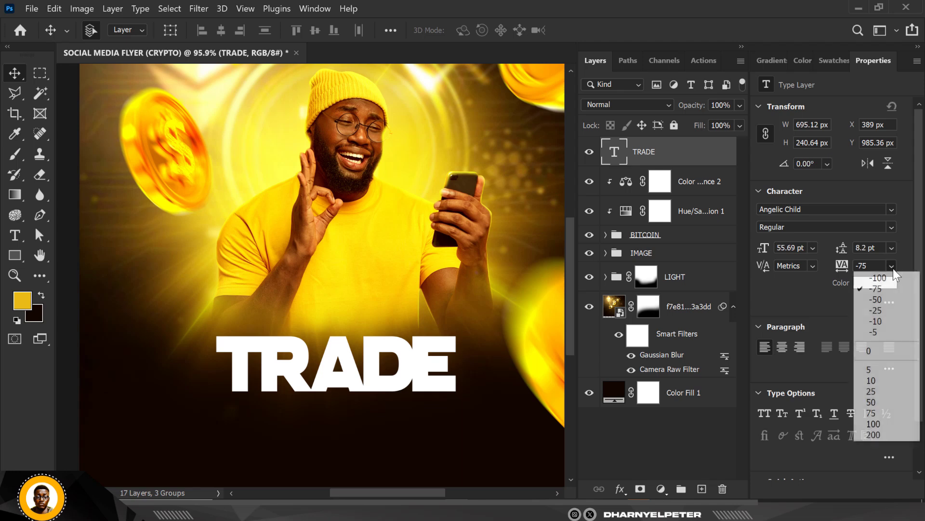
left_click(886, 299)
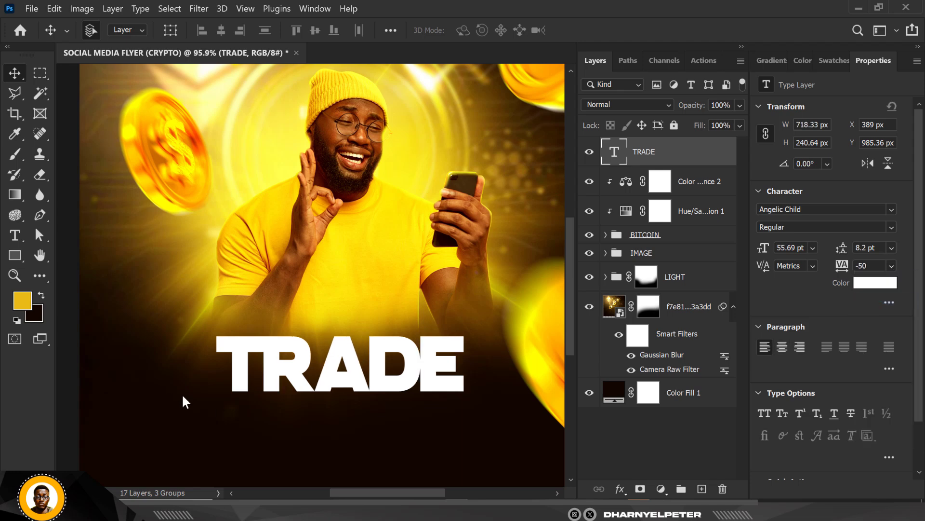
left_click(892, 266)
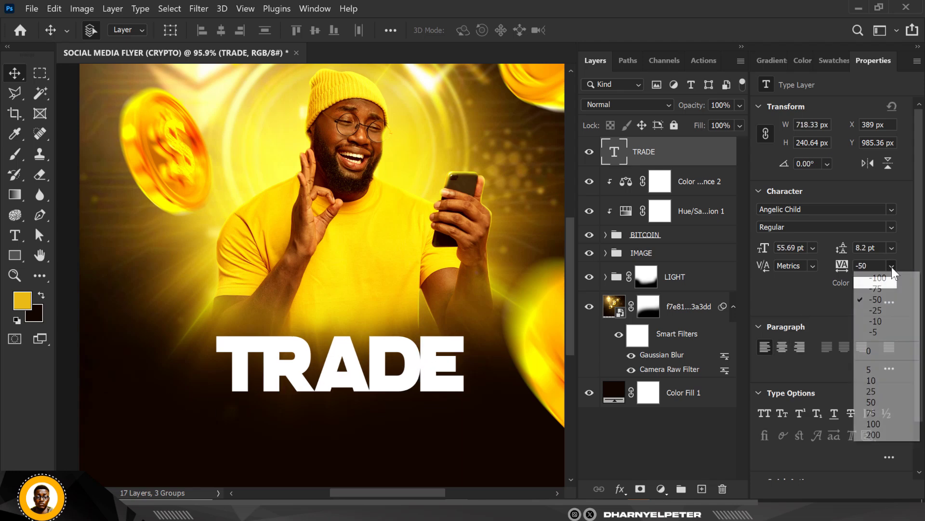
left_click(886, 311)
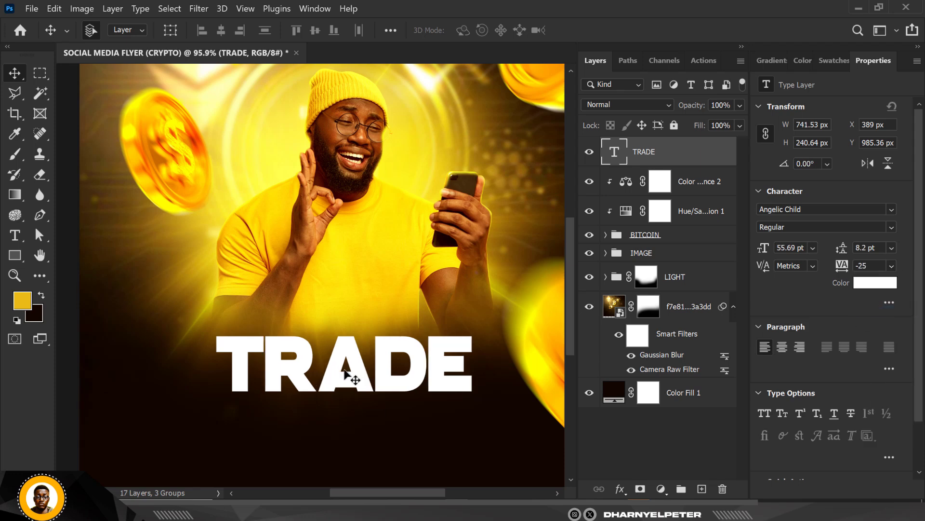
Step: Move the TRADE text up slightly to Y 971.36 px and nudge it 10 px left to X 379 px
left_click_drag(342, 374, 359, 374)
scroll(361, 382, "down", 2)
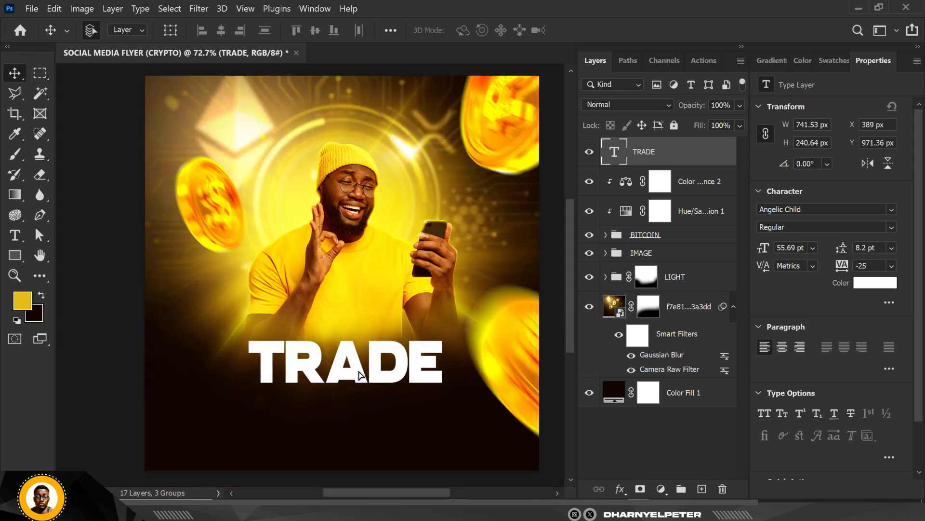
key("shift+Left")
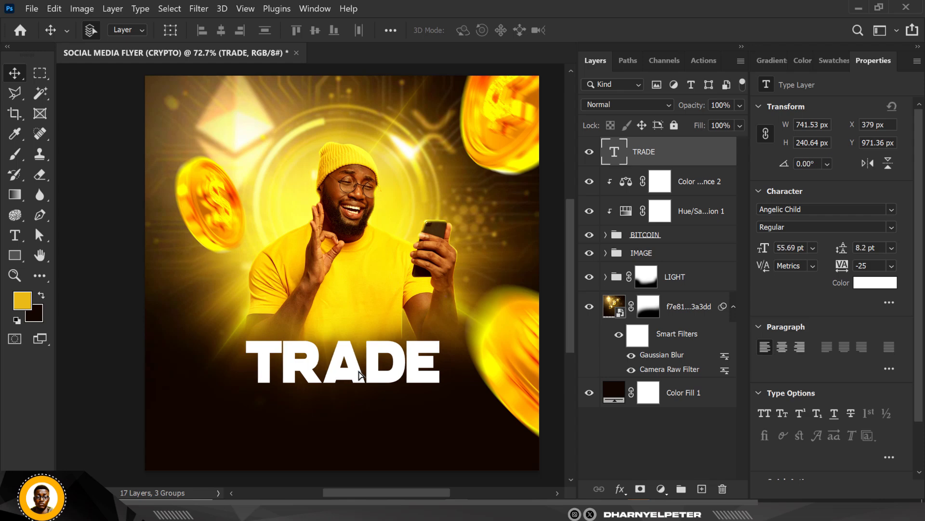
Step: Duplicate the TRADE text layer and place the copy directly beneath the original at about Y 1167 px
key("ctrl+j")
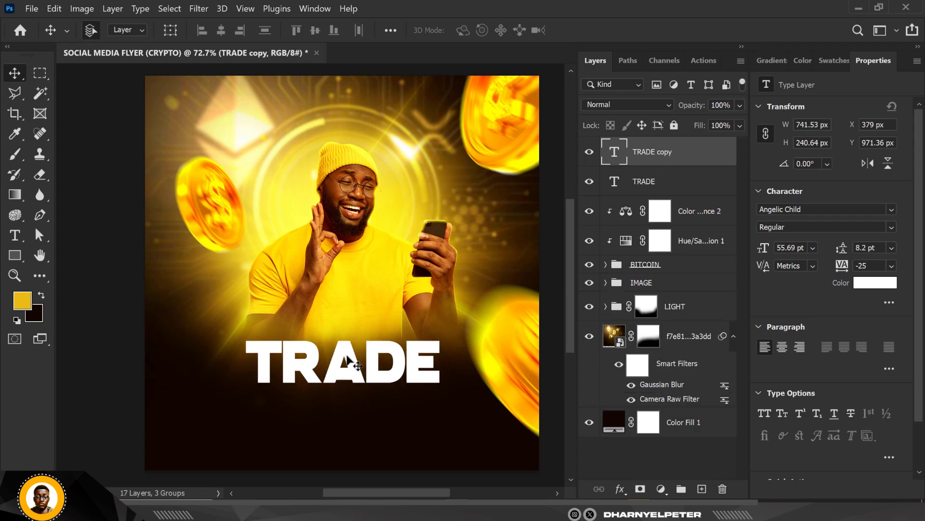
left_click_drag(347, 357, 344, 419)
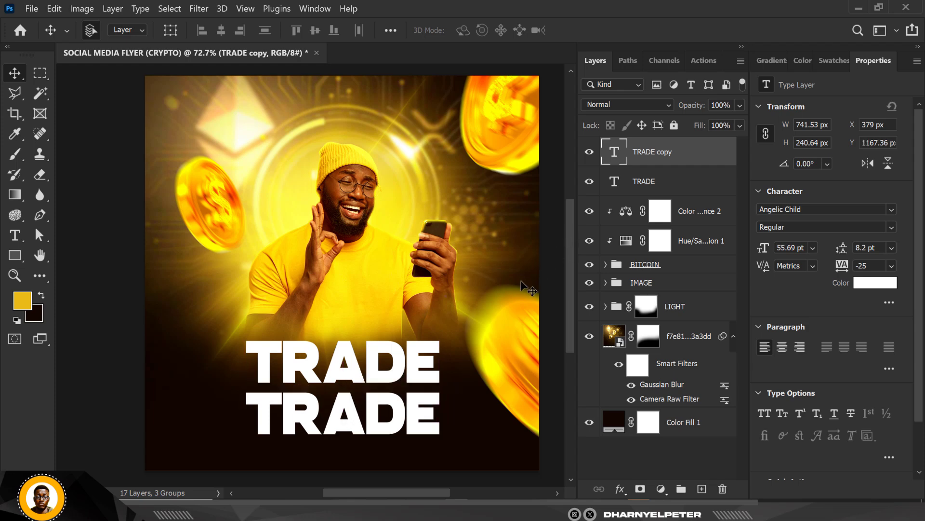
Step: Delete the duplicate TRADE layer and warp the remaining TRADE text into an Arc with a 20% bend
key("Delete")
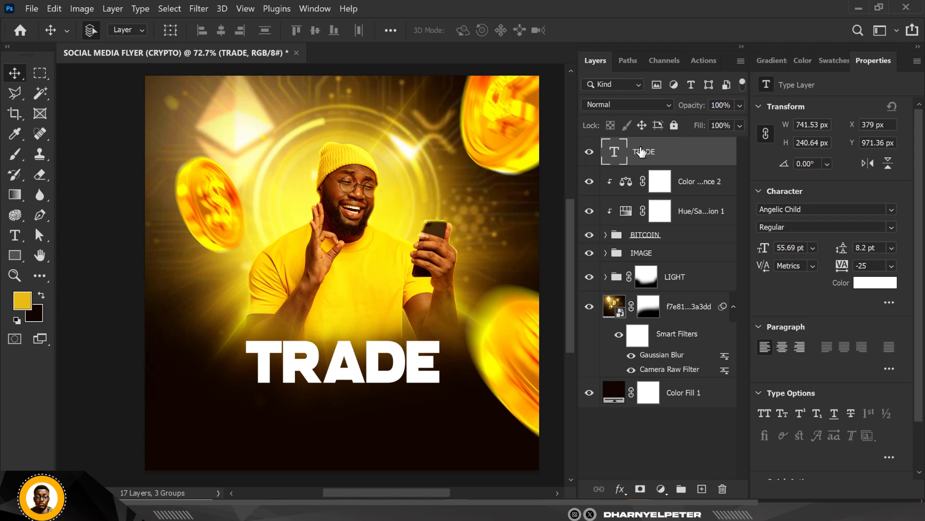
key("ctrl+t")
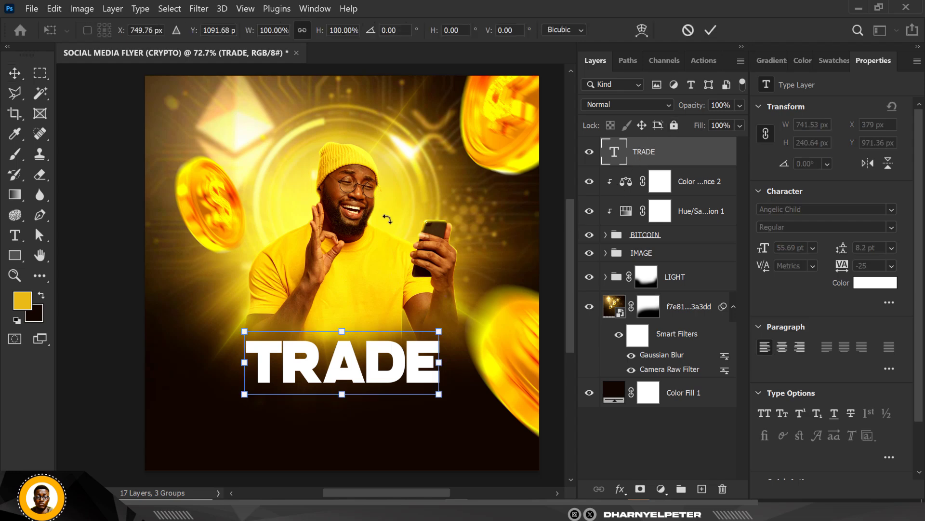
left_click(640, 30)
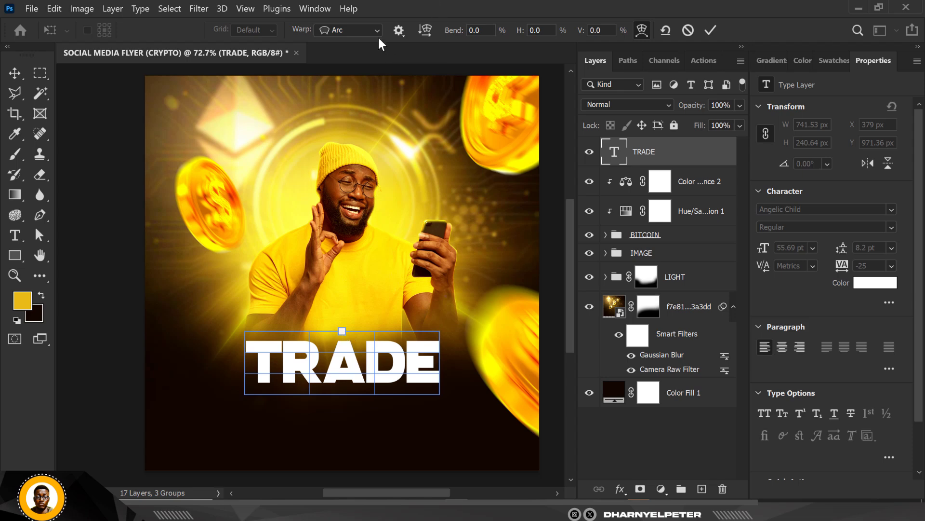
left_click(454, 34)
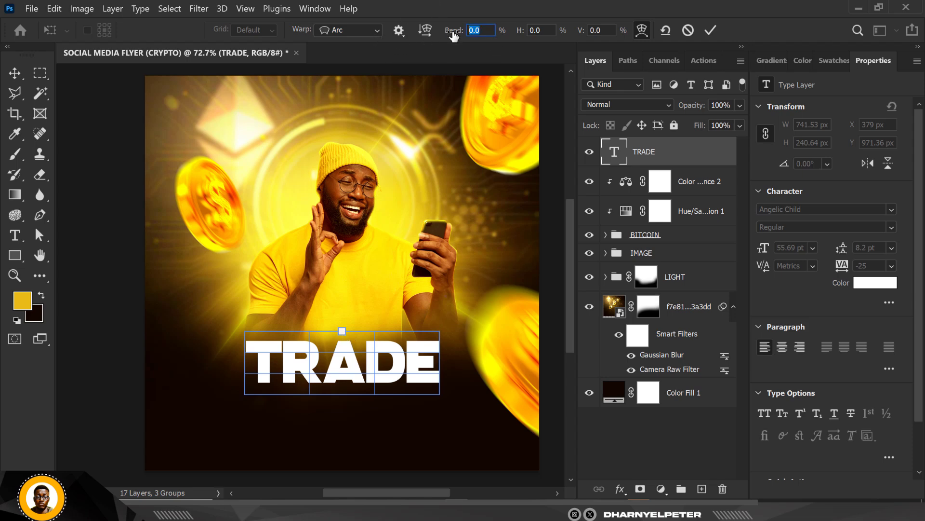
type("20")
key("Return")
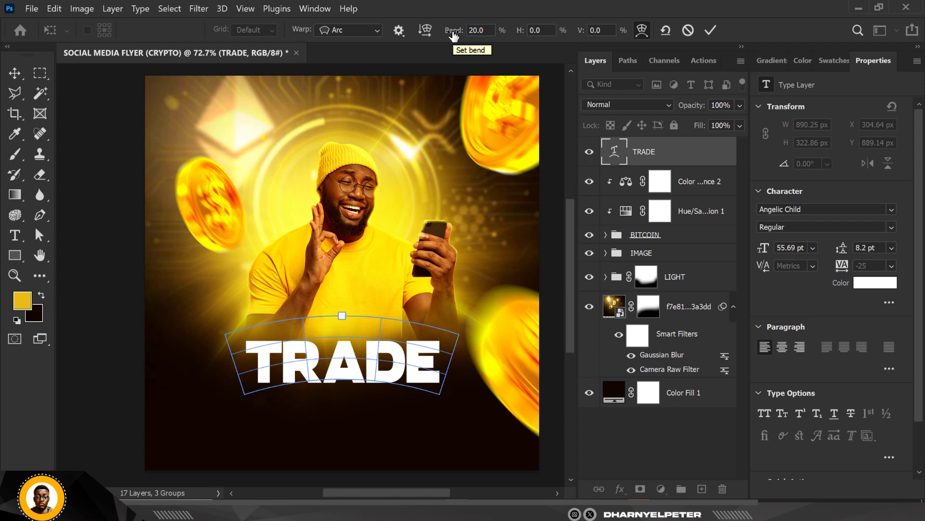
left_click(10, 73)
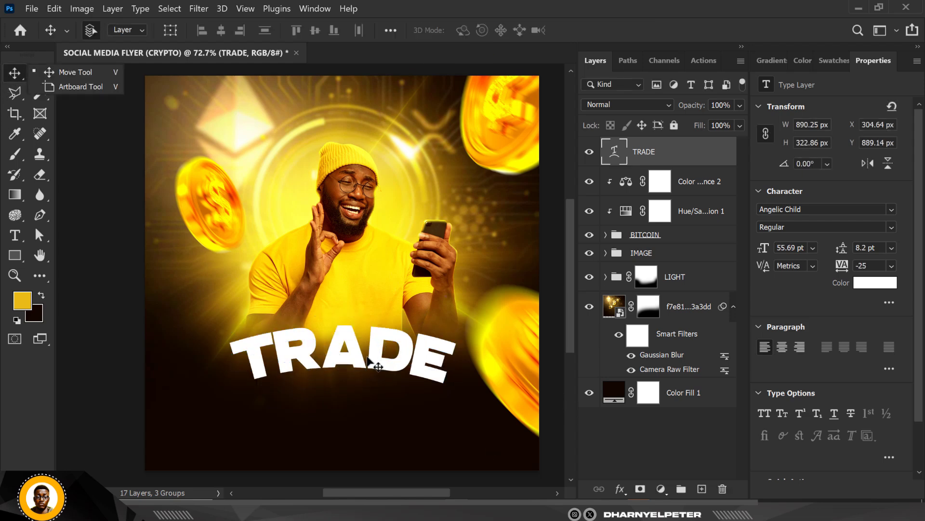
Step: Duplicate the arched TRADE text and place the copy directly beneath the original at about Y 1065 px
key("ctrl+j")
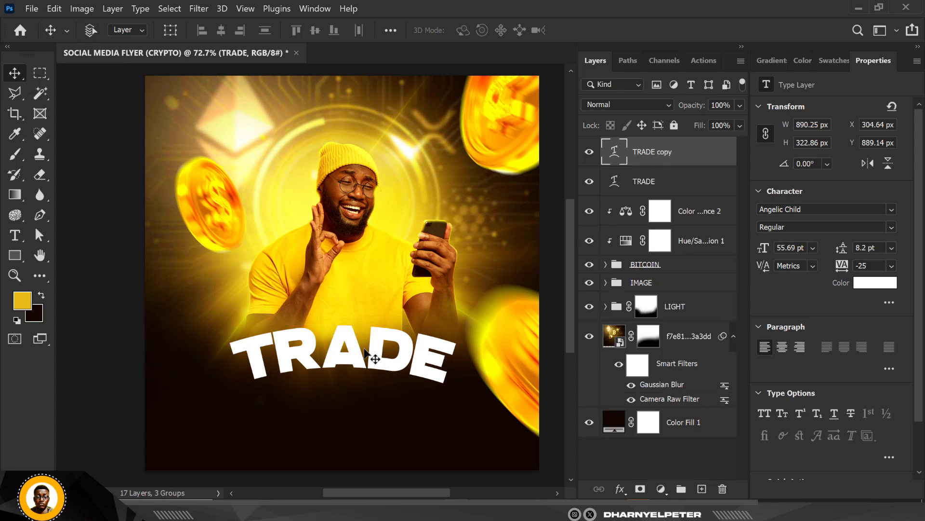
scroll(336, 376, "up", 2)
left_click_drag(345, 348, 349, 411)
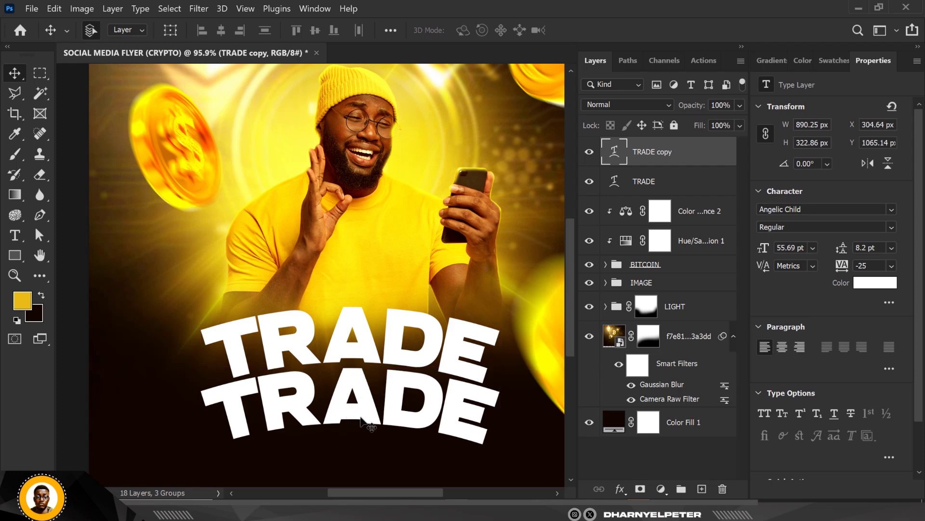
Step: Change the wording of the lower TRADE copy to CRYPTO
double_click(615, 153)
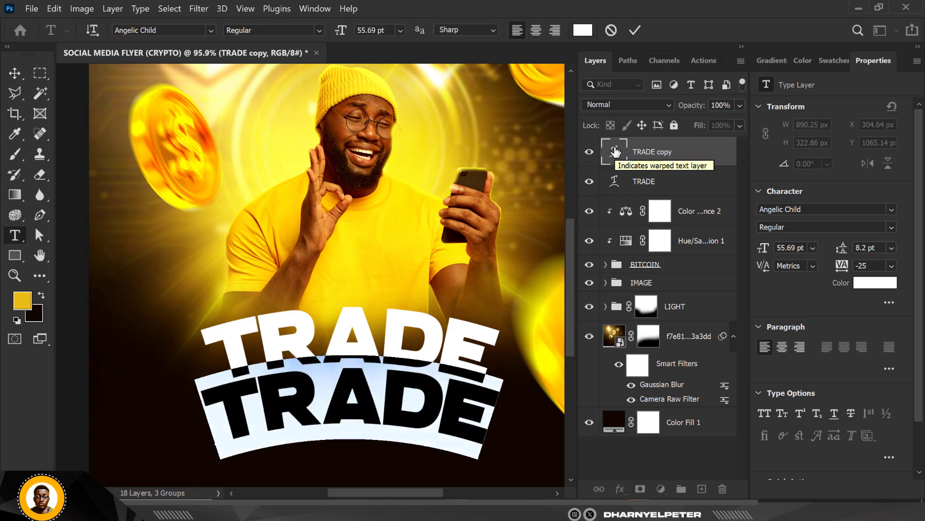
type("CRY")
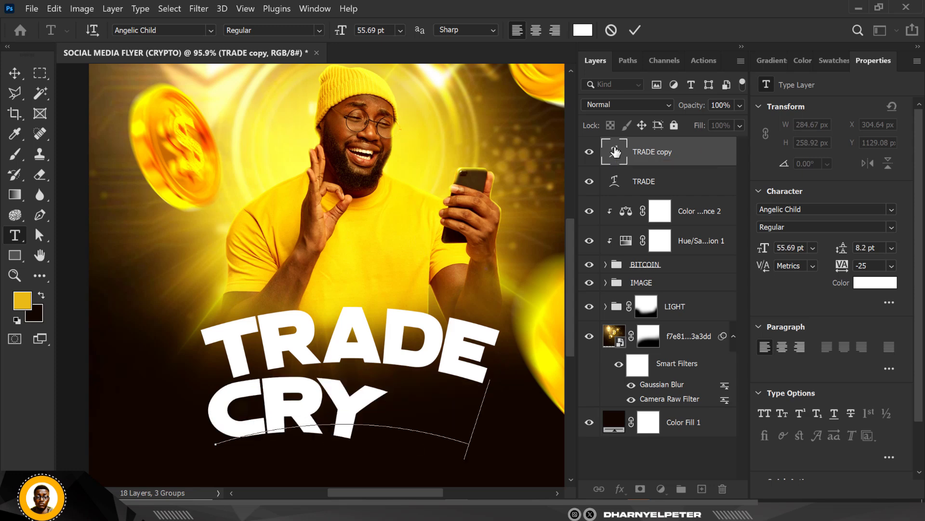
type("PTO")
left_click(15, 73)
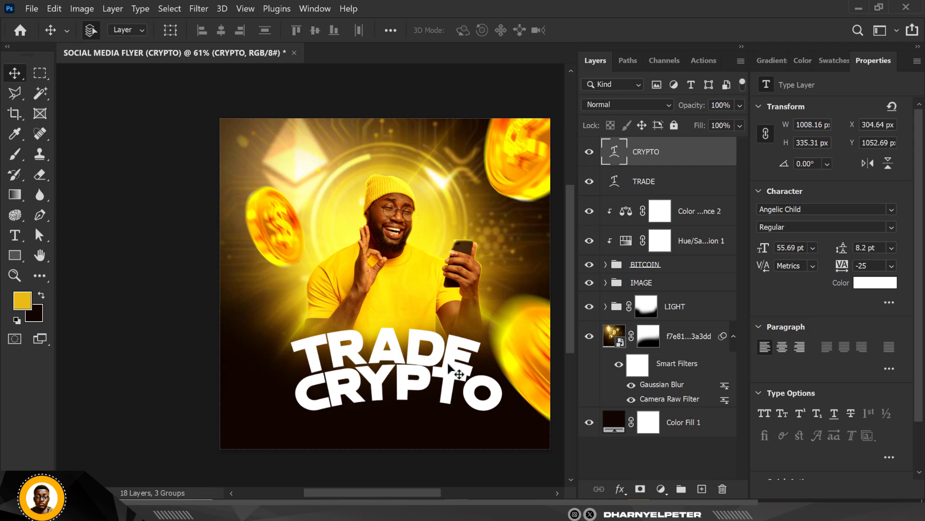
Step: Move the CRYPTO text down and to the left, then nudge it up close beneath TRADE to Y 1066.69 px
scroll(448, 363, "up", 2)
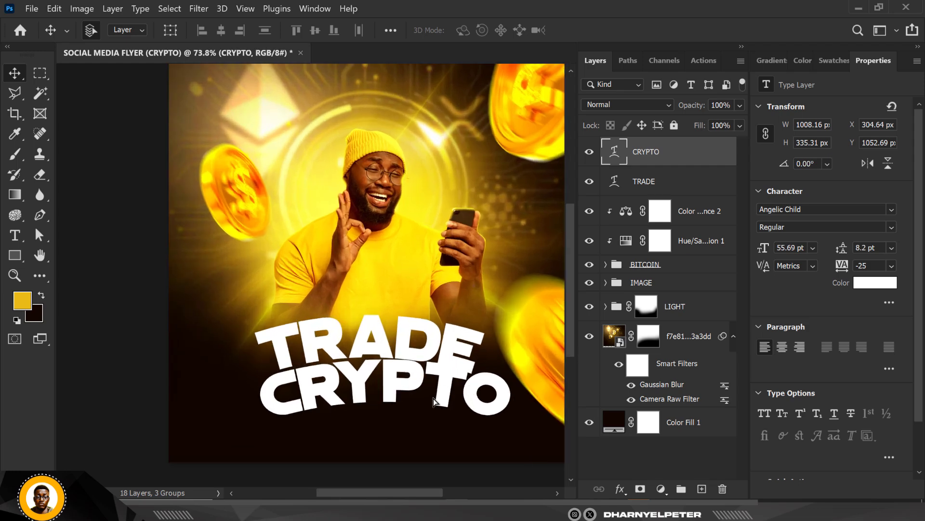
left_click_drag(433, 398, 449, 397)
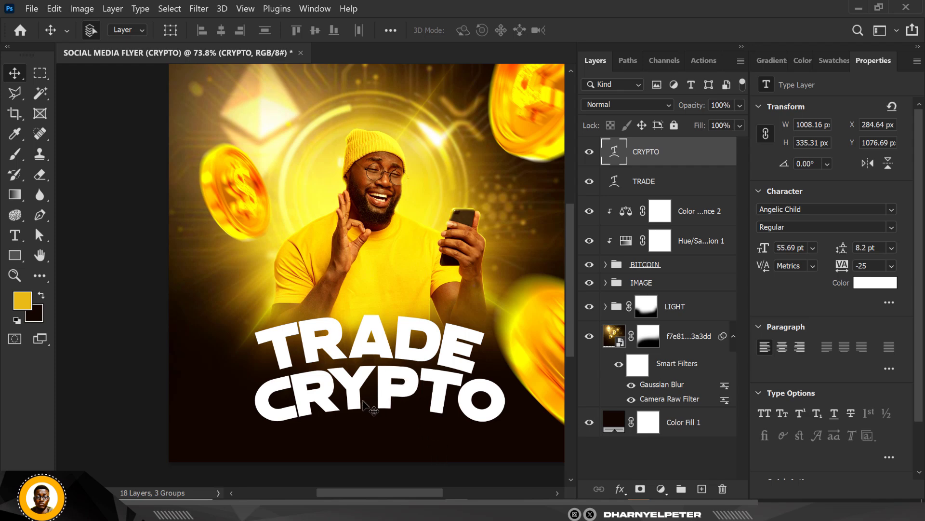
key("Up")
key("Up")
key("Up")
key("Up")
key("Up")
key("Up")
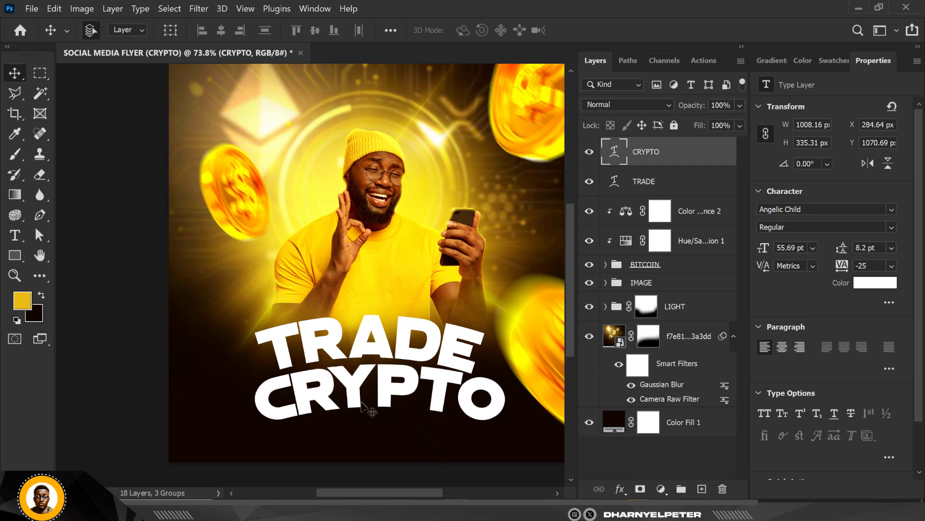
key("Up")
key("Up")
key("Up")
key("Up")
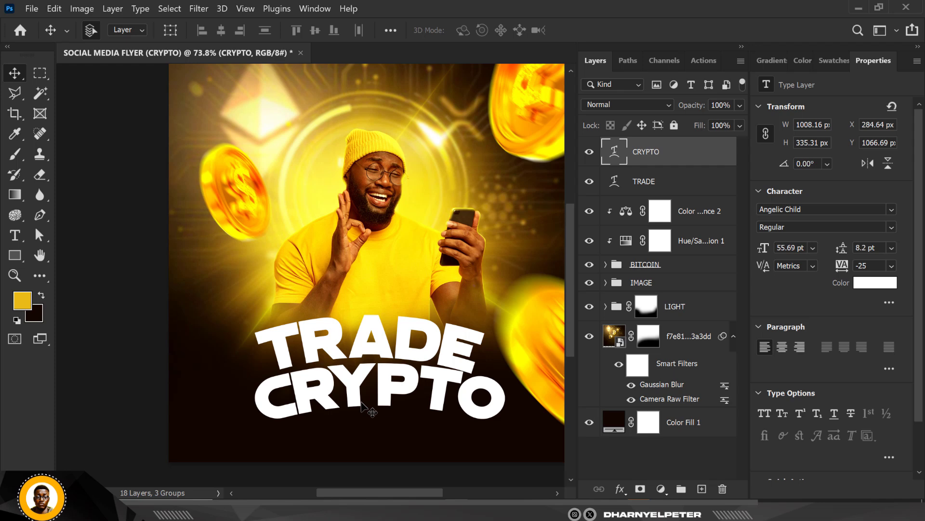
Step: Nudge the CRYPTO text left to X 266.64 px to centre it under TRADE
key("Left")
key("Left")
key("Left")
key("Left")
key("Left")
key("Left")
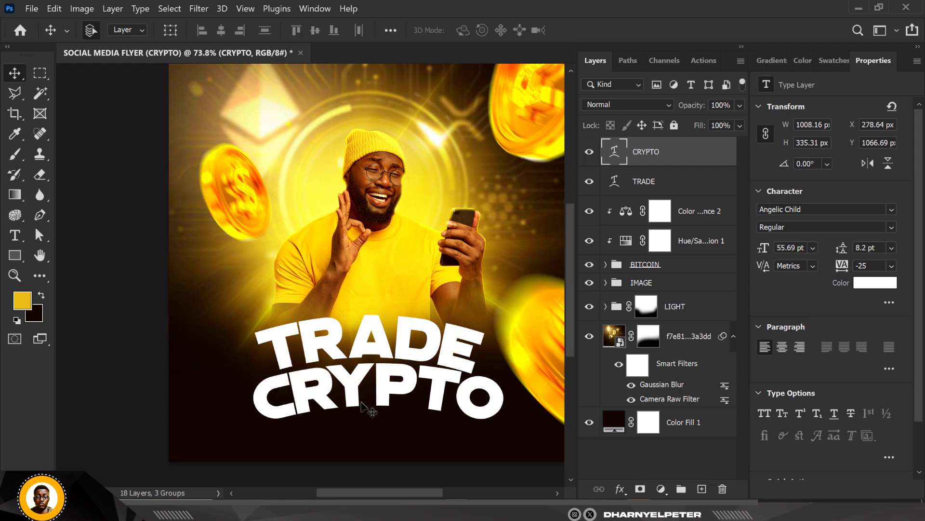
key("Left")
key("Left")
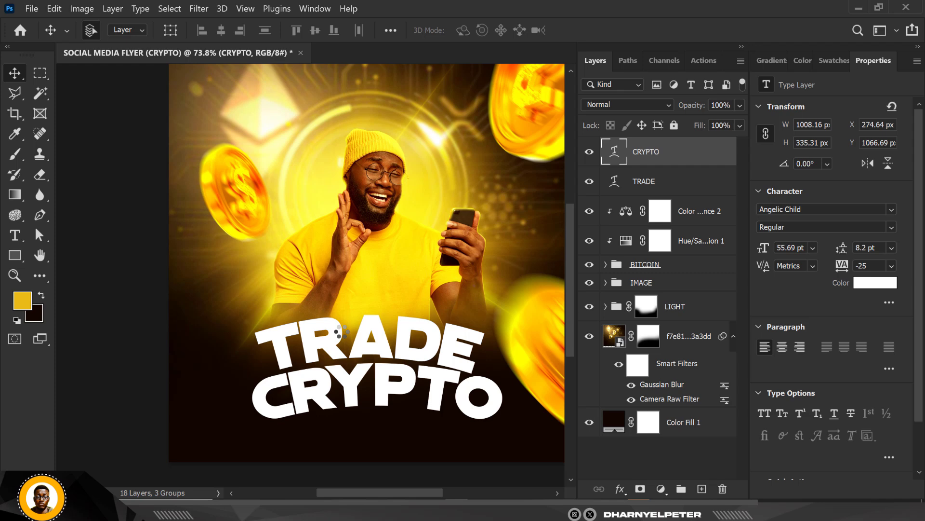
key("Left")
key("Left")
key("Left")
key("Left")
key("Left")
key("Left")
key("Left")
key("Left")
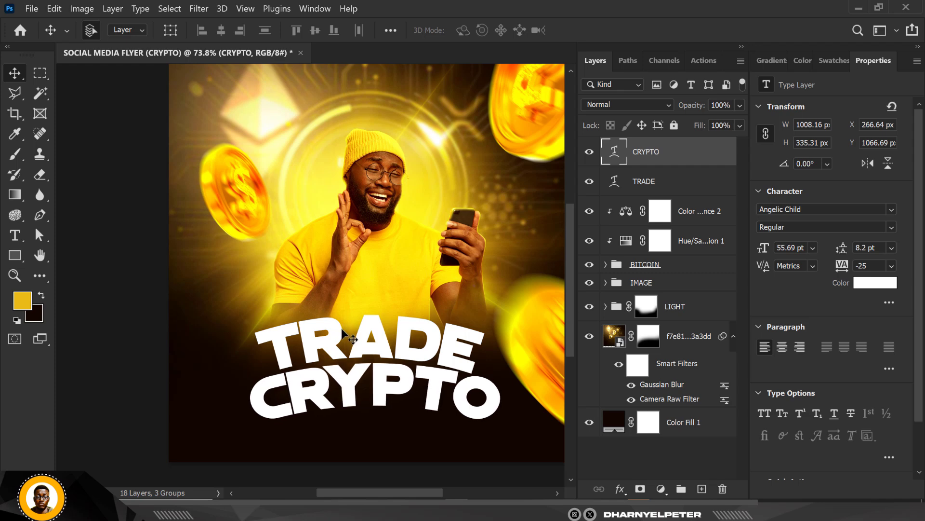
Step: Scale the TRADE and CRYPTO texts down together around their centre to about 746 px wide
left_click(697, 182)
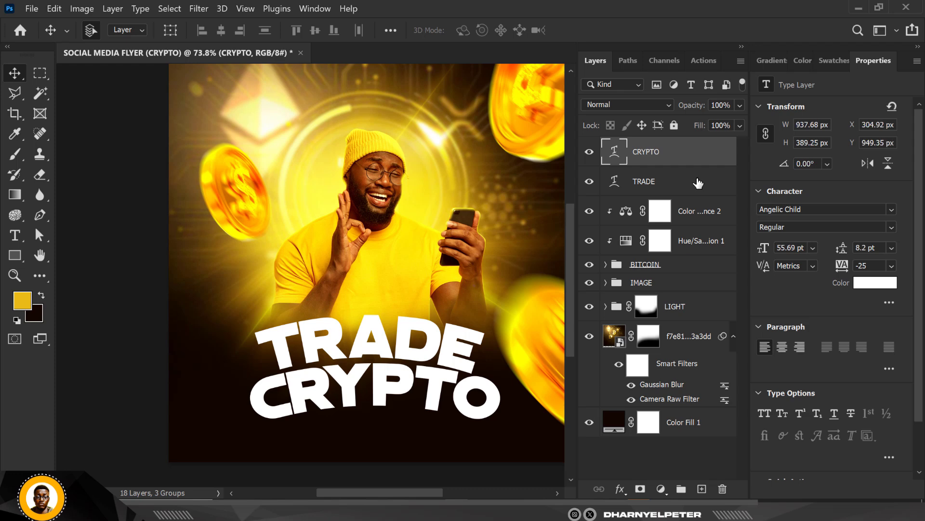
key("ctrl+t")
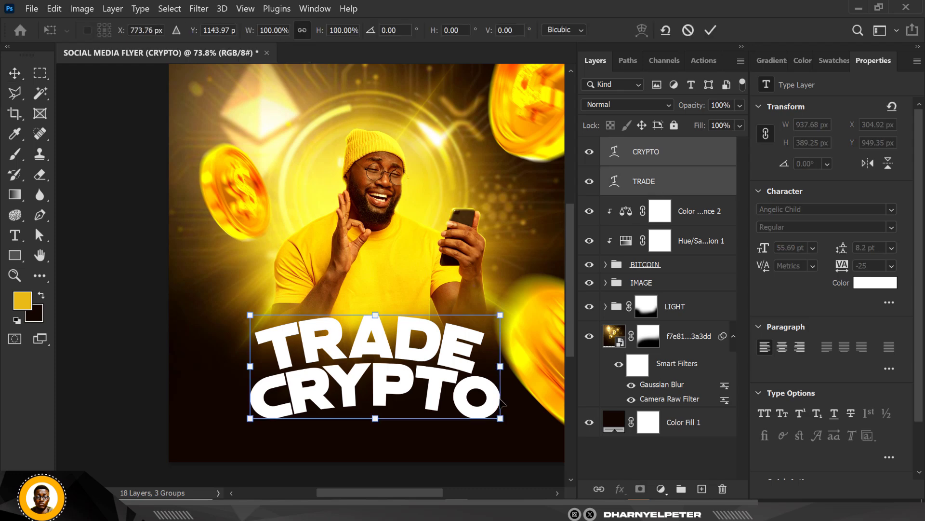
left_click_drag(501, 418, 476, 407)
key("Return")
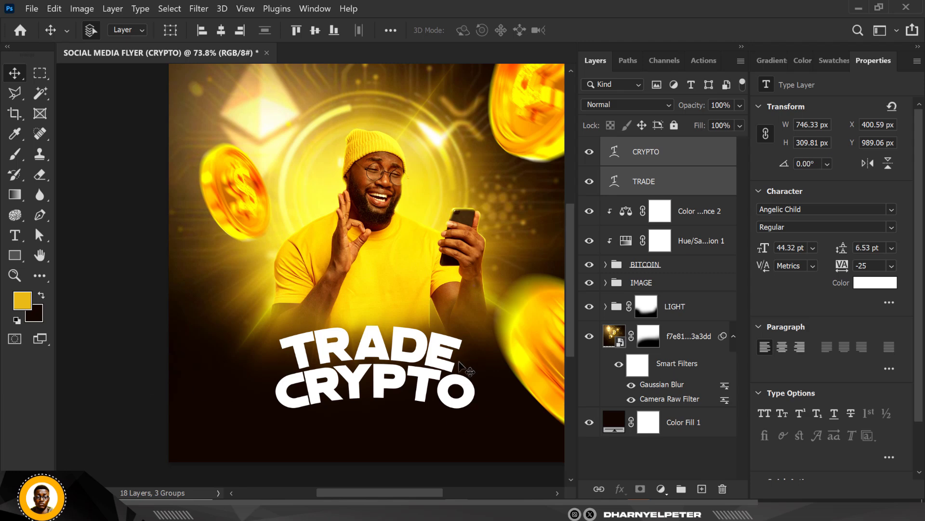
Step: Move the TRADE and CRYPTO texts together up 30 px to Y 959.06 px
scroll(358, 286, "down", 2)
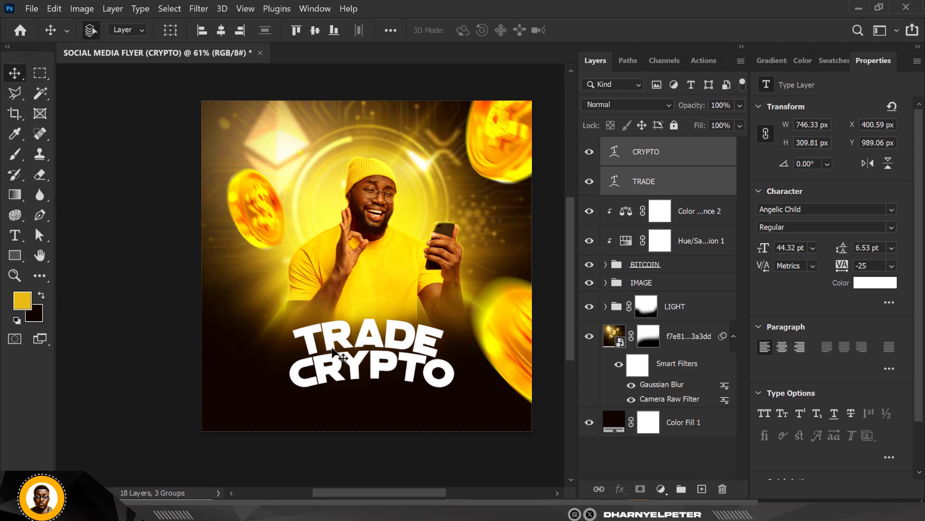
key("shift+Up")
key("shift+Up")
key("shift+Up")
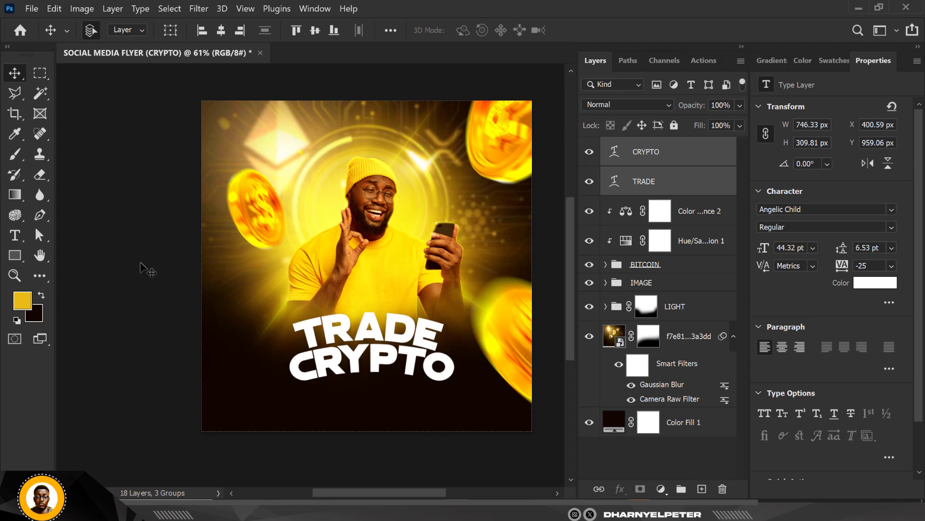
Step: Add a new text layer reading INSTANTLY below the CRYPTO line
key("ctrl+plus")
key("ctrl+0")
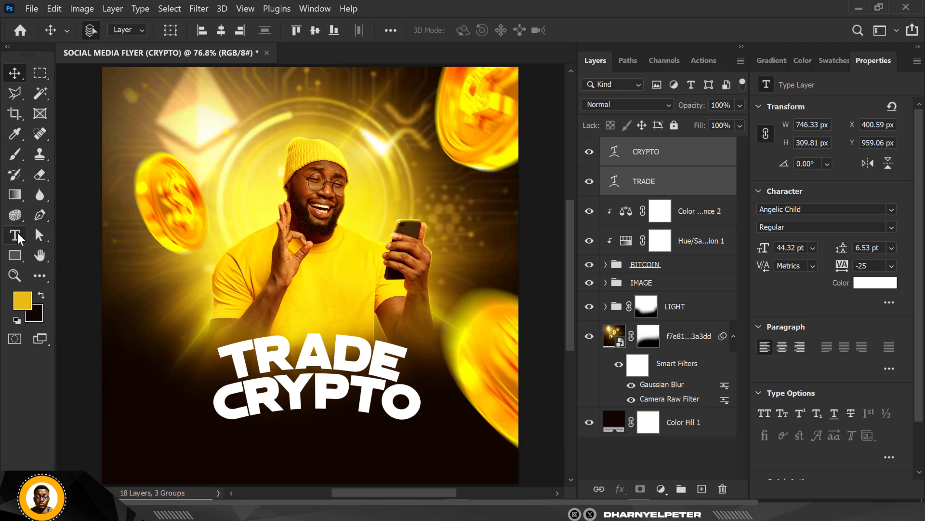
left_click(702, 488)
left_click(15, 235)
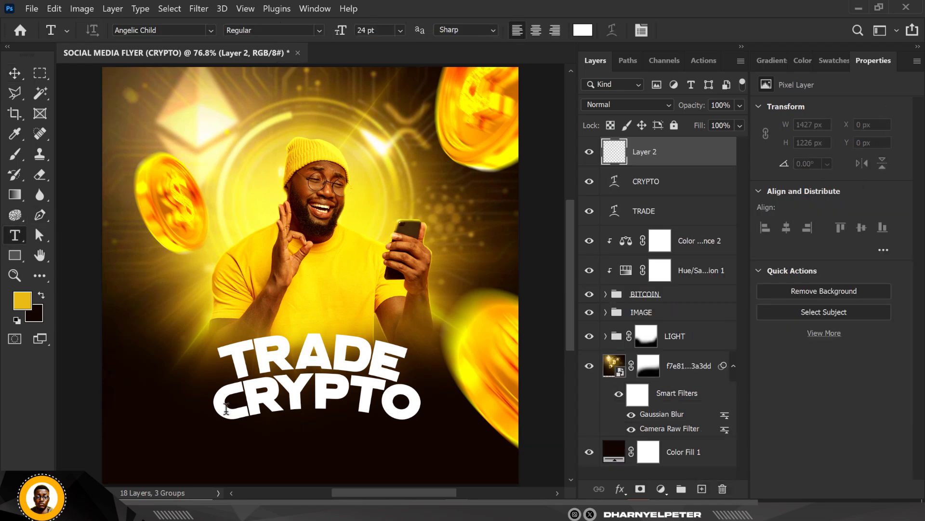
left_click(239, 449)
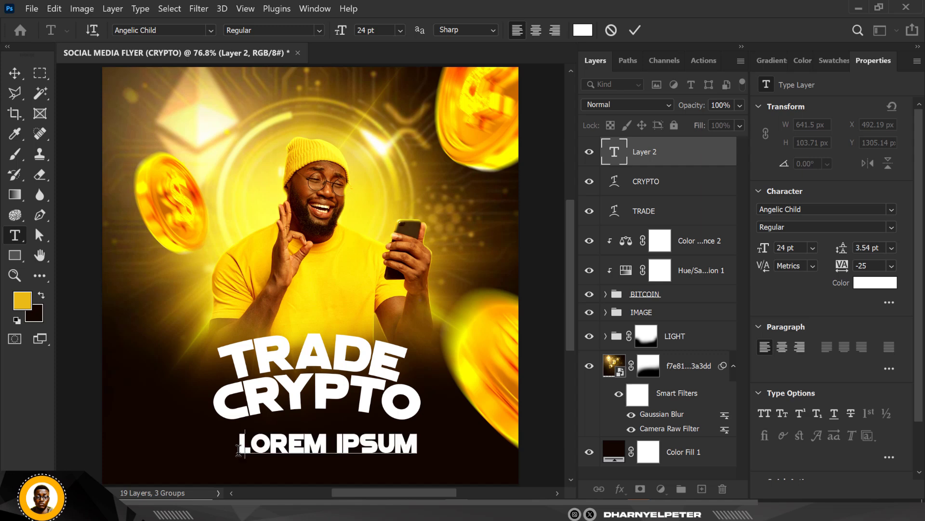
type("INSTANT")
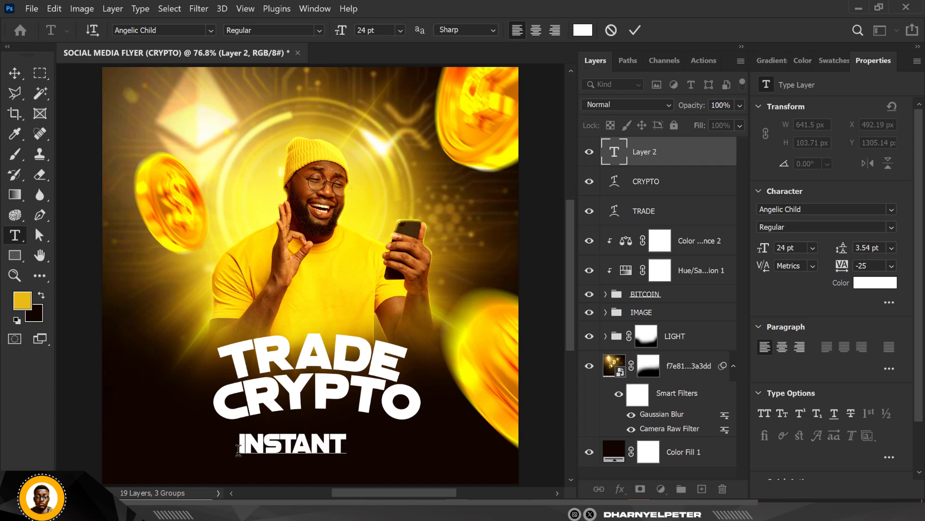
type("LY")
Step: Set the INSTANTLY text's font to BankGothic Bold
left_click(826, 209)
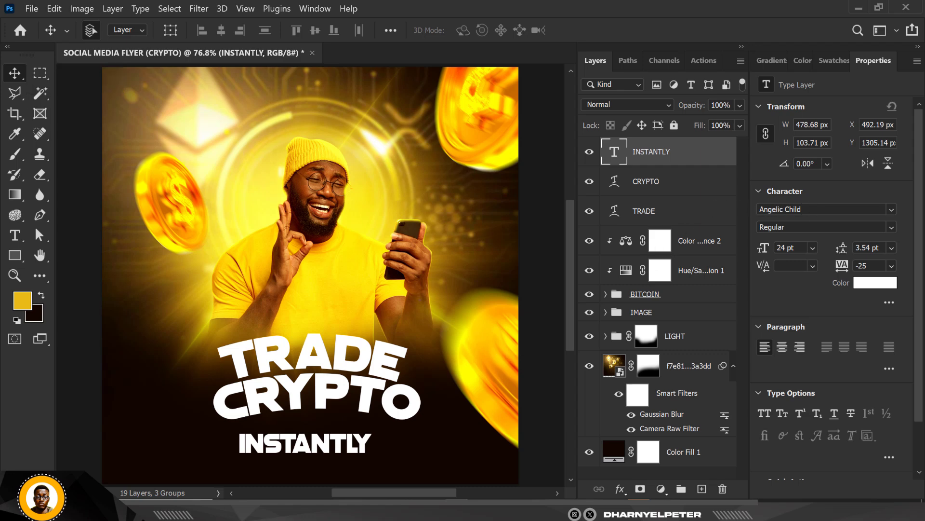
left_click(800, 209)
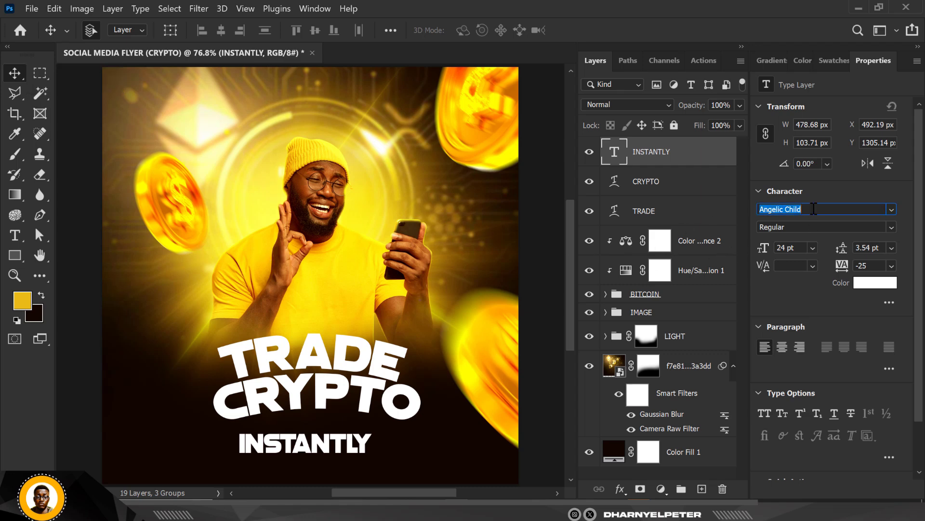
type("BankGothic")
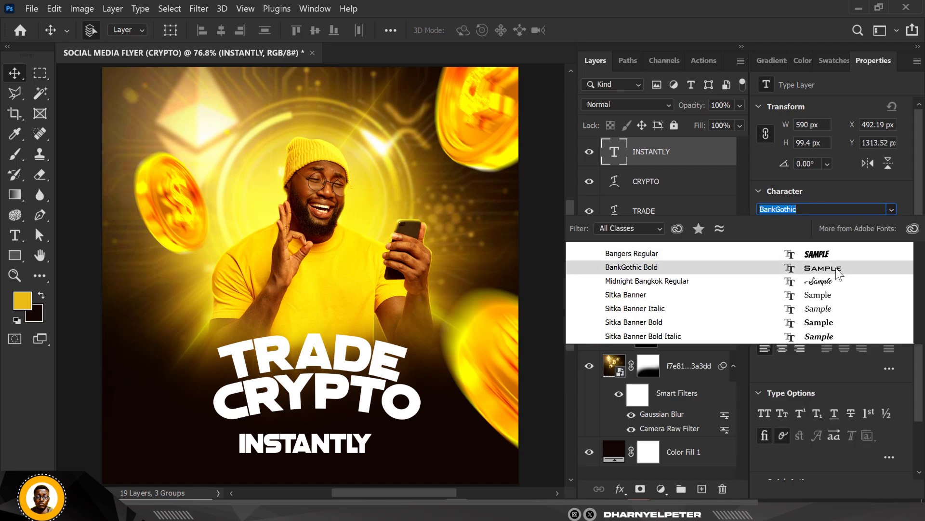
left_click(836, 268)
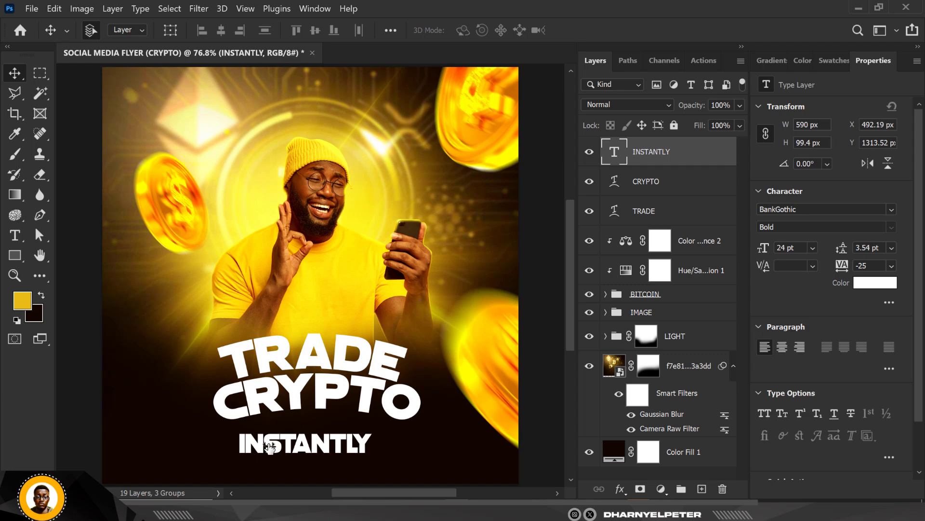
Step: Try a tracking of 10000 on the INSTANTLY text and restore it to -25
key("Return")
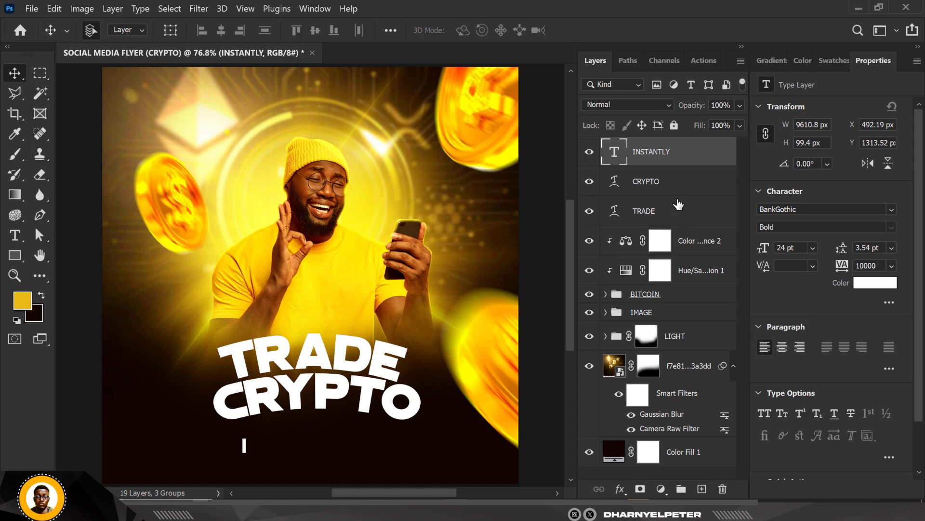
left_click(671, 185)
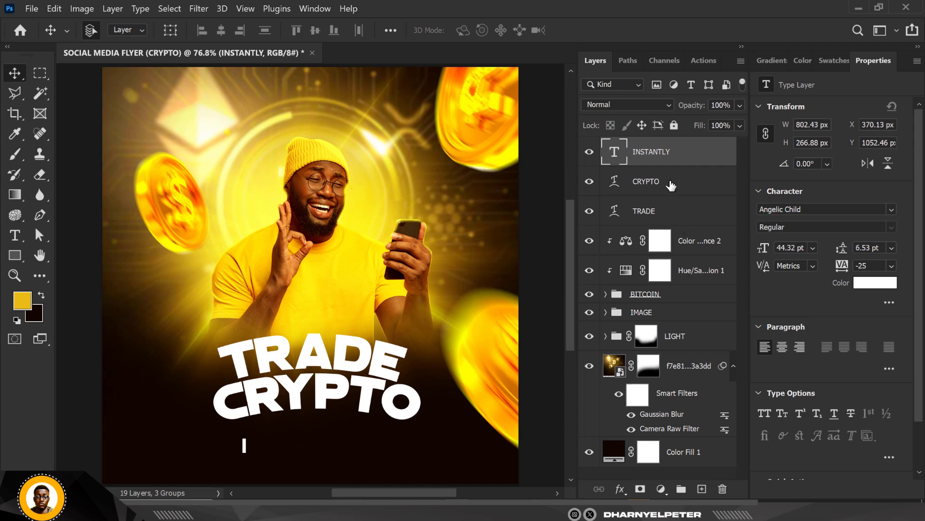
left_click(680, 155)
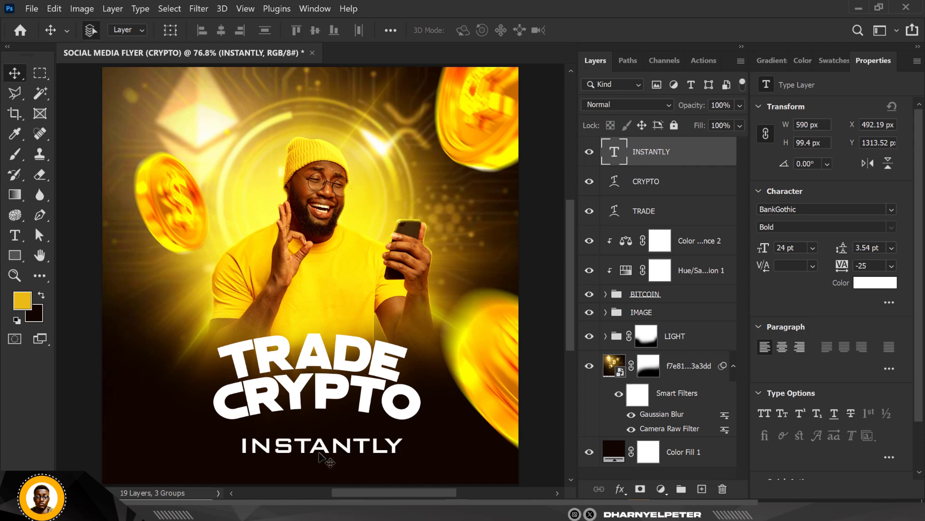
Step: Scale the INSTANTLY text down proportionally to 47.08%
scroll(321, 458, "up", 1)
scroll(319, 453, "up", 1)
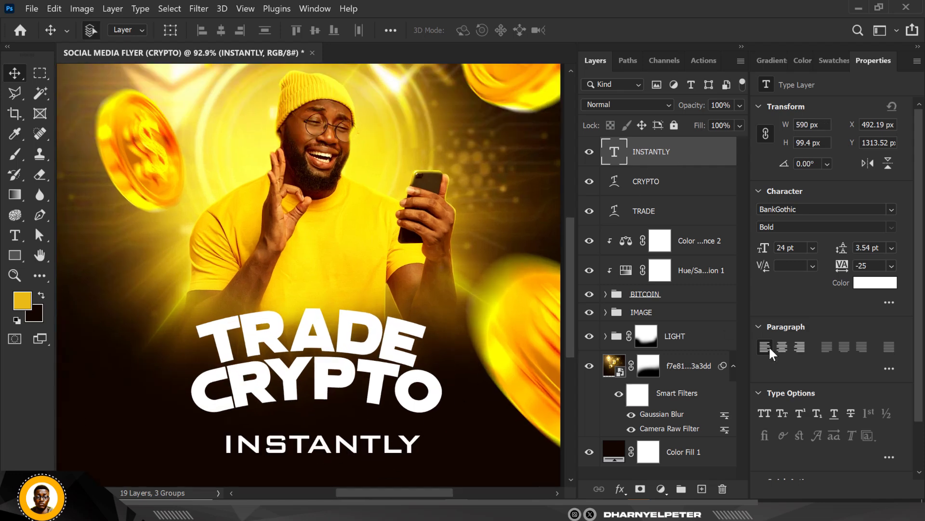
key("ctrl+t")
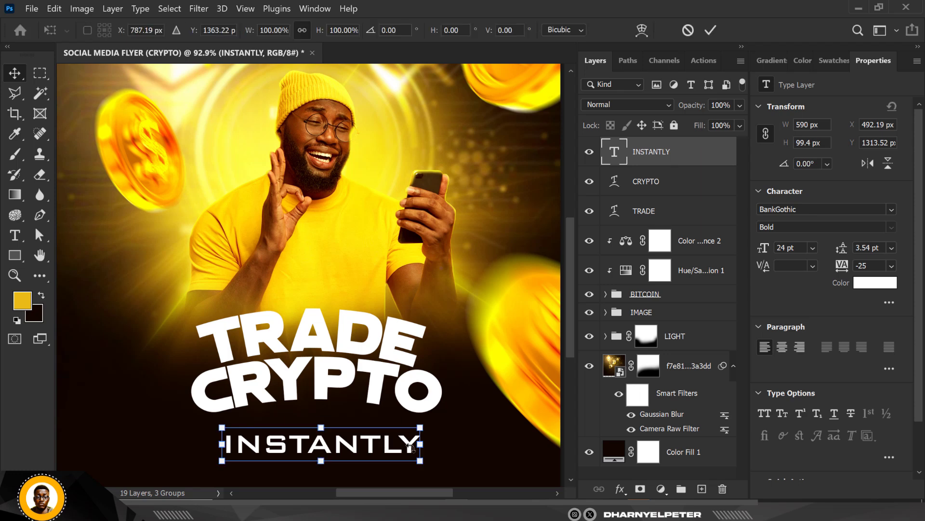
left_click_drag(420, 459, 367, 455)
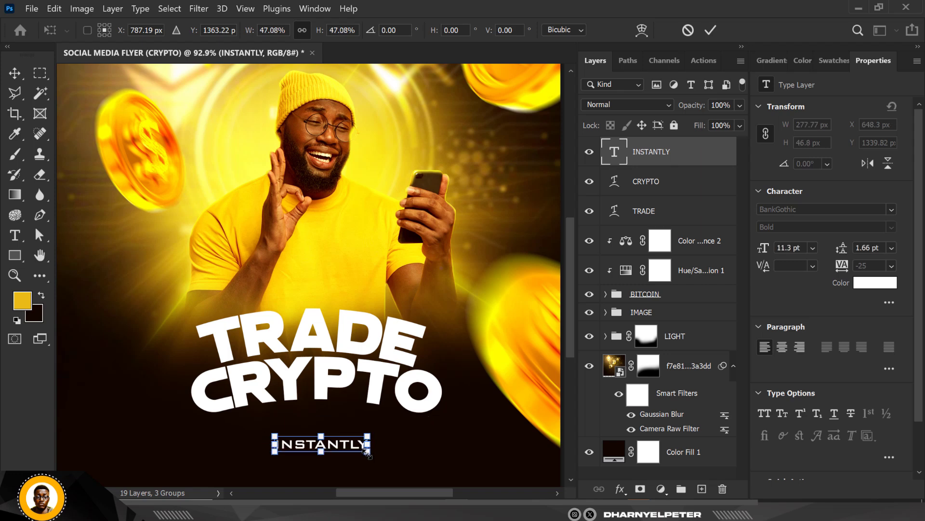
key("Return")
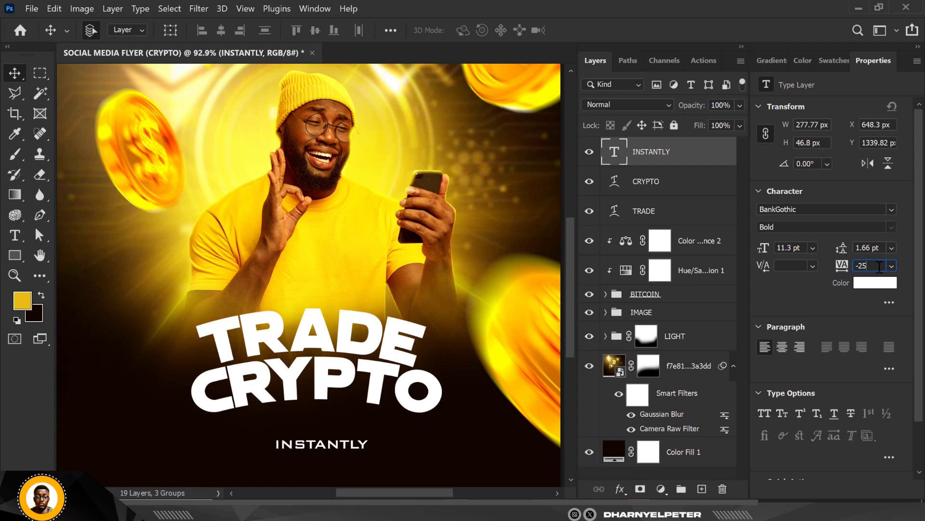
Step: Widen the letter spacing of the INSTANTLY text, trying a tracking of 400 and settling on 800
left_click_drag(880, 266, 841, 269)
type("400")
key("Return")
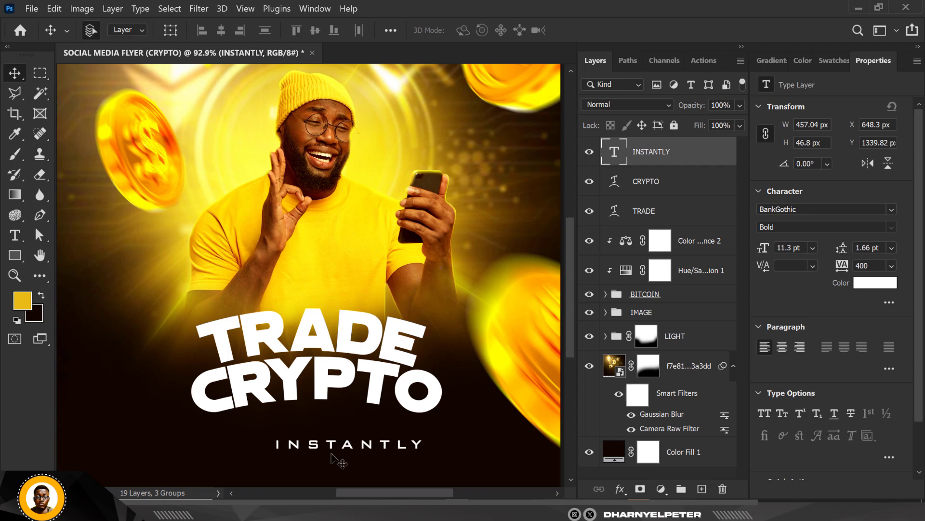
left_click_drag(875, 268, 842, 266)
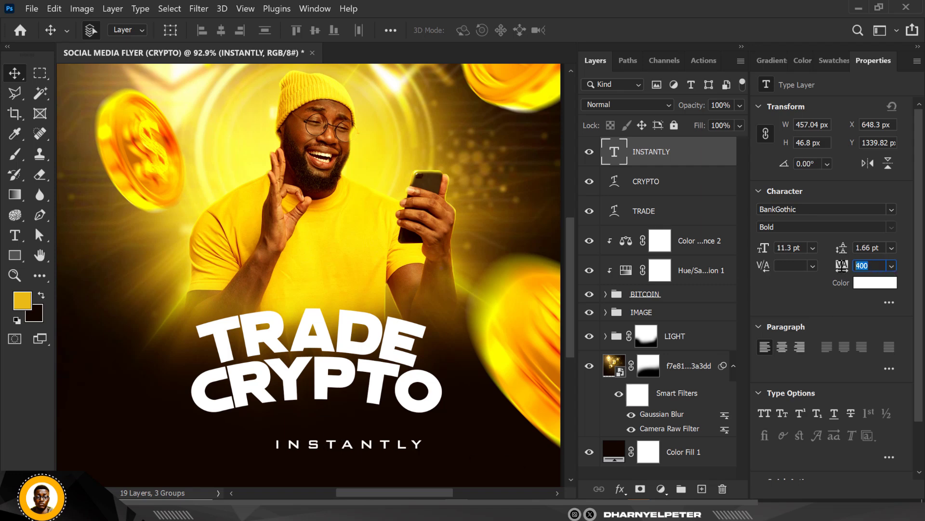
type("8")
key("Return")
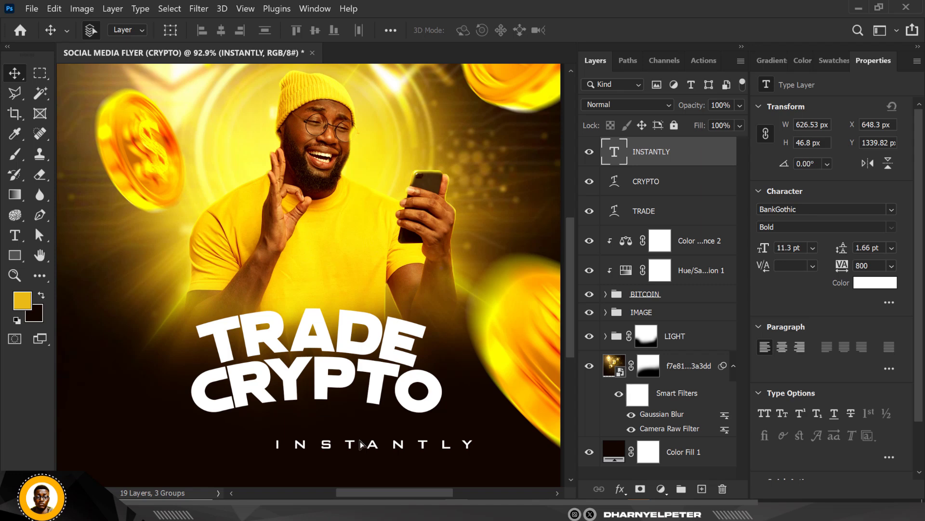
Step: Move the INSTANTLY text centred close beneath the CRYPTO line, at X 477.3 px and Y 1273.82 px
left_click_drag(375, 445, 320, 425)
key("Left")
key("Left")
key("Left")
key("Left")
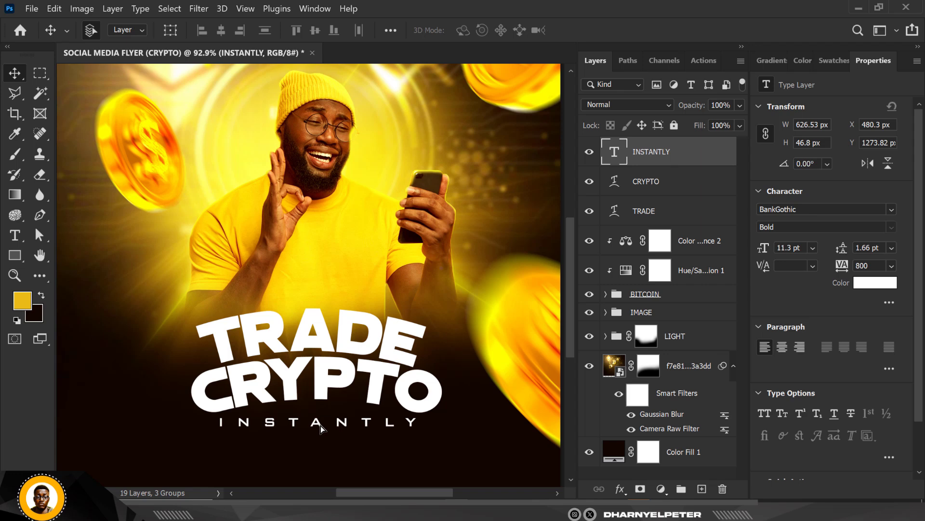
key("Left")
key("Left")
scroll(322, 395, "up", 3)
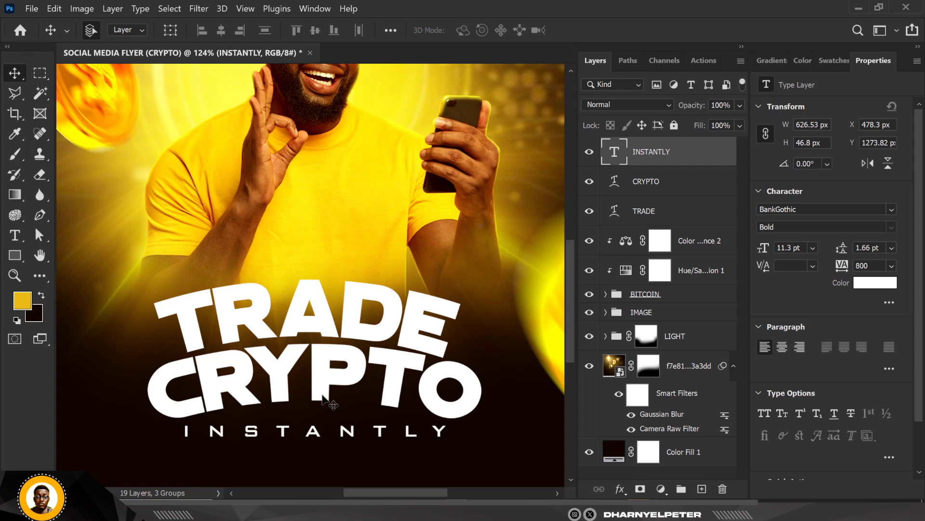
key("Left")
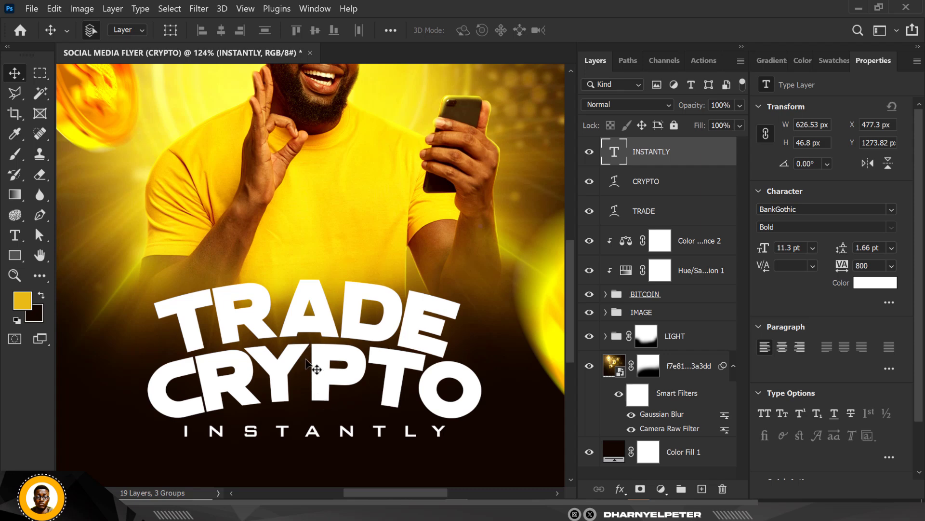
scroll(308, 367, "down", 1)
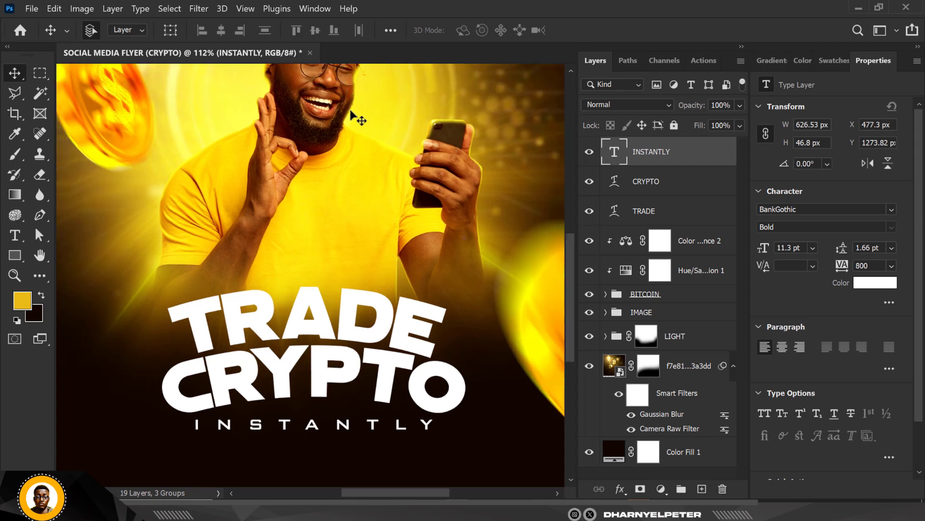
Step: Warp the INSTANTLY text with an Arc bend of 15% to follow the curve of the CRYPTO line
key("ctrl+t")
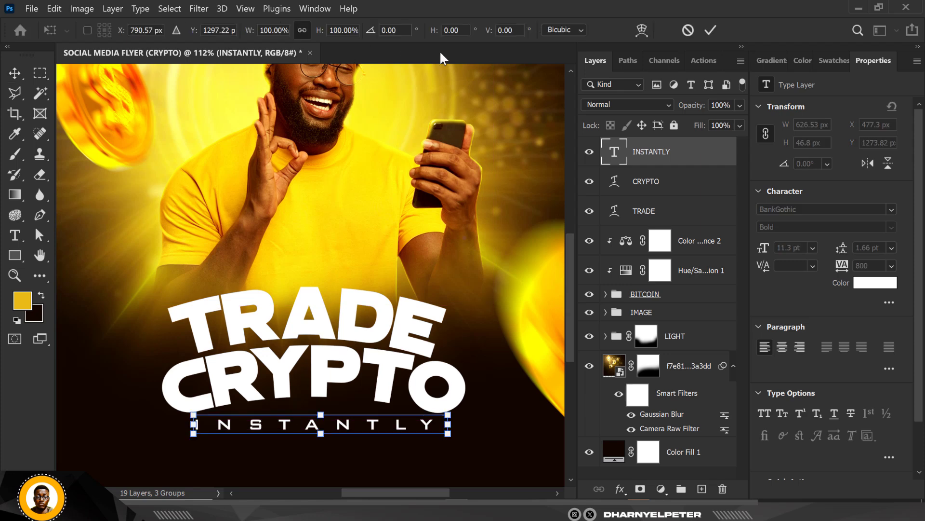
left_click(642, 30)
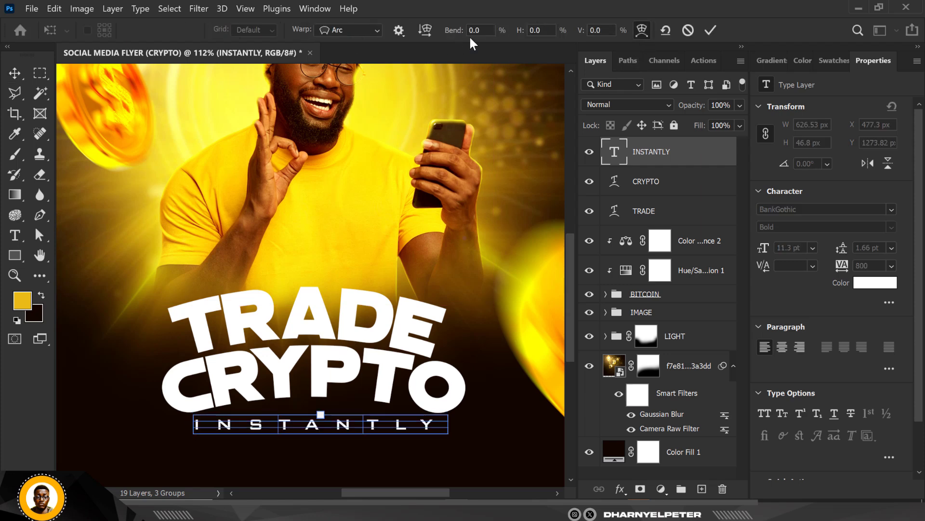
left_click(485, 31)
type("15")
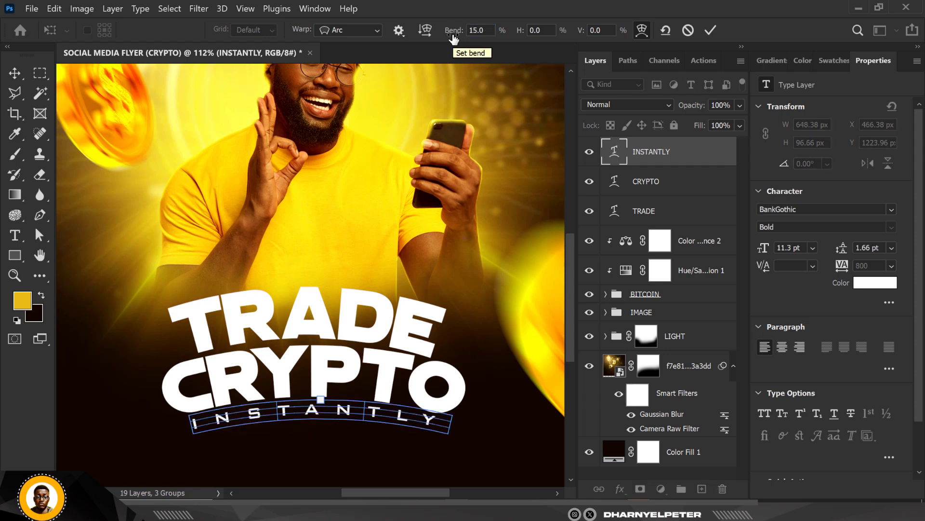
left_click(14, 72)
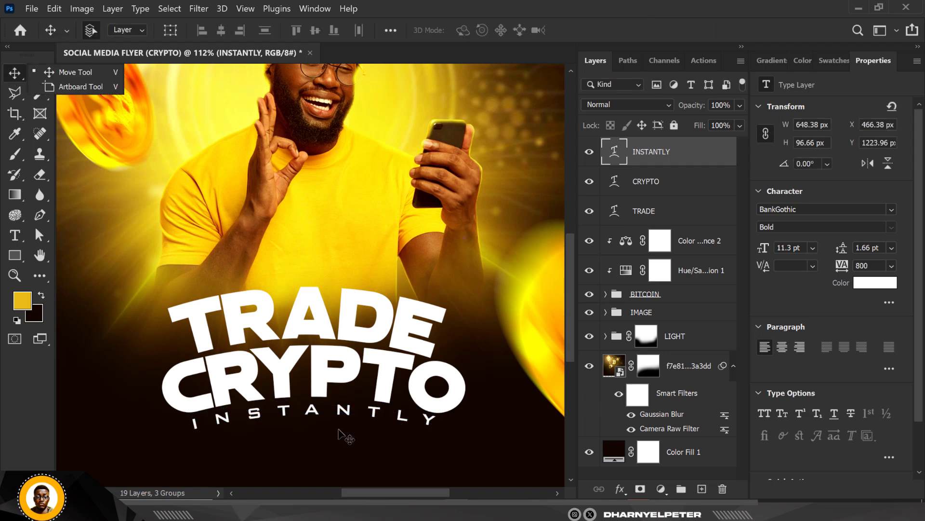
scroll(345, 390, "down", 6)
scroll(266, 338, "up", 1)
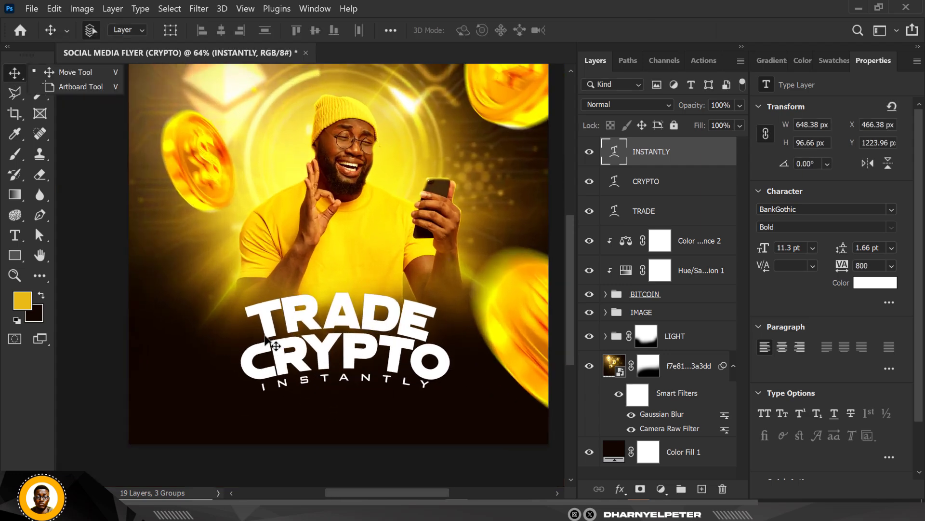
scroll(268, 338, "up", 1)
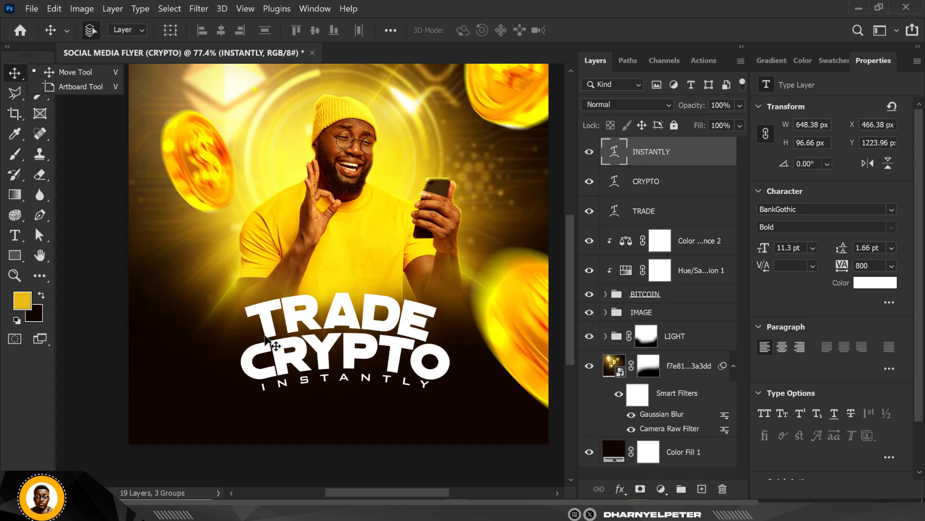
scroll(447, 353, "up", 1)
scroll(446, 343, "down", 9)
scroll(412, 322, "up", 5)
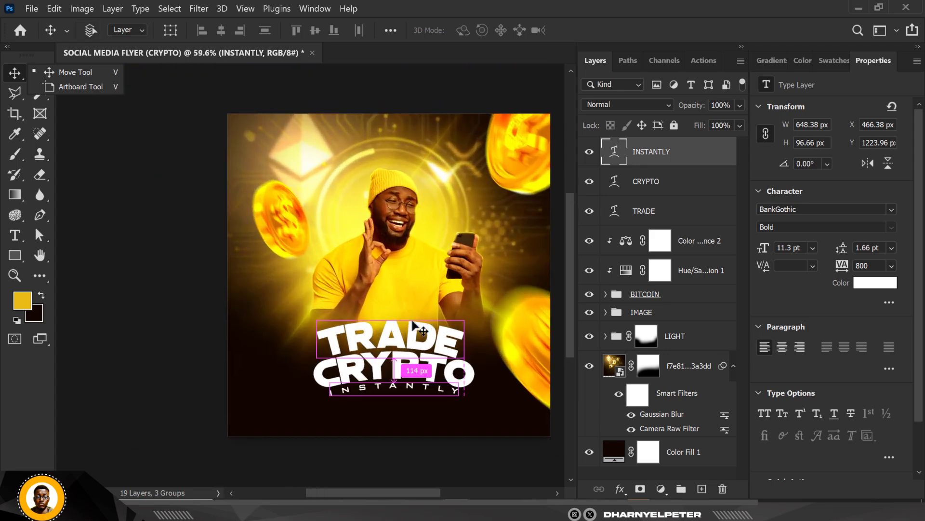
scroll(412, 321, "up", 2)
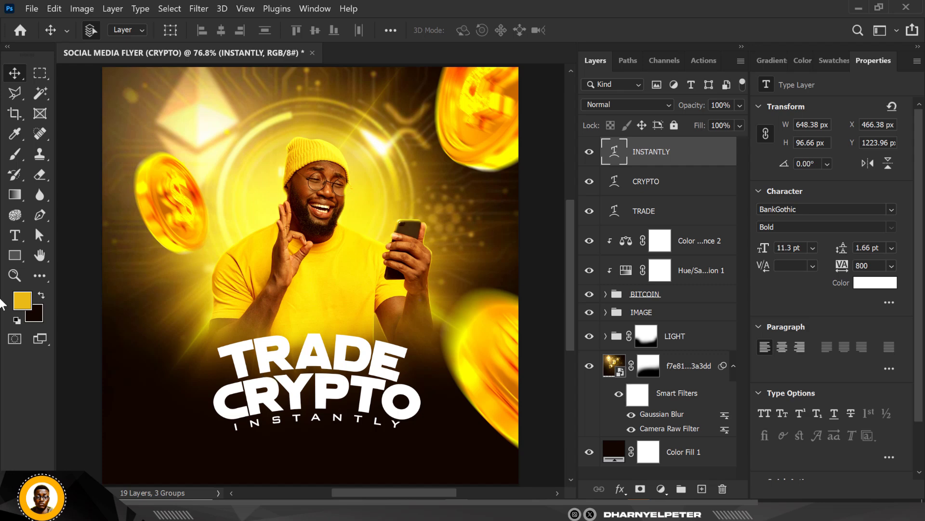
Step: Add a new text layer reading SWIFT AND RELIABLE near the flyer's lower edge
left_click(10, 232)
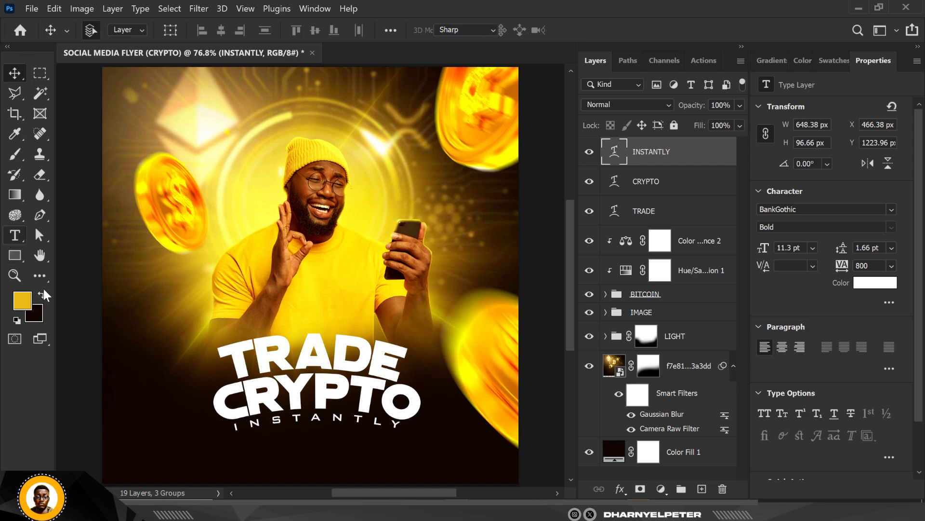
left_click(162, 465)
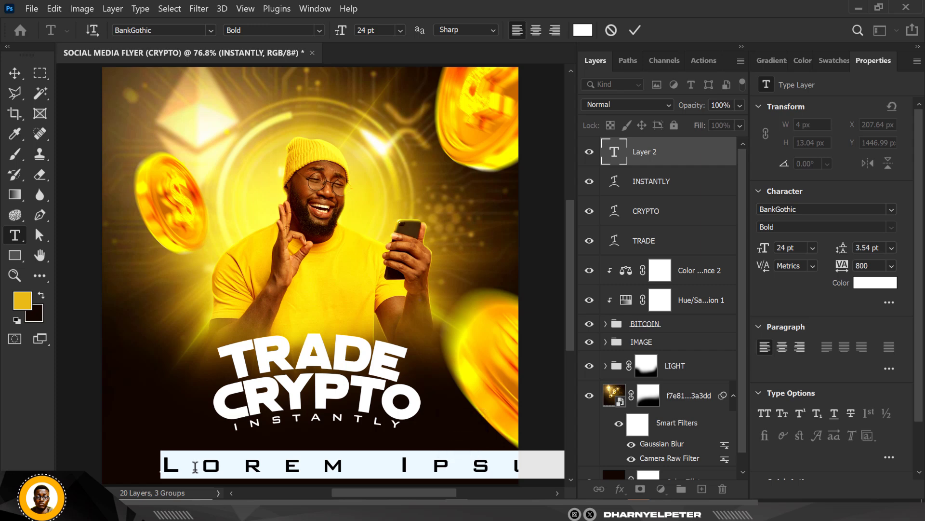
type("SWIFT")
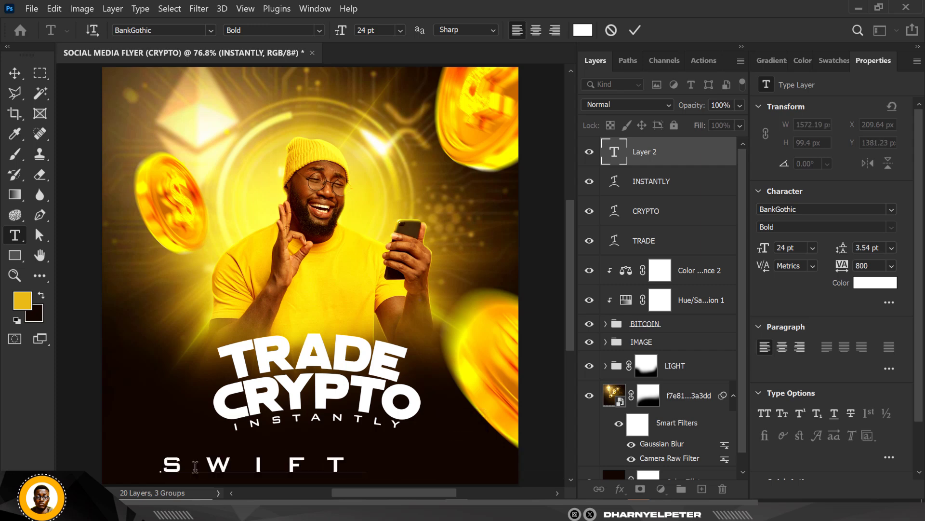
type(" AND")
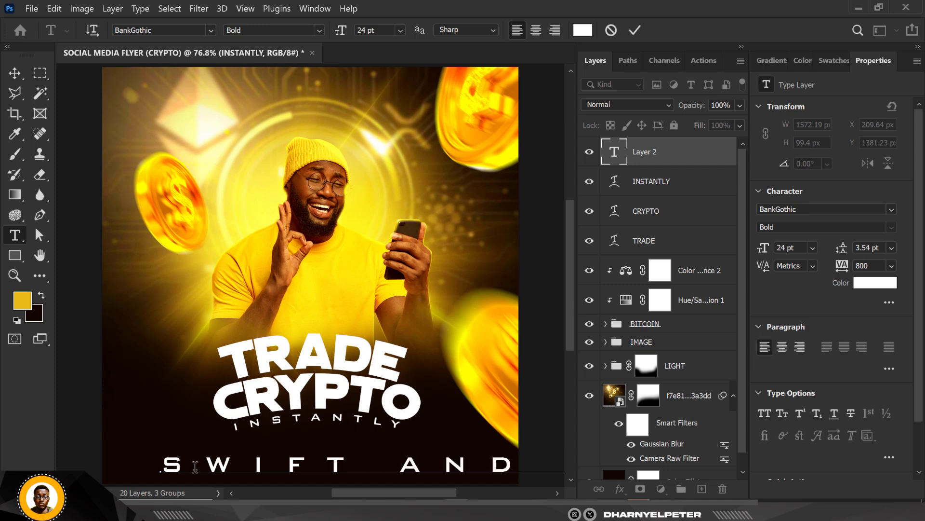
left_click(14, 72)
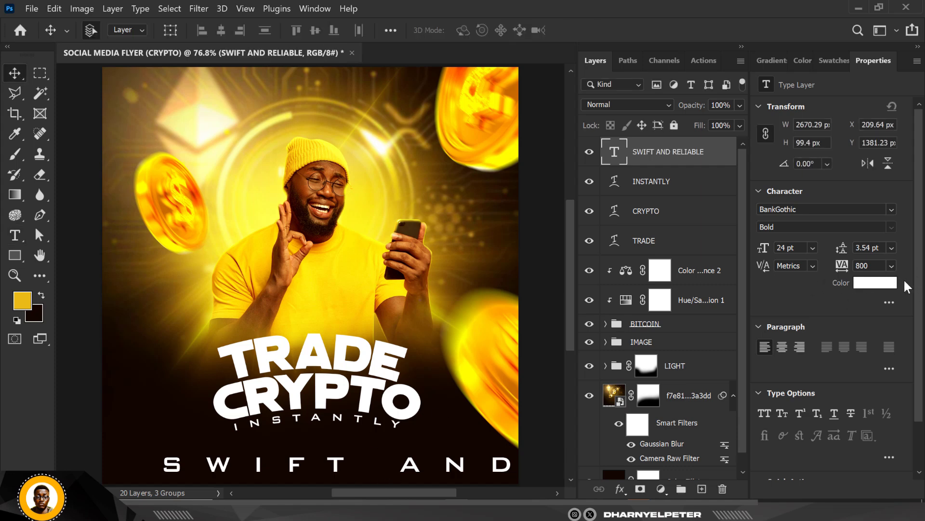
Step: Set the SWIFT AND RELIABLE text's tracking to -50 and its font to Montserrat SemiBold
left_click(891, 266)
left_click(882, 299)
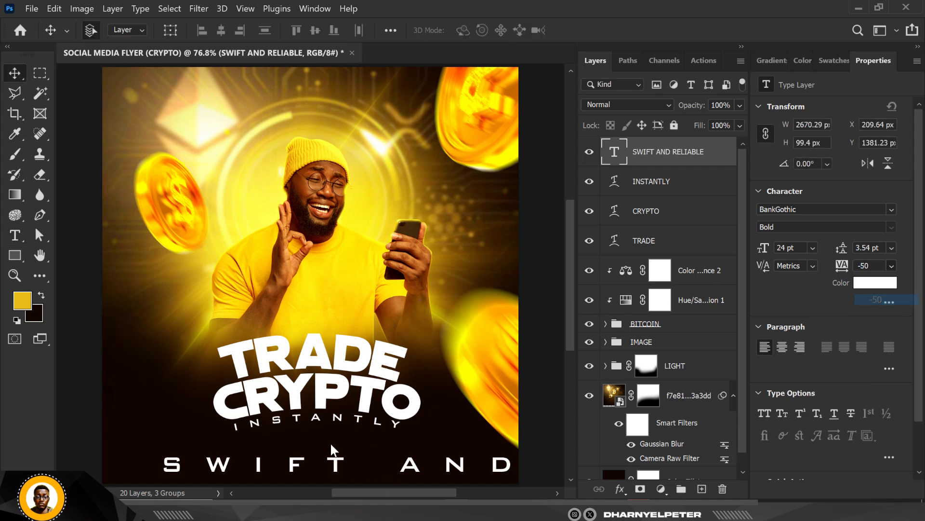
left_click(815, 209)
type("mon")
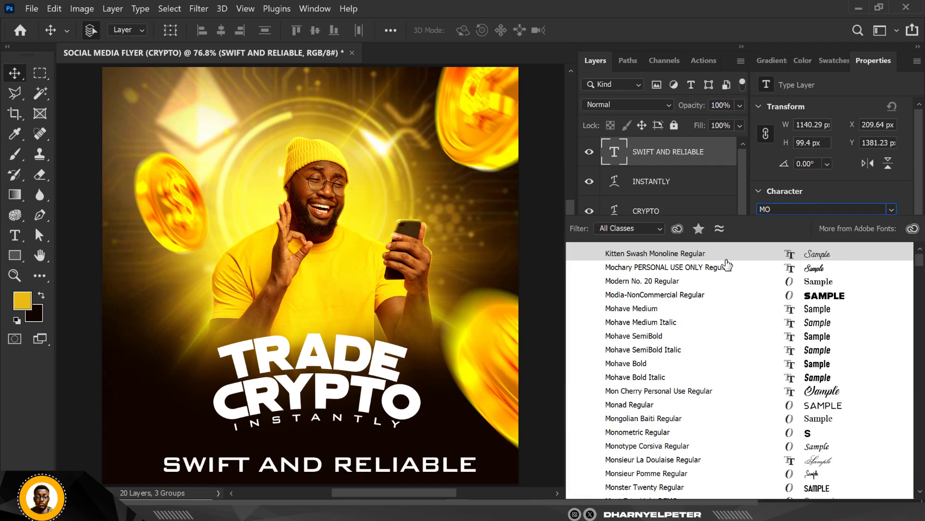
type("Montserrat")
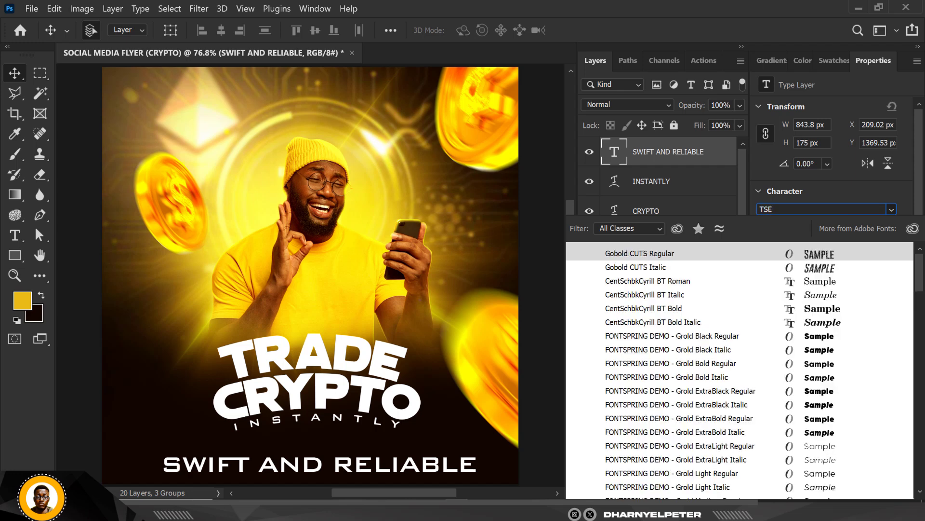
key("Return")
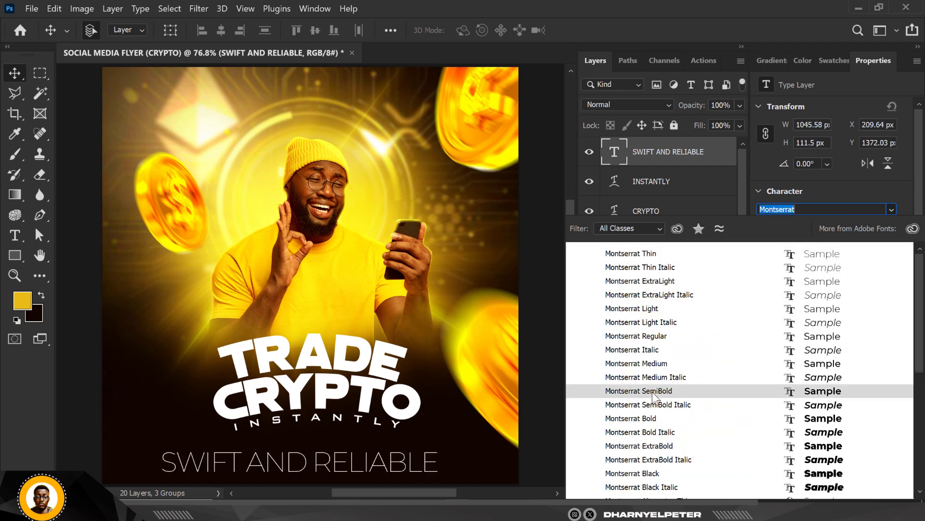
left_click(653, 393)
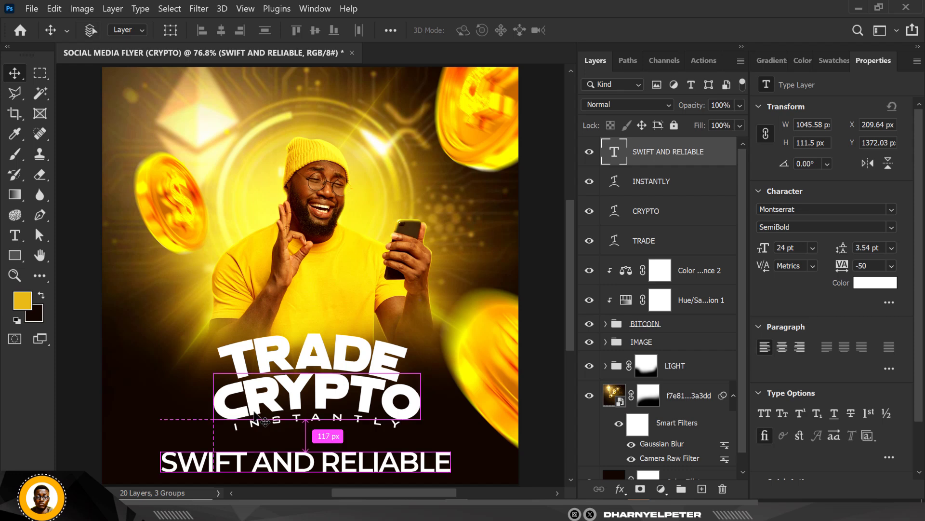
Step: Scale the SWIFT AND RELIABLE text down proportionally to 24.61%
key("ctrl+t")
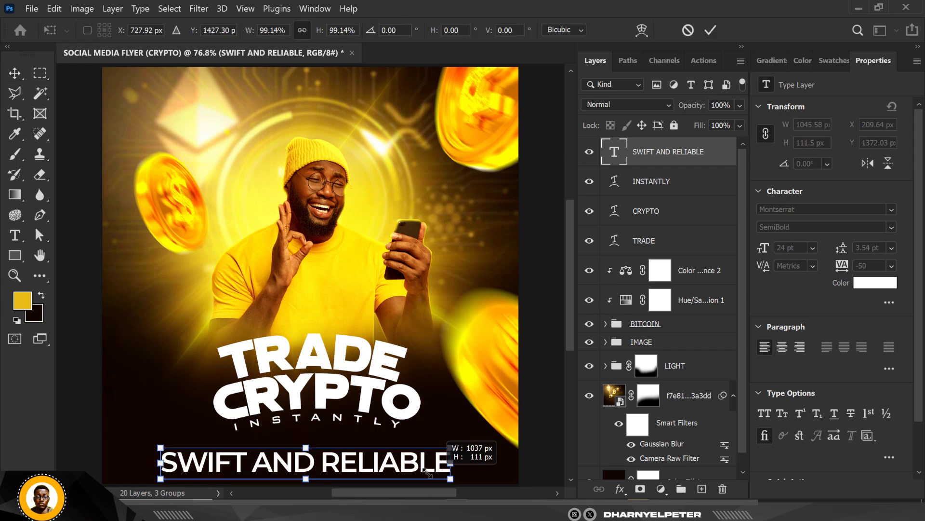
left_click_drag(448, 476, 297, 476)
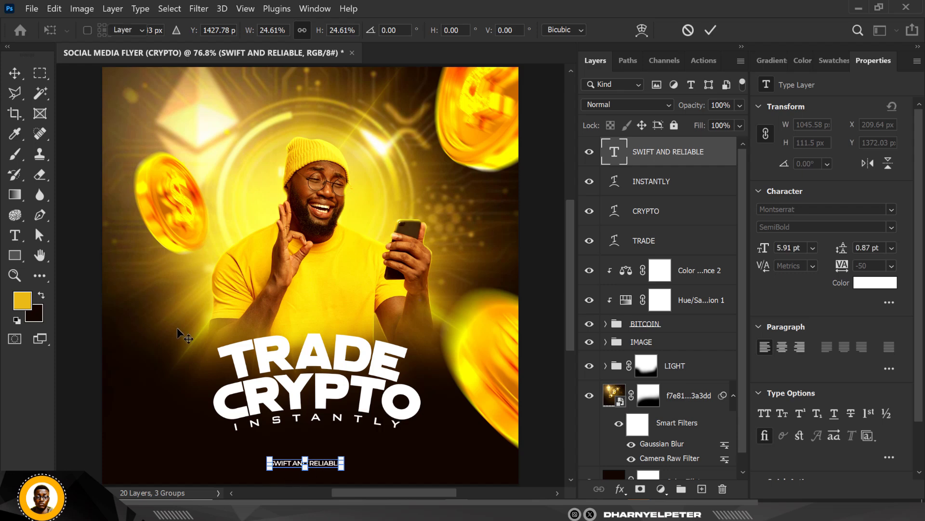
key("Return")
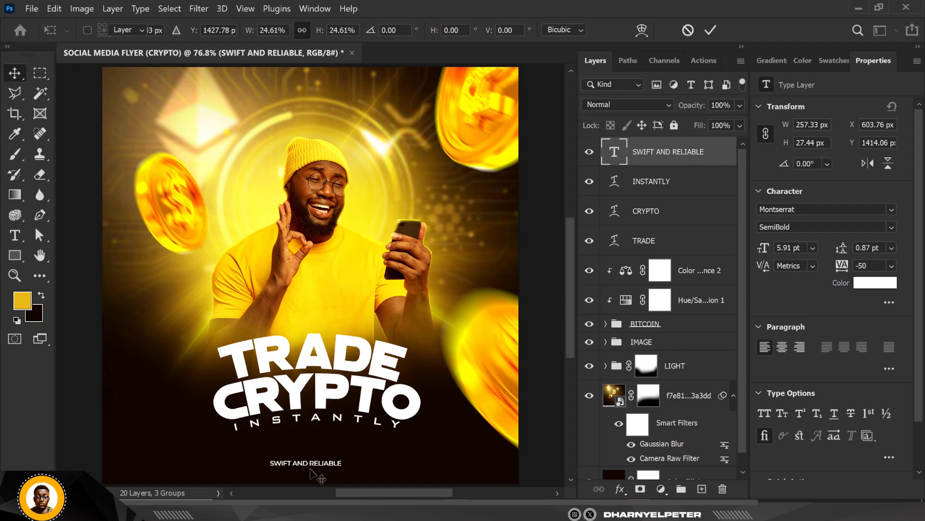
Step: Move the SWIFT AND RELIABLE text up beneath the INSTANTLY line, to X 618.76 px and Y 1376.06 px
scroll(311, 470, "up", 3)
scroll(311, 475, "up", 4)
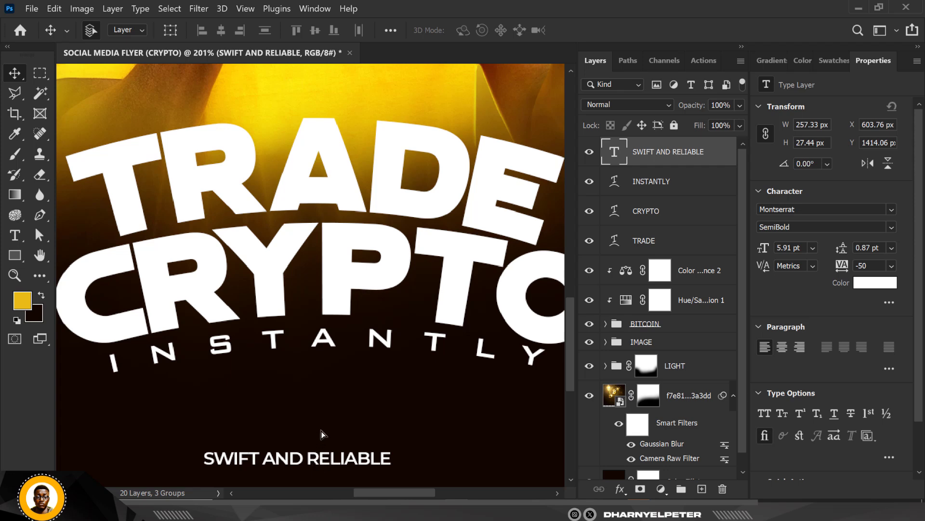
key("Up")
left_click_drag(322, 433, 340, 380)
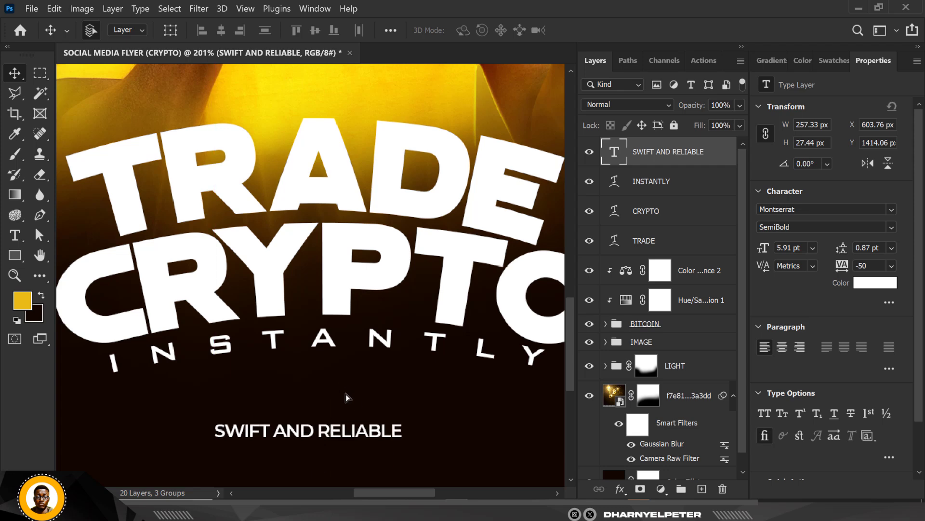
Step: Set the SWIFT AND RELIABLE text's tracking to 75
scroll(332, 401, "down", 2)
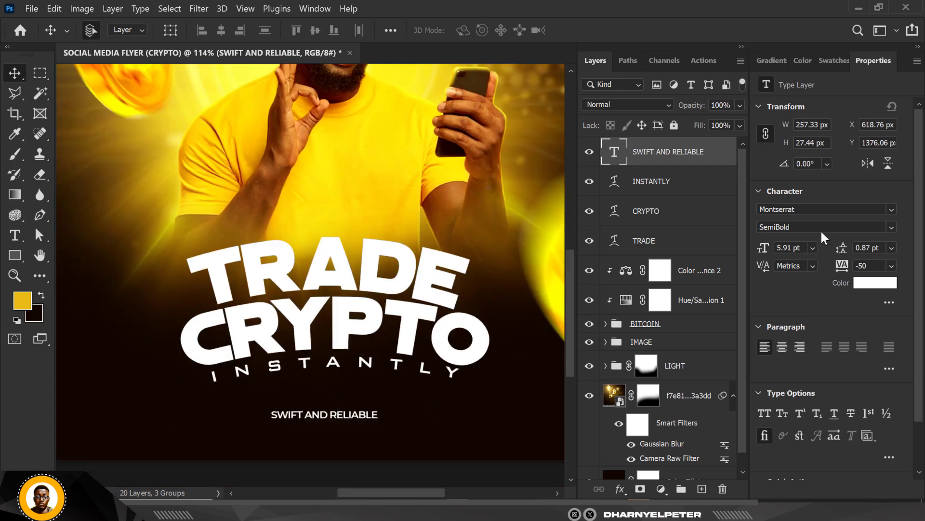
left_click(892, 266)
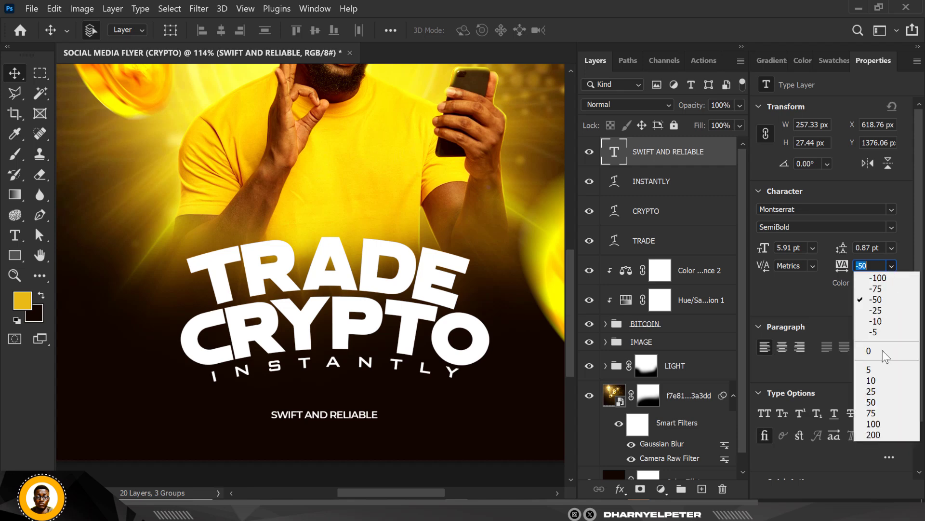
left_click(870, 413)
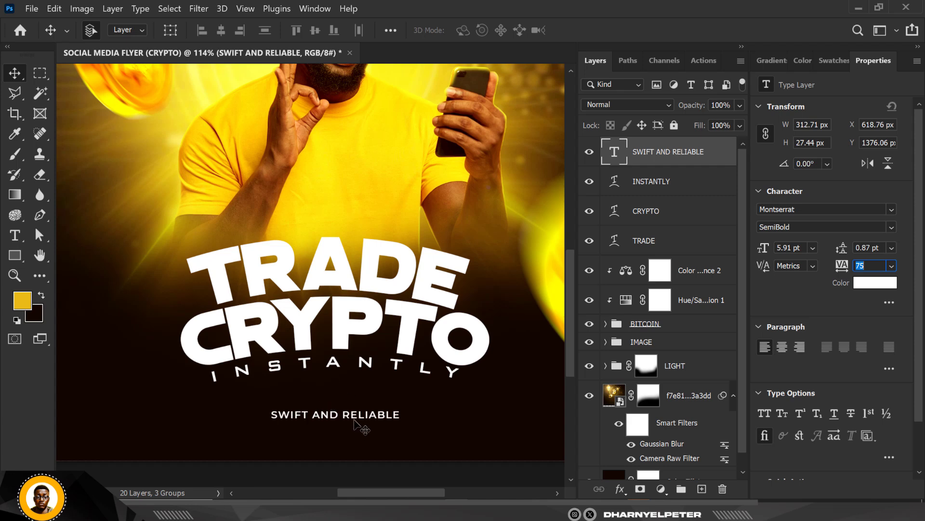
Step: Move the SWIFT AND RELIABLE text up closer to the INSTANTLY line, to X 628.76 px and Y 1331.06 px
left_click(333, 476)
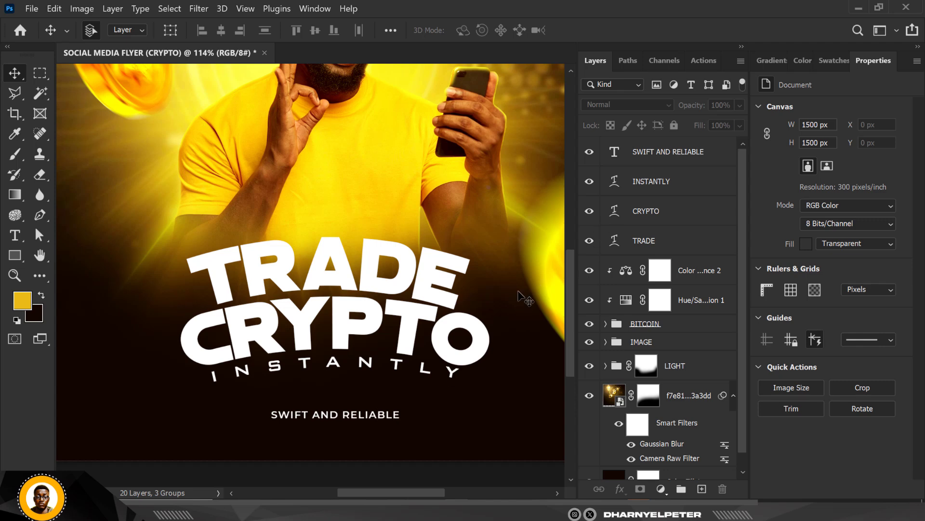
left_click(659, 152)
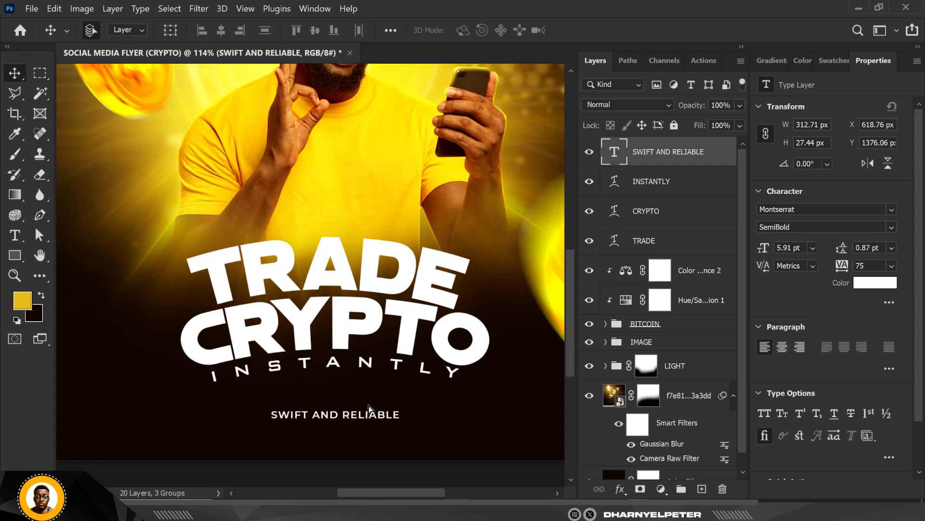
left_click_drag(368, 415, 374, 397)
key("ctrl+0")
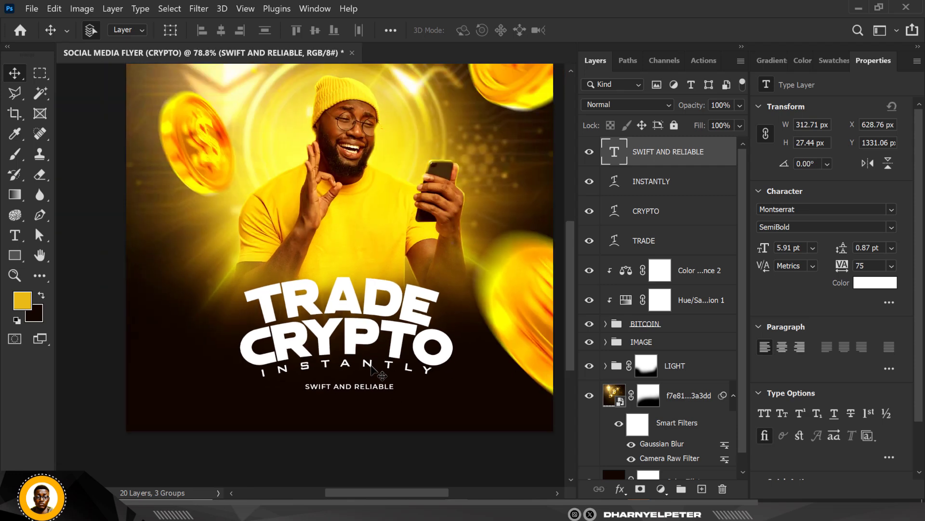
scroll(368, 336, "up", 2)
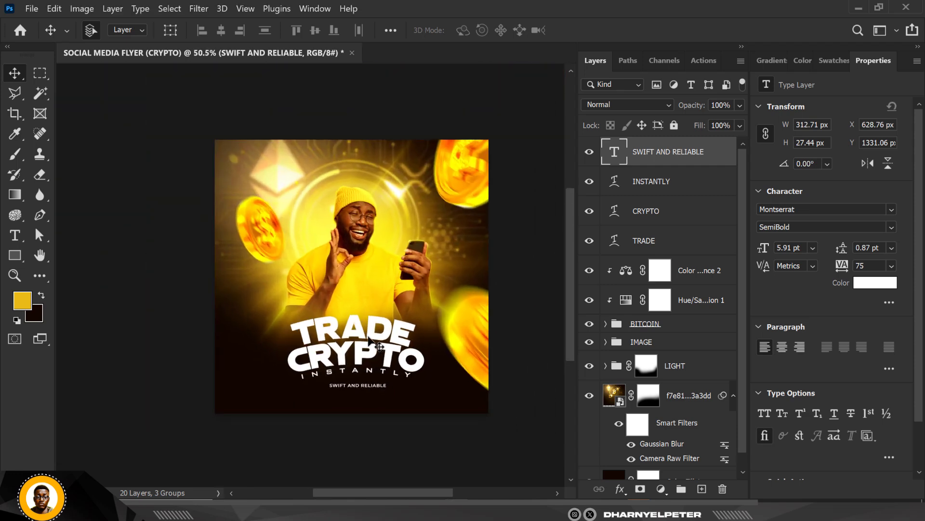
scroll(415, 164, "up", 3)
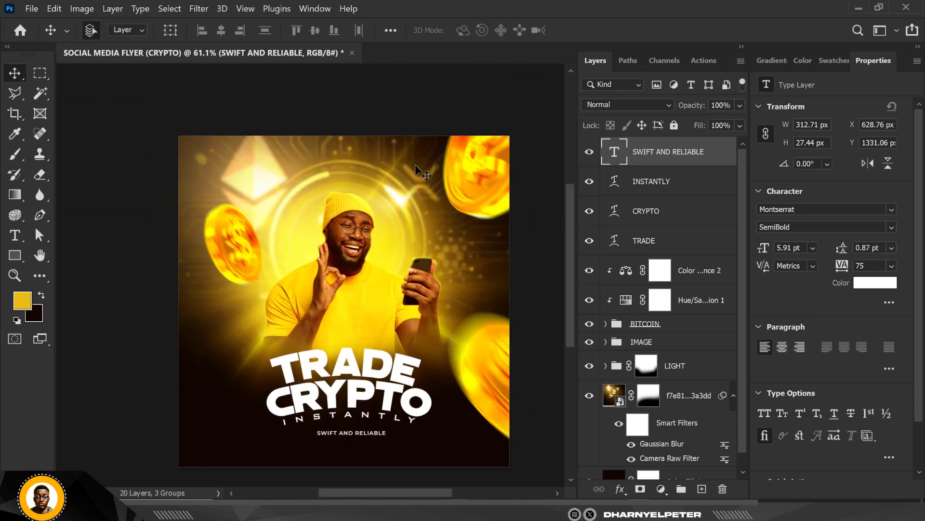
scroll(415, 164, "up", 1)
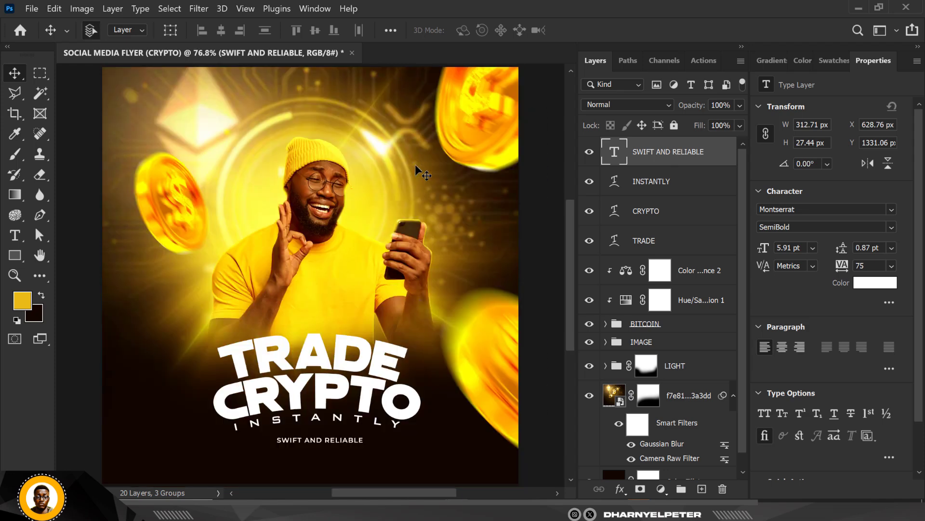
scroll(272, 137, "down", 3)
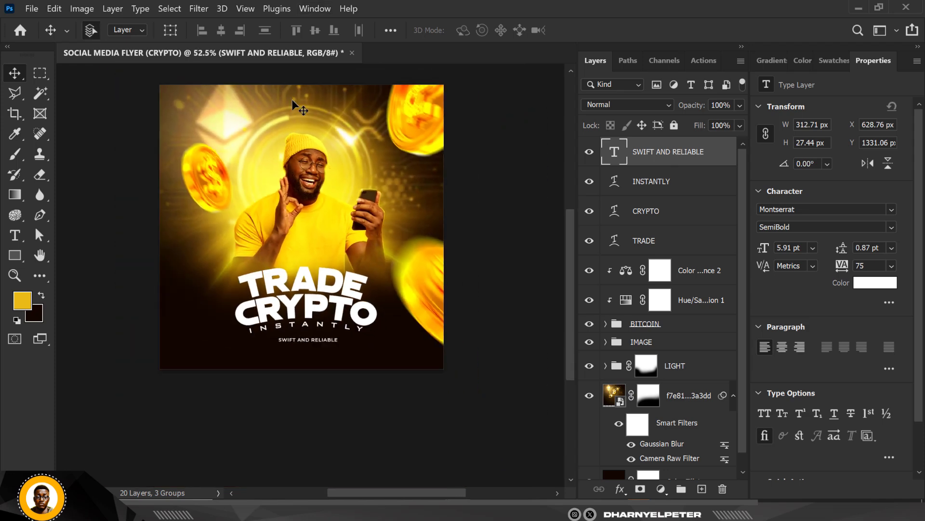
left_click_drag(316, 117, 322, 147)
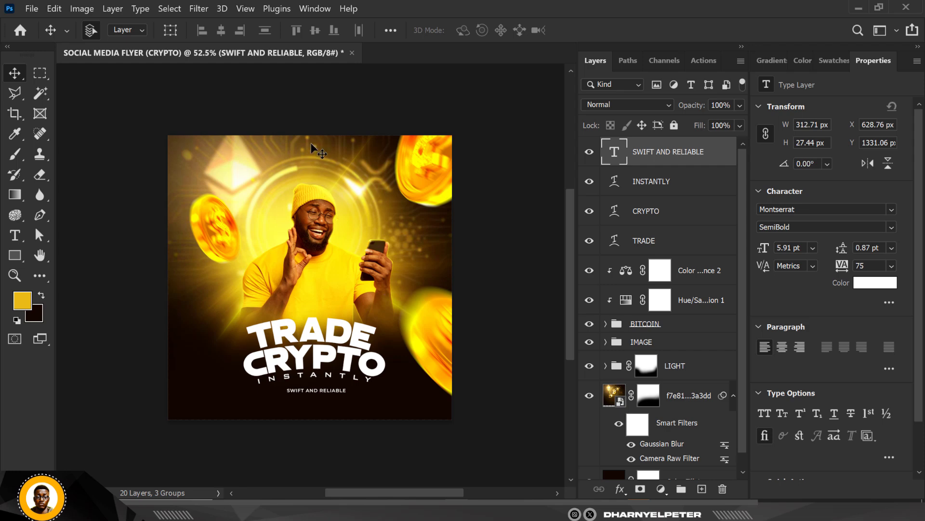
Step: Draw a near-black rectangle about 361 px wide across the flyer's top edge above the man's head, and extend its height to about 280 px
scroll(311, 143, "up", 2)
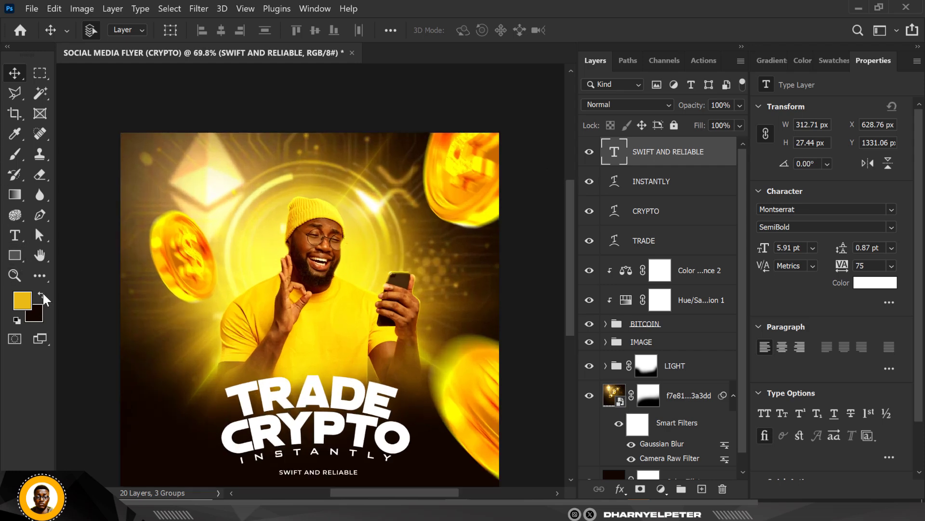
left_click(16, 254)
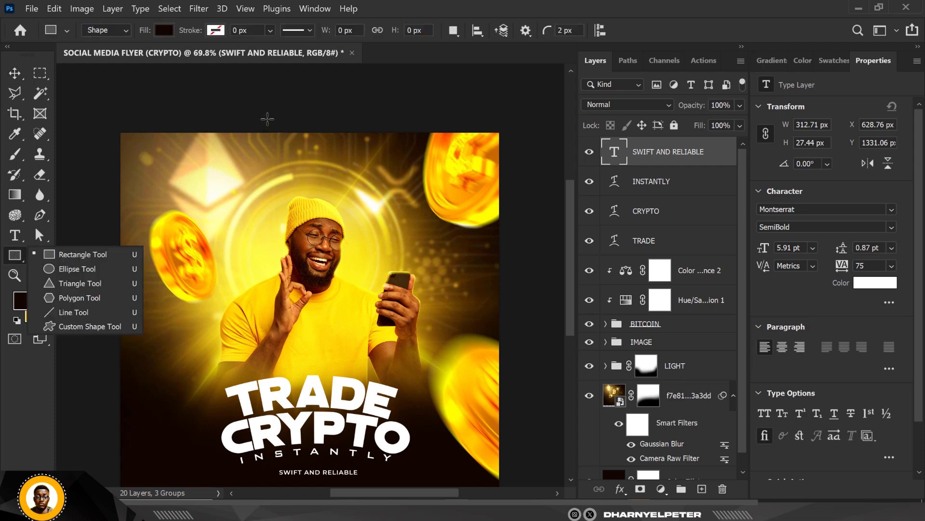
left_click_drag(267, 119, 359, 180)
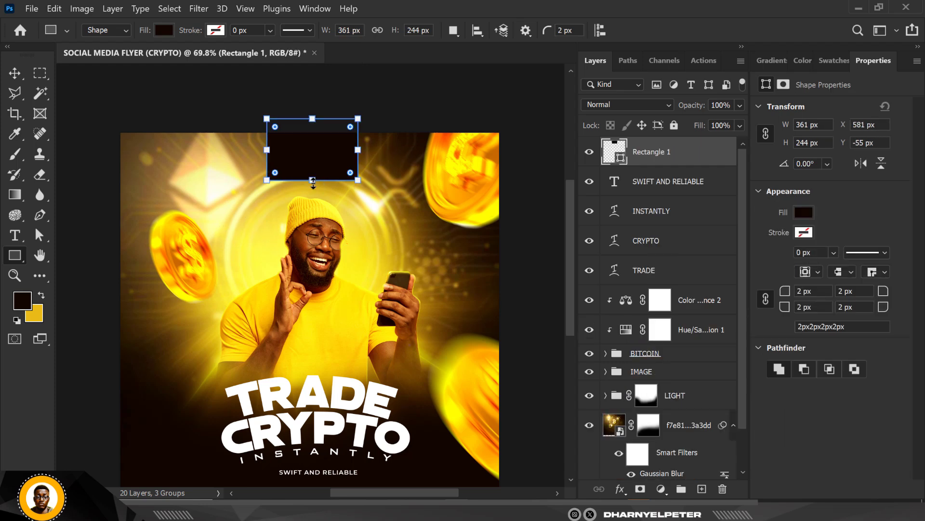
left_click_drag(313, 180, 312, 190)
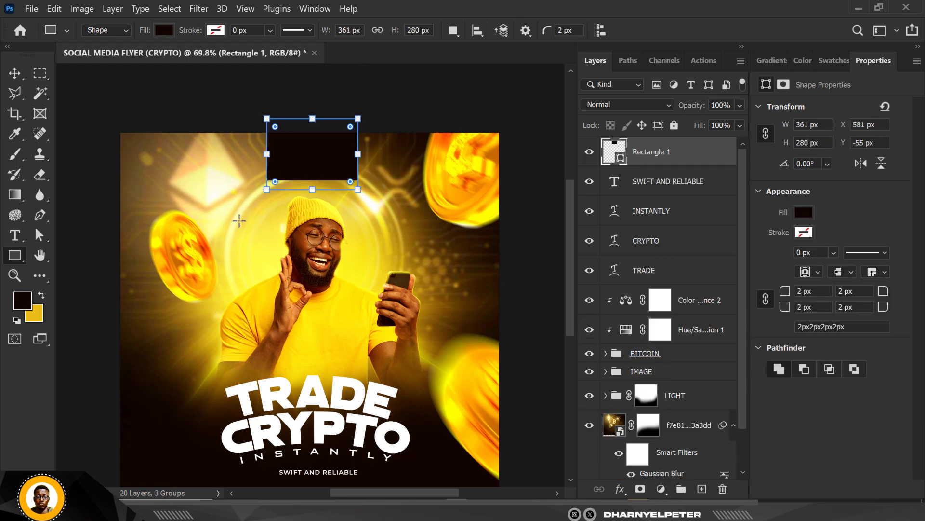
left_click(15, 73)
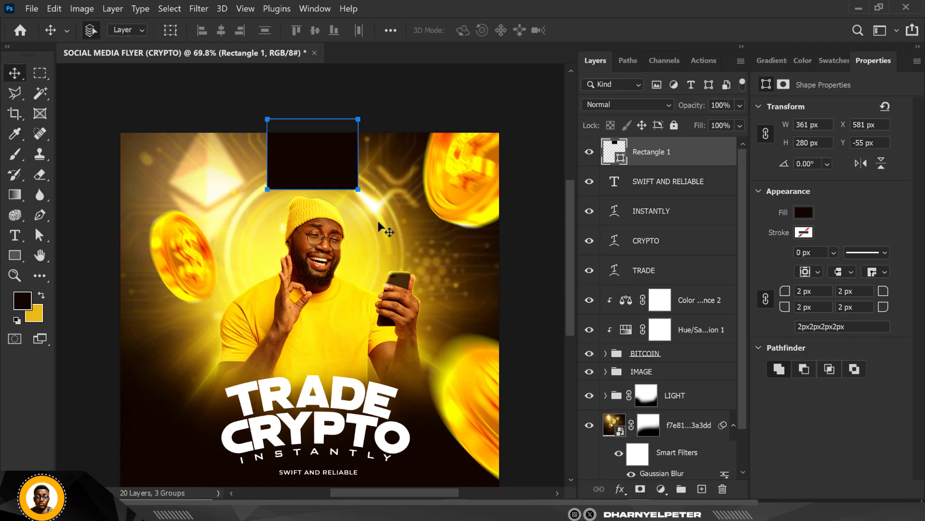
Step: Add a layer mask to the rectangle and set up a soft black brush with 100% flow
left_click(641, 488)
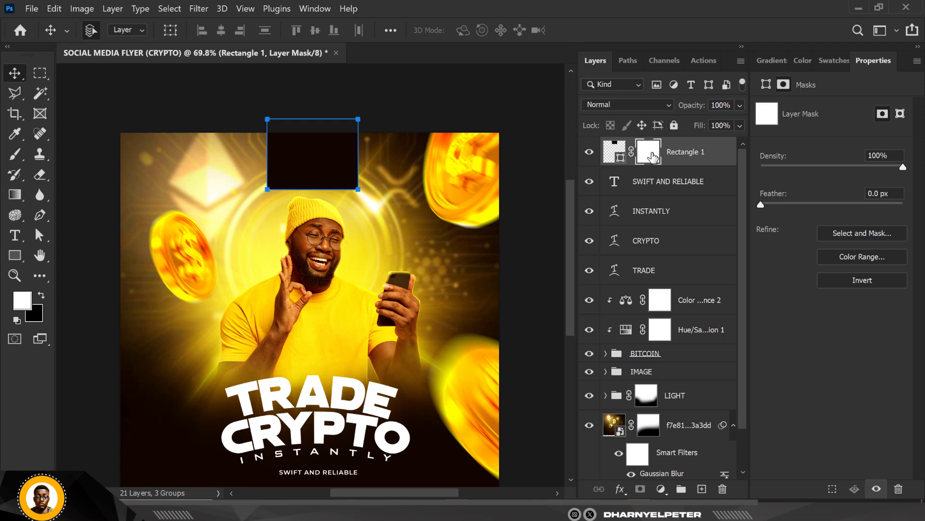
left_click(40, 294)
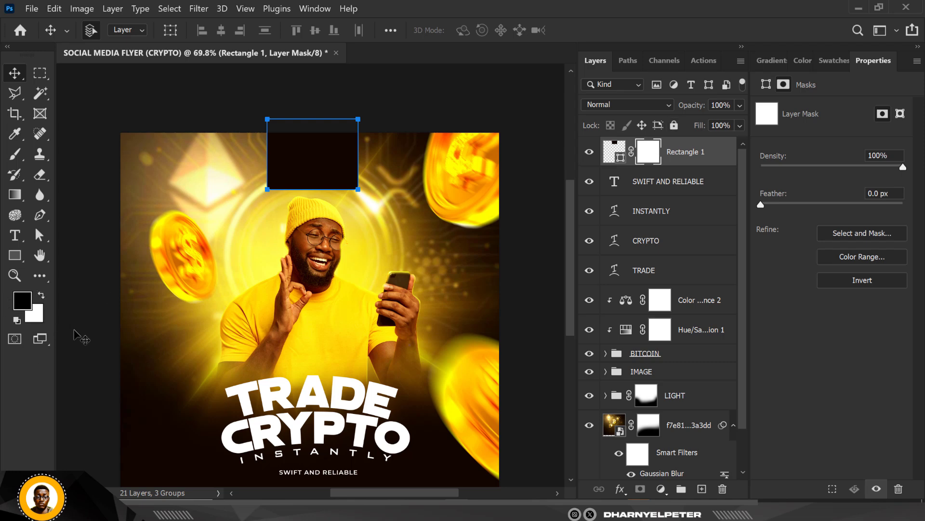
key("b")
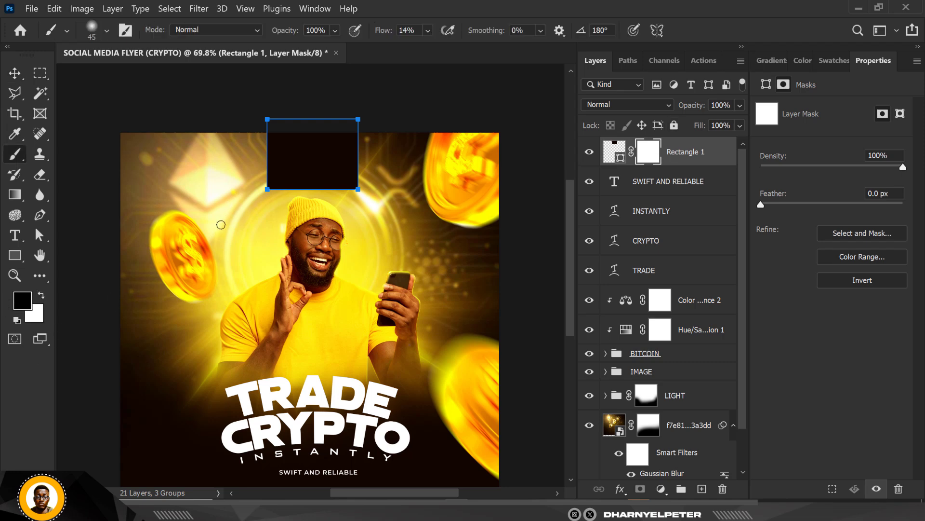
left_click(427, 29)
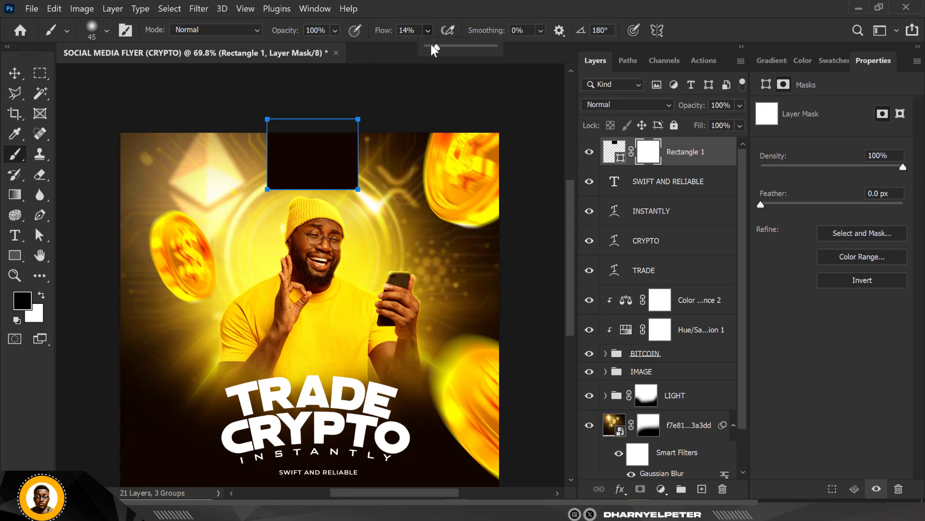
left_click(252, 199)
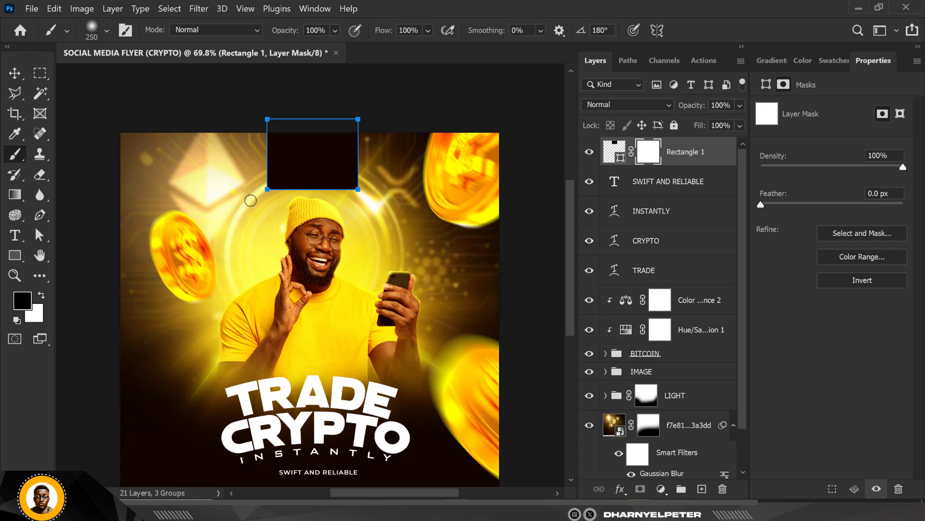
key("]")
mouse_move(255, 229)
left_mouse_down()
mouse_move(413, 223)
mouse_move(234, 234)
left_mouse_up()
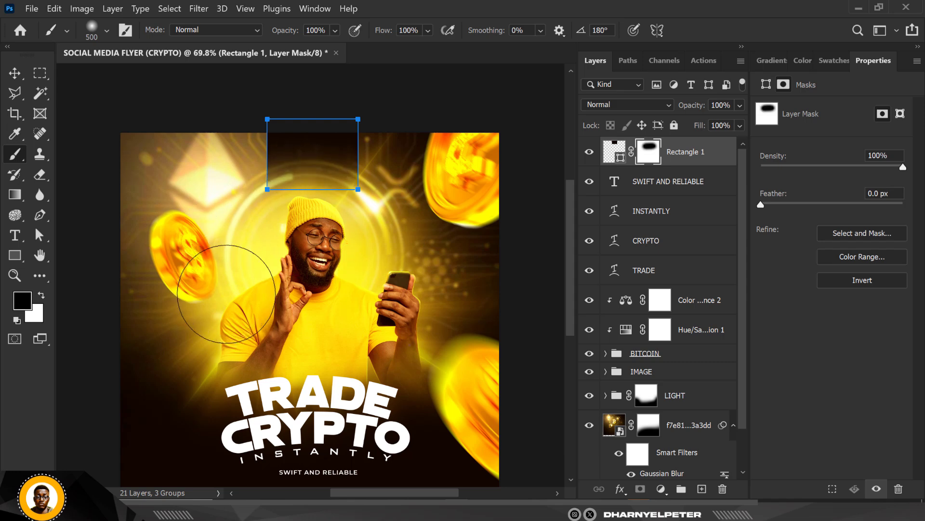
key("ctrl+z")
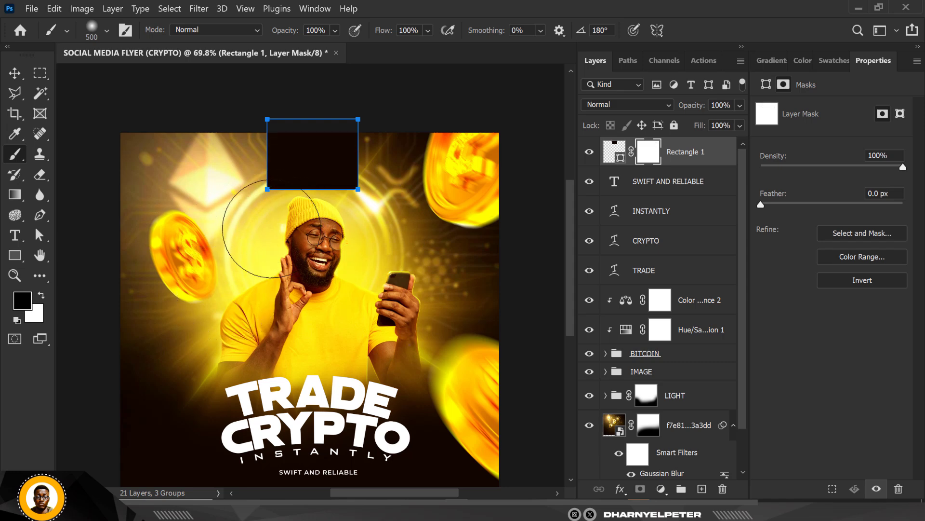
Step: Fade out the rectangle's lower edge on its layer mask with the black brush at size 200
key("bracketleft")
key("bracketleft")
key("bracketleft")
key("bracketleft")
left_click(279, 189)
left_click(377, 204, "shift")
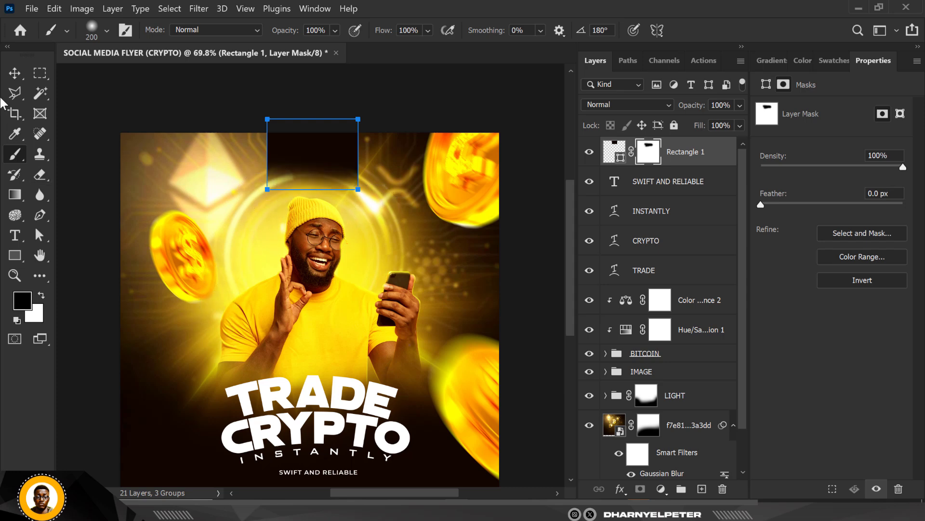
left_click(11, 70)
left_click(221, 101)
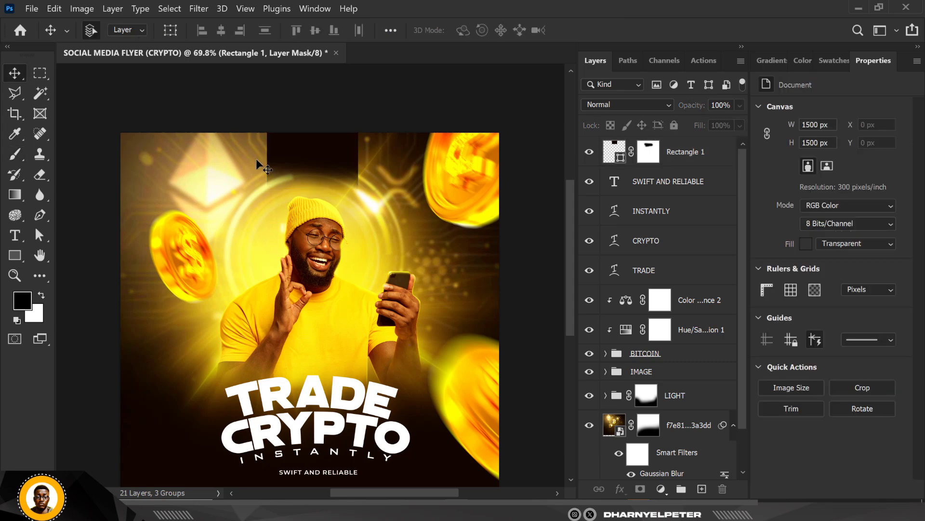
scroll(293, 169, "down", 2)
scroll(303, 164, "up", 5)
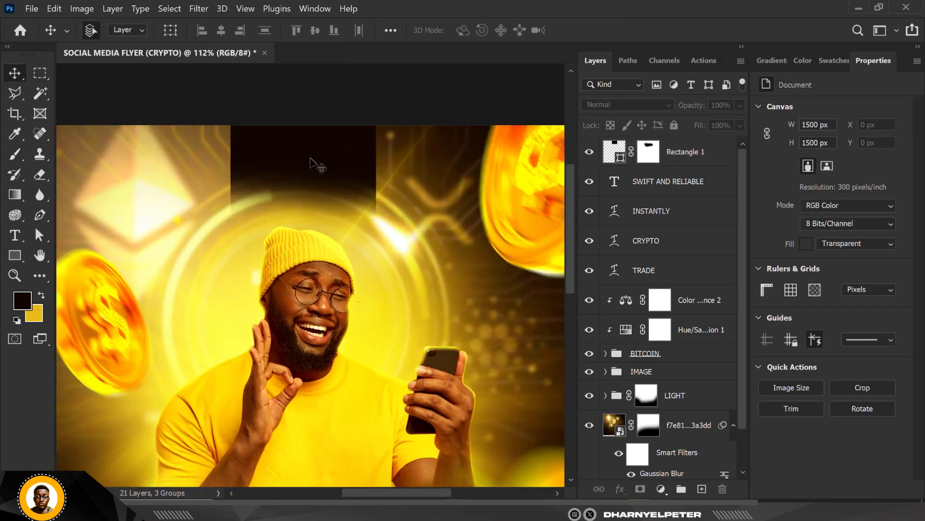
left_click(648, 151)
key("b")
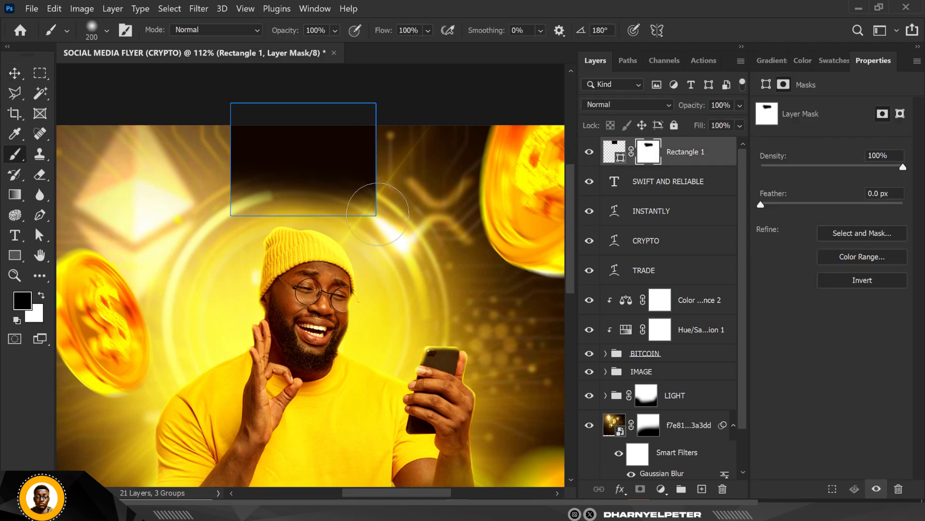
left_click_drag(406, 219, 196, 231)
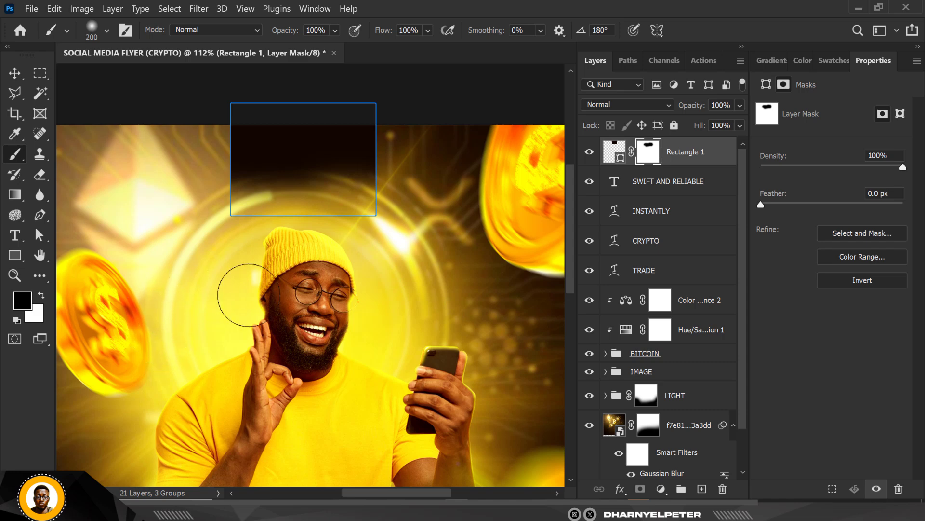
key("ctrl+z")
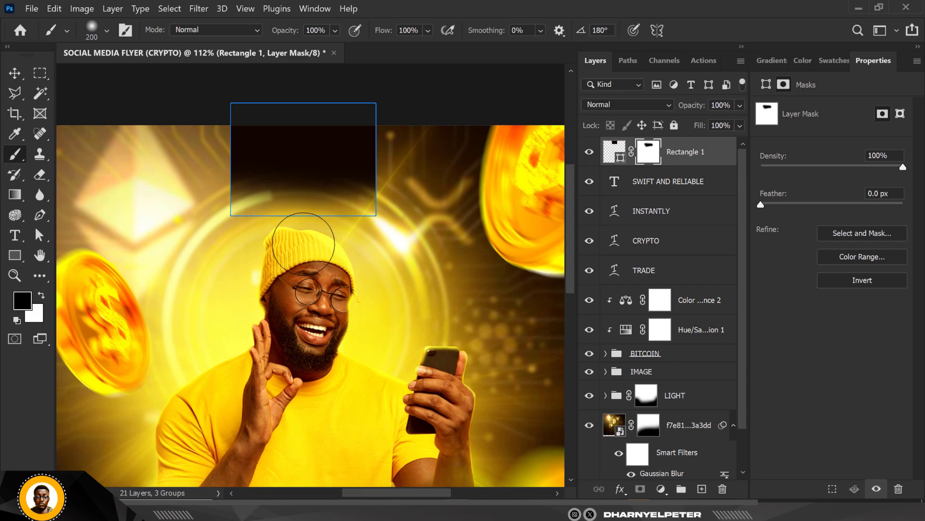
left_click(12, 74)
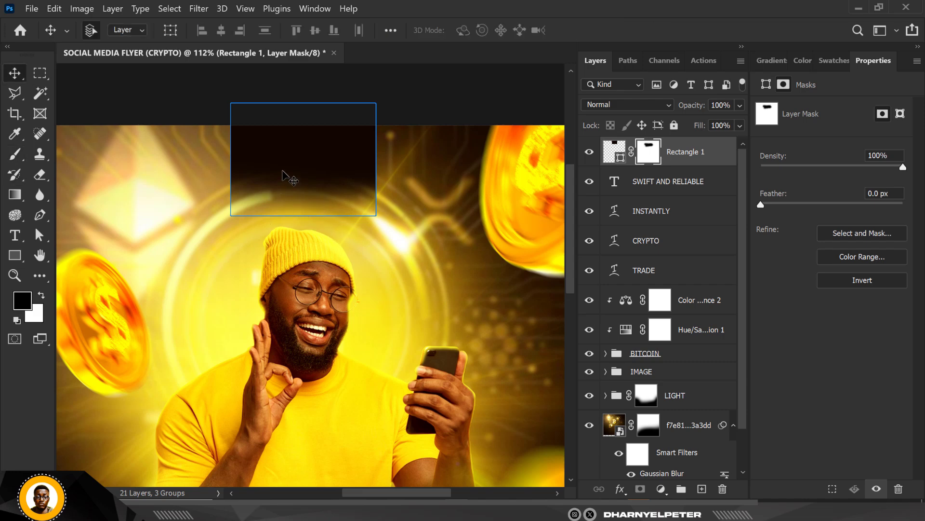
left_click(153, 90)
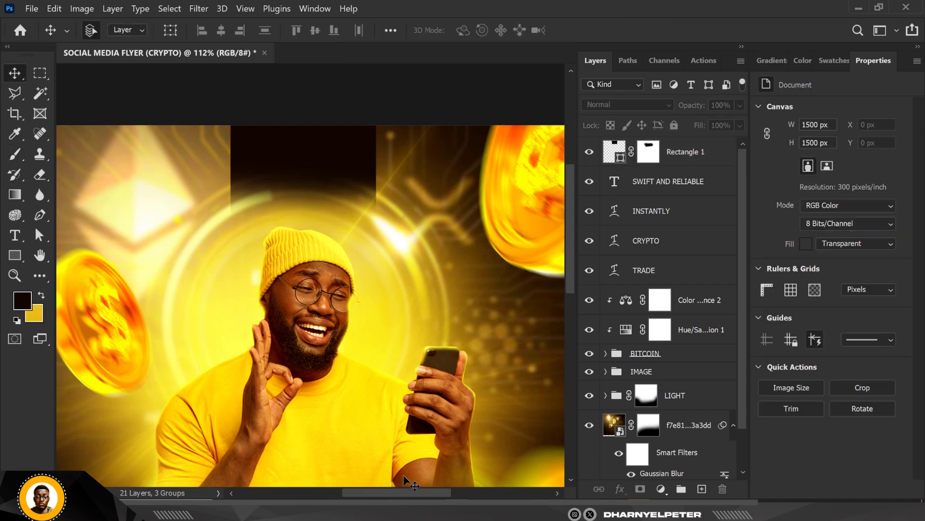
Step: Place the LOGO image from the RESOURCE FILES folder into the flyer document
left_click(240, 509)
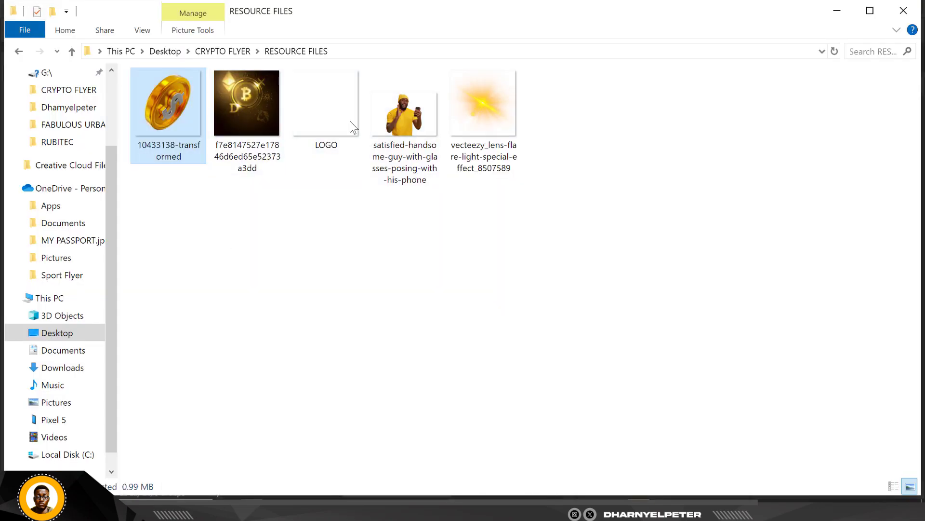
left_click(322, 126)
left_click_drag(322, 108, 460, 506)
left_click_drag(459, 453, 313, 213)
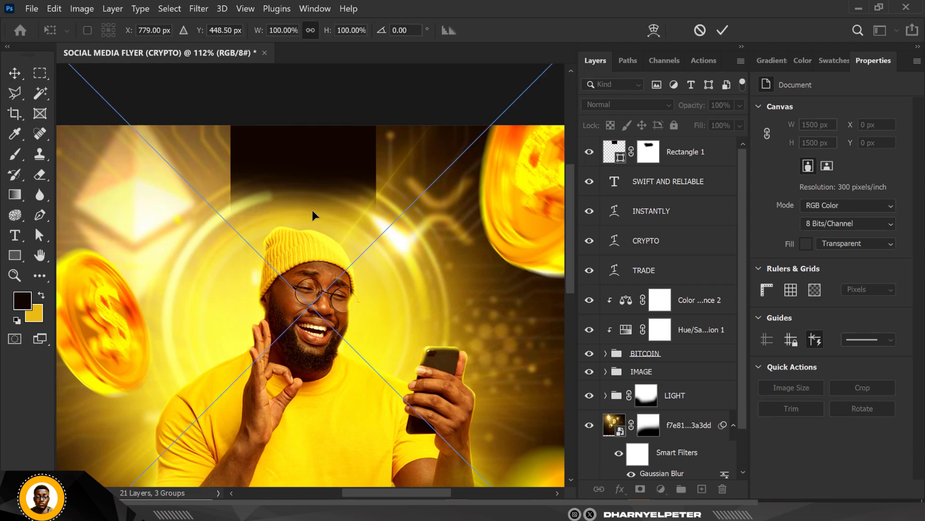
Step: Position the logo inside the dark rectangle at the flyer's top, at X 670 px and Y 39 px, and commit the placement
scroll(313, 213, "down", 3)
left_click_drag(334, 190, 331, 230)
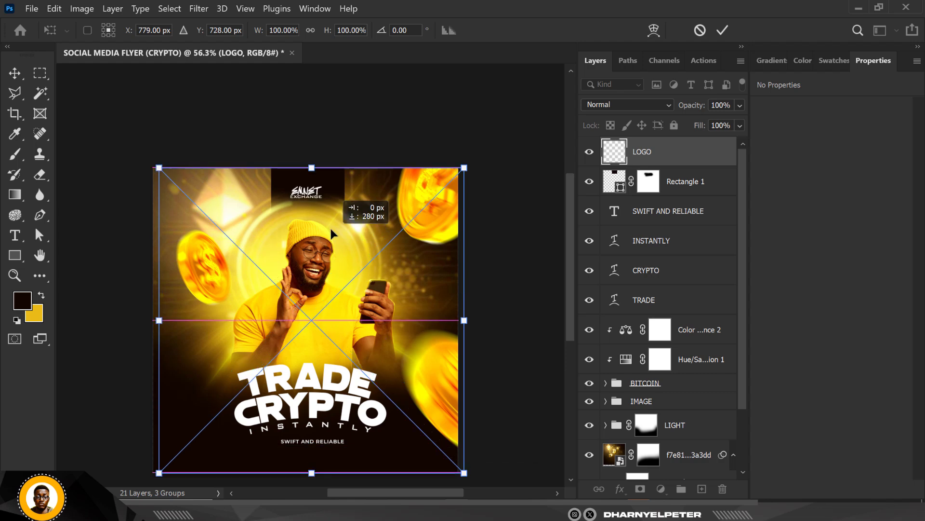
left_click_drag(331, 230, 329, 222)
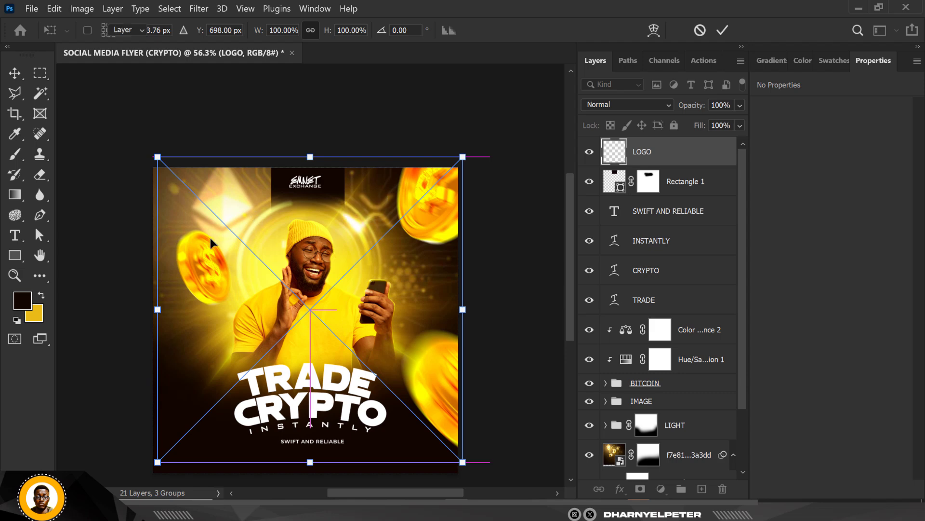
key("Return")
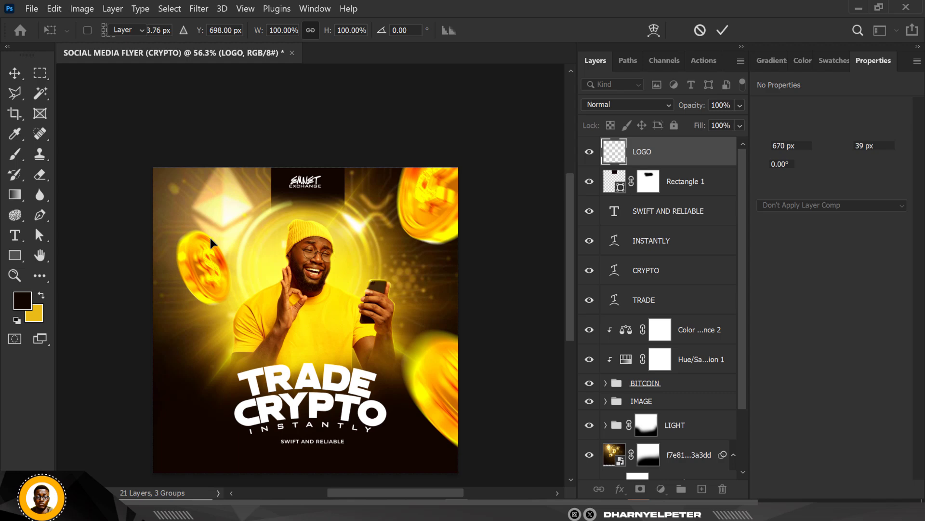
Step: Lower the opacity of the dark rectangle behind the logo to about 79%
scroll(211, 238, "up", 2)
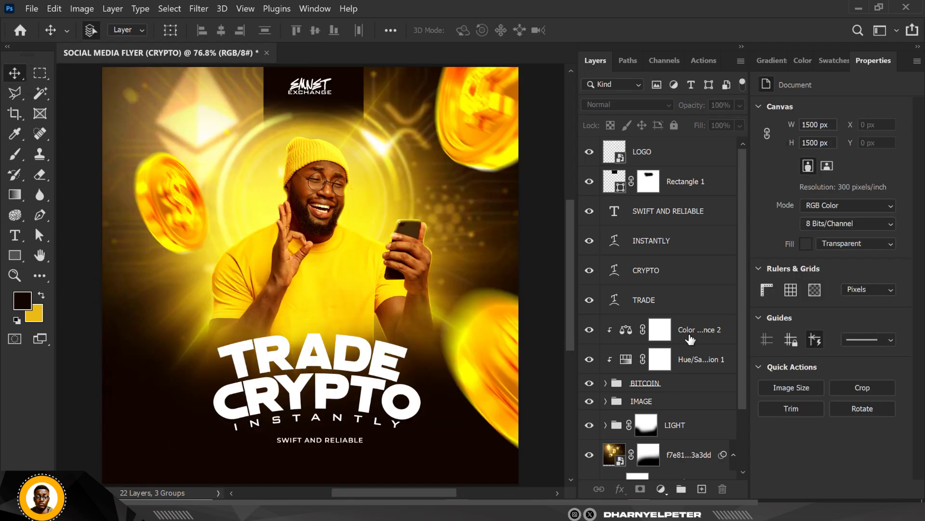
left_click(690, 161)
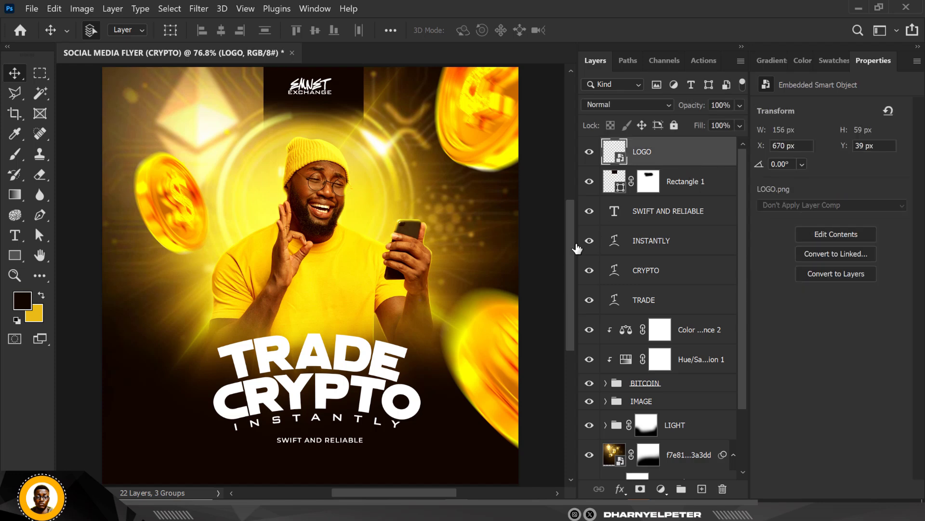
scroll(355, 260, "down", 2)
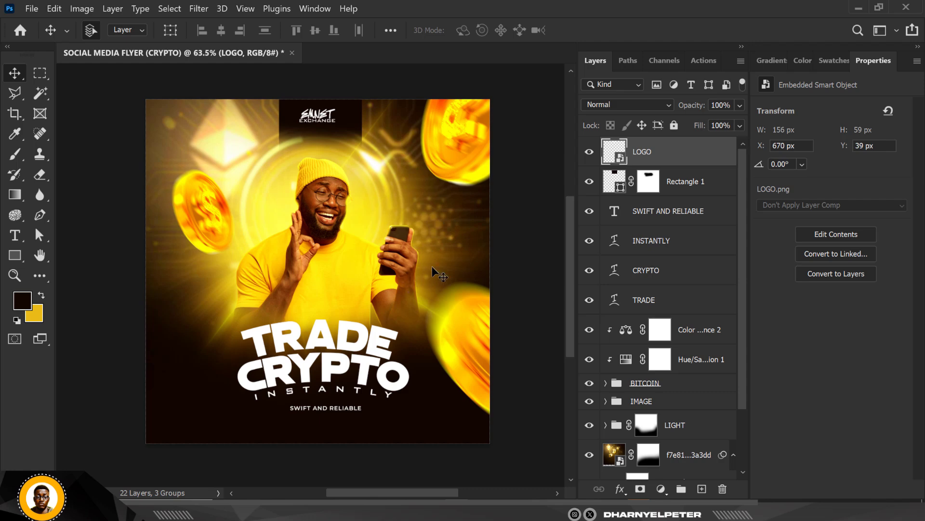
left_click(589, 181)
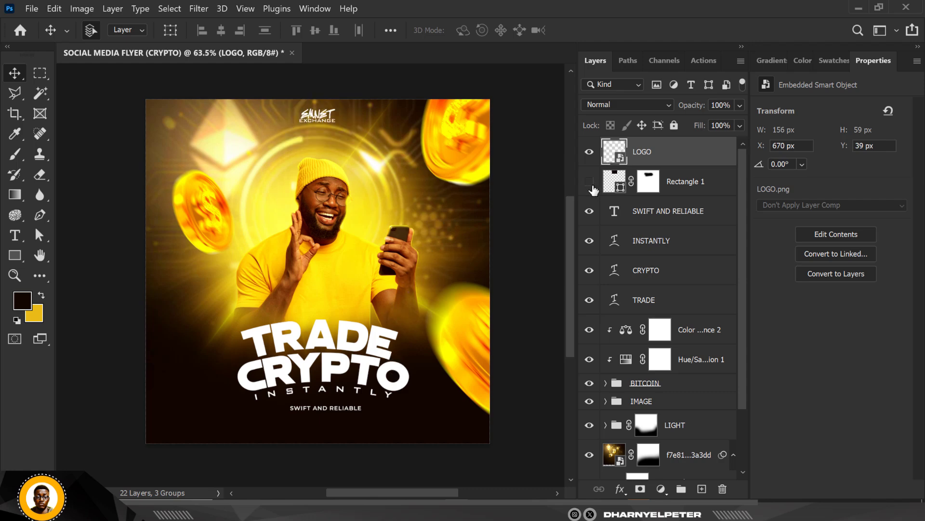
left_click(589, 183)
left_click(717, 189)
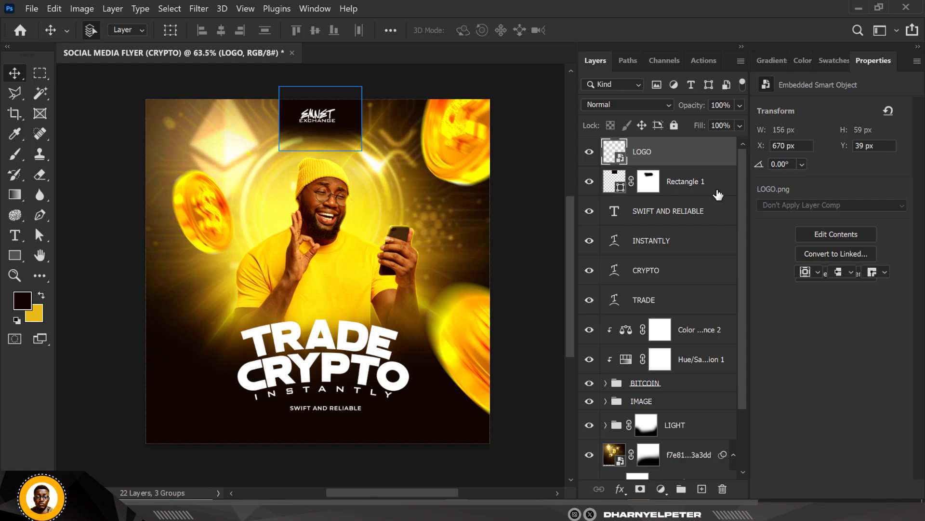
left_click(740, 105)
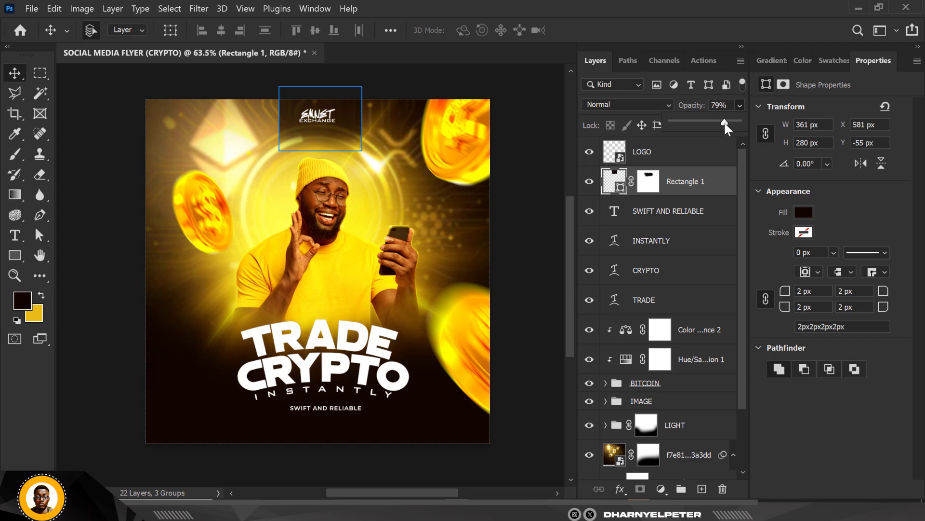
left_click(452, 82)
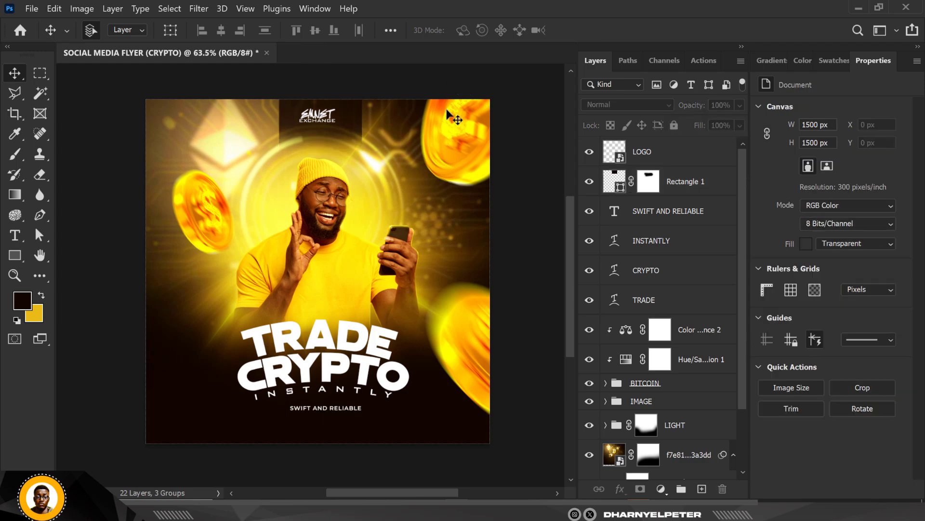
Step: Add a Color Balance adjustment layer above all layers with midtones at Cyan–Red +14 and Yellow–Blue -18
left_click(675, 158)
left_click(662, 490)
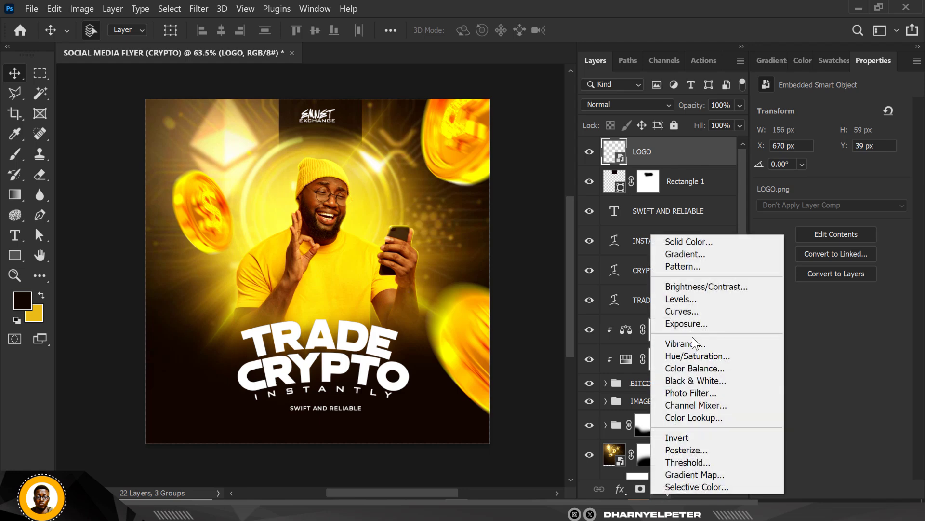
left_click(695, 368)
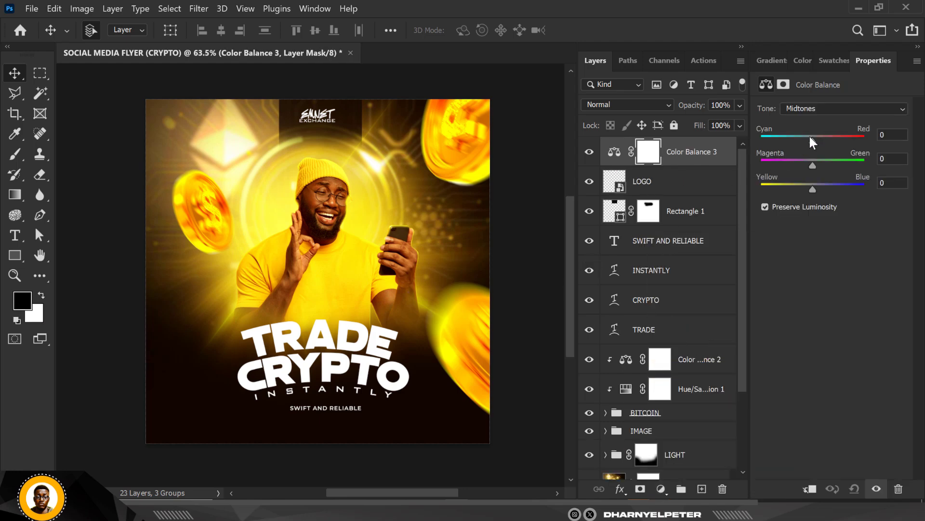
left_click_drag(814, 141, 818, 142)
left_click_drag(812, 187, 803, 191)
left_click(549, 126)
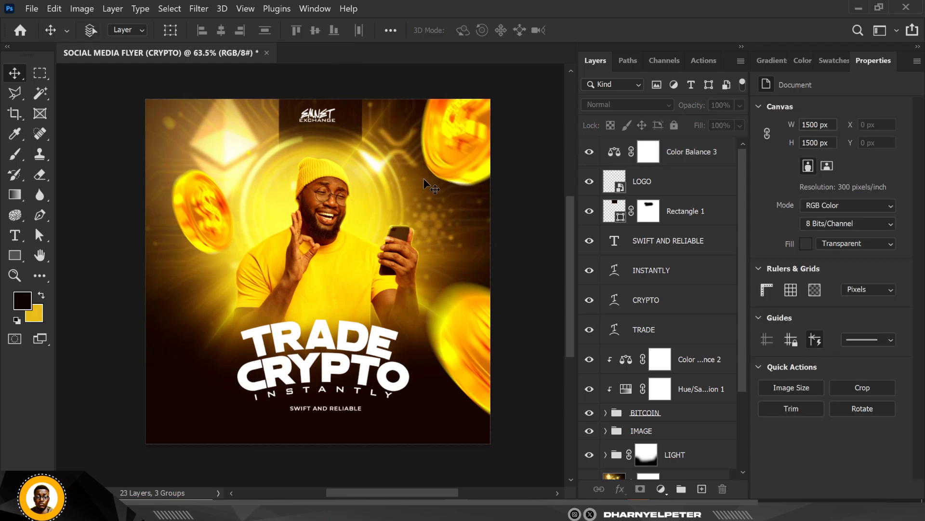
scroll(424, 178, "up", 2)
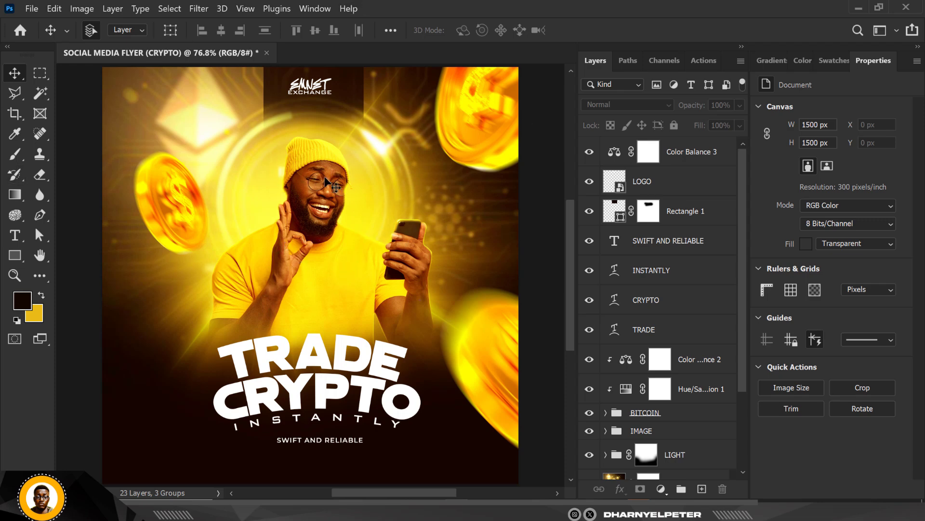
left_click(693, 164)
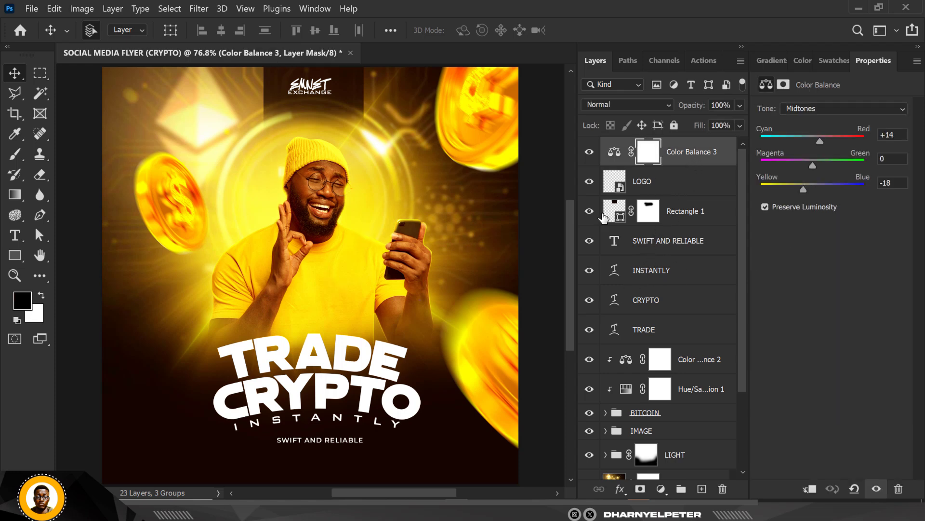
Step: Start an Export As of the flyer as a JPG and set the quality to Great
left_click(35, 7)
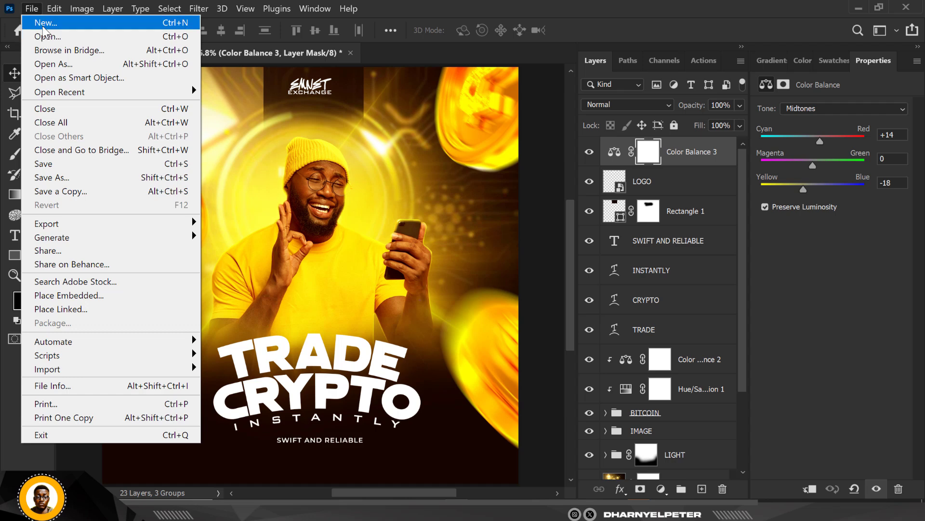
mouse_move(73, 235)
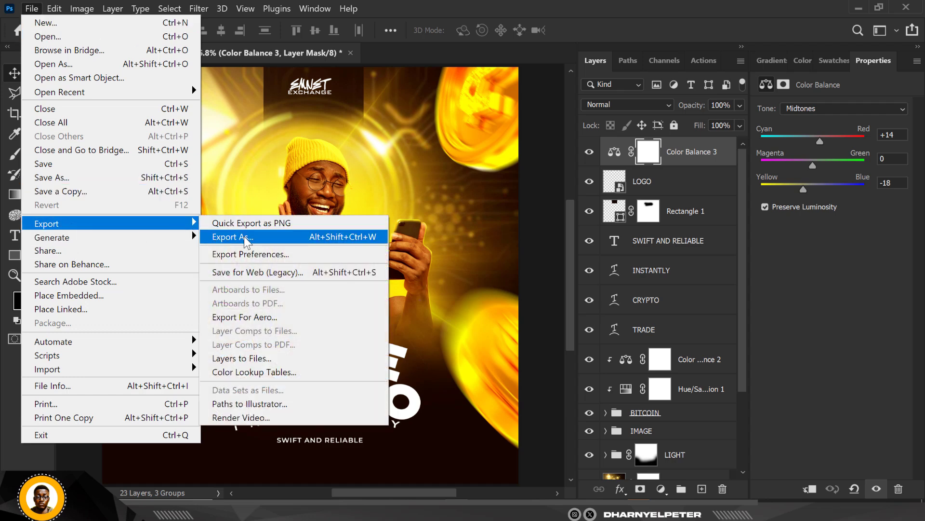
left_click(244, 236)
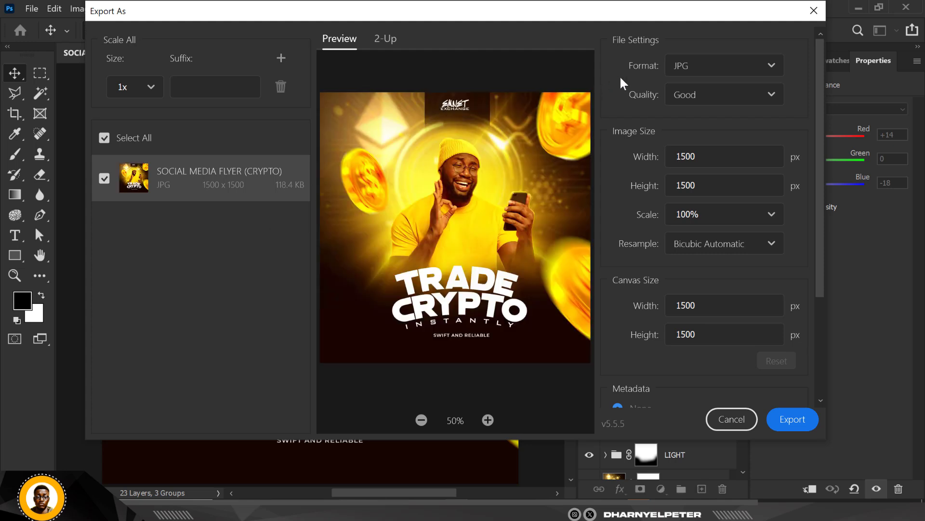
left_click(770, 100)
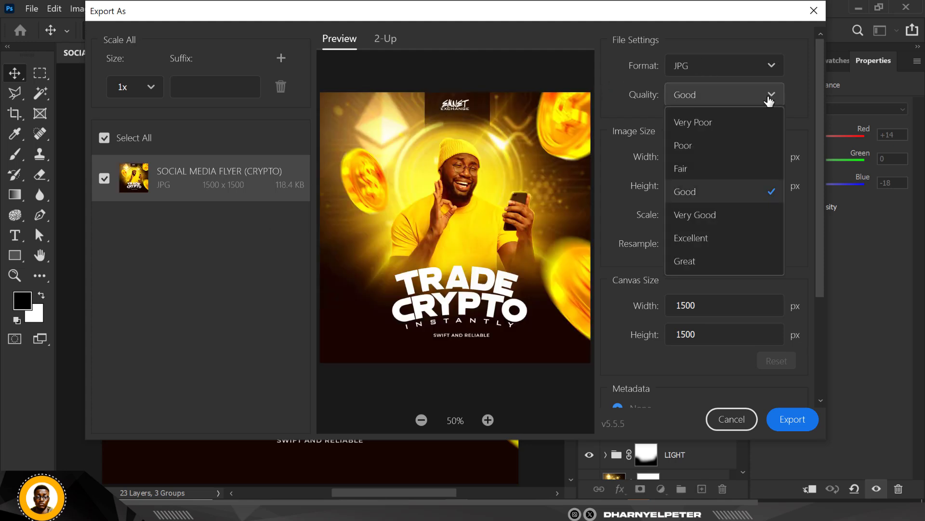
left_click(707, 260)
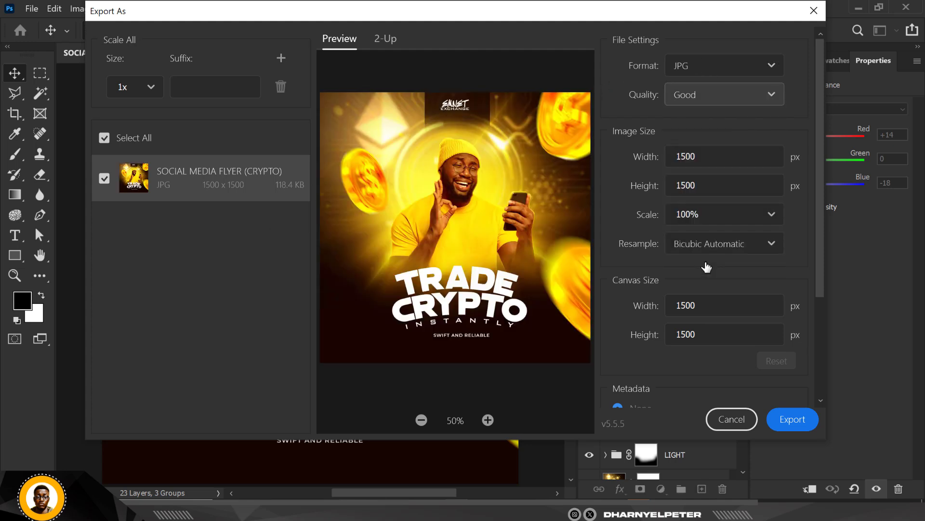
left_click(748, 97)
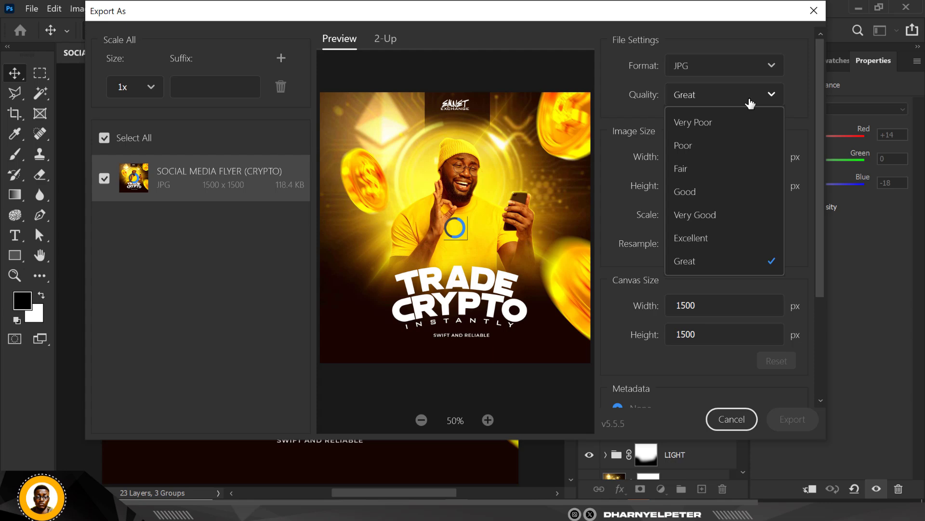
left_click(702, 262)
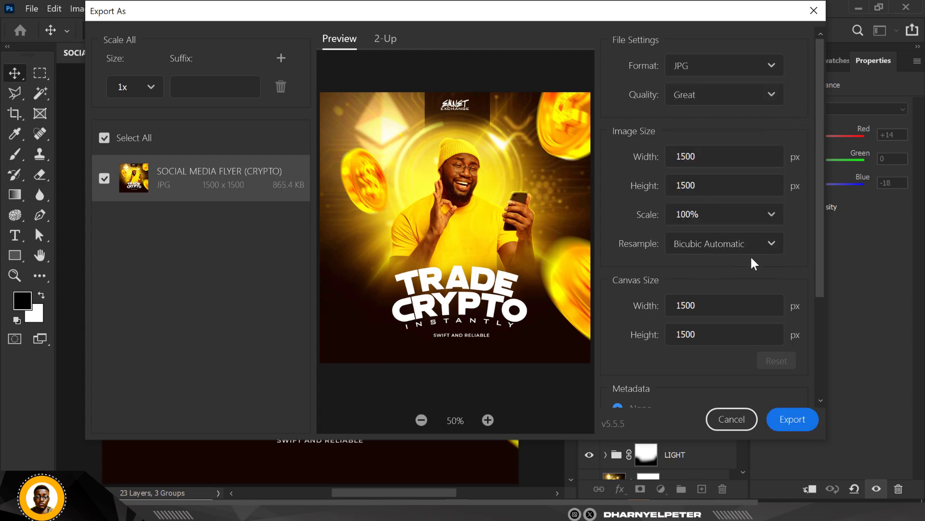
Step: Export the flyer and save it as SOCIAL MEDIA FLYER (CRYPTO) in JPG format in the desktop's CRYPTO FLYER folder
scroll(738, 289, "down", 3)
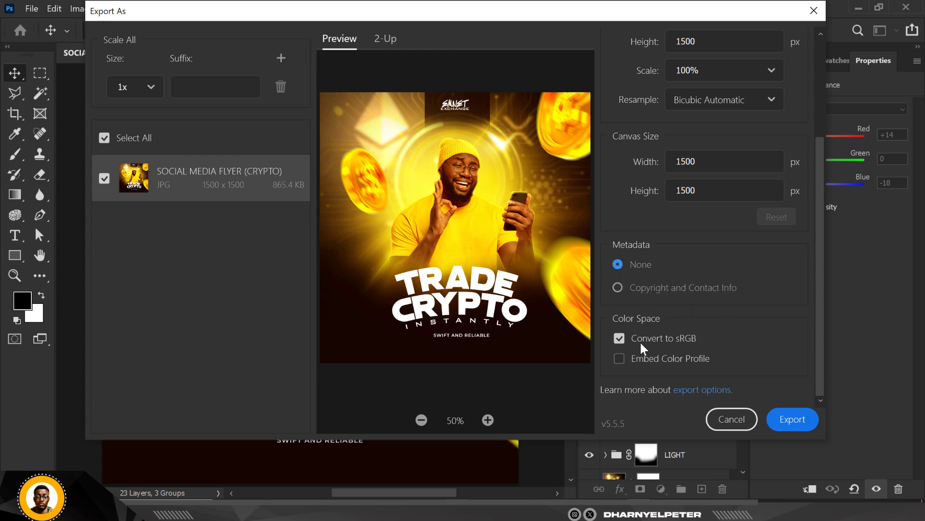
left_click(802, 423)
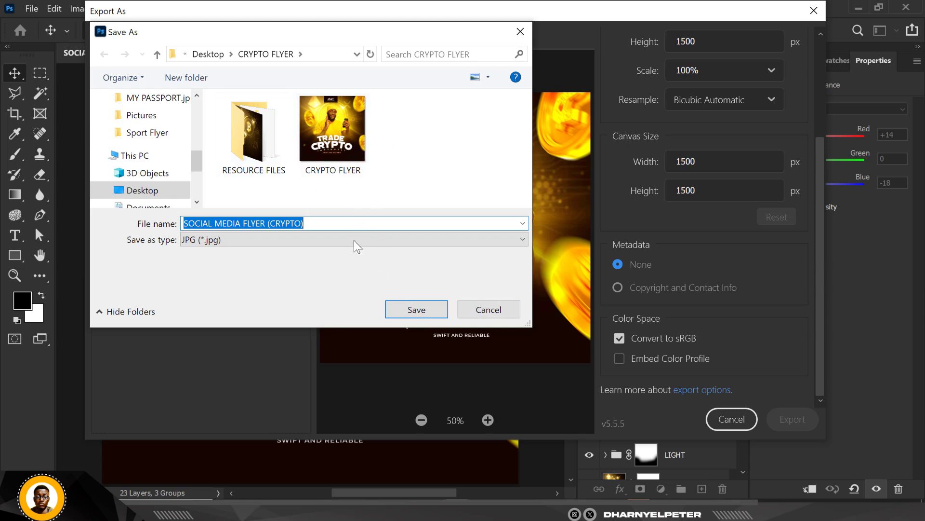
left_click(416, 310)
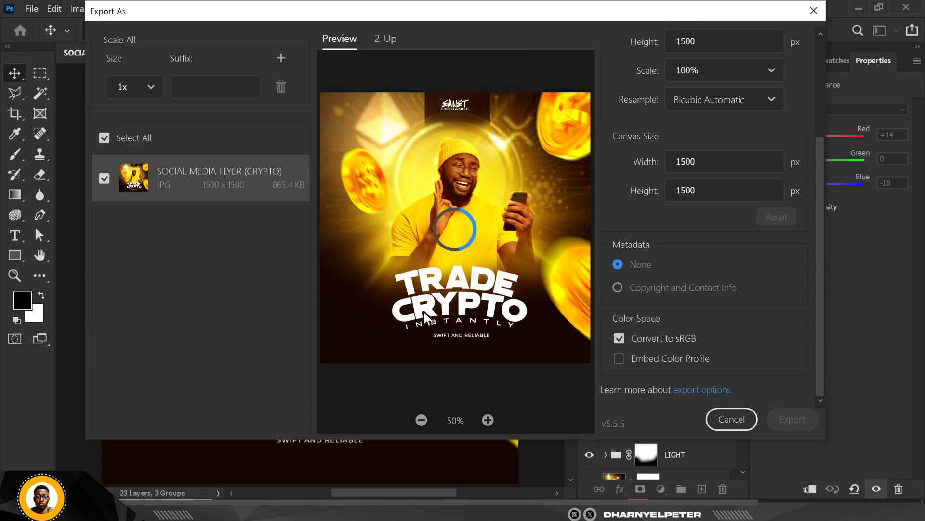